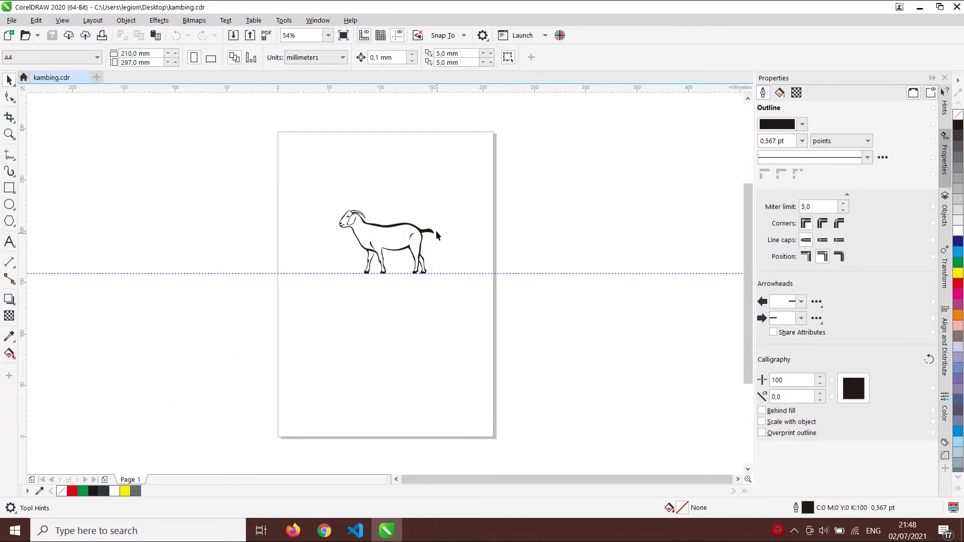
# - Zoom in on the goat outline in kambing.cdr and minimize CorelDRAW to reach the desktop
pyautogui.moveTo(282, 176); pyautogui.dragTo(472, 313)
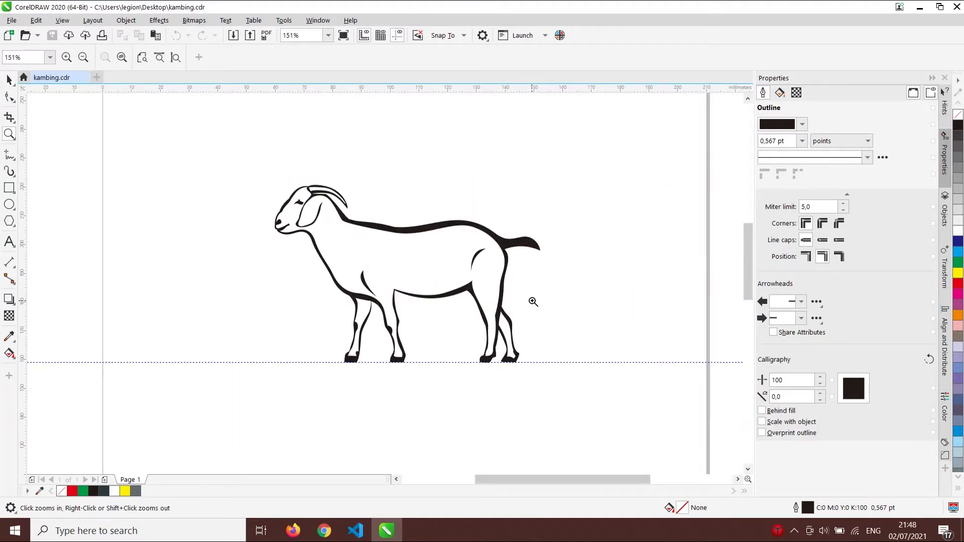
pyautogui.click(387, 531)
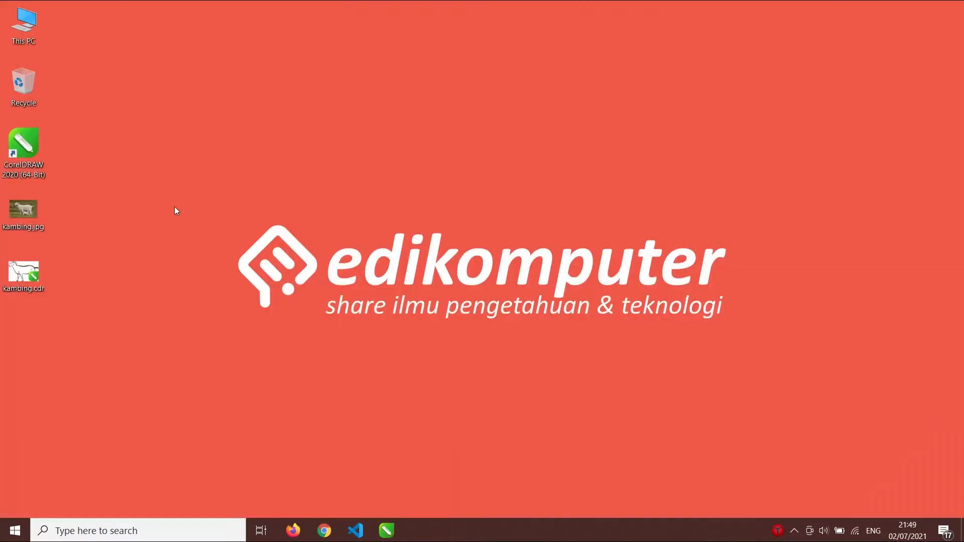
# - View the kambing.jpg goat photo in Windows Photos, then bring CorelDRAW back to the front
pyautogui.doubleClick(23, 209)
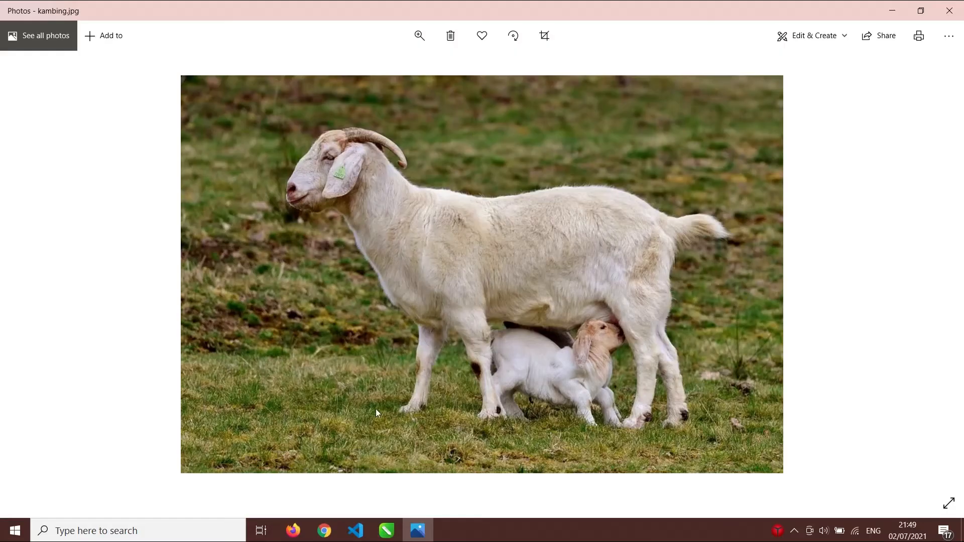
pyautogui.click(387, 531)
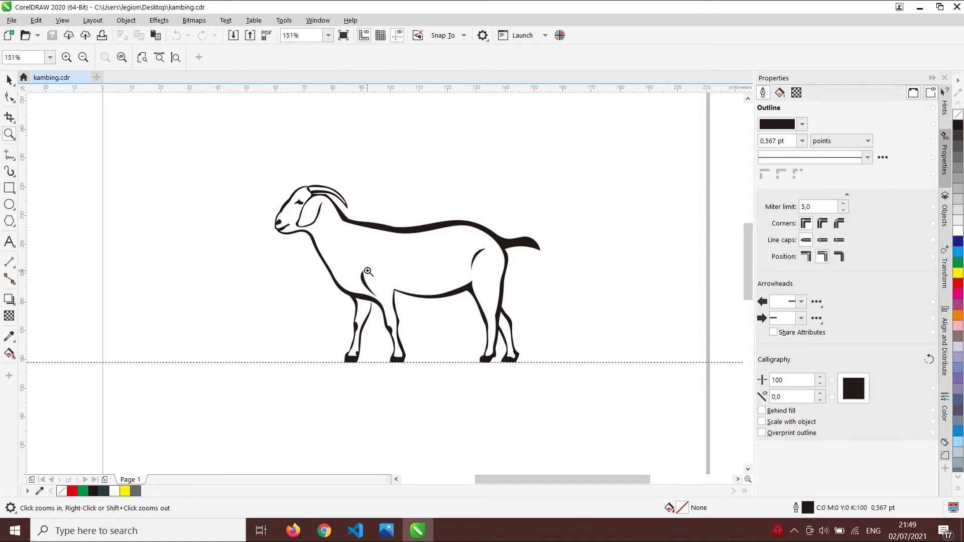
pyautogui.moveTo(423, 533)
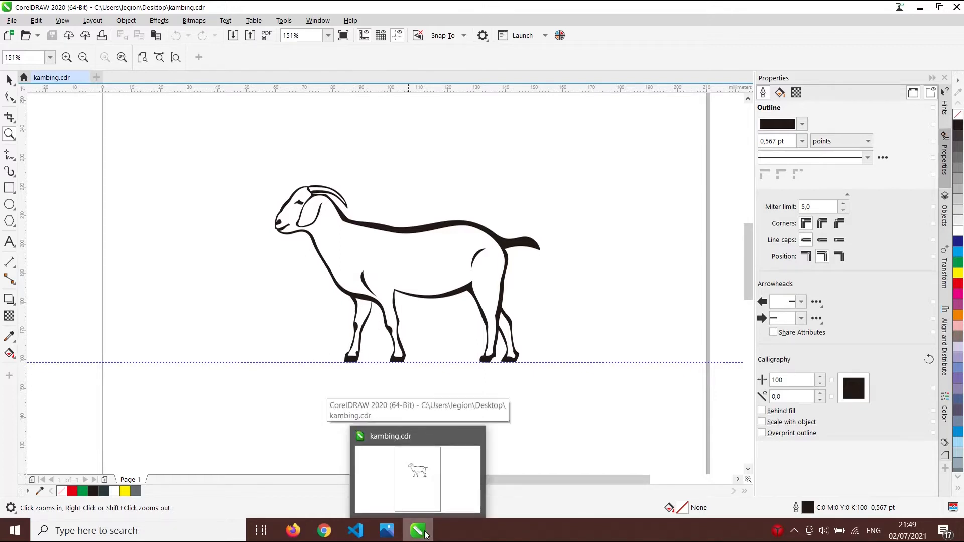
pyautogui.moveTo(388, 531)
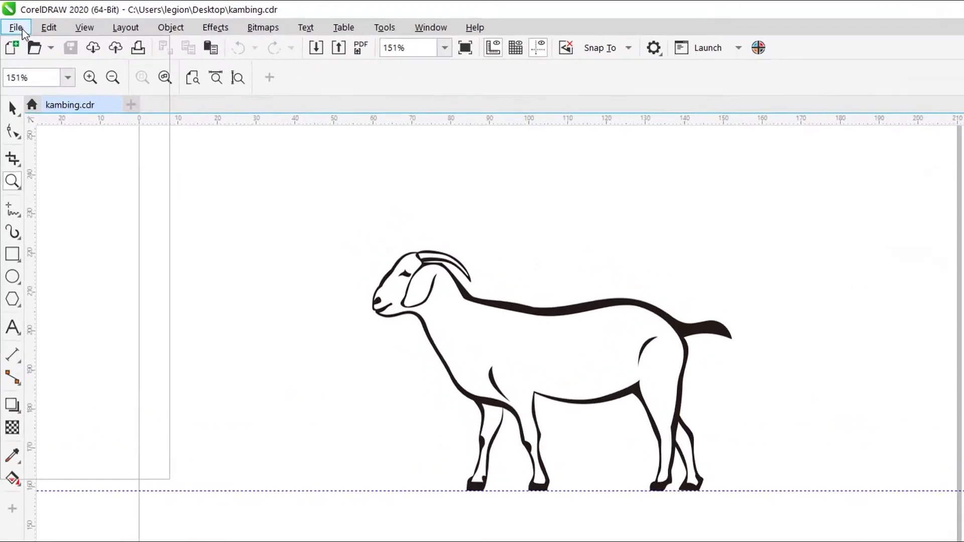
# - Create a new blank A4 (210 × 297 mm) document, Untitled-1, with default settings
pyautogui.click(13, 20)
pyautogui.click(48, 67)
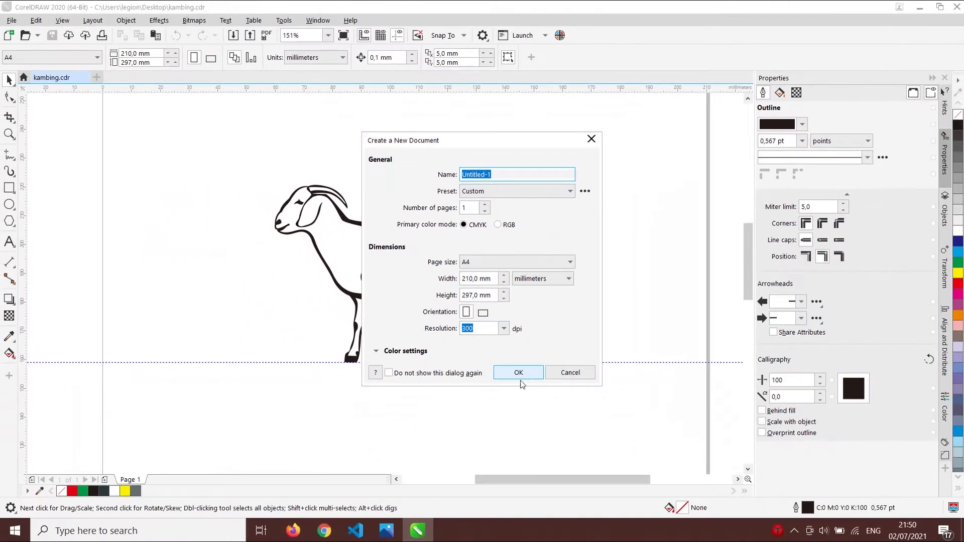
pyautogui.click(573, 500)
pyautogui.click(165, 156)
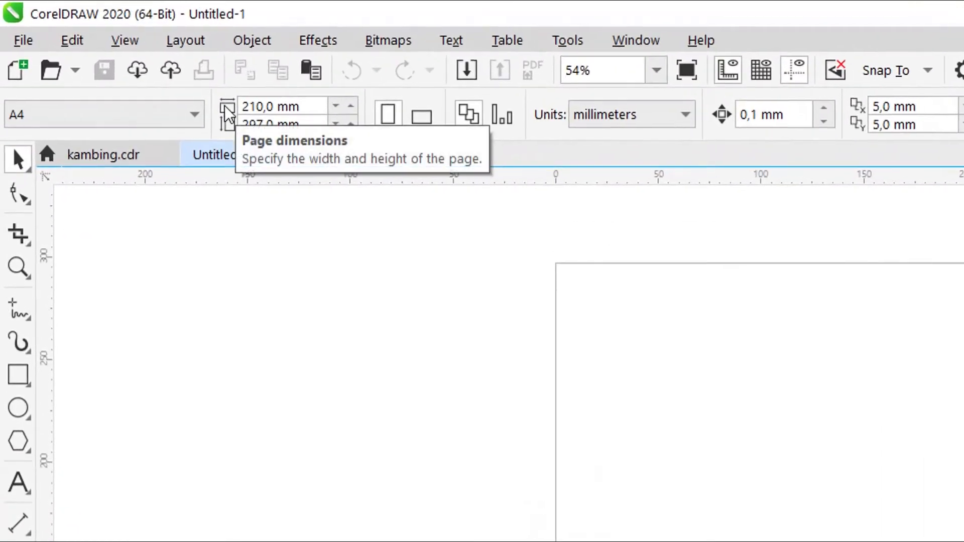
# - Resize the page to 300 × 100 mm and switch the units to centimeters
pyautogui.click(296, 103)
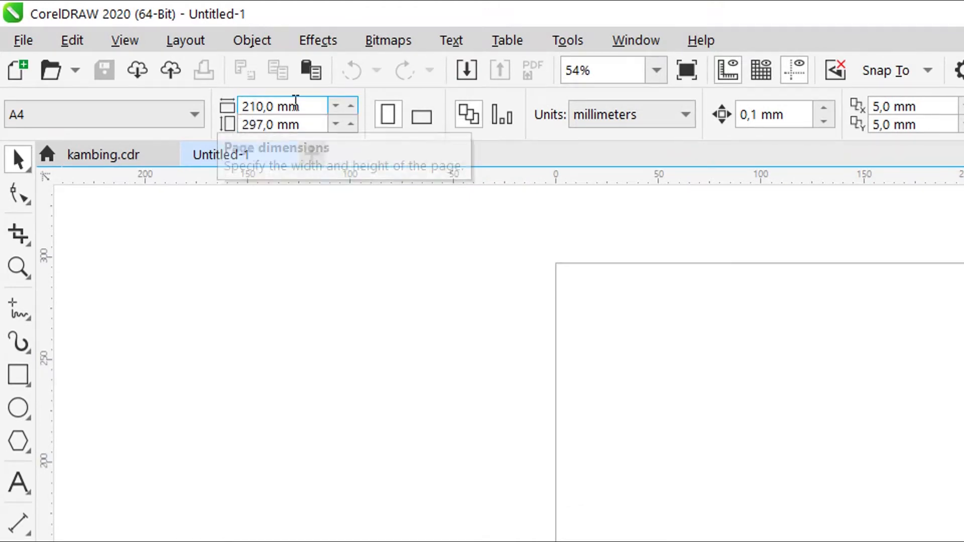
pyautogui.doubleClick(257, 106)
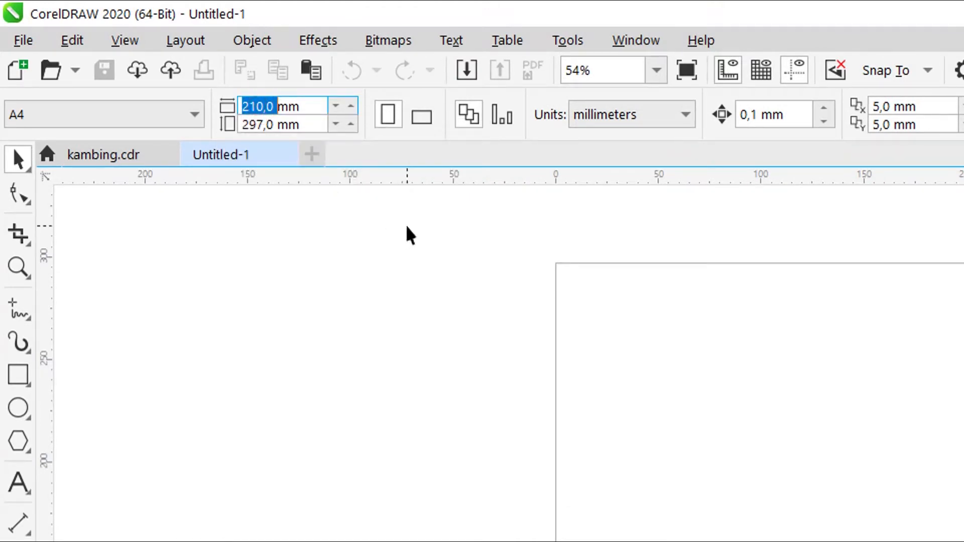
pyautogui.write('300')
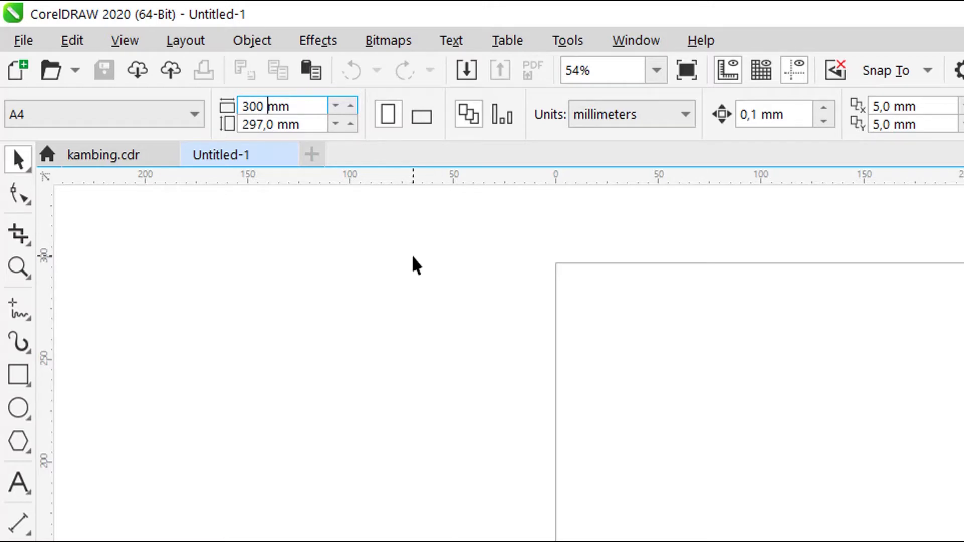
pyautogui.doubleClick(252, 130)
pyautogui.write('100')
pyautogui.press('Return')
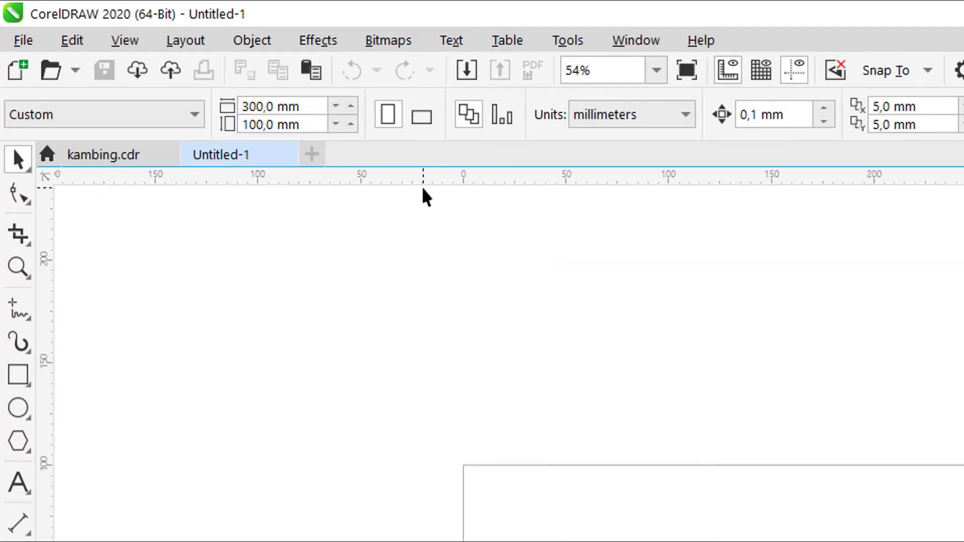
pyautogui.click(661, 123)
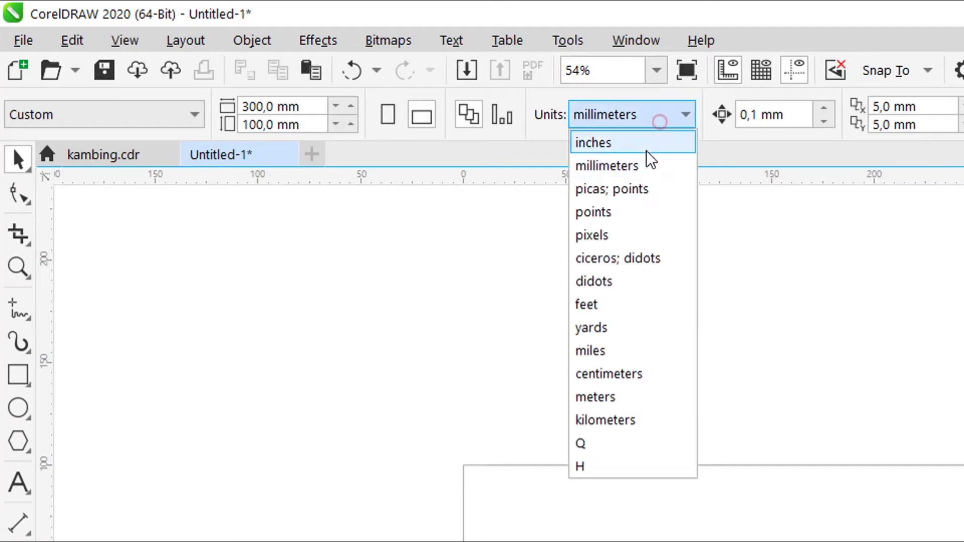
pyautogui.click(632, 376)
pyautogui.click(259, 124)
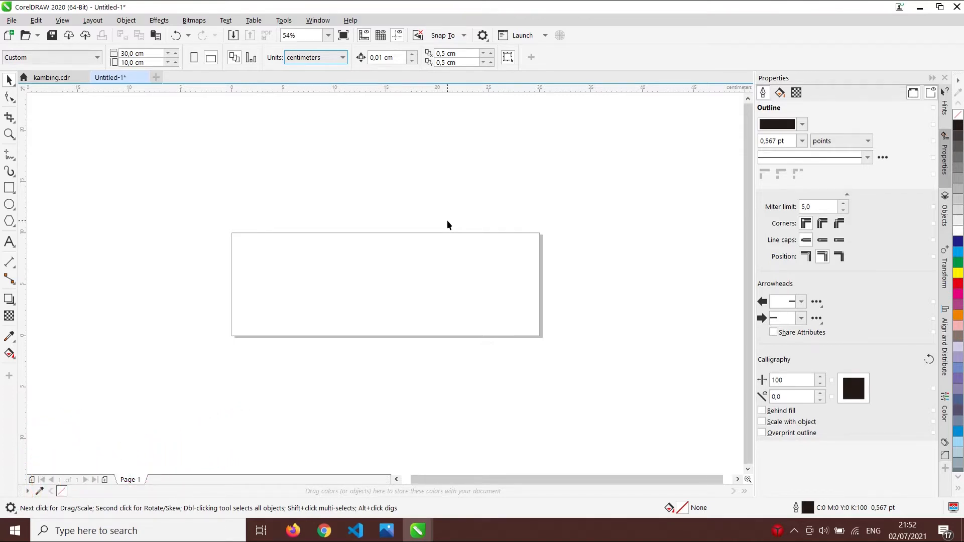
# - Add a 30 × 10 cm rectangle covering the whole page using the Rectangle tool
pyautogui.click(394, 210)
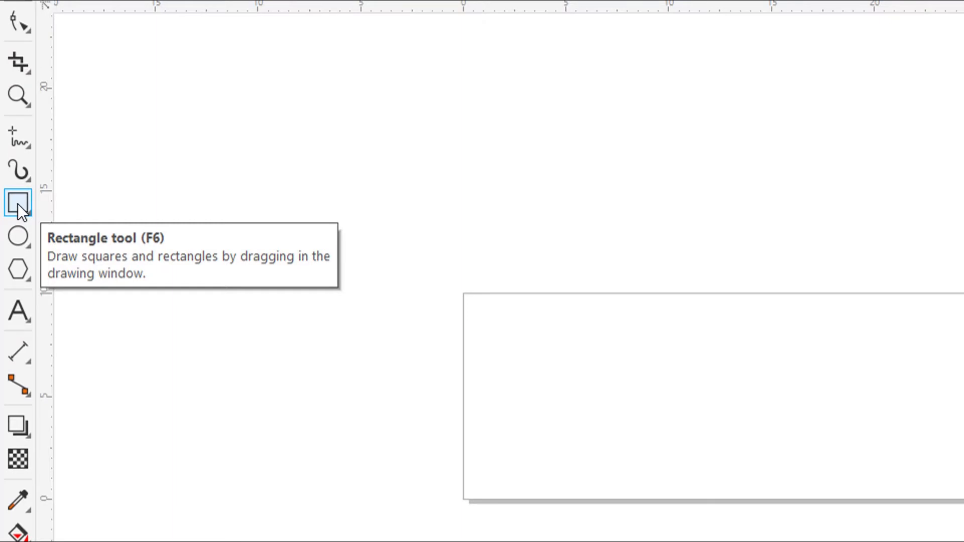
pyautogui.click(17, 204)
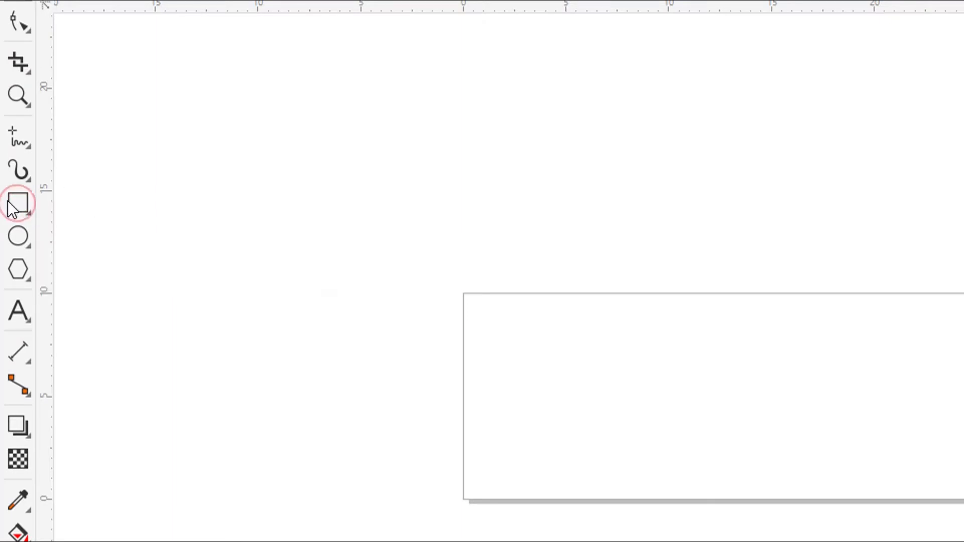
pyautogui.click(19, 207)
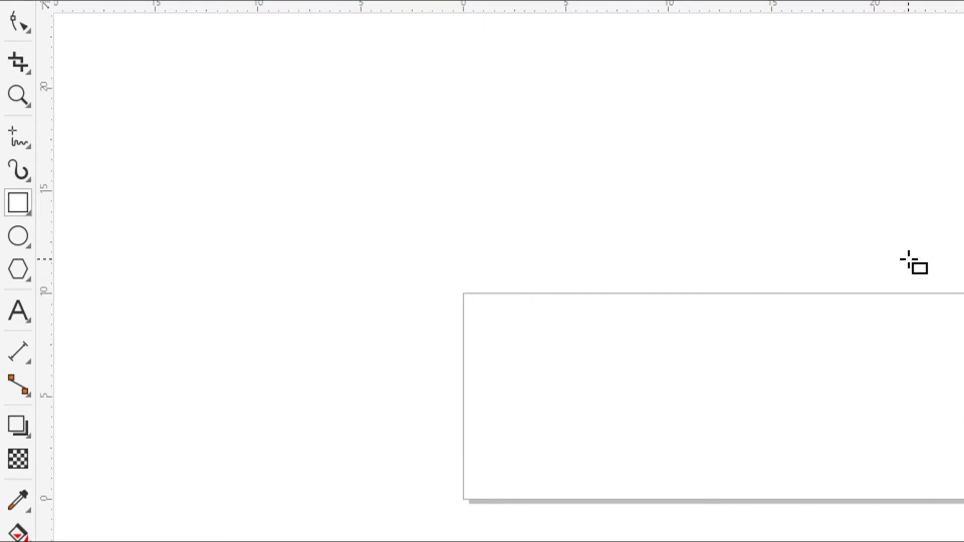
pyautogui.doubleClick(21, 206)
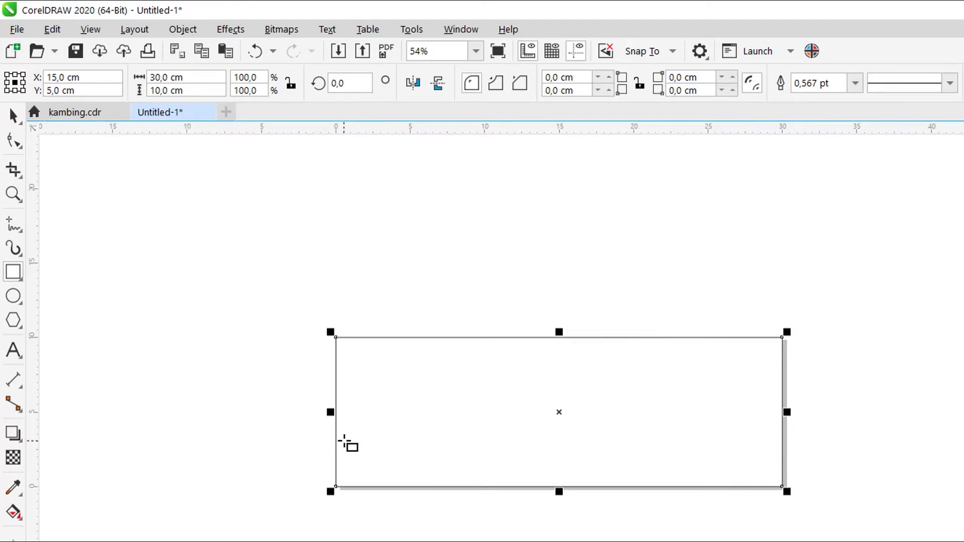
pyautogui.press('space')
# - Select the page-sized rectangle and bring up its Edit Fill settings
pyautogui.click(427, 289)
pyautogui.click(428, 412)
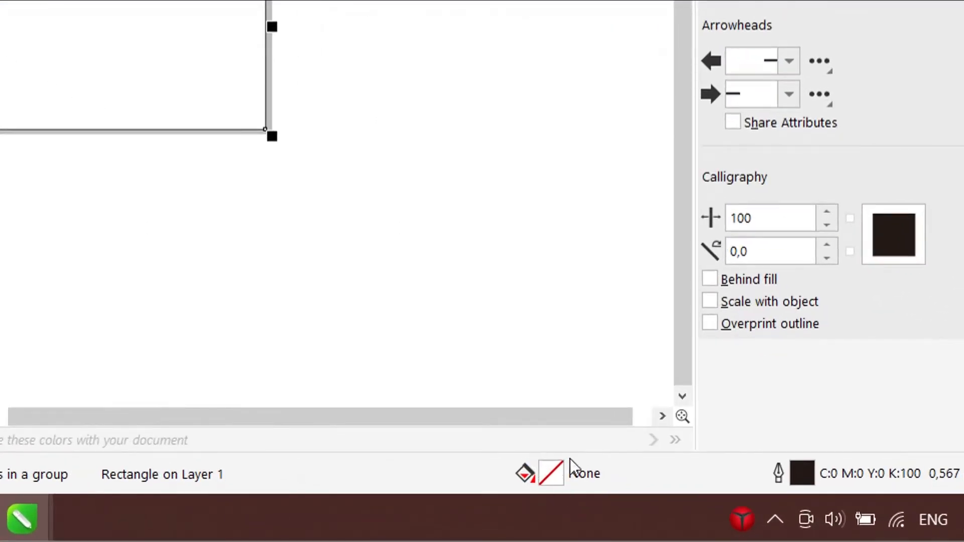
pyautogui.doubleClick(552, 473)
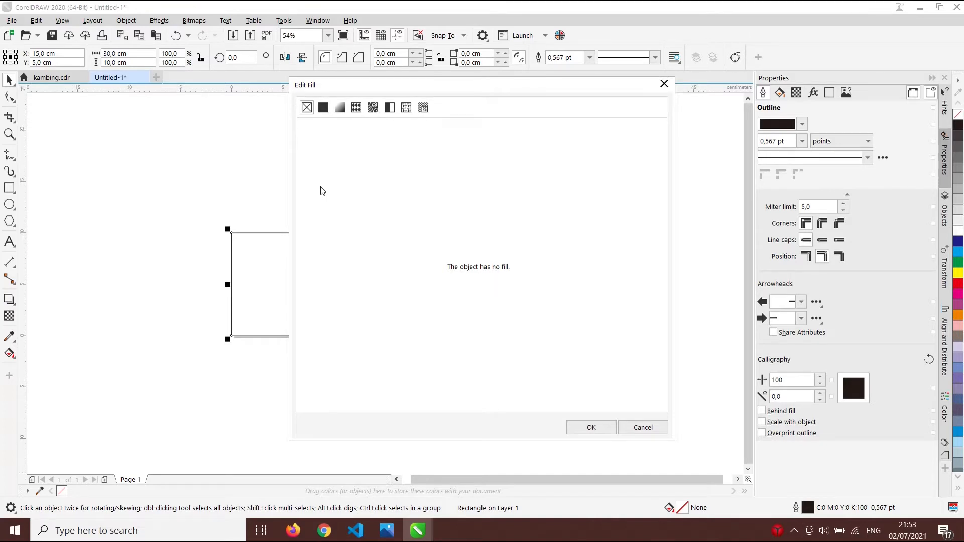
# - Give the rectangle a uniform fill and shift its hue toward a dark blue
pyautogui.click(323, 108)
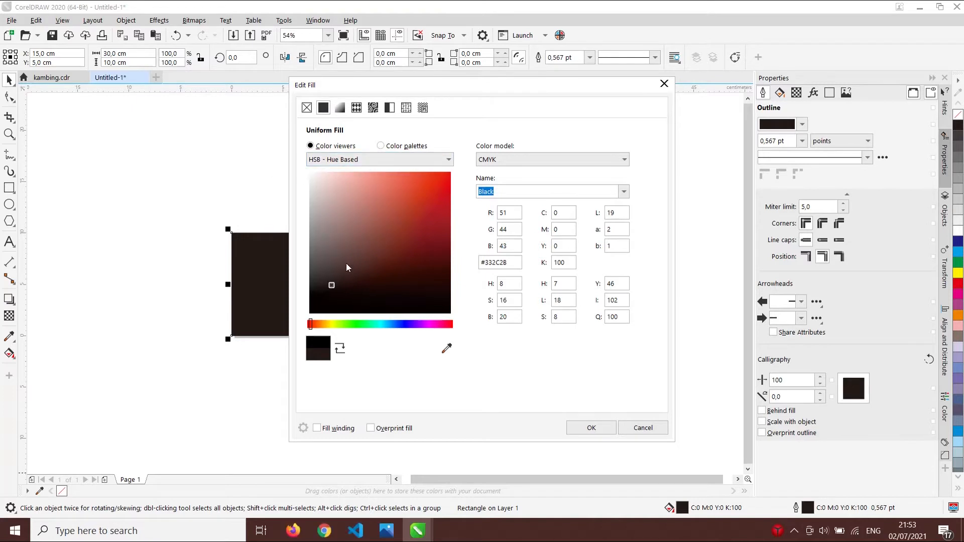
pyautogui.click(342, 159)
pyautogui.click(368, 156)
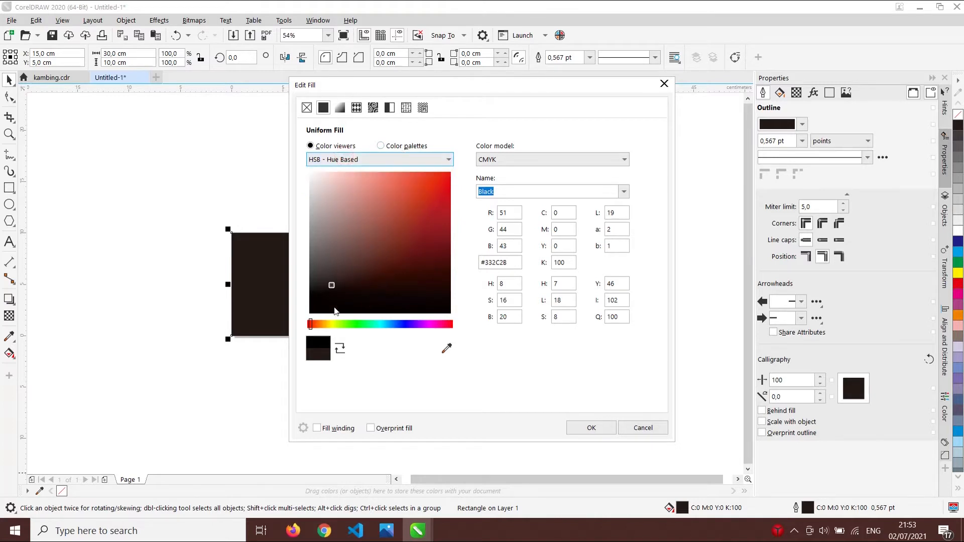
pyautogui.moveTo(318, 327); pyautogui.dragTo(364, 329)
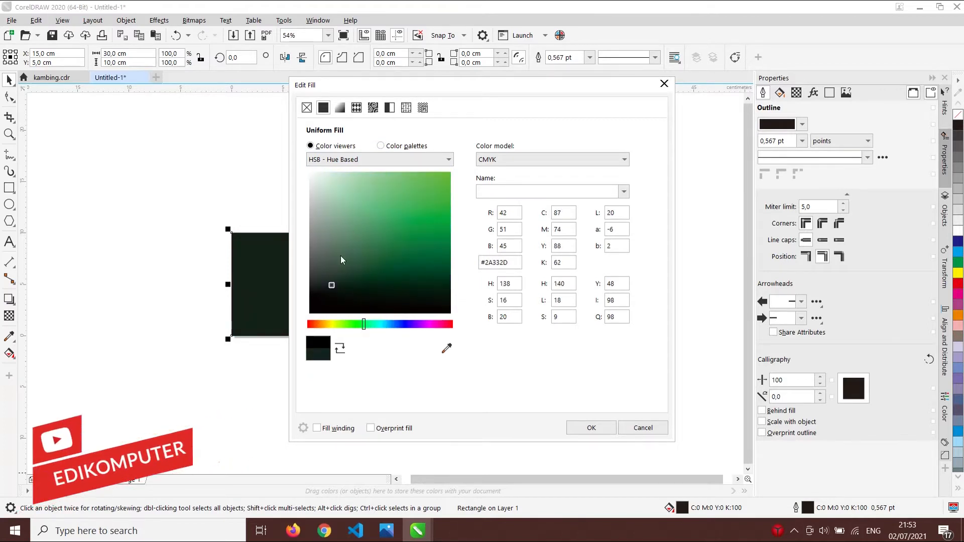
pyautogui.moveTo(332, 276)
pyautogui.mouseDown()
pyautogui.moveTo(338, 270)
pyautogui.moveTo(337, 281)
pyautogui.moveTo(324, 279)
pyautogui.mouseUp()
pyautogui.moveTo(370, 324); pyautogui.dragTo(393, 324)
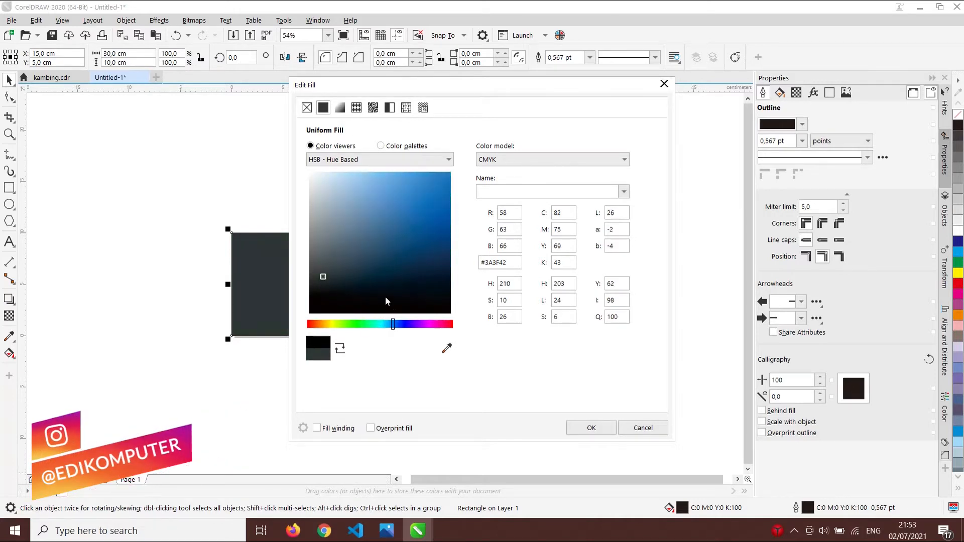
pyautogui.moveTo(334, 271)
pyautogui.mouseDown()
pyautogui.moveTo(344, 257)
pyautogui.moveTo(356, 270)
pyautogui.moveTo(349, 274)
pyautogui.mouseUp()
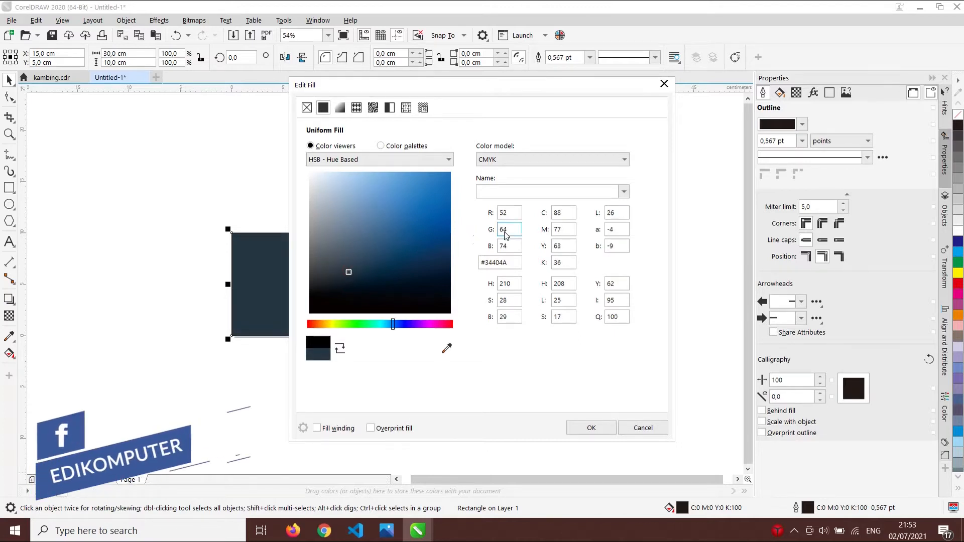
# - Set the fill to C88 M77 Y63 K36 navy and apply it to the rectangle
pyautogui.doubleClick(557, 213)
pyautogui.doubleClick(563, 229)
pyautogui.doubleClick(568, 246)
pyautogui.doubleClick(566, 268)
pyautogui.moveTo(494, 97); pyautogui.dragTo(706, 90)
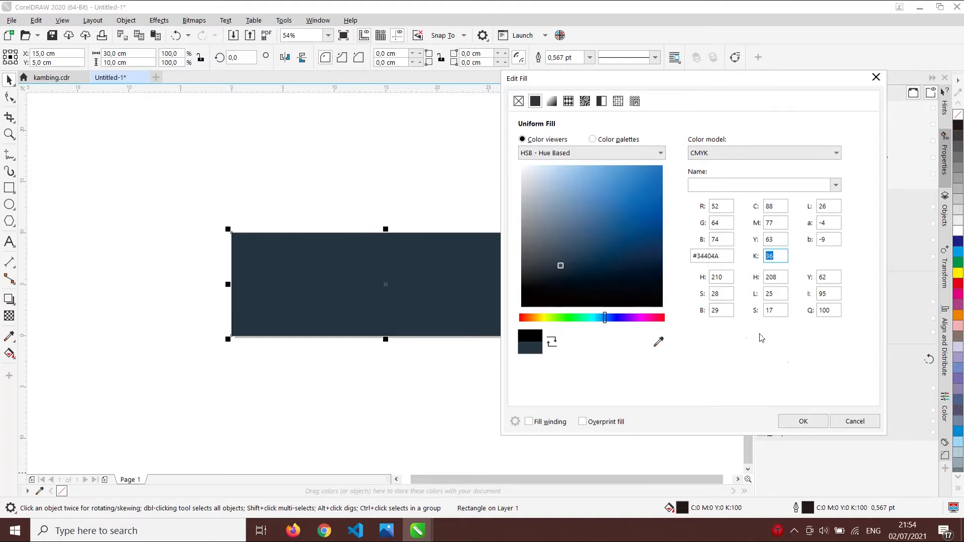
pyautogui.click(804, 422)
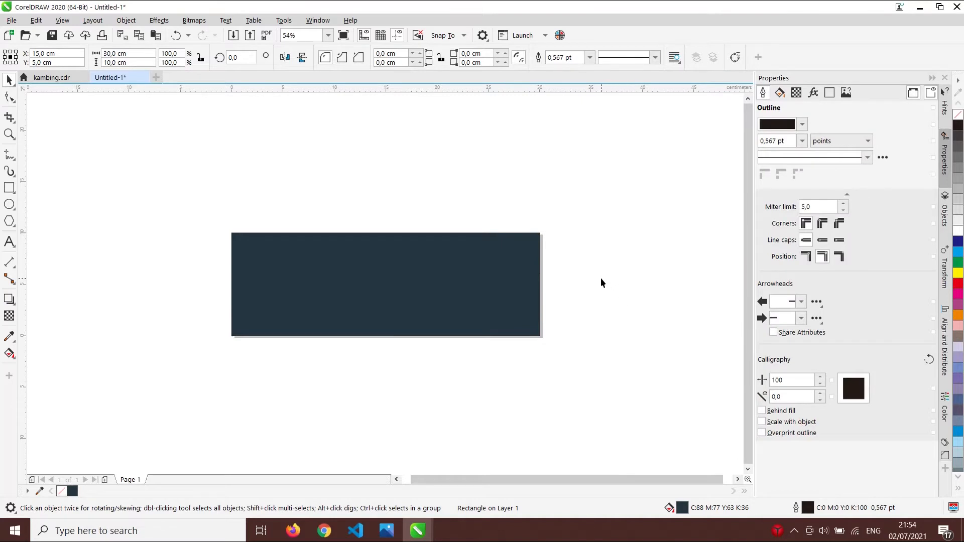
# - Add 'Saatnya Kita Qurban' as Arial 24 pt text and move it onto the navy rectangle
pyautogui.click(10, 241)
pyautogui.click(317, 181)
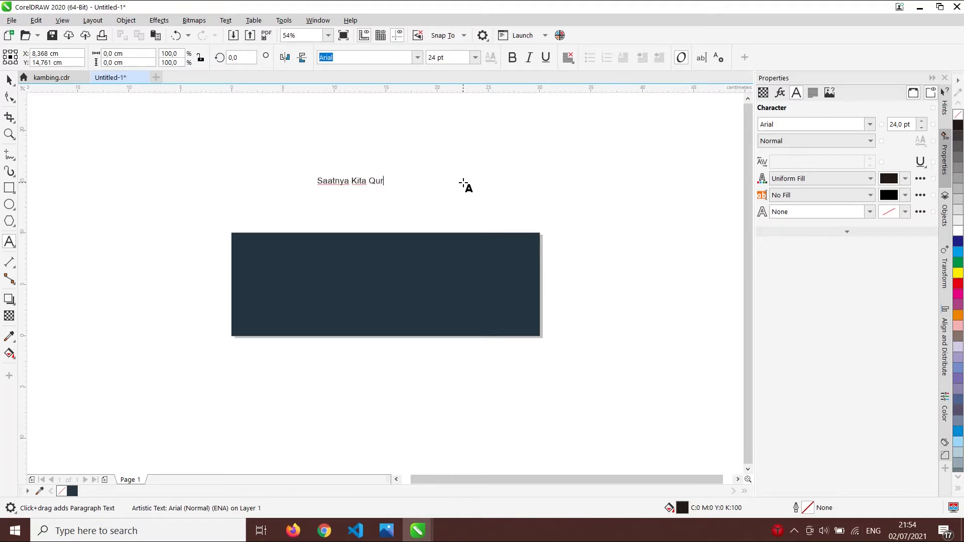
pyautogui.click(9, 79)
pyautogui.moveTo(379, 196); pyautogui.dragTo(366, 273)
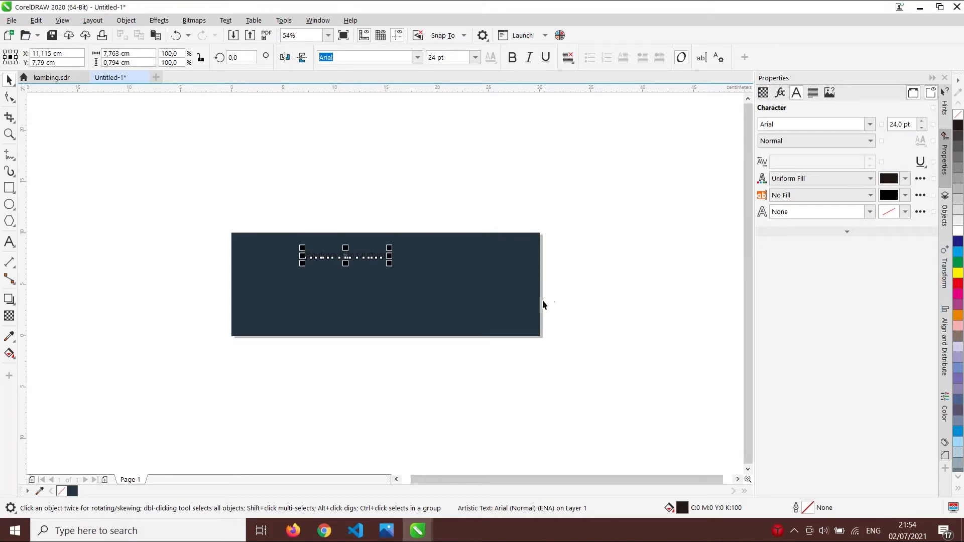
# - Resize the 'Saatnya Kita Qurban' heading to 46.628 pt and move it toward the banner centre
pyautogui.press('F4')
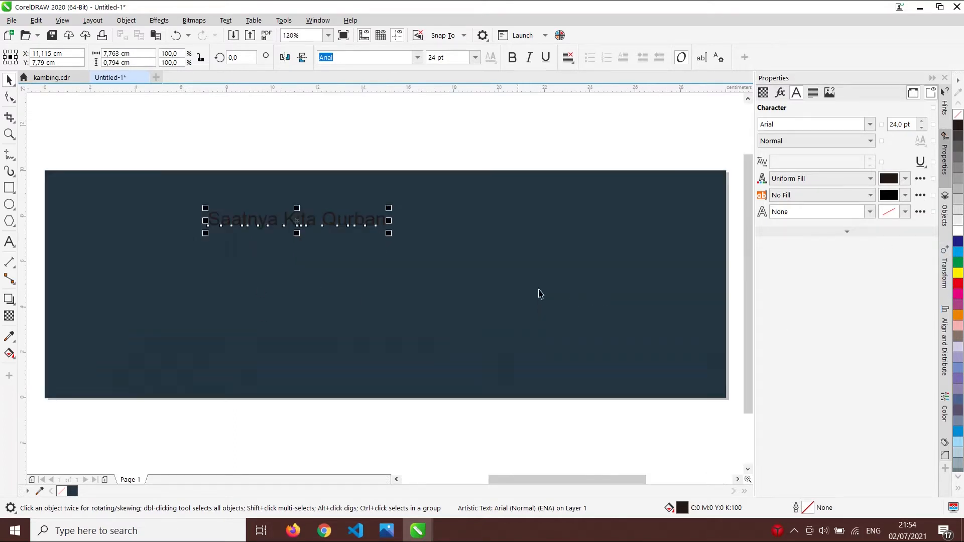
pyautogui.moveTo(392, 234); pyautogui.dragTo(605, 310)
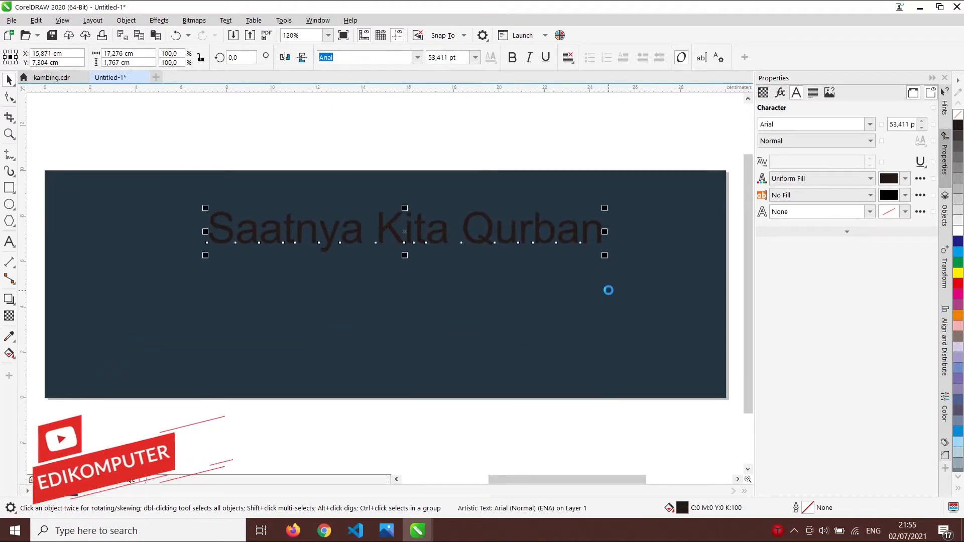
pyautogui.moveTo(605, 256); pyautogui.dragTo(577, 248)
pyautogui.moveTo(506, 238); pyautogui.dragTo(562, 254)
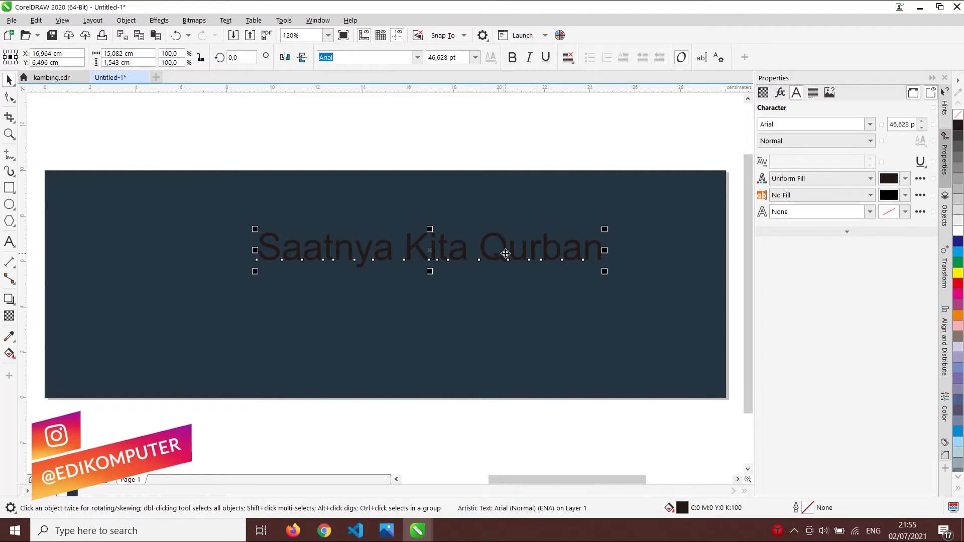
pyautogui.doubleClick(483, 245)
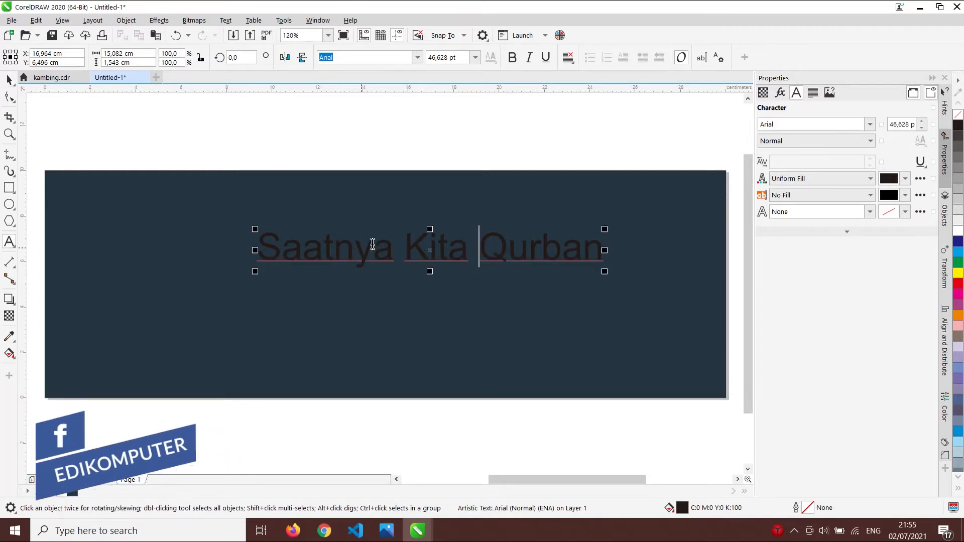
pyautogui.click(8, 79)
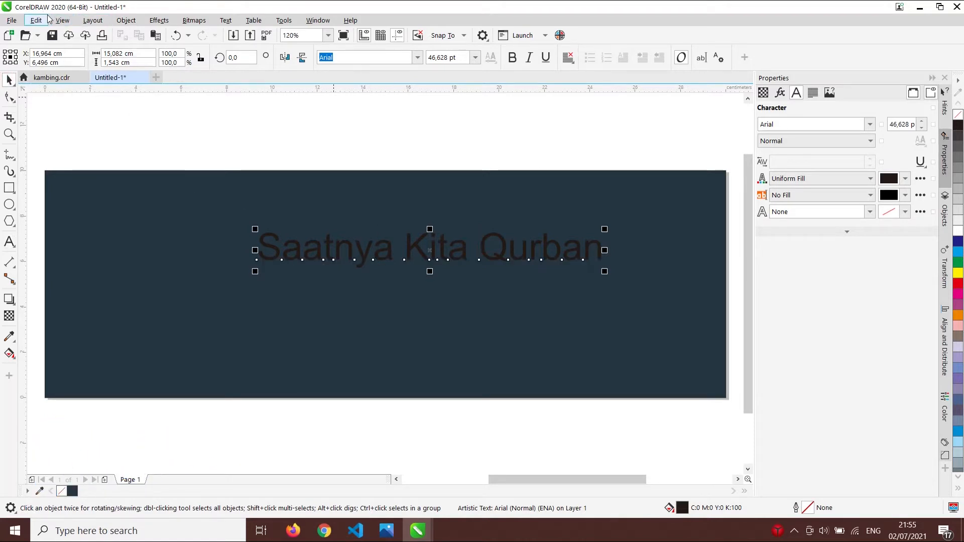
# - Break the heading apart into separate word objects with Break Artistic Text Apart
pyautogui.click(126, 21)
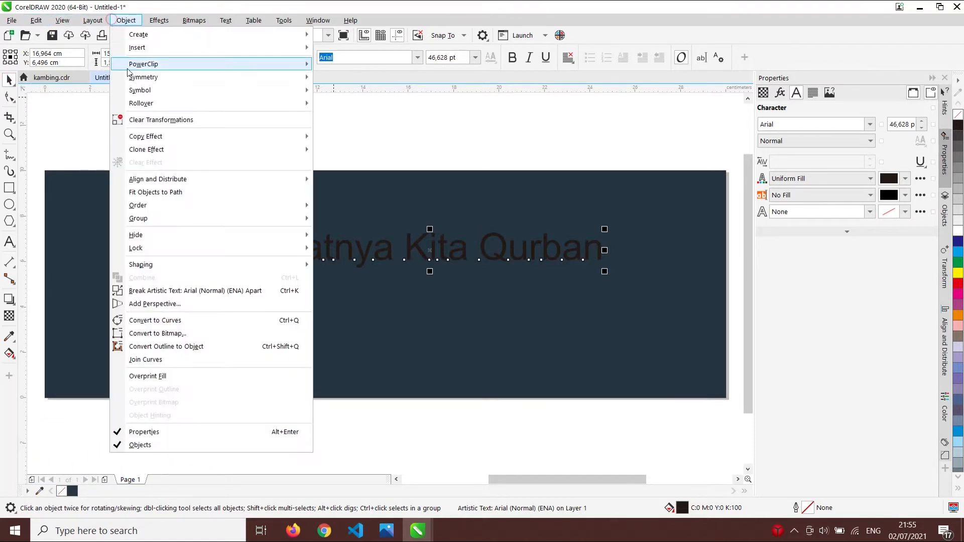
pyautogui.click(181, 291)
pyautogui.click(492, 199)
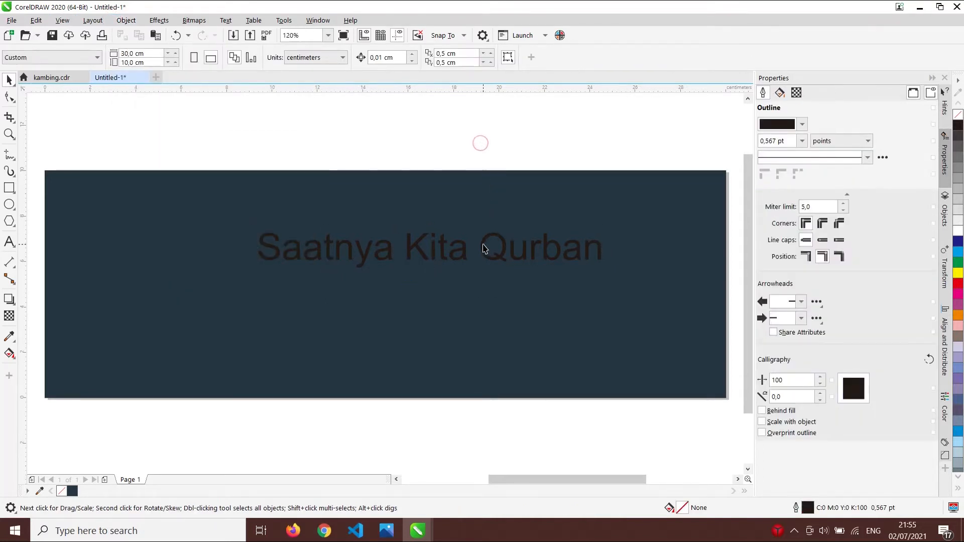
pyautogui.click(485, 248)
pyautogui.click(431, 244)
pyautogui.click(431, 244)
pyautogui.click(433, 248)
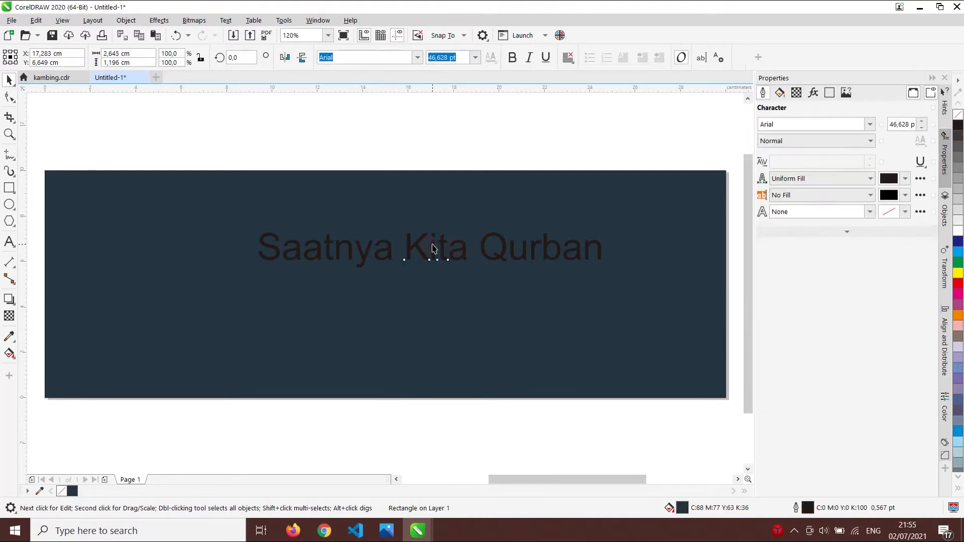
pyautogui.click(433, 248)
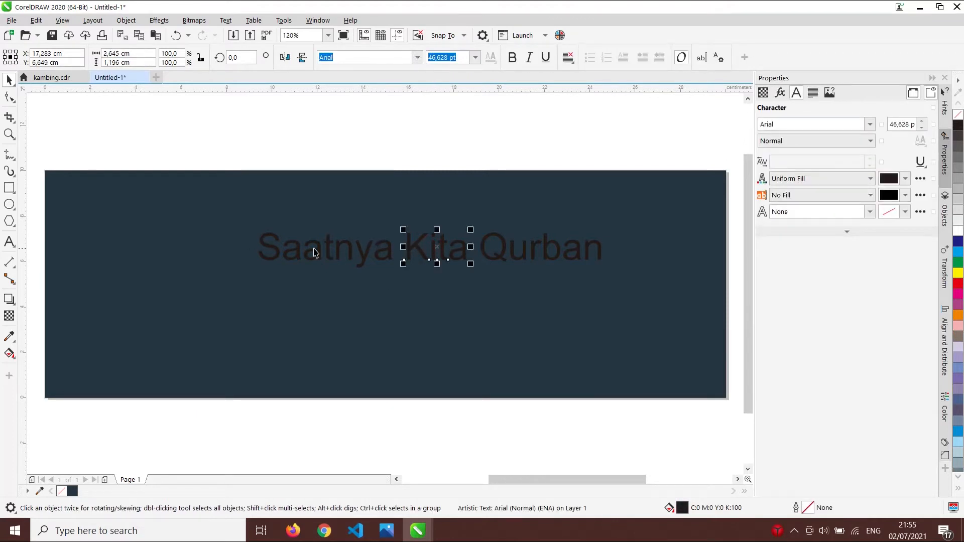
# - Cut 'Kita' and paste it after 'Saatnya' to form a 'Saatnya Kita' line
pyautogui.doubleClick(414, 246)
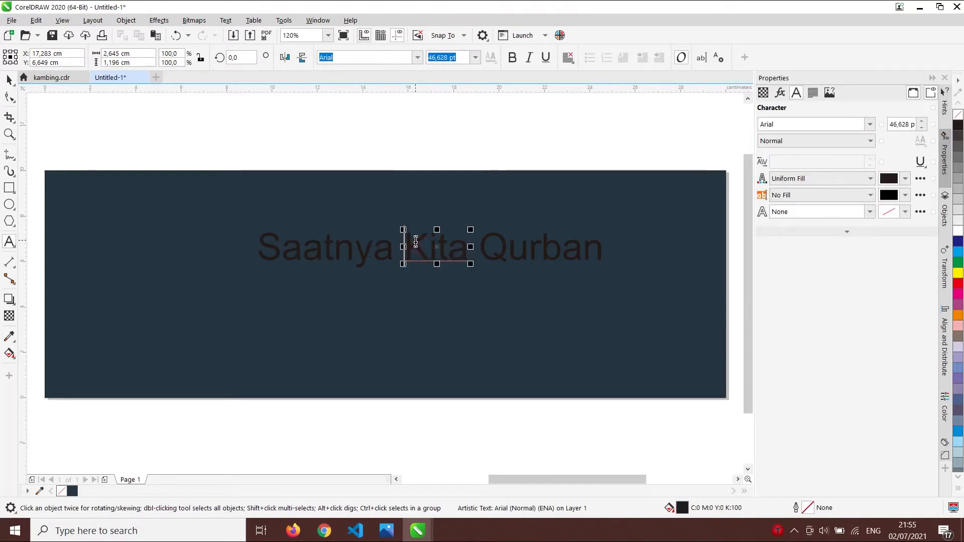
pyautogui.doubleClick(416, 242)
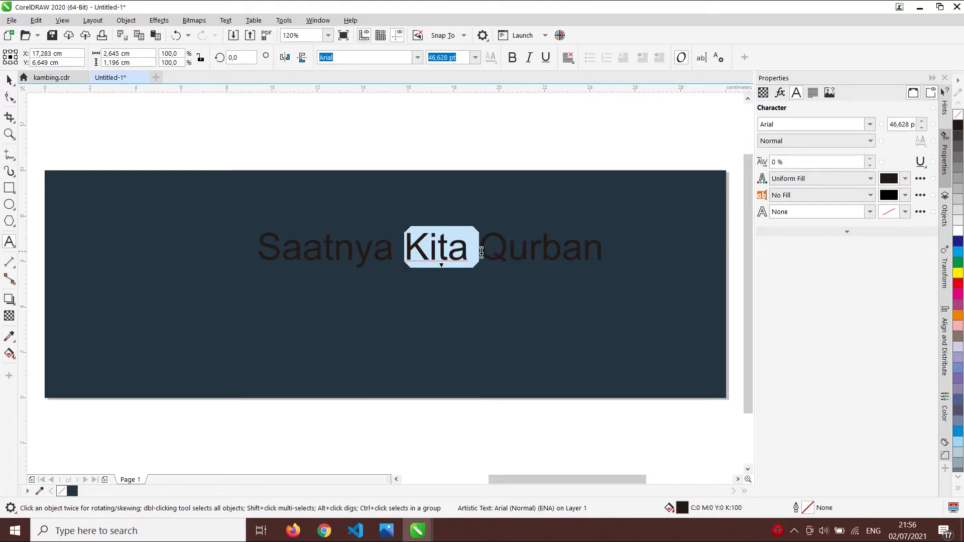
pyautogui.rightClick(453, 253)
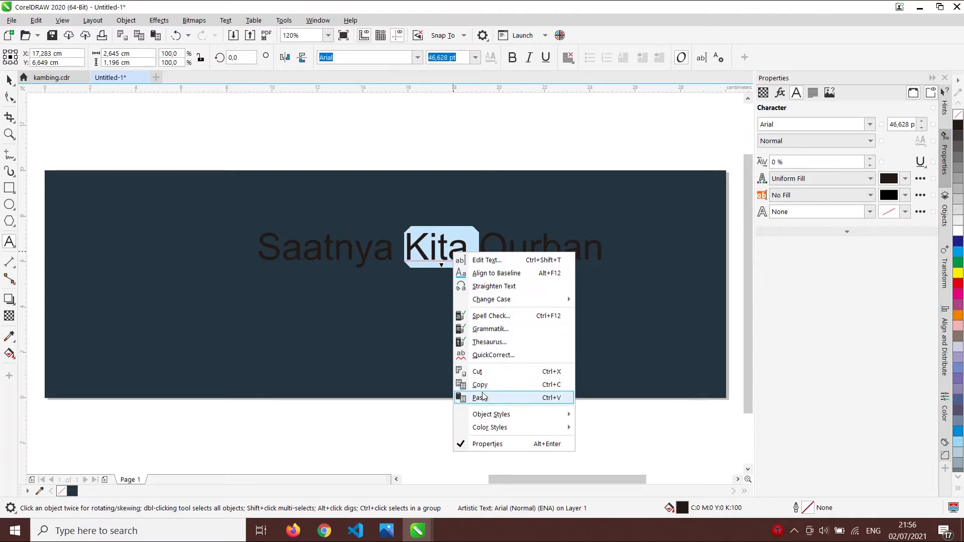
pyautogui.click(479, 372)
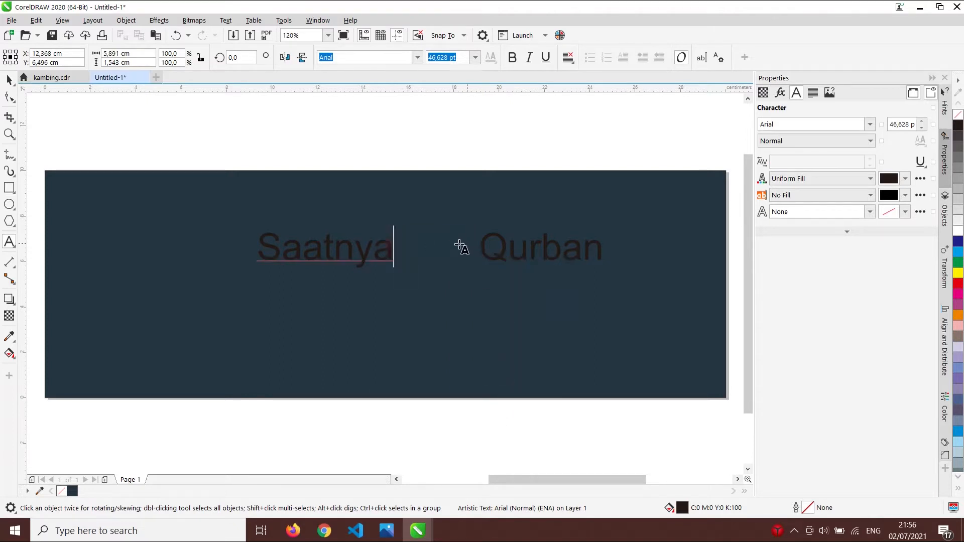
pyautogui.rightClick(403, 245)
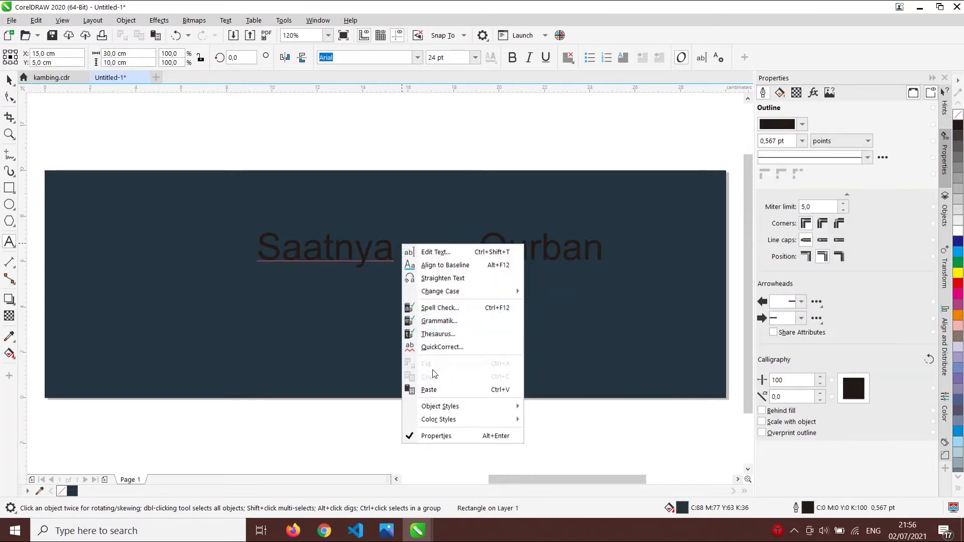
pyautogui.click(427, 390)
pyautogui.click(8, 80)
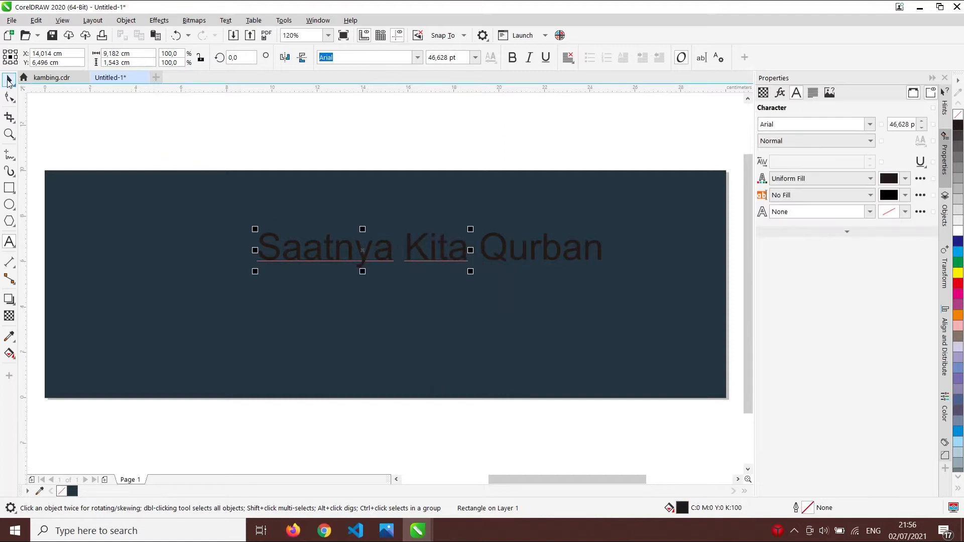
# - Move 'Saatnya Kita' up-left and place 'Qurban' on its own line beneath it
pyautogui.moveTo(435, 246); pyautogui.dragTo(411, 236)
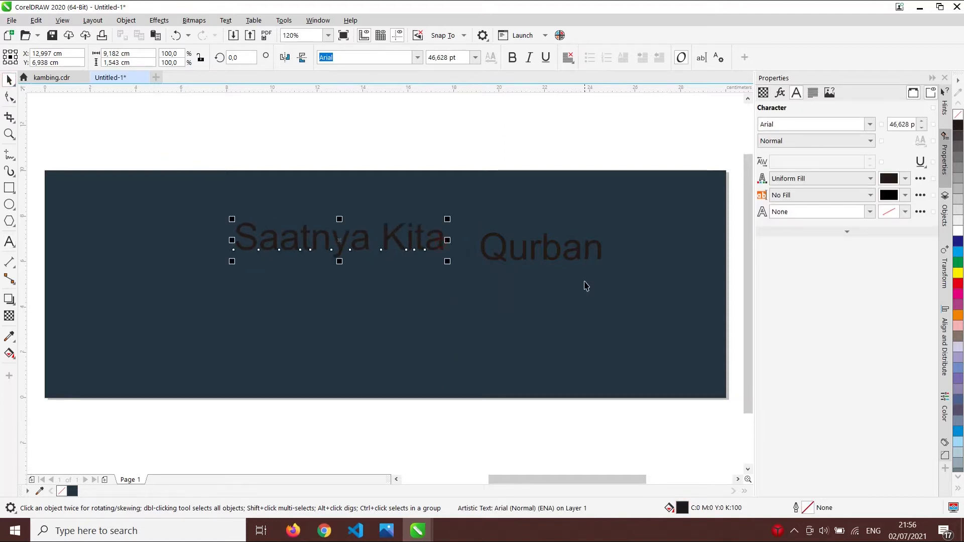
pyautogui.click(562, 259)
pyautogui.moveTo(562, 259); pyautogui.dragTo(465, 344)
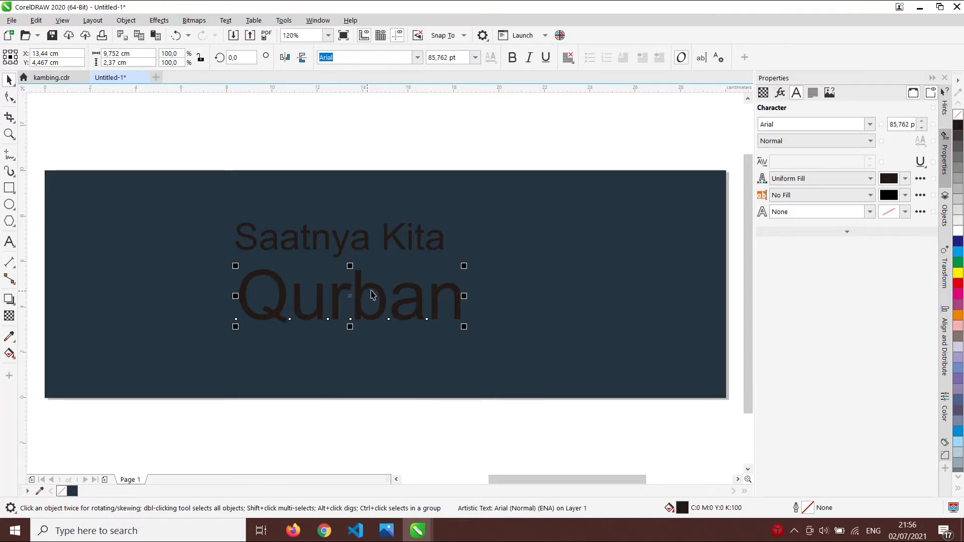
# - Change the case of 'Qurban' to UPPERCASE so it reads QURBAN
pyautogui.click(226, 20)
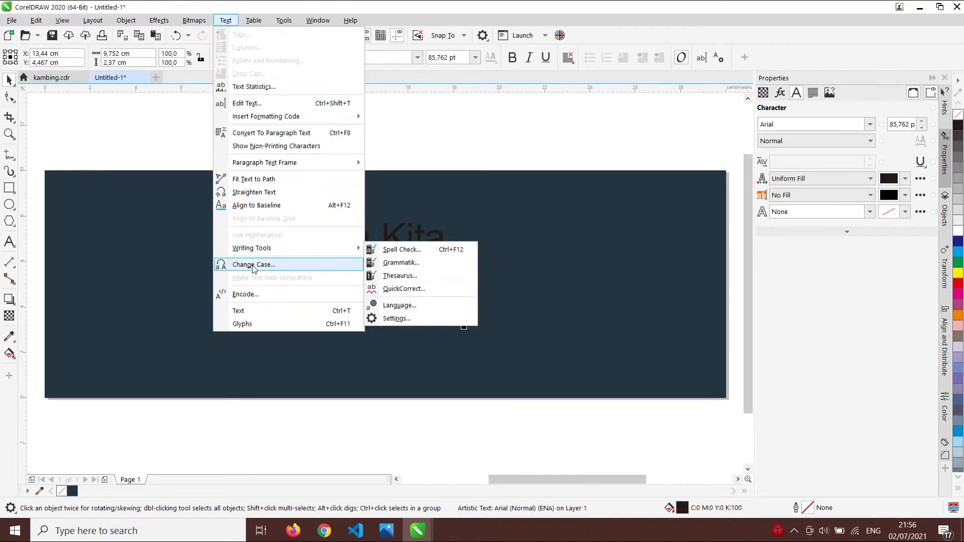
pyautogui.click(266, 267)
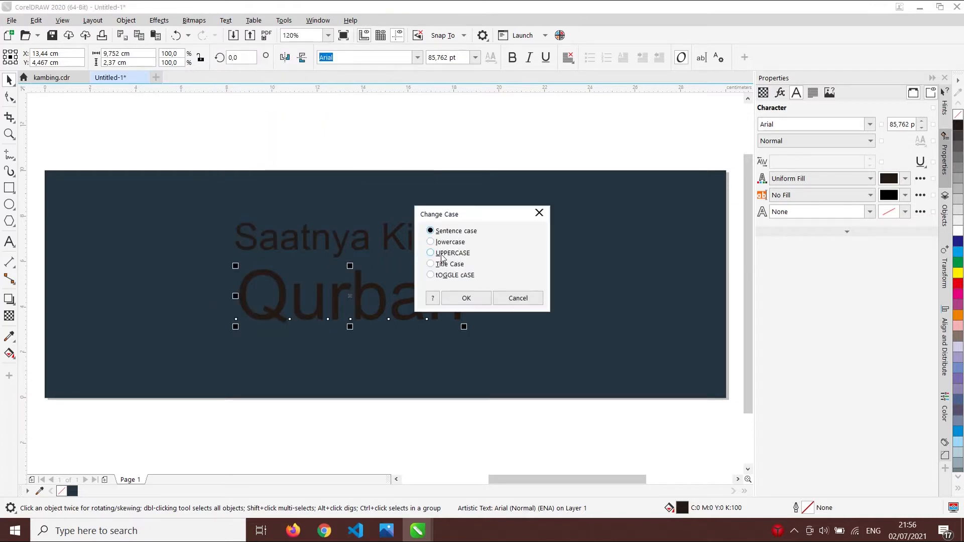
pyautogui.click(486, 299)
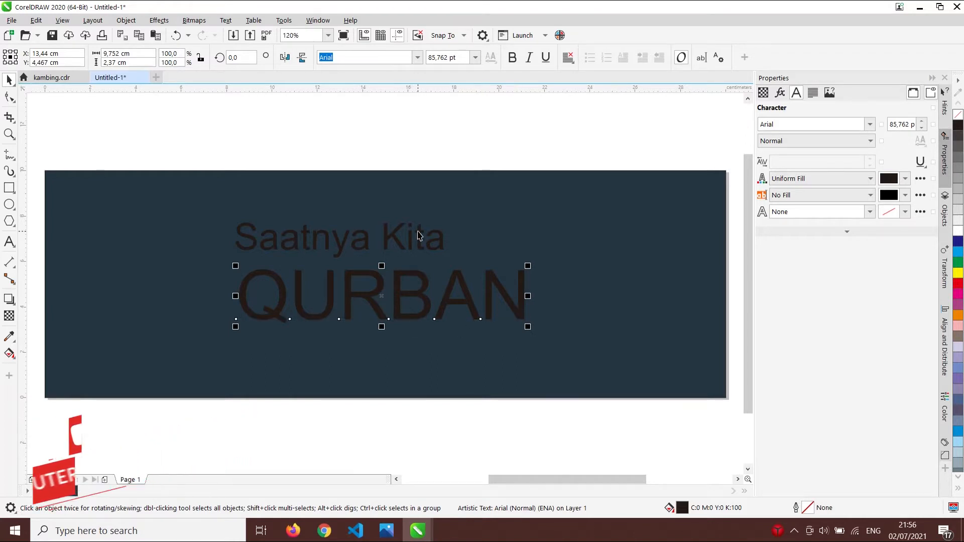
# - Set QURBAN in Montserrat Black and Saatnya Kita in Montserrat Bold
pyautogui.click(416, 57)
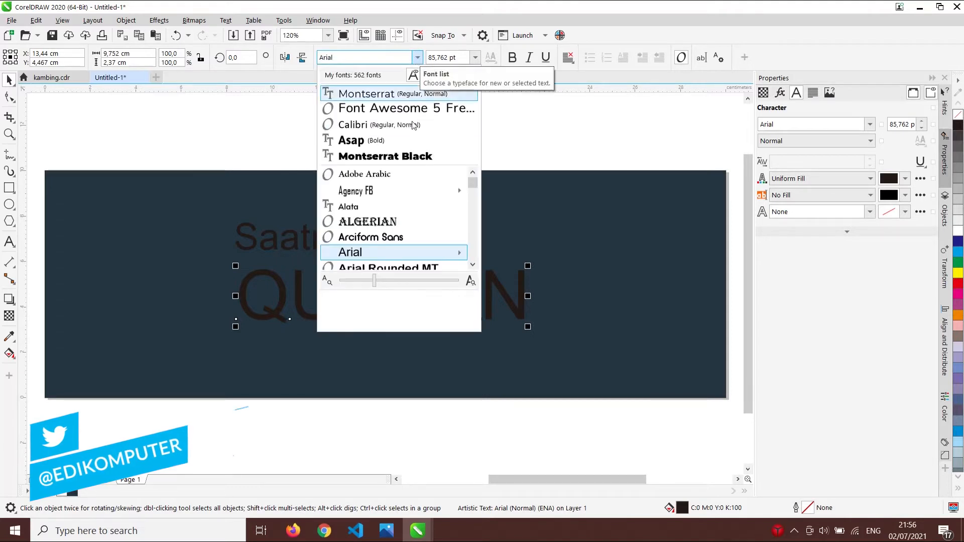
pyautogui.click(413, 159)
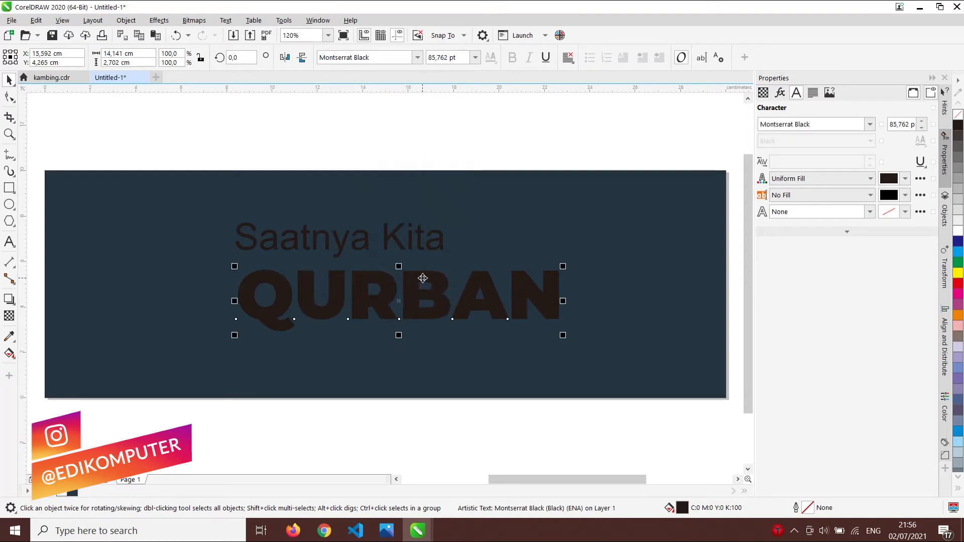
pyautogui.click(427, 246)
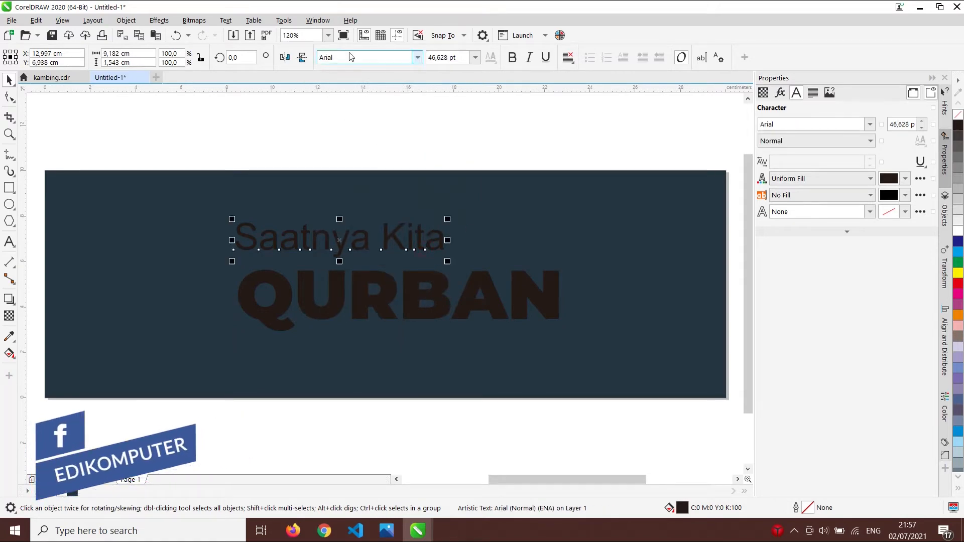
pyautogui.click(417, 57)
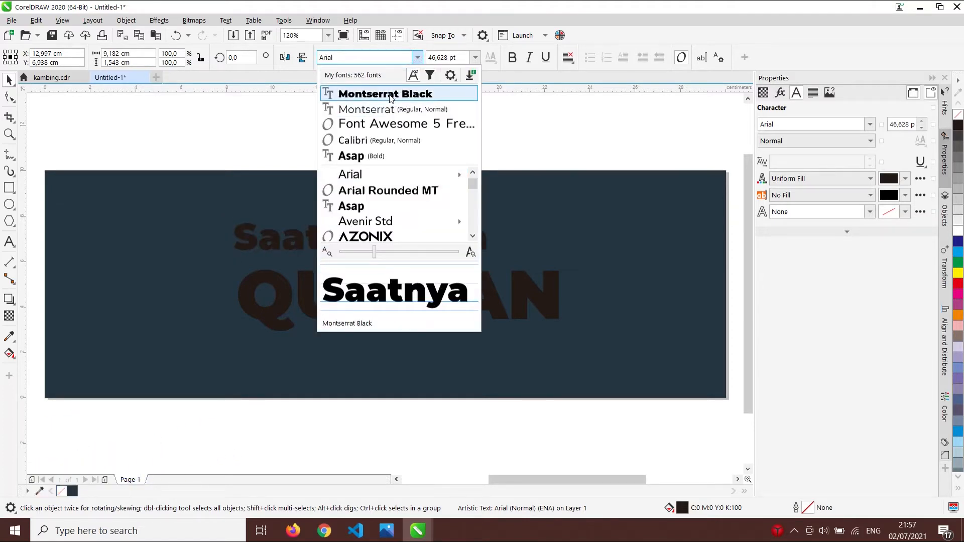
pyautogui.click(368, 109)
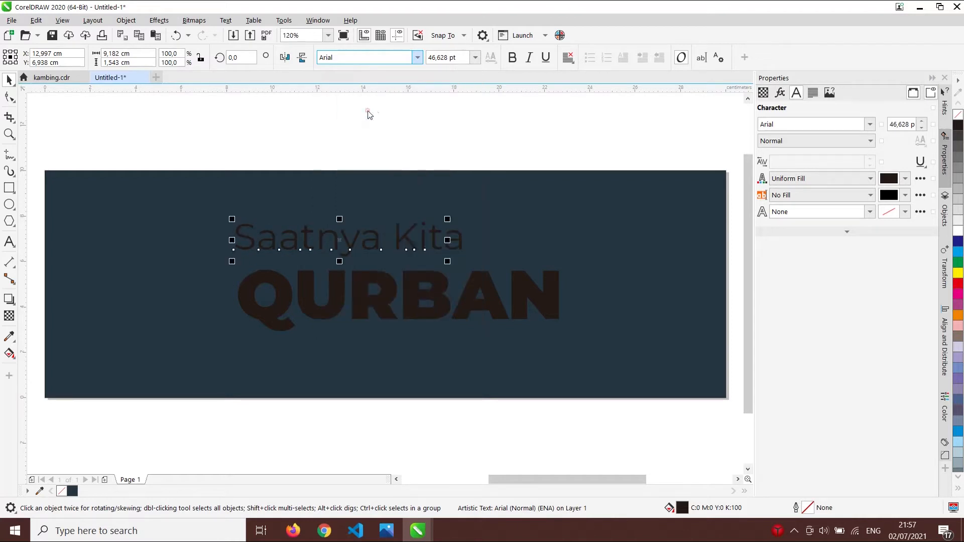
pyautogui.click(514, 57)
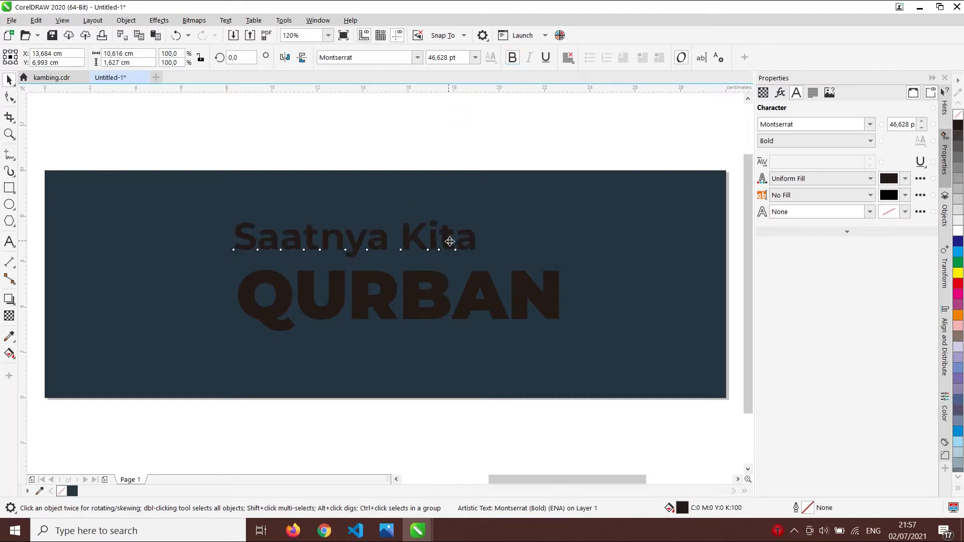
# - Fill QURBAN white and Saatnya Kita yellow
pyautogui.click(532, 300)
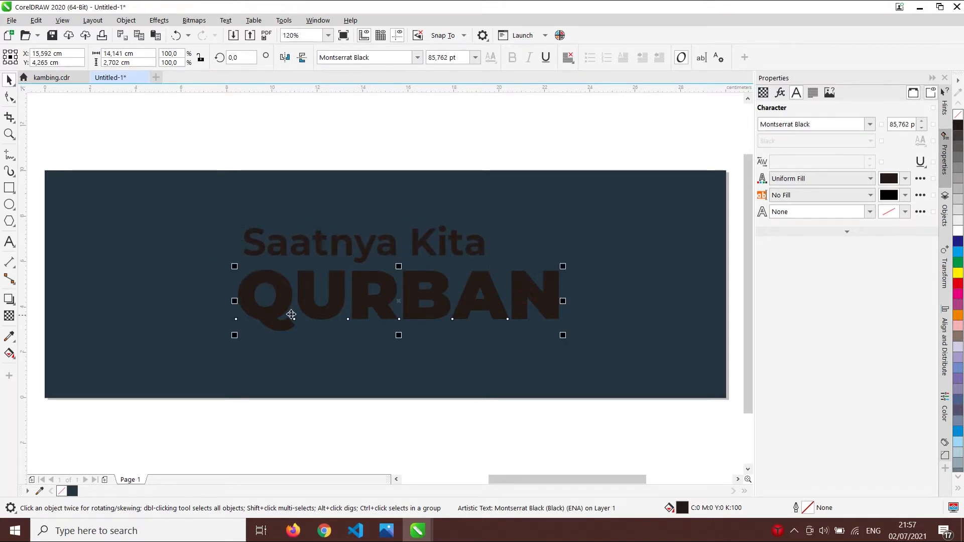
pyautogui.click(959, 234)
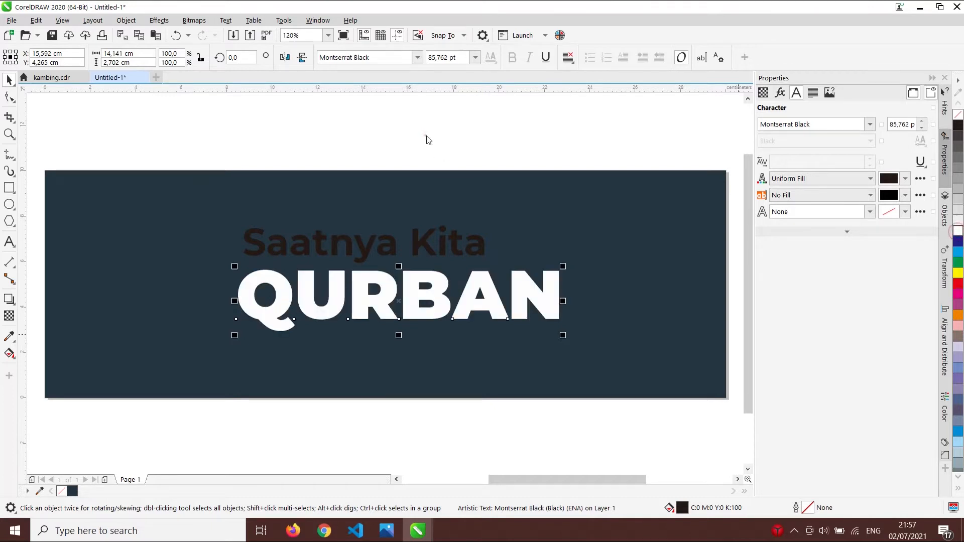
pyautogui.click(456, 246)
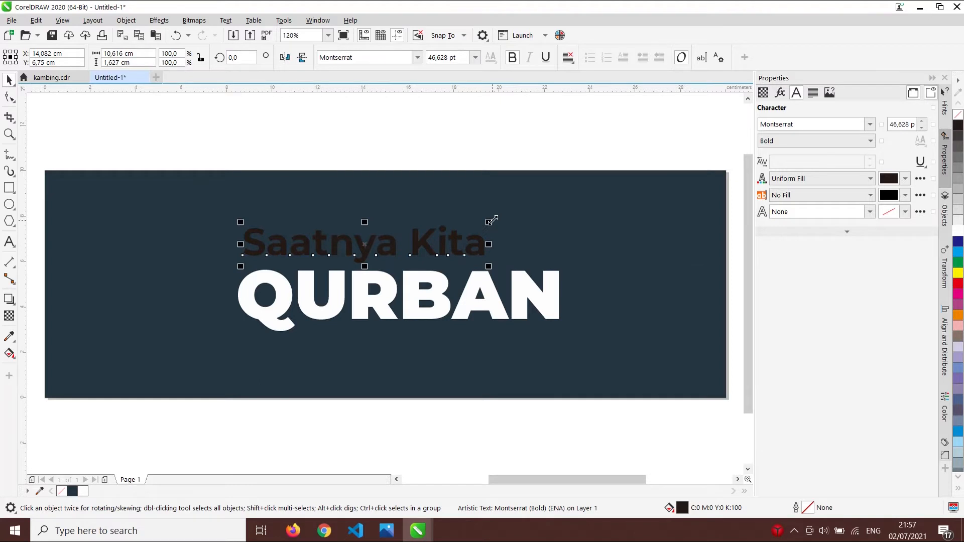
pyautogui.click(958, 273)
# - Warm Saatnya Kita's yellow fill by setting its magenta to 20 in Edit Fill
pyautogui.click(547, 142)
pyautogui.click(481, 242)
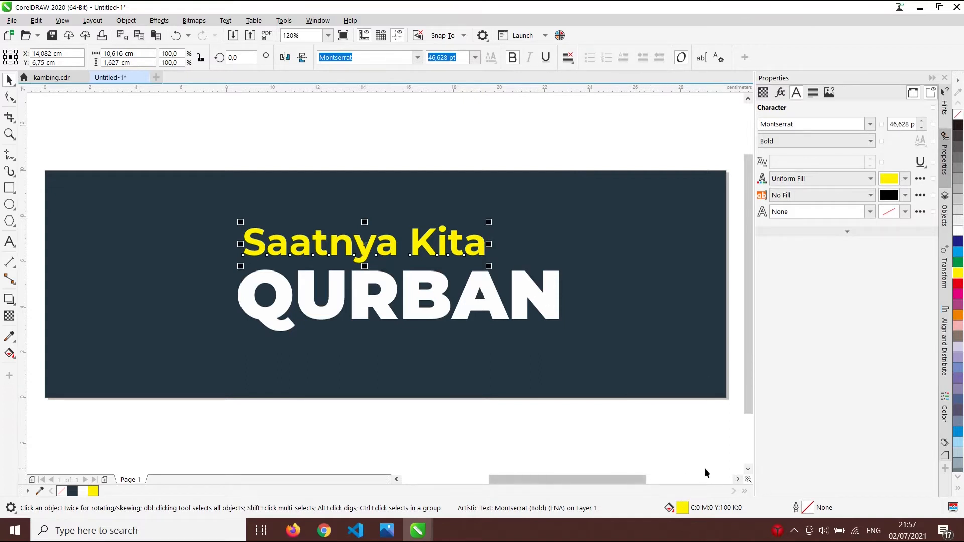
pyautogui.doubleClick(683, 509)
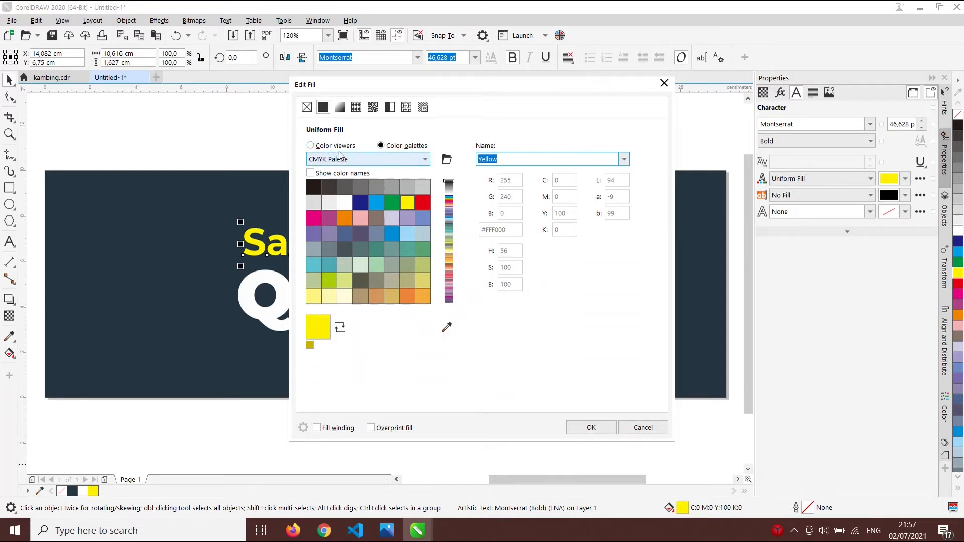
pyautogui.click(323, 149)
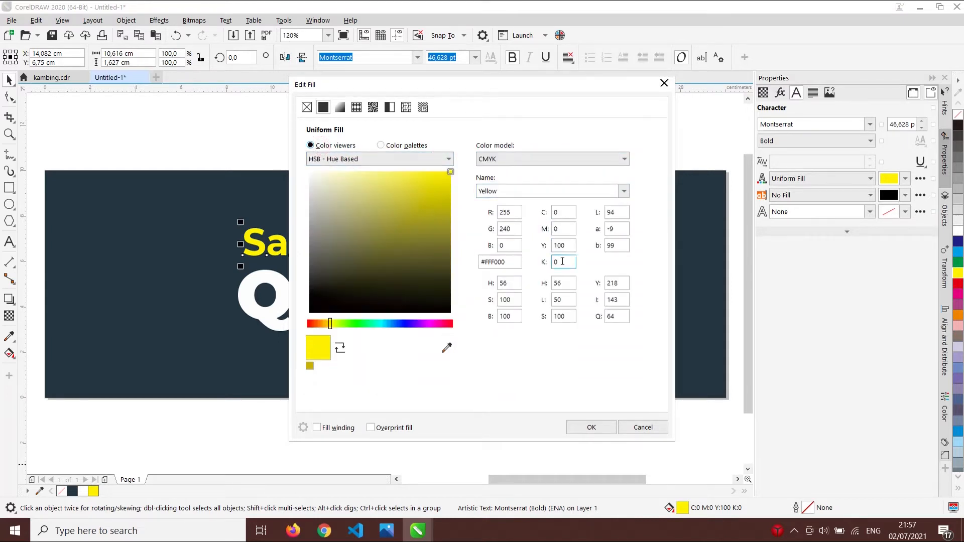
pyautogui.click(562, 228)
pyautogui.doubleClick(561, 232)
pyautogui.click(592, 427)
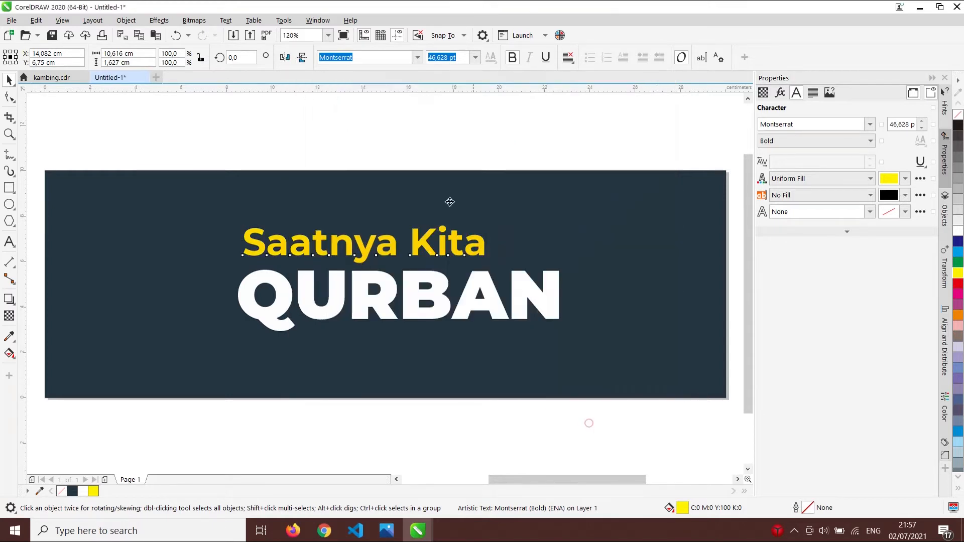
pyautogui.click(435, 123)
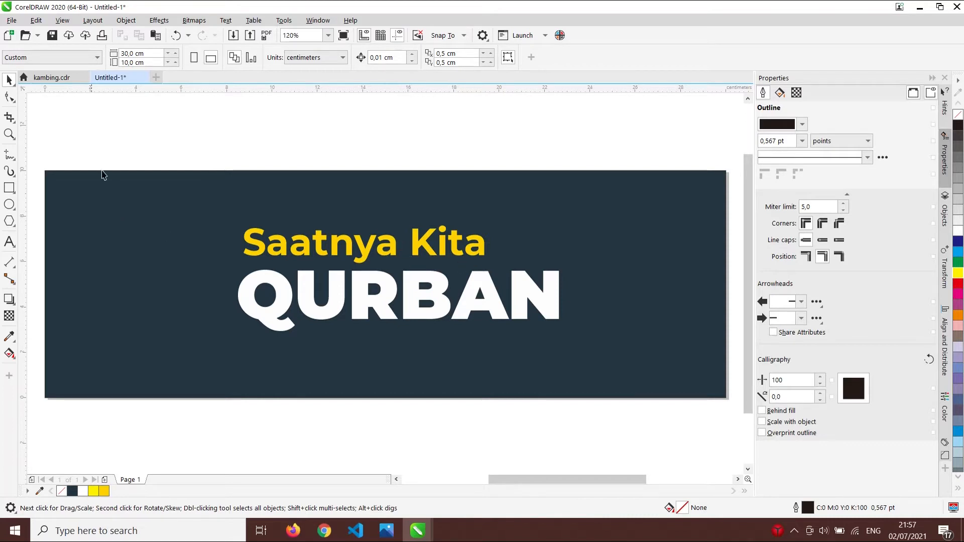
# - Type the two-line tagline 'Menerima & Menyalurkan / Hewan Qurban Anda' below QURBAN
pyautogui.click(9, 242)
pyautogui.click(243, 354)
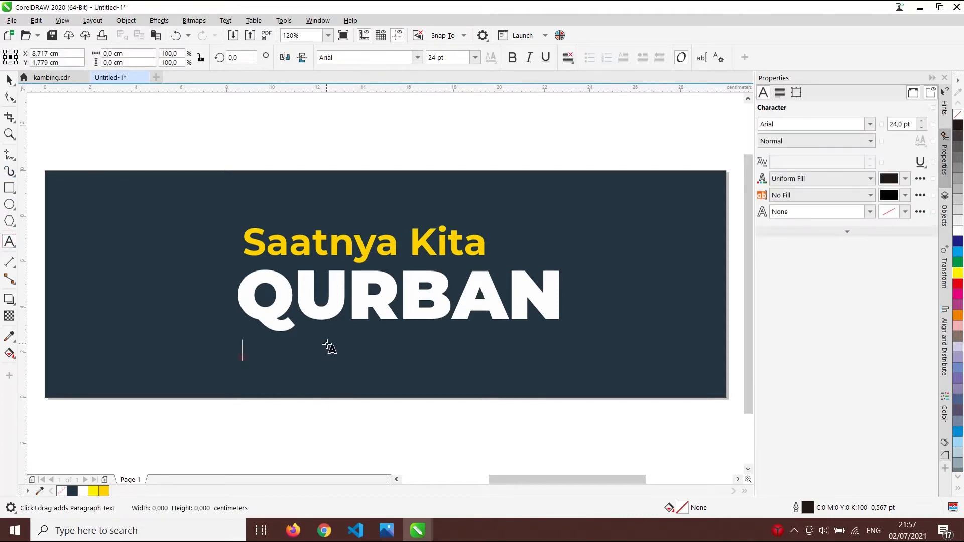
pyautogui.write('Menerima H')
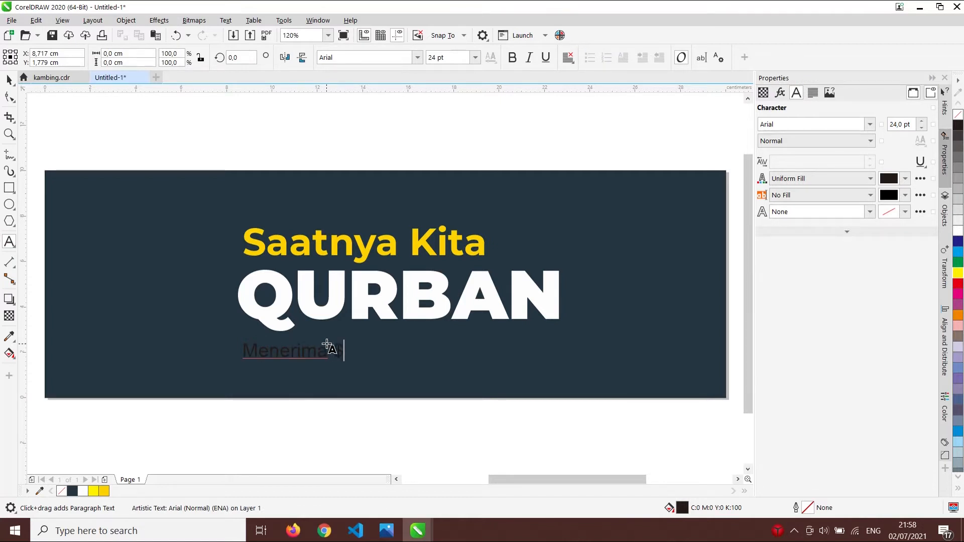
pyautogui.press('BackSpace')
pyautogui.write('& Menyalurkan')
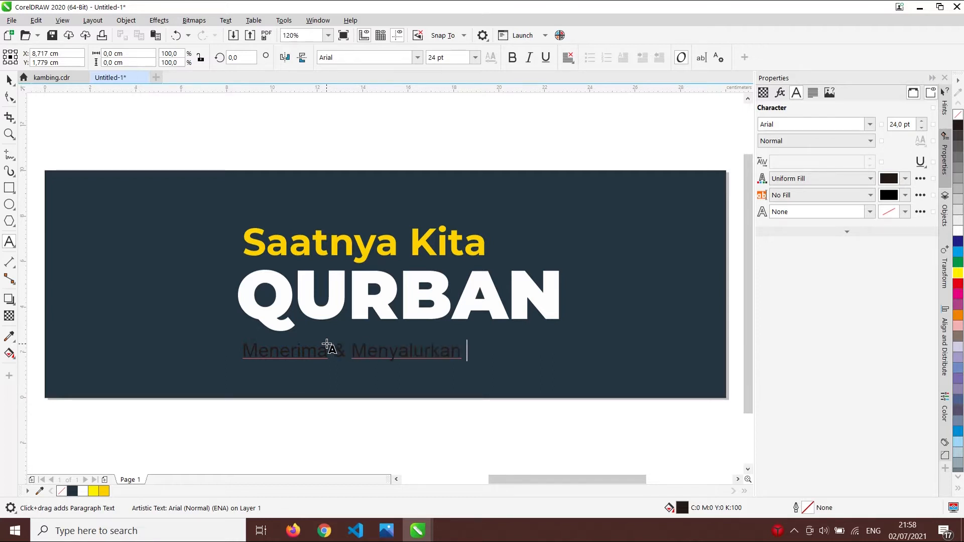
pyautogui.press('BackSpace')
pyautogui.press('Return')
pyautogui.write('Hewan ')
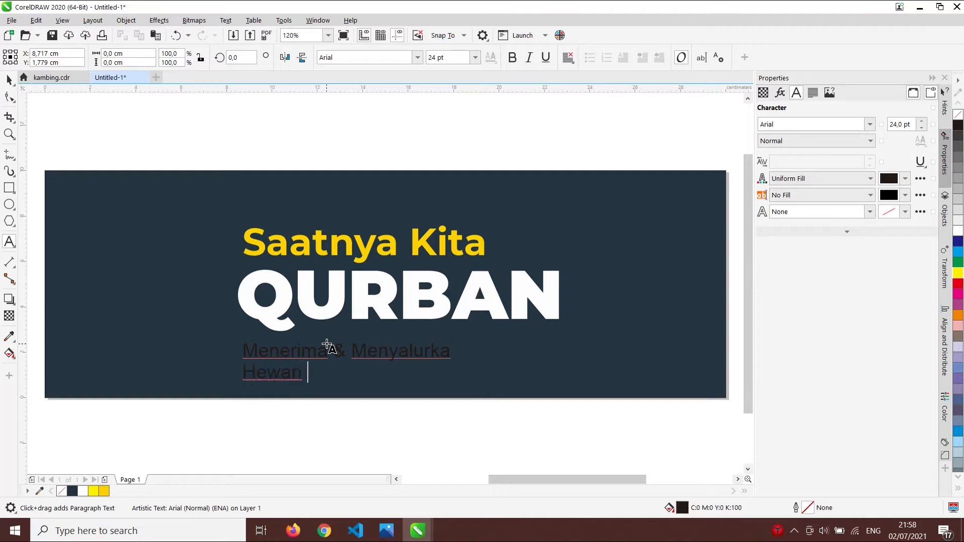
pyautogui.write('Queban Anda')
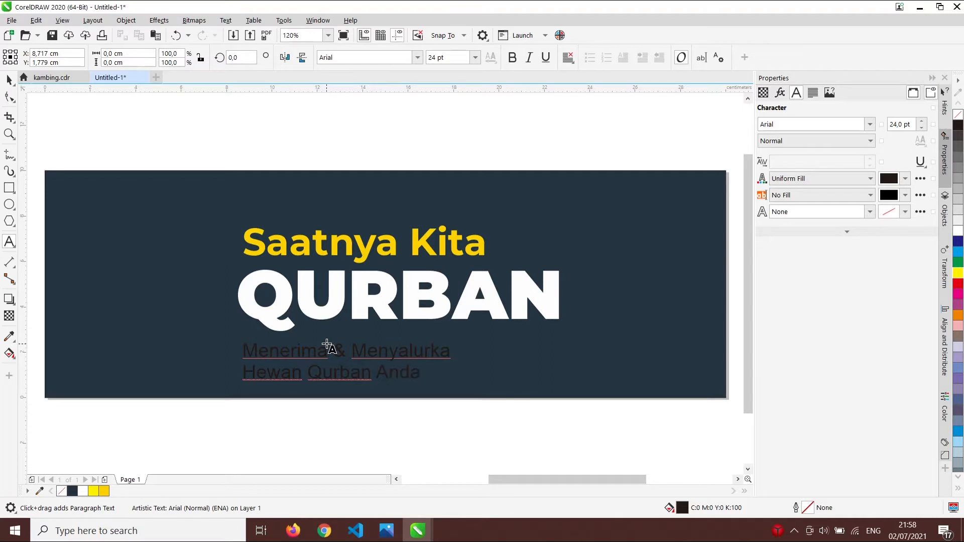
pyautogui.click(9, 81)
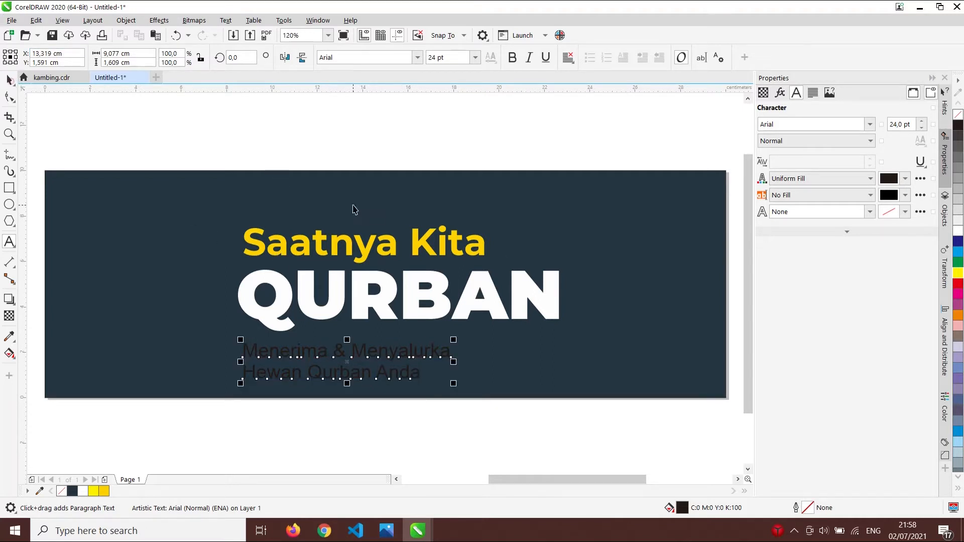
# - Set the tagline font to Calibri Bold
pyautogui.click(417, 58)
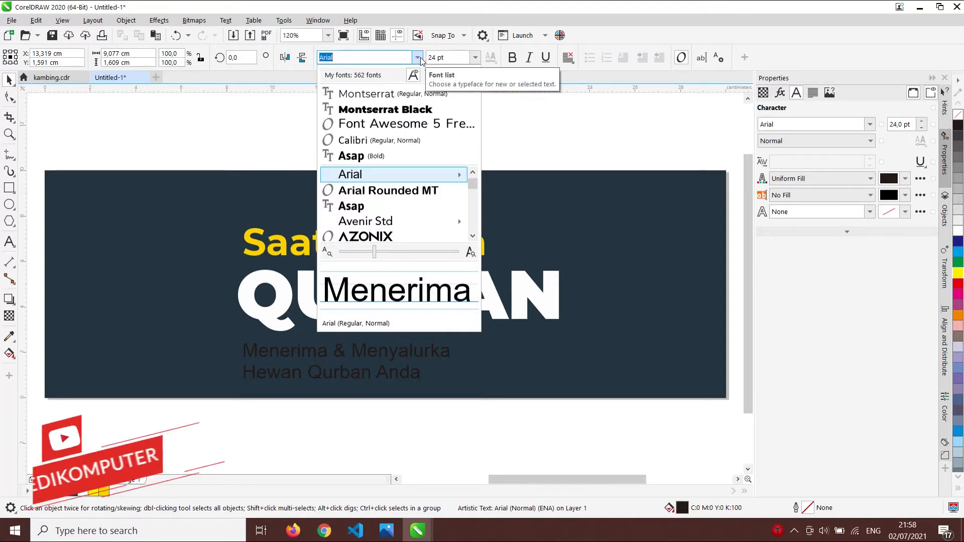
pyautogui.click(368, 141)
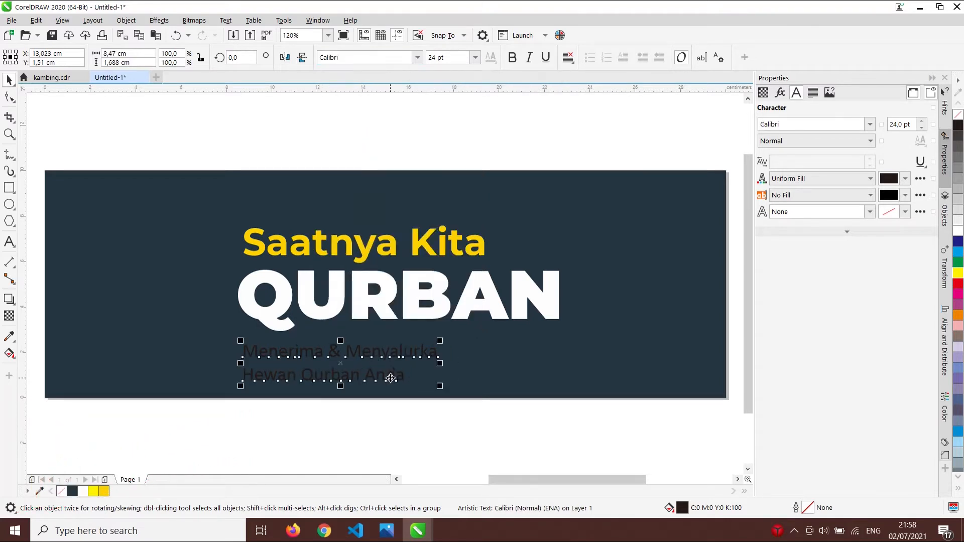
pyautogui.click(512, 58)
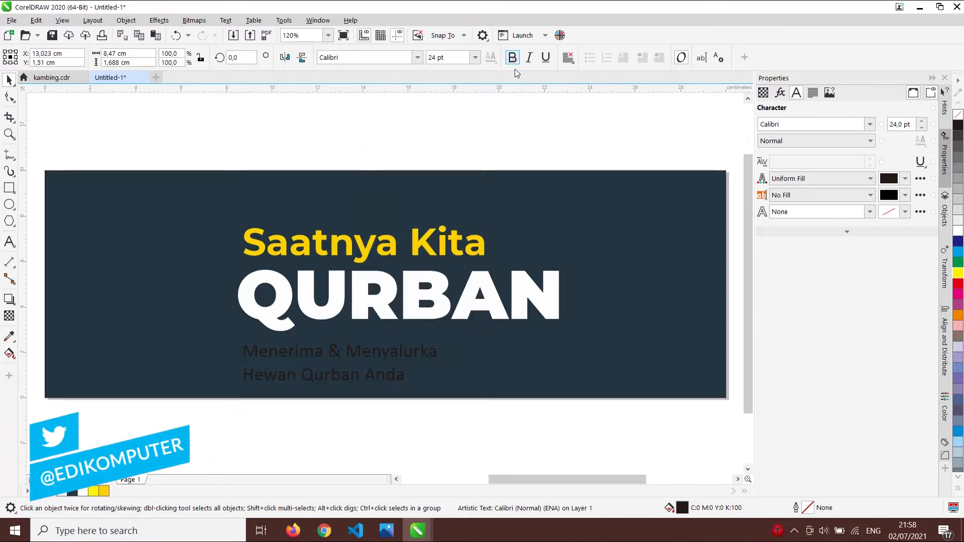
pyautogui.click(503, 428)
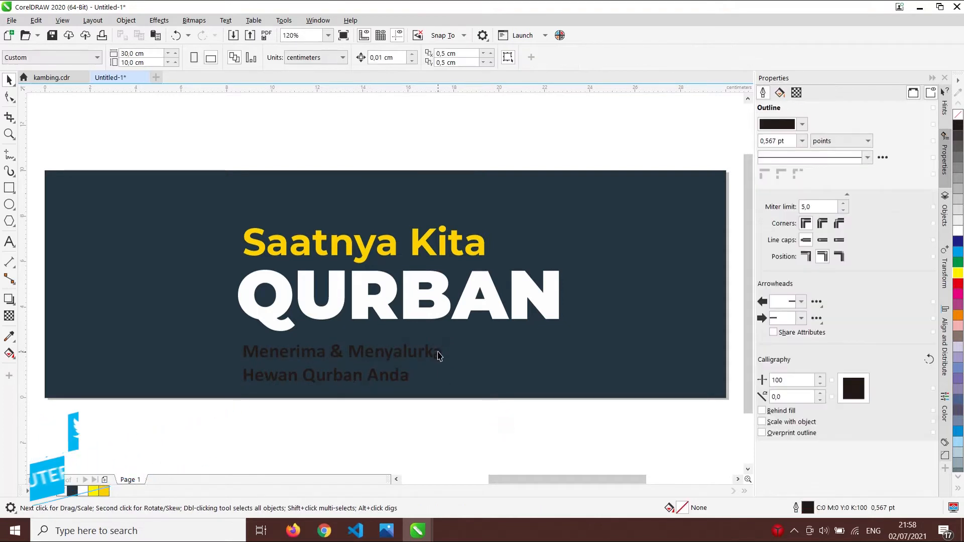
# - Add the missing 'n' so the tagline reads 'Menyalurkan'
pyautogui.doubleClick(443, 354)
pyautogui.write('n')
pyautogui.click(9, 79)
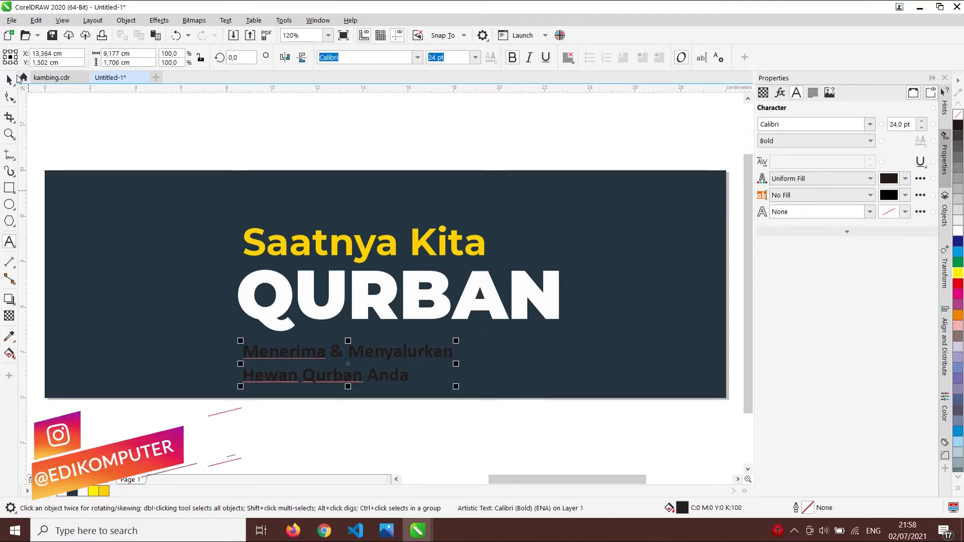
pyautogui.click(139, 109)
# - Move Saatnya Kita, QURBAN and the tagline higher on the banner
pyautogui.scroll(-2, 467, 236)
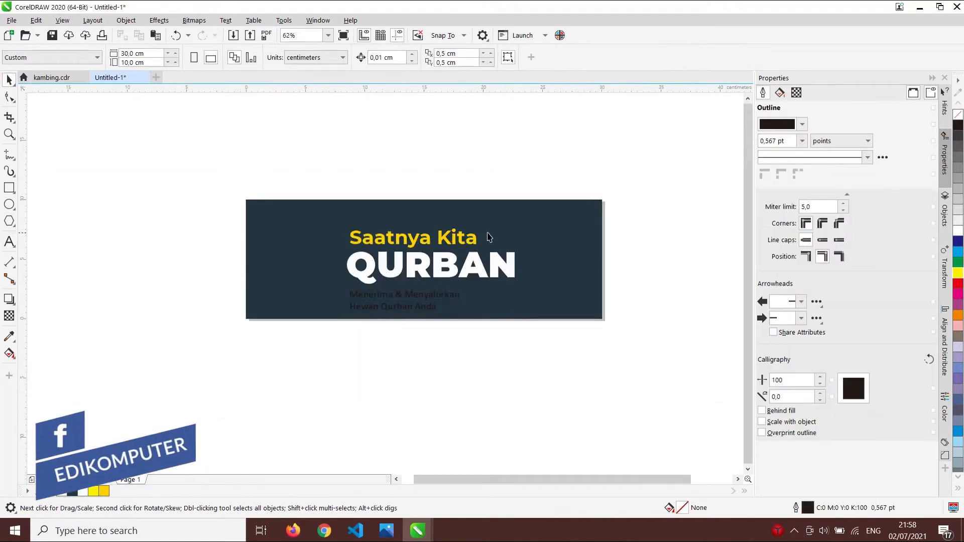
pyautogui.moveTo(313, 180); pyautogui.dragTo(548, 324)
pyautogui.moveTo(512, 277); pyautogui.dragTo(512, 262)
pyautogui.click(497, 361)
pyautogui.scroll(2, 449, 221)
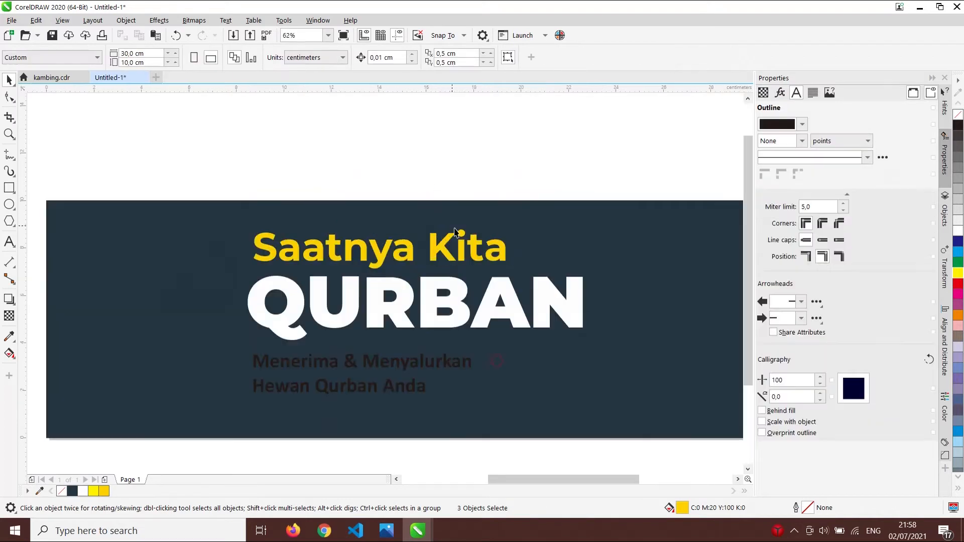
# - Shrink Saatnya Kita to about 82% and left-align it with QURBAN
pyautogui.click(477, 252)
pyautogui.moveTo(511, 226); pyautogui.dragTo(507, 232)
pyautogui.keyDown('shift'); pyautogui.click(424, 282); pyautogui.keyUp('shift')
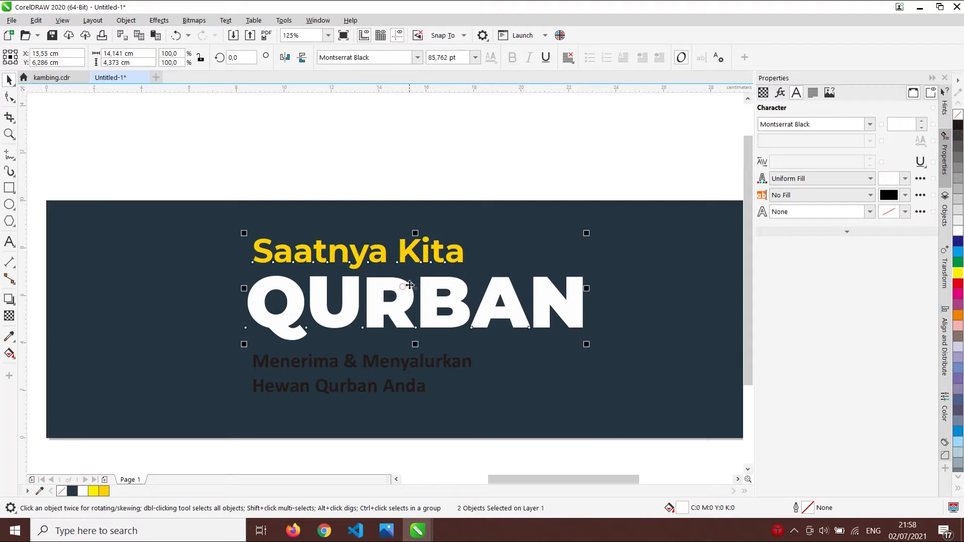
pyautogui.press('l')
pyautogui.click(478, 143)
# - Enlarge the two-line tagline to about 153% of its size
pyautogui.scroll(-1, 479, 144)
pyautogui.scroll(1, 374, 312)
pyautogui.click(386, 290)
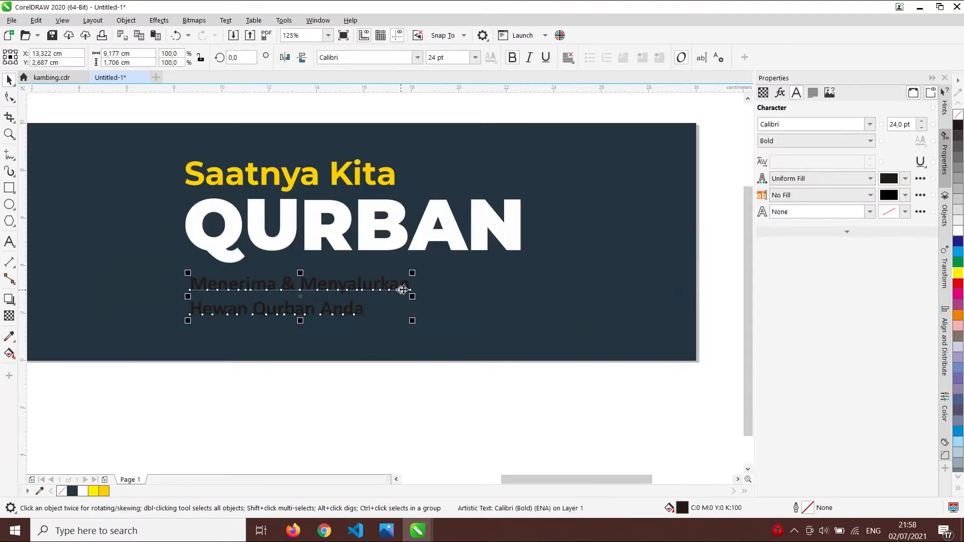
pyautogui.moveTo(413, 322); pyautogui.dragTo(539, 397)
pyautogui.click(539, 397)
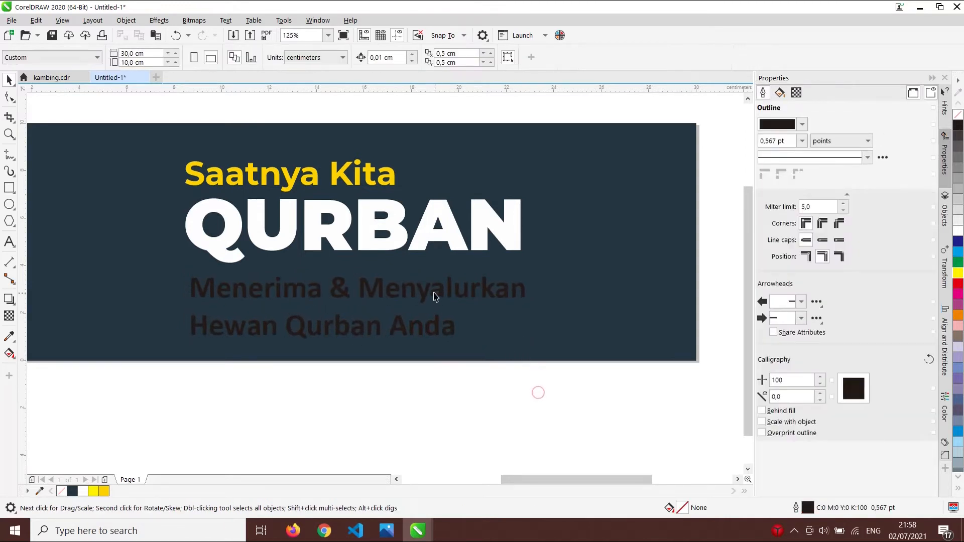
pyautogui.click(9, 242)
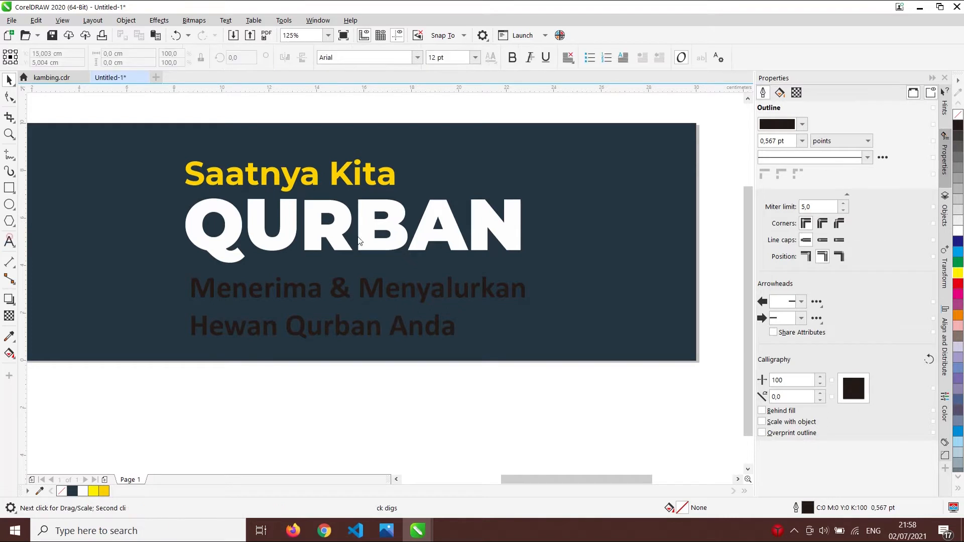
# - Type 'Idul Adha 1442 Hijriyah' as a new line just under QURBAN
pyautogui.click(293, 266)
pyautogui.write('Idul')
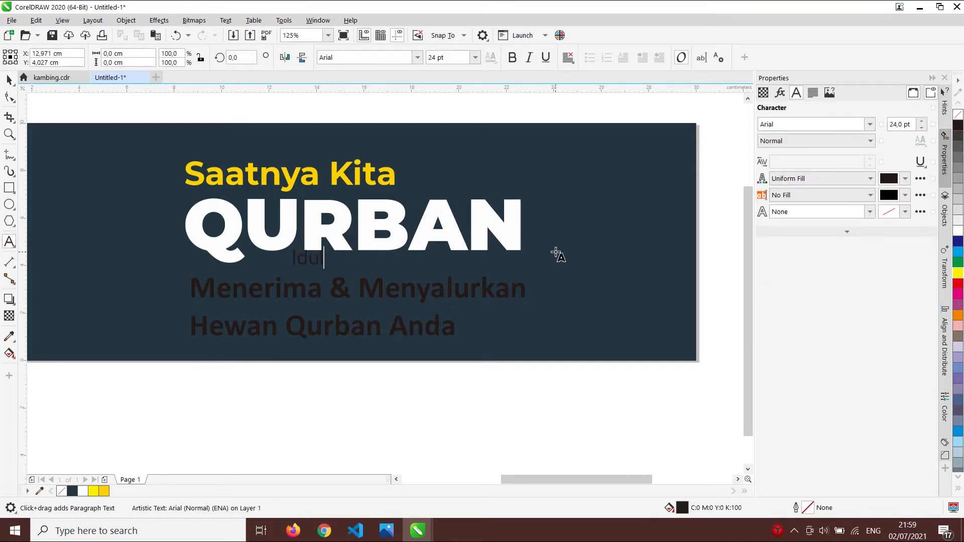
pyautogui.write(' Adha')
pyautogui.press('Escape')
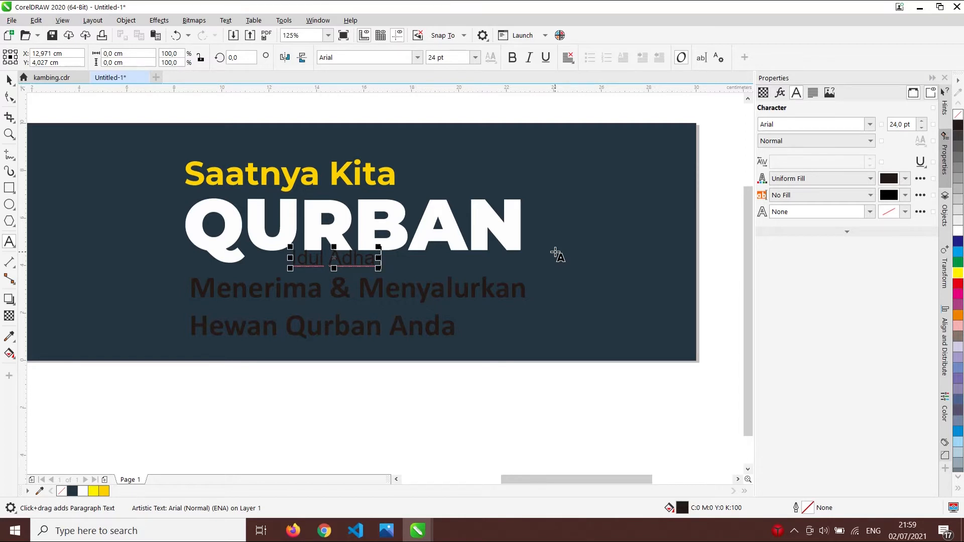
pyautogui.write('1442')
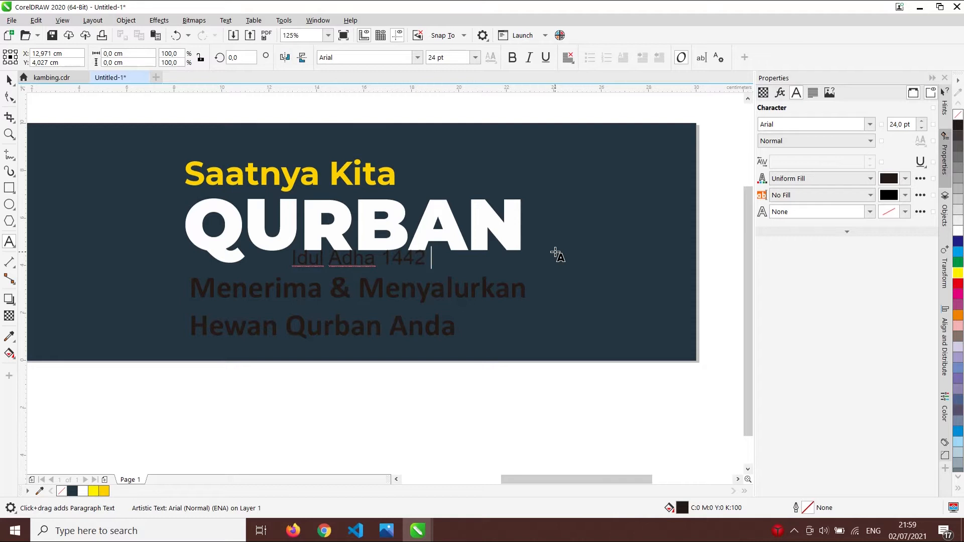
pyautogui.write(' Hijriyah')
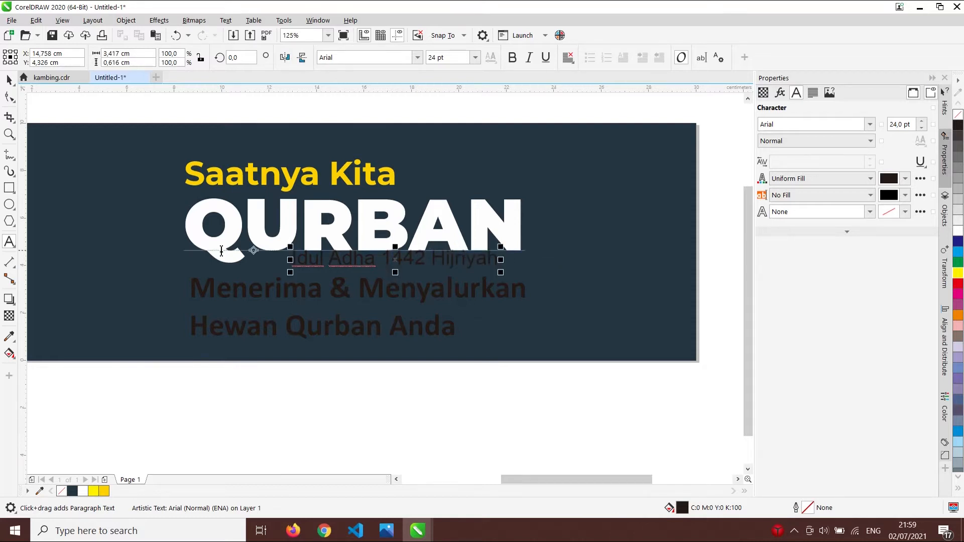
pyautogui.click(9, 80)
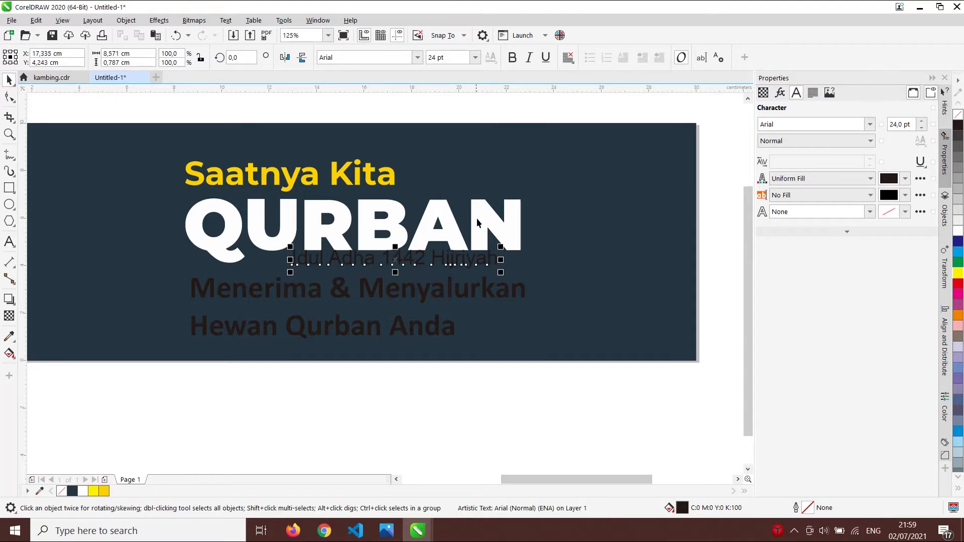
# - Set the Idul Adha line in Montserrat Bold
pyautogui.click(370, 56)
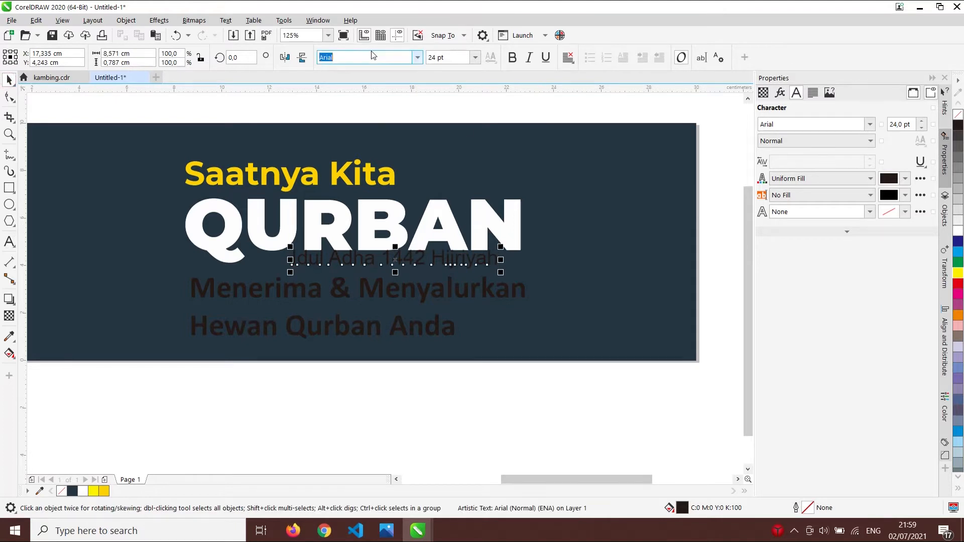
pyautogui.click(417, 57)
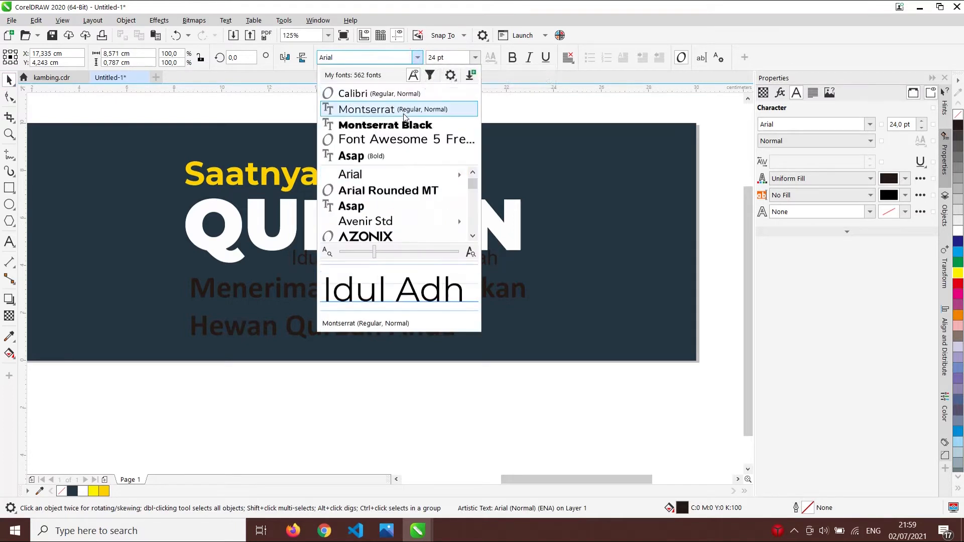
pyautogui.click(405, 111)
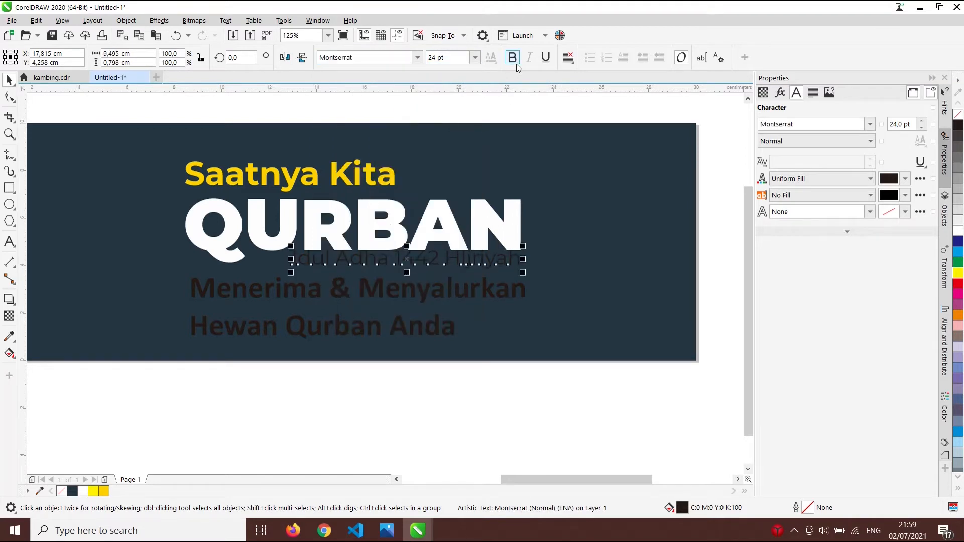
pyautogui.click(514, 63)
# - Position the Idul Adha line beneath QURBAN and lower the tagline below it
pyautogui.moveTo(507, 259); pyautogui.dragTo(463, 315)
pyautogui.click(465, 295)
pyautogui.click(491, 385)
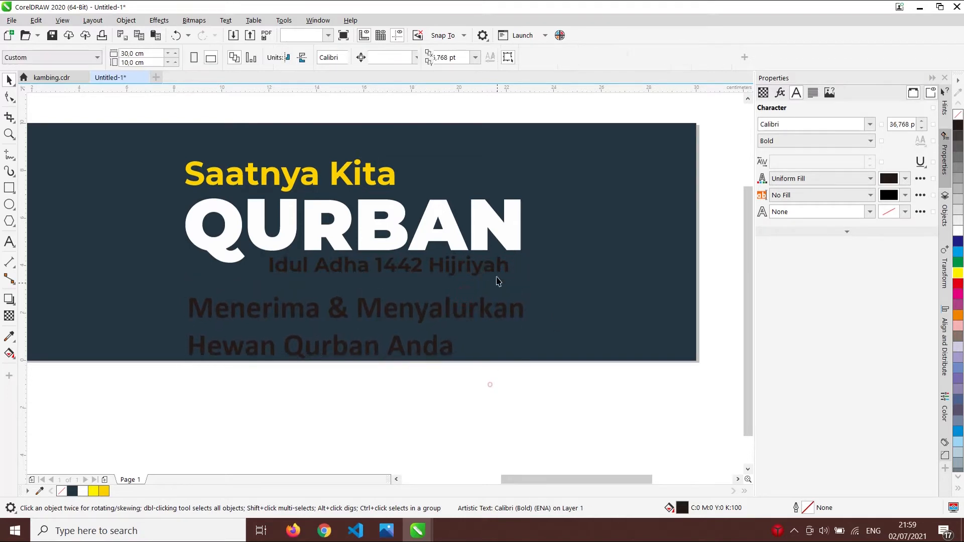
pyautogui.moveTo(494, 268); pyautogui.dragTo(484, 269)
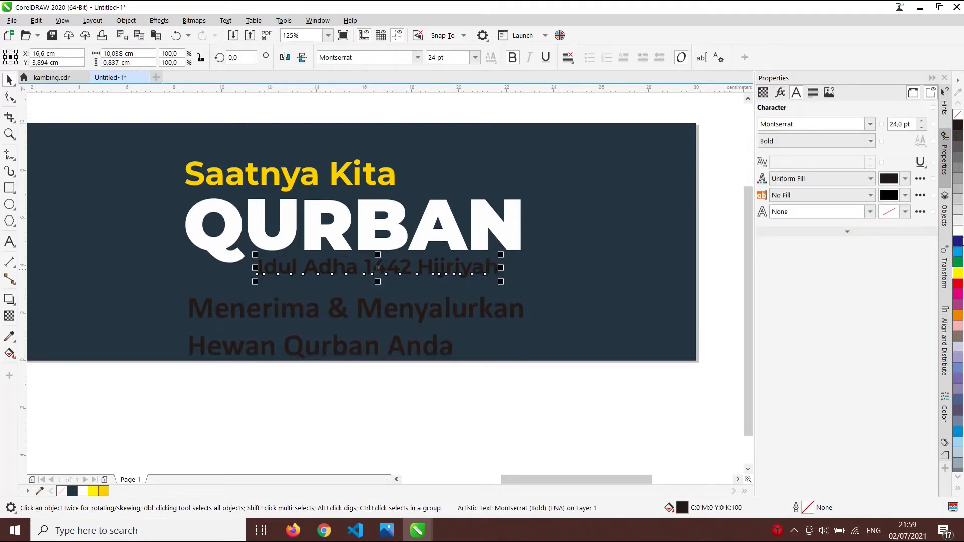
pyautogui.click(958, 231)
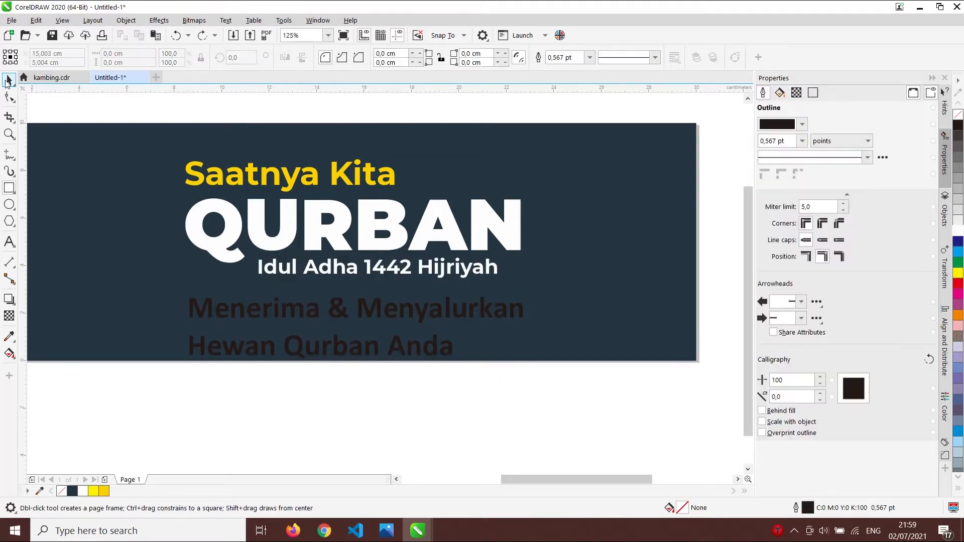
pyautogui.click(8, 80)
pyautogui.click(468, 275)
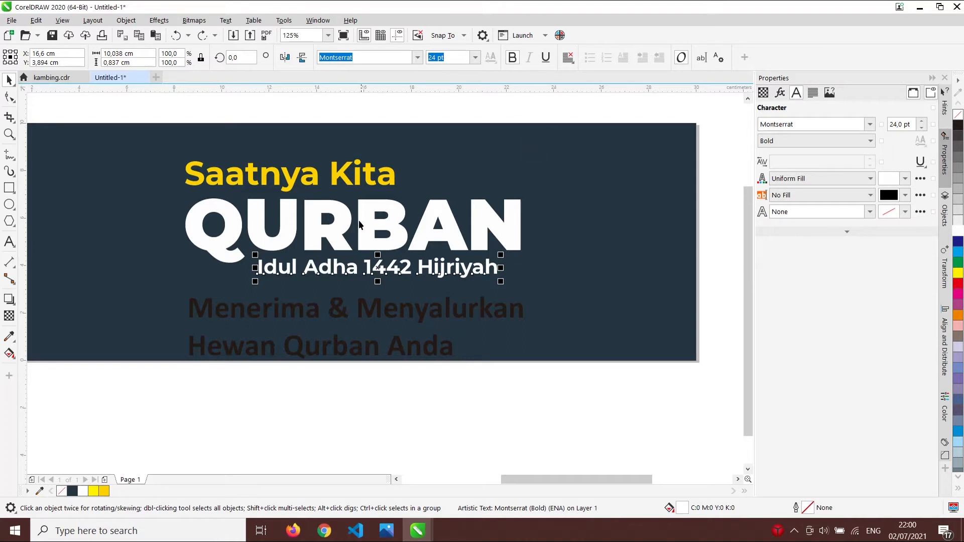
pyautogui.click(356, 119)
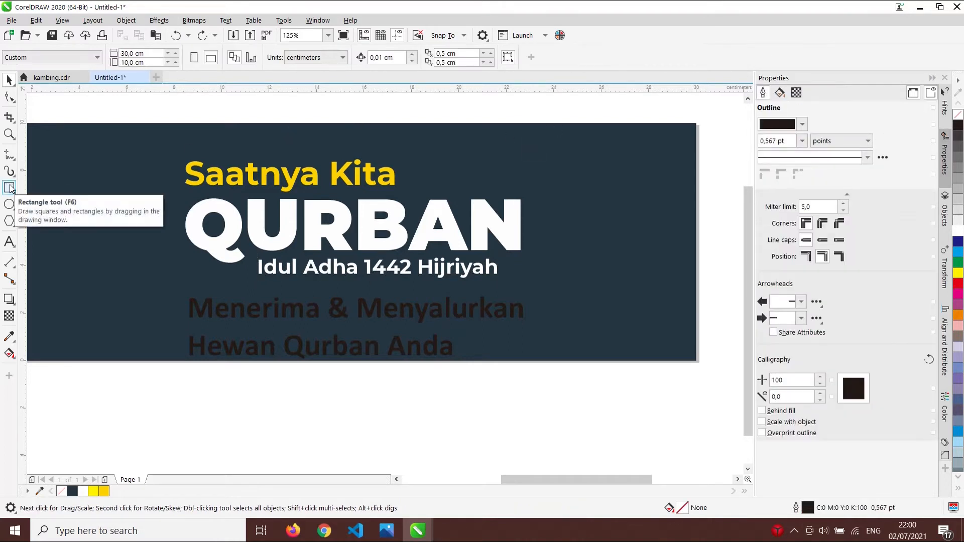
# - Draw a rectangle about 11.4 × 0.95 cm around the 'Idul Adha 1442 Hijriyah' line
pyautogui.click(10, 188)
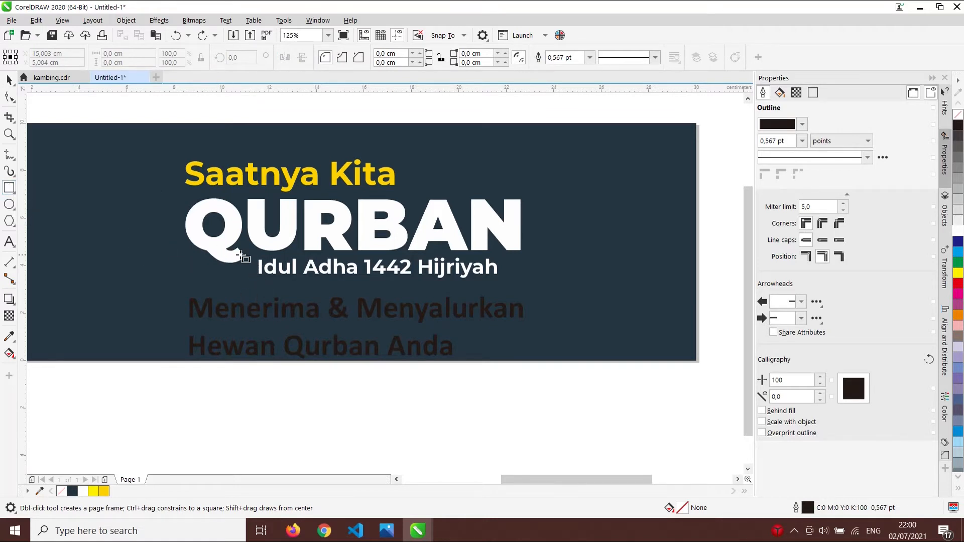
pyautogui.moveTo(251, 258); pyautogui.dragTo(521, 281)
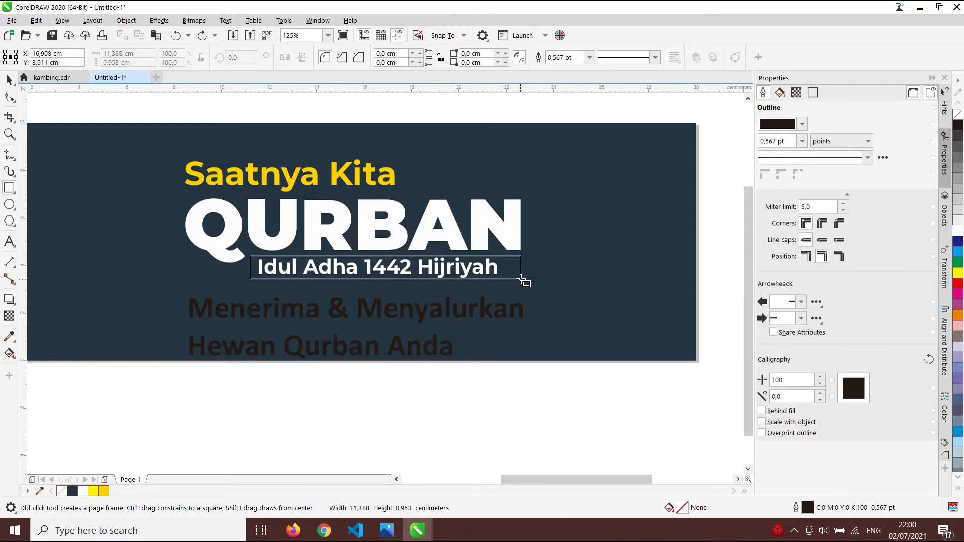
pyautogui.moveTo(520, 280); pyautogui.dragTo(522, 281)
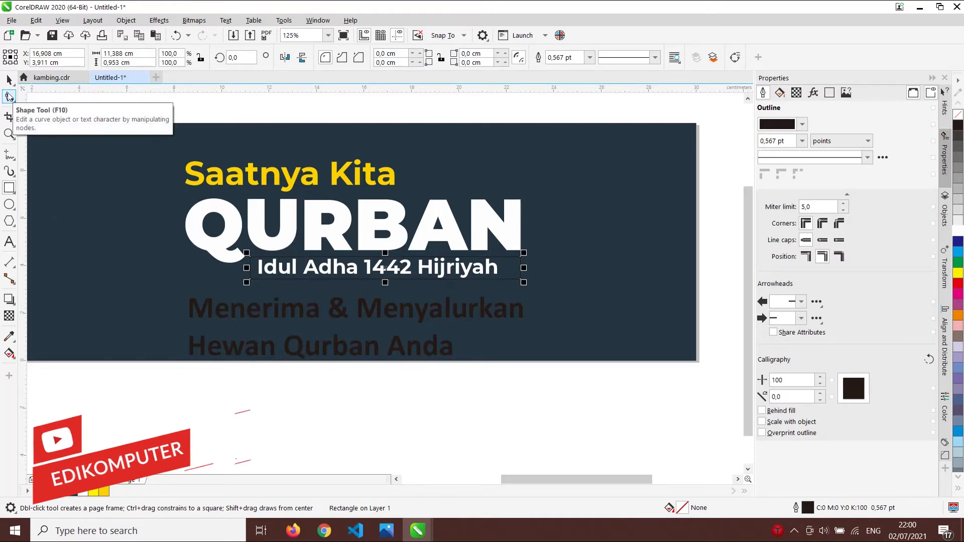
# - Round the rectangle's corners to 0.476 cm pill ends and fill it yellow
pyautogui.click(9, 96)
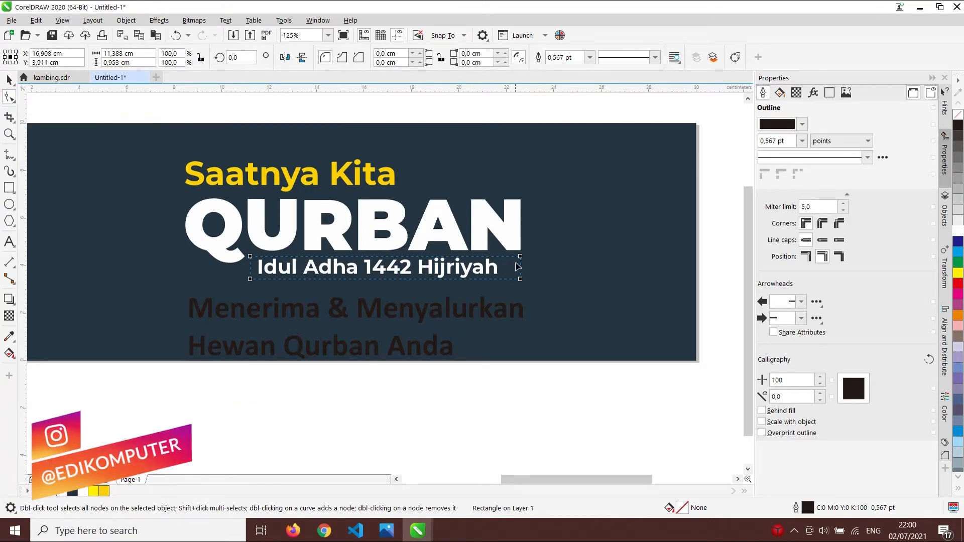
pyautogui.scroll(2, 523, 274)
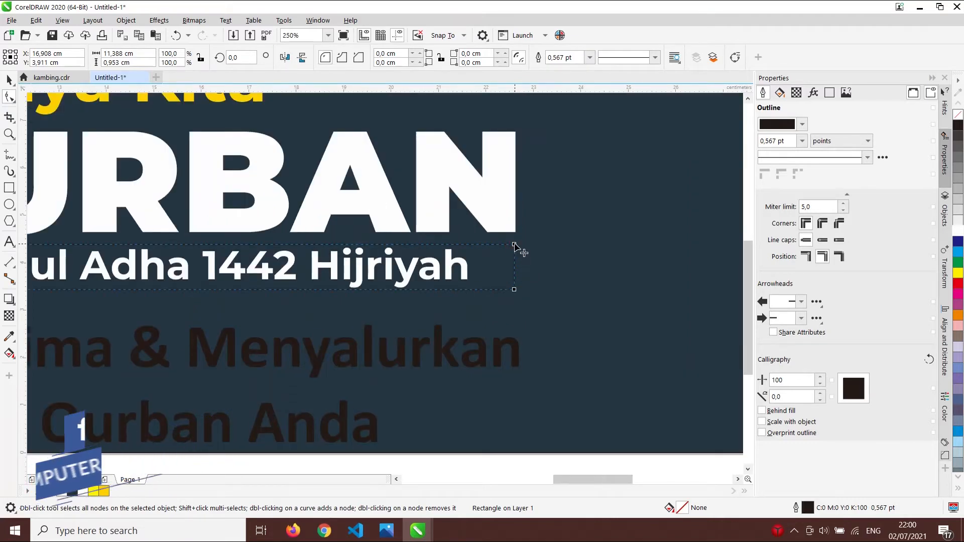
pyautogui.moveTo(514, 245)
pyautogui.mouseDown()
pyautogui.moveTo(522, 289)
pyautogui.moveTo(517, 233)
pyautogui.mouseUp()
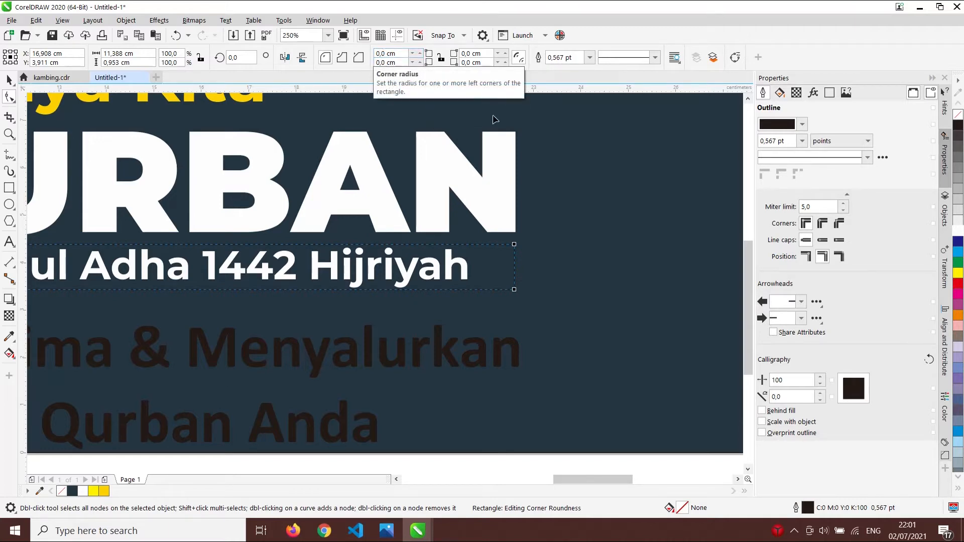
pyautogui.moveTo(518, 247); pyautogui.dragTo(516, 289)
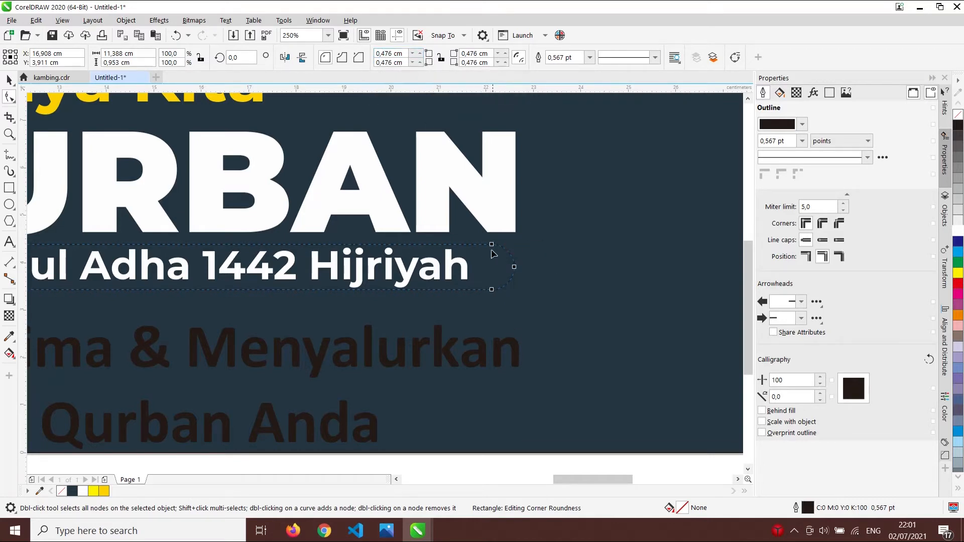
pyautogui.scroll(-4, 556, 221)
pyautogui.press('space')
pyautogui.scroll(2, 536, 234)
pyautogui.scroll(-1, 536, 234)
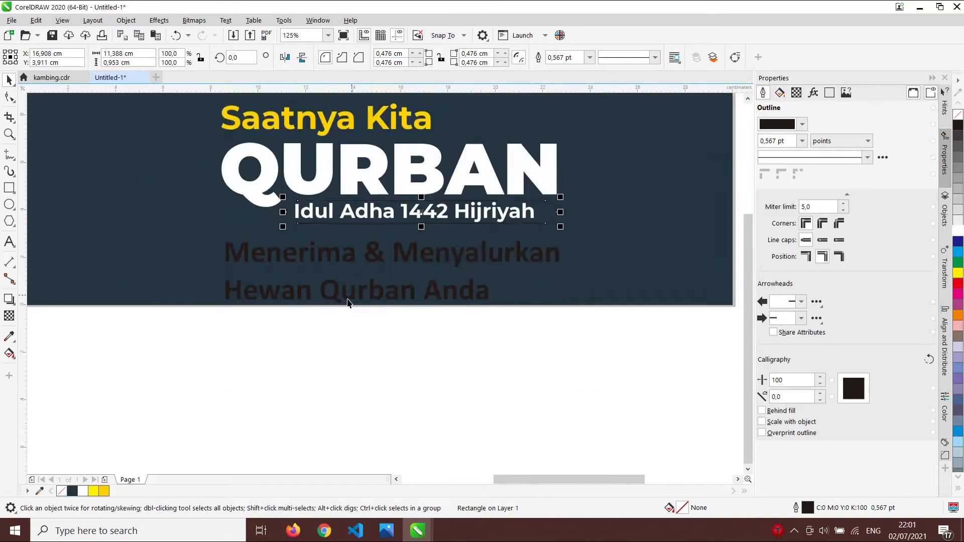
pyautogui.click(104, 492)
# - Bring the Idul Adha subtitle to the front of the layer, above the yellow bar
pyautogui.click(547, 390)
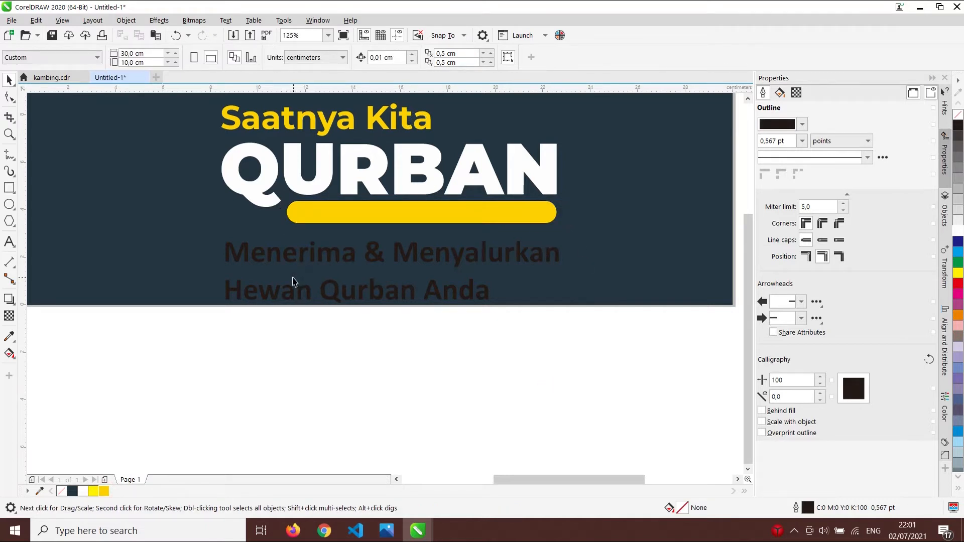
pyautogui.moveTo(549, 217); pyautogui.dragTo(517, 221)
pyautogui.hotkey('ctrl', 'z')
pyautogui.click(344, 356)
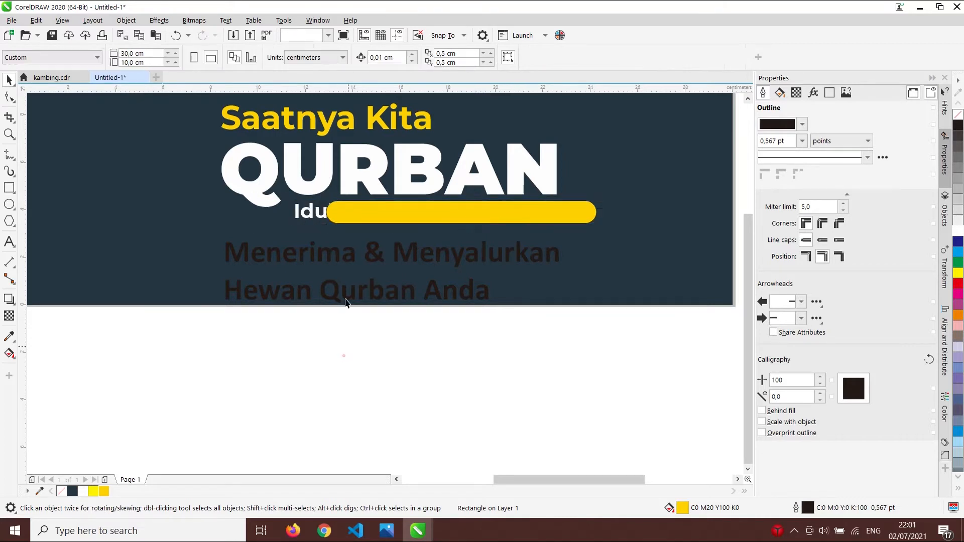
pyautogui.click(317, 213)
pyautogui.scroll(2, 319, 217)
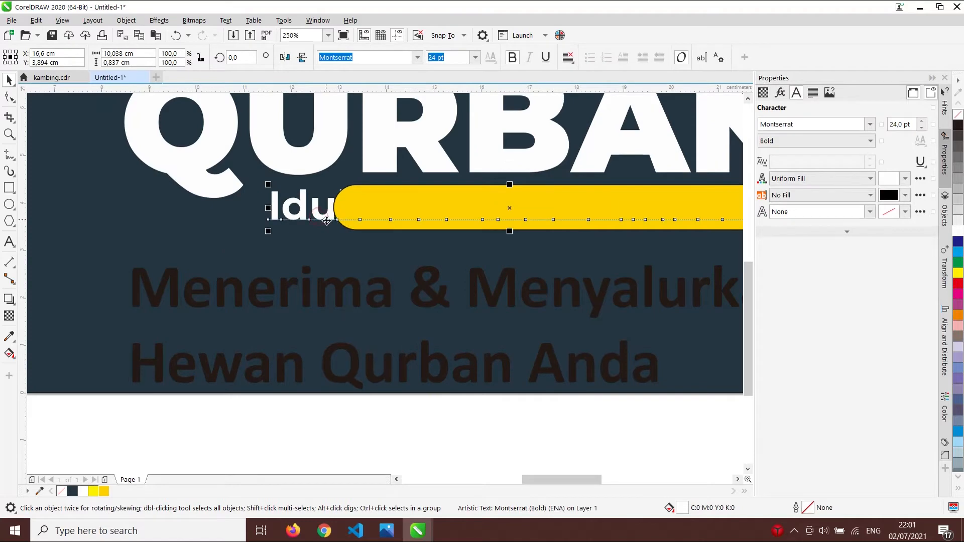
pyautogui.rightClick(318, 217)
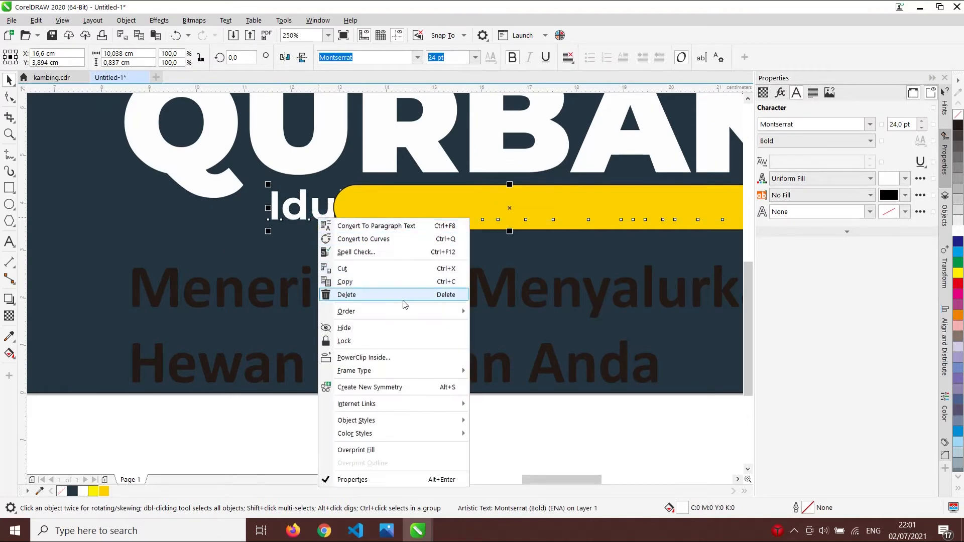
pyautogui.moveTo(405, 310)
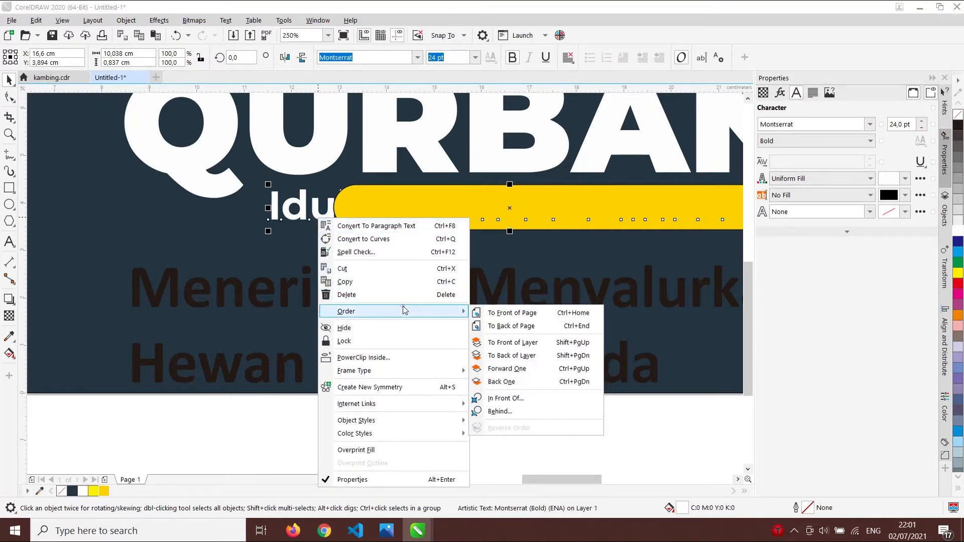
pyautogui.click(535, 344)
# - Colour the subtitle dark navy and shrink it slightly
pyautogui.scroll(-2, 540, 222)
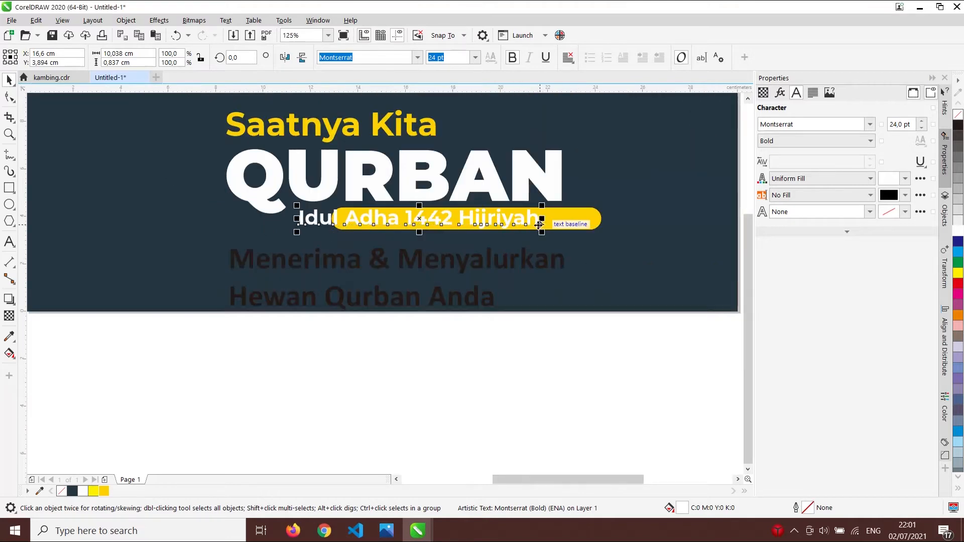
pyautogui.click(73, 492)
pyautogui.moveTo(302, 232); pyautogui.dragTo(323, 231)
pyautogui.click(581, 211)
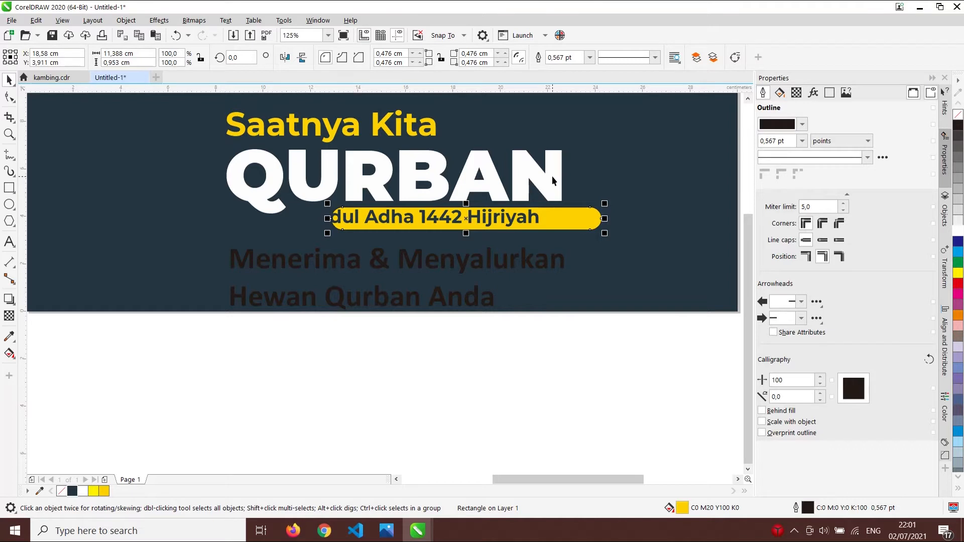
# - Centre the yellow bar horizontally under QURBAN
pyautogui.keyDown('shift'); pyautogui.click(553, 177); pyautogui.keyUp('shift')
pyautogui.click(558, 335)
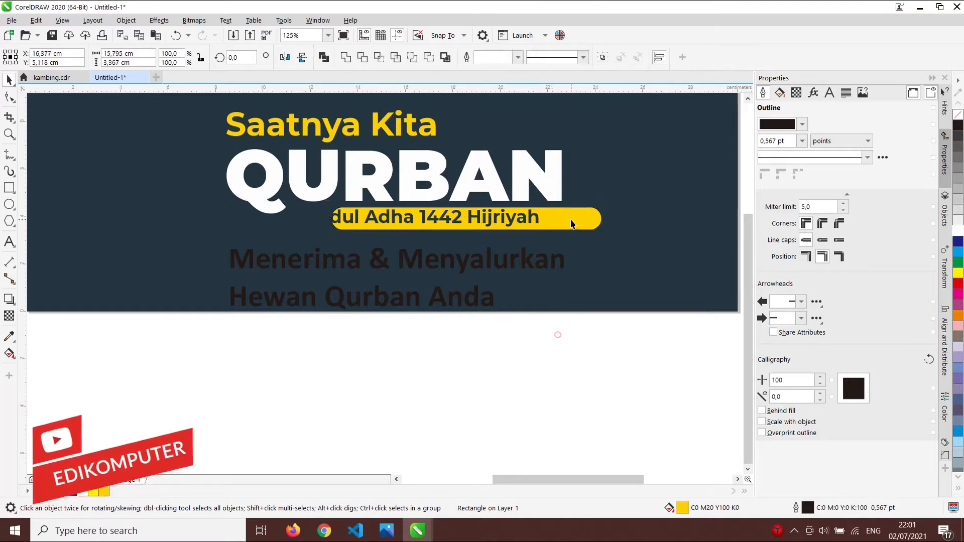
pyautogui.click(571, 225)
pyautogui.keyDown('shift'); pyautogui.click(556, 179); pyautogui.keyUp('shift')
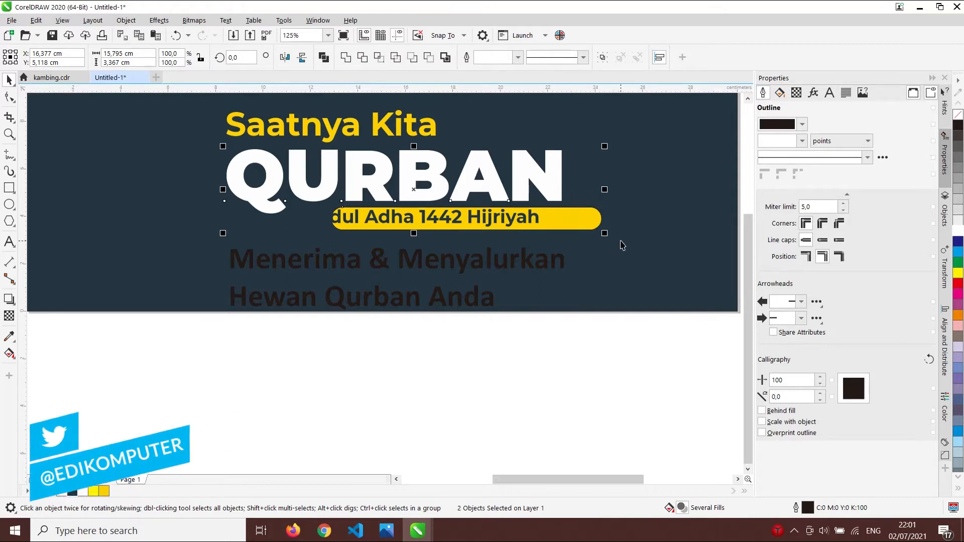
pyautogui.press('c')
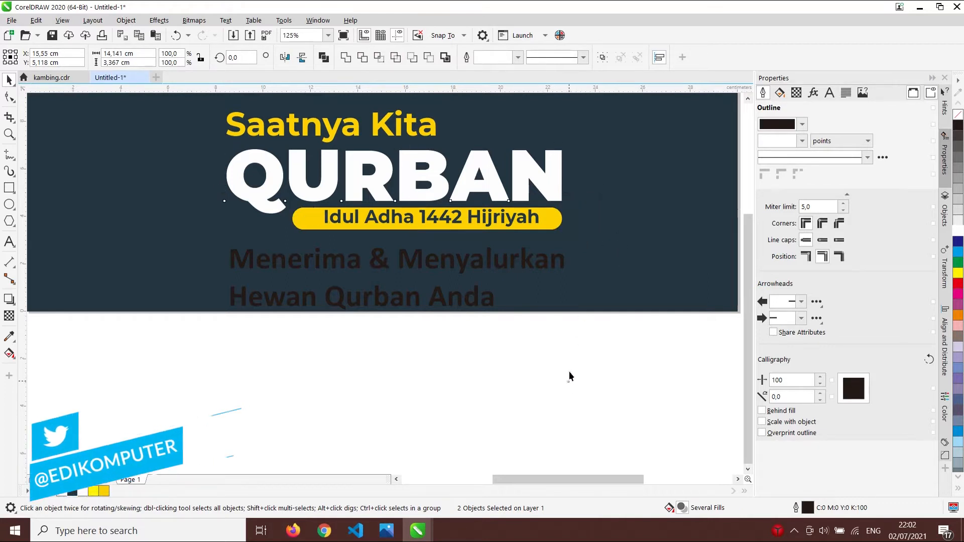
pyautogui.click(566, 385)
# - Remove the yellow bar's black outline
pyautogui.click(559, 220)
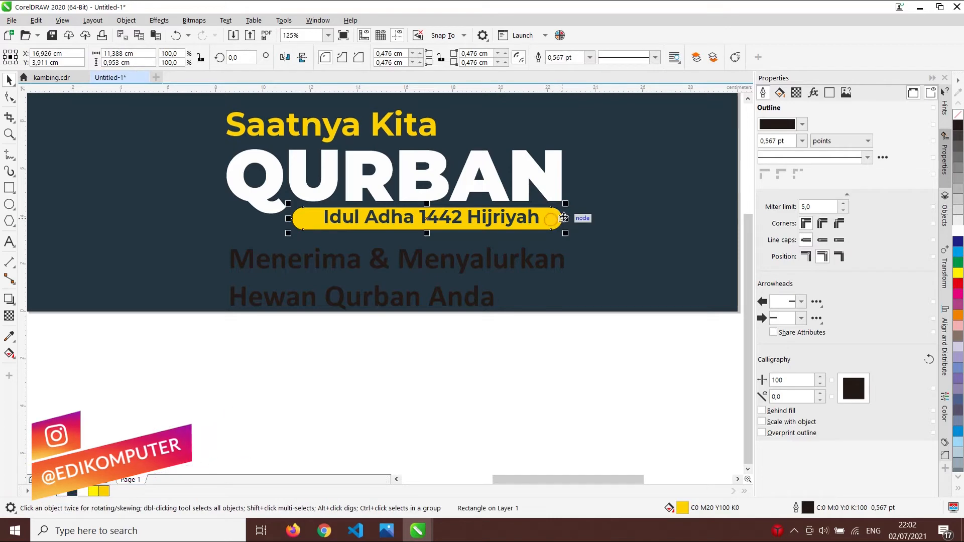
pyautogui.scroll(4, 564, 218)
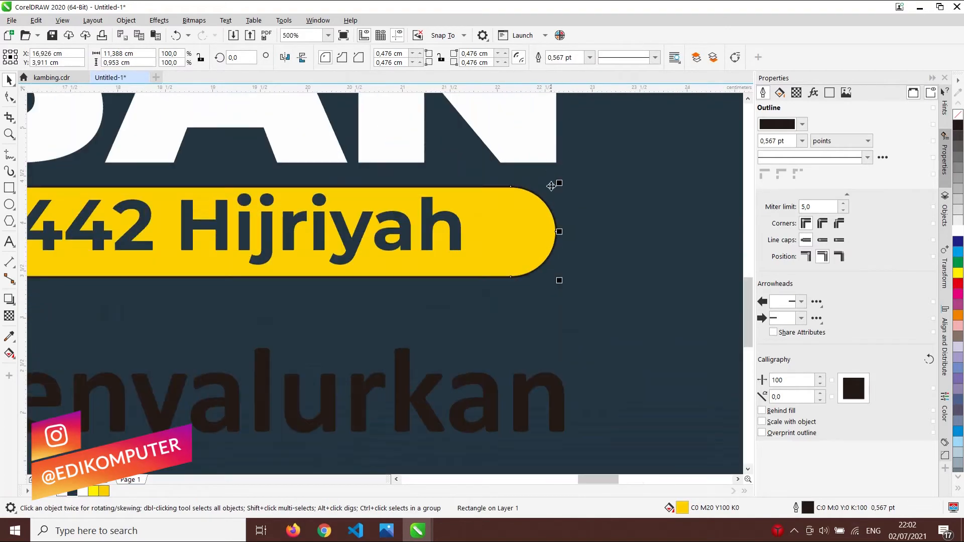
pyautogui.scroll(-4, 552, 232)
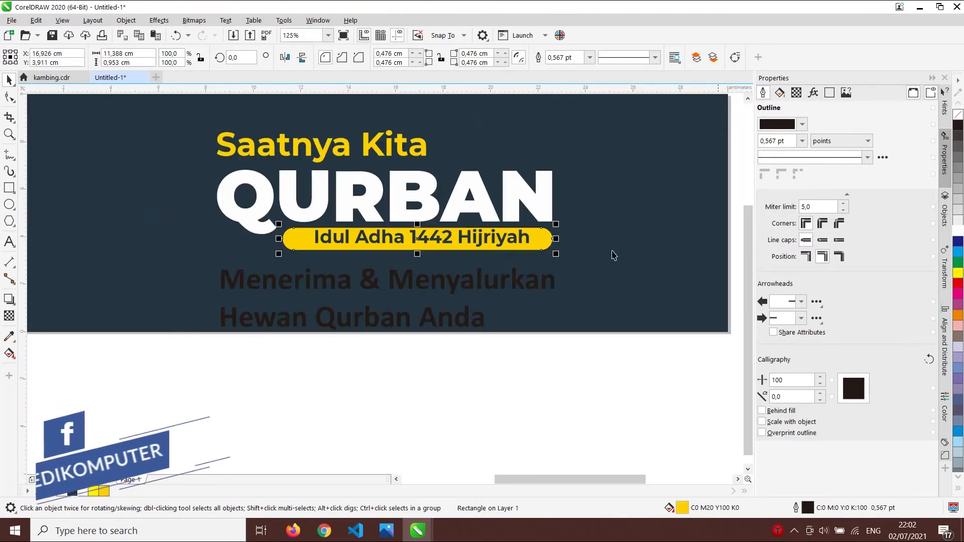
pyautogui.scroll(6, 563, 220)
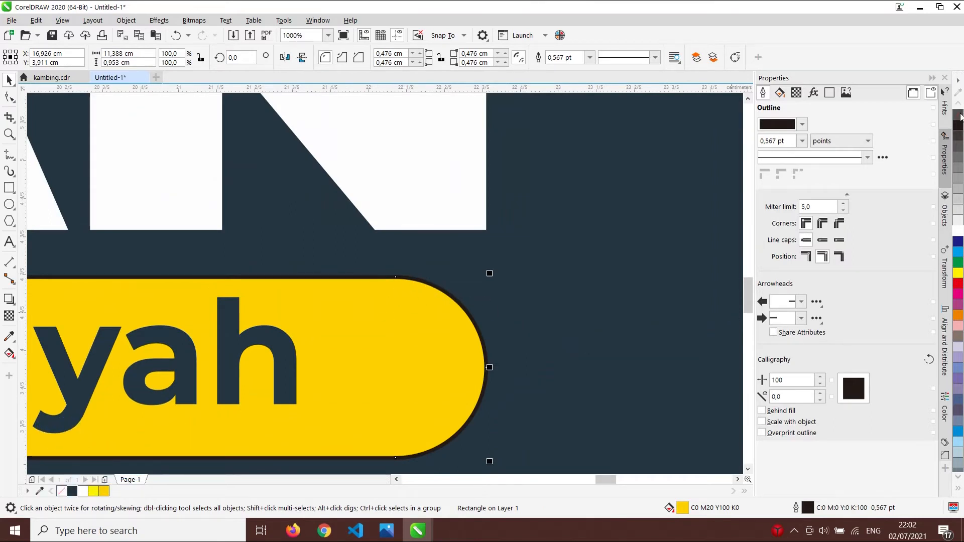
pyautogui.rightClick(960, 115)
pyautogui.scroll(-4, 469, 237)
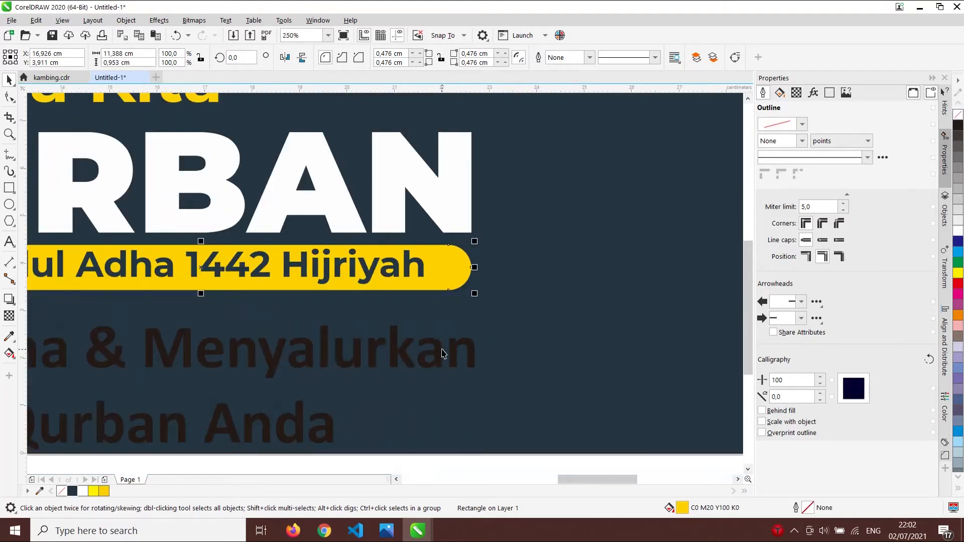
pyautogui.scroll(-1, 442, 350)
pyautogui.click(415, 435)
pyautogui.scroll(1, 329, 330)
# - Centre the navy subtitle horizontally and vertically inside the yellow bar
pyautogui.click(341, 289)
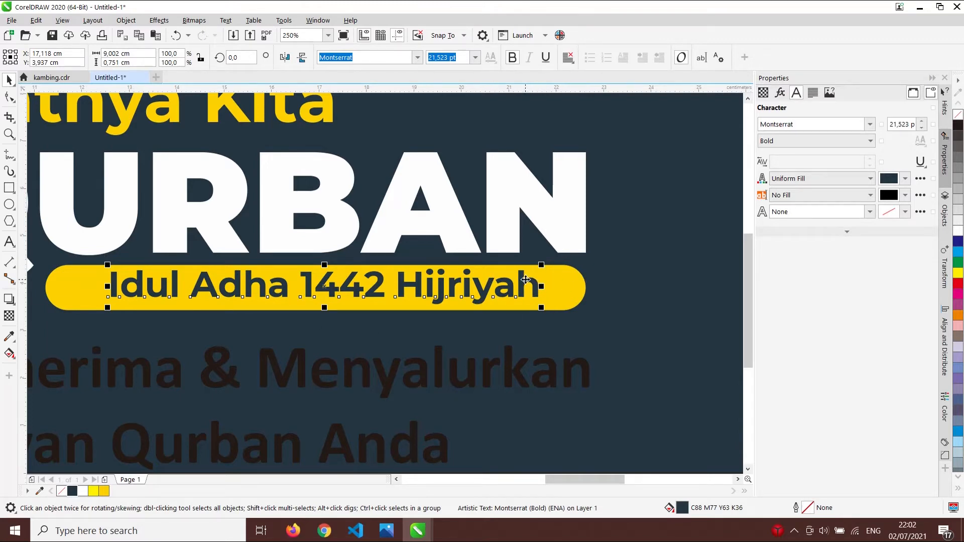
pyautogui.moveTo(525, 280); pyautogui.dragTo(526, 274)
pyautogui.keyDown('shift'); pyautogui.click(576, 292); pyautogui.keyUp('shift')
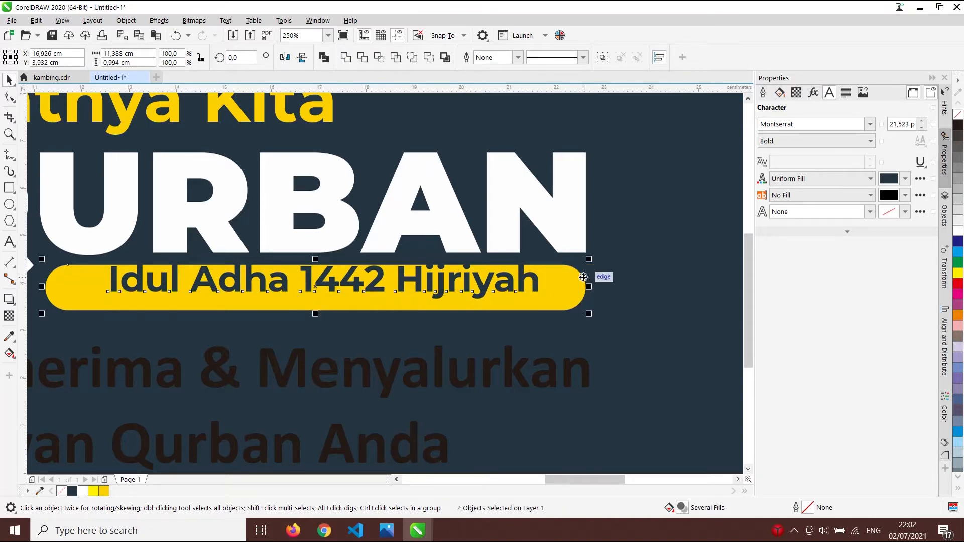
pyautogui.press('e')
pyautogui.press('c')
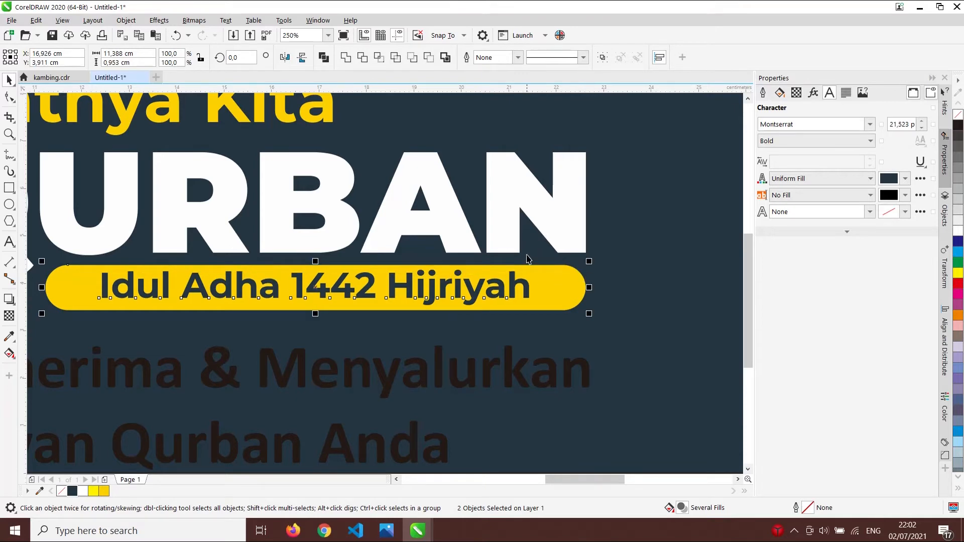
pyautogui.scroll(-1, 526, 247)
pyautogui.click(615, 388)
# - Nudge the 'Menerima & Menyalurkan' tagline block slightly upward on the banner
pyautogui.scroll(-1, 421, 228)
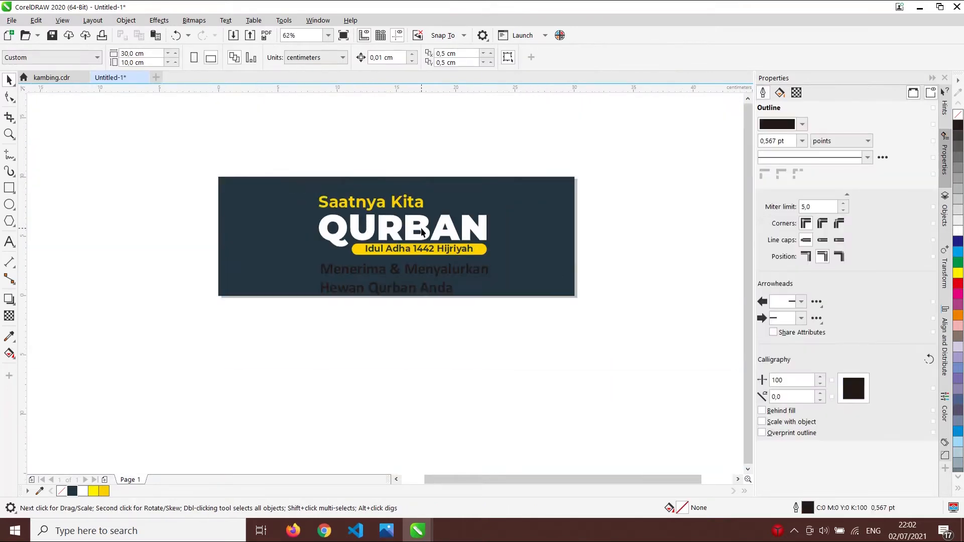
pyautogui.scroll(1, 479, 283)
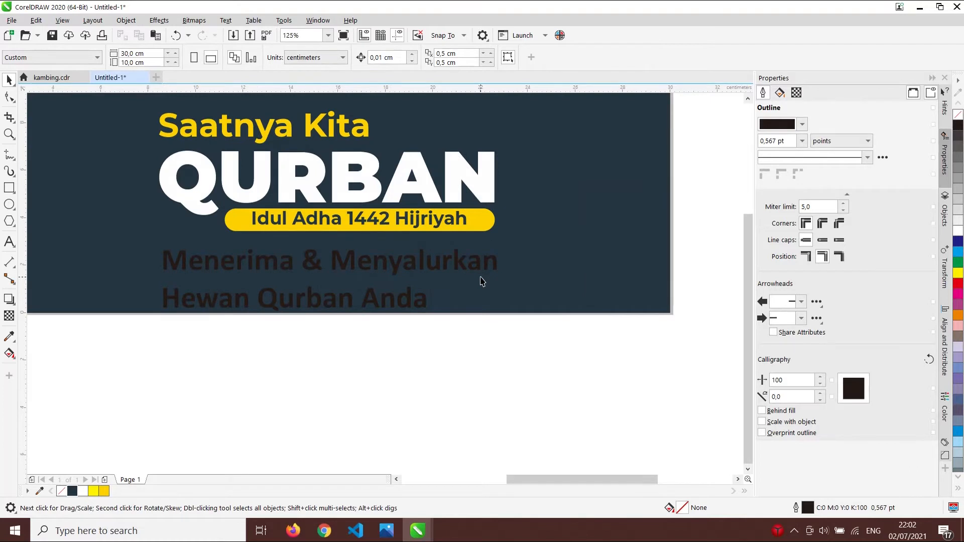
pyautogui.click(463, 267)
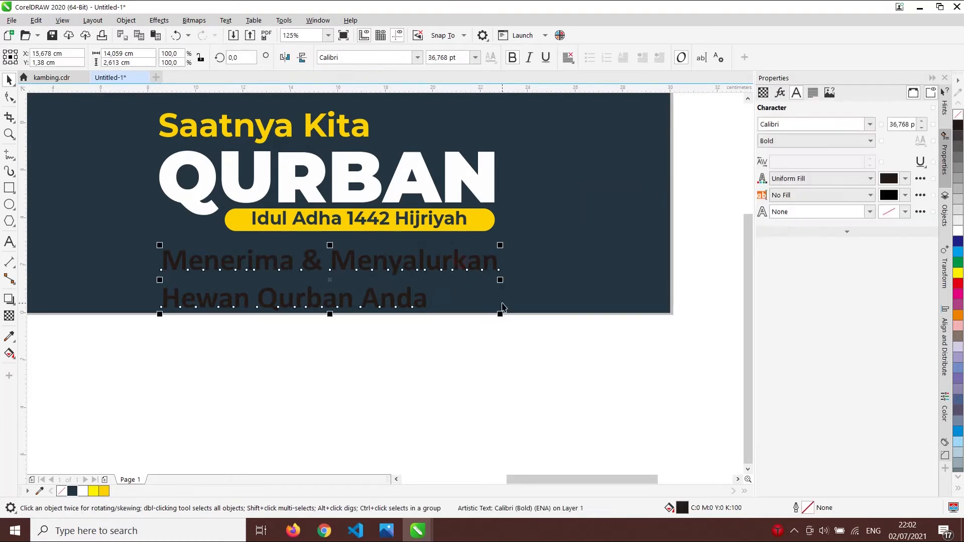
pyautogui.moveTo(457, 269); pyautogui.dragTo(462, 256)
pyautogui.click(454, 322)
pyautogui.scroll(-2, 455, 322)
pyautogui.scroll(1, 474, 234)
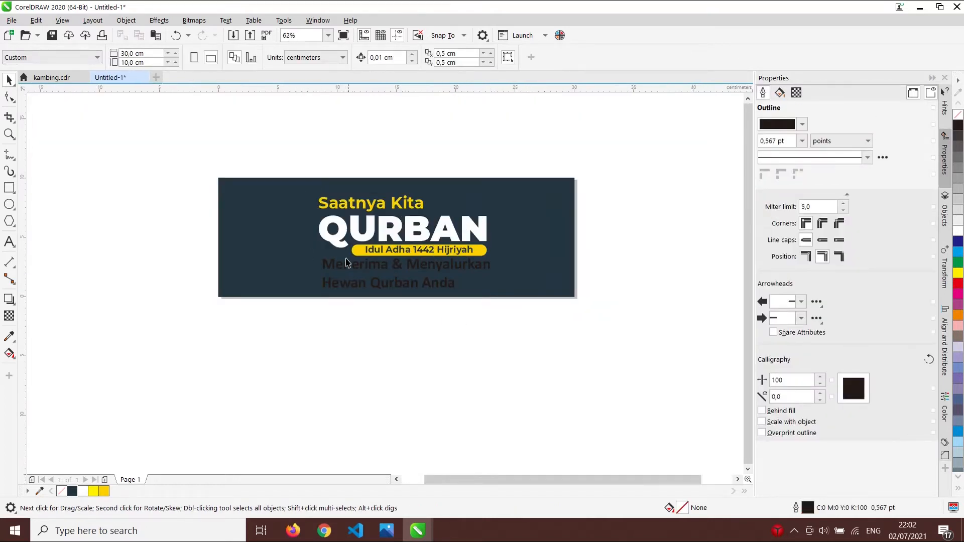
pyautogui.click(388, 274)
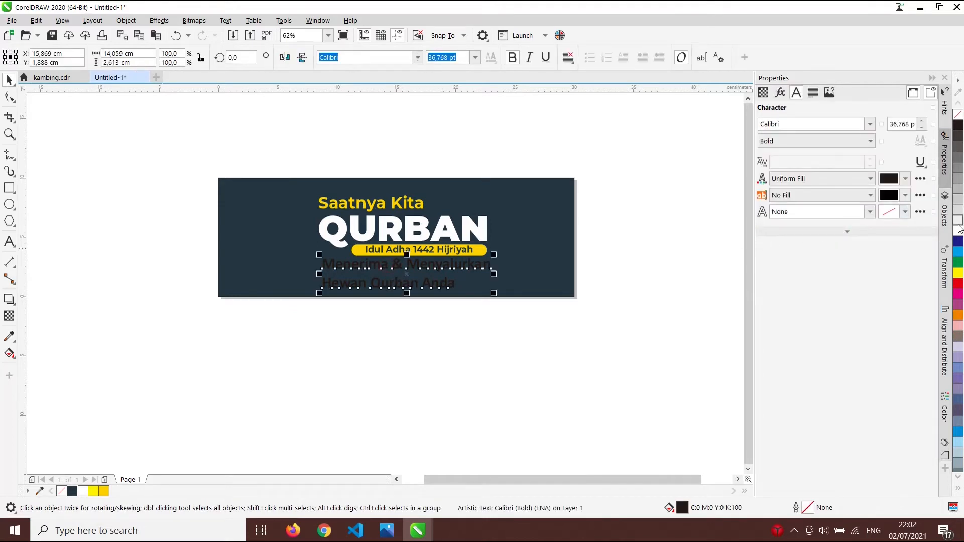
pyautogui.click(620, 349)
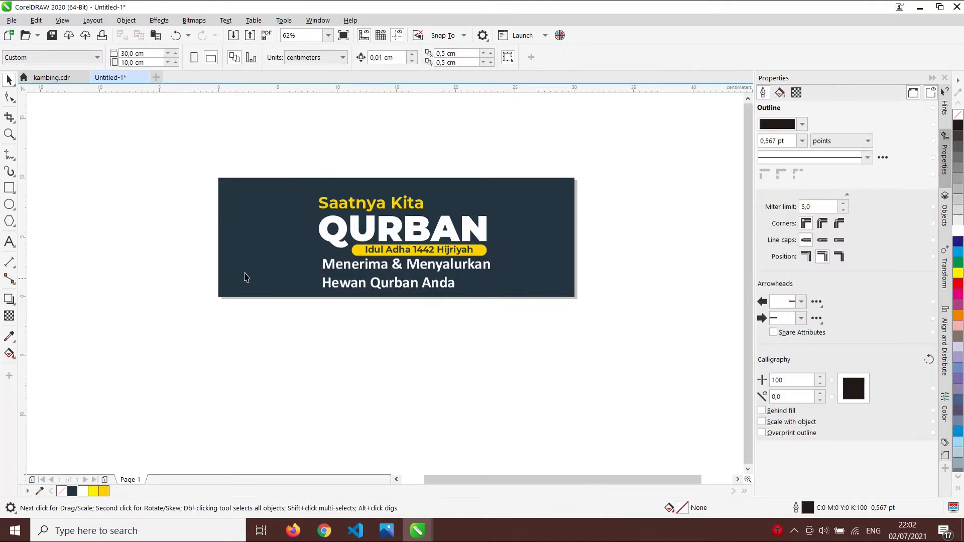
# - Select all of the banner's text objects and raise them slightly together
pyautogui.moveTo(261, 131); pyautogui.dragTo(476, 296)
pyautogui.scroll(2, 384, 230)
pyautogui.moveTo(384, 229); pyautogui.dragTo(385, 220)
pyautogui.click(451, 406)
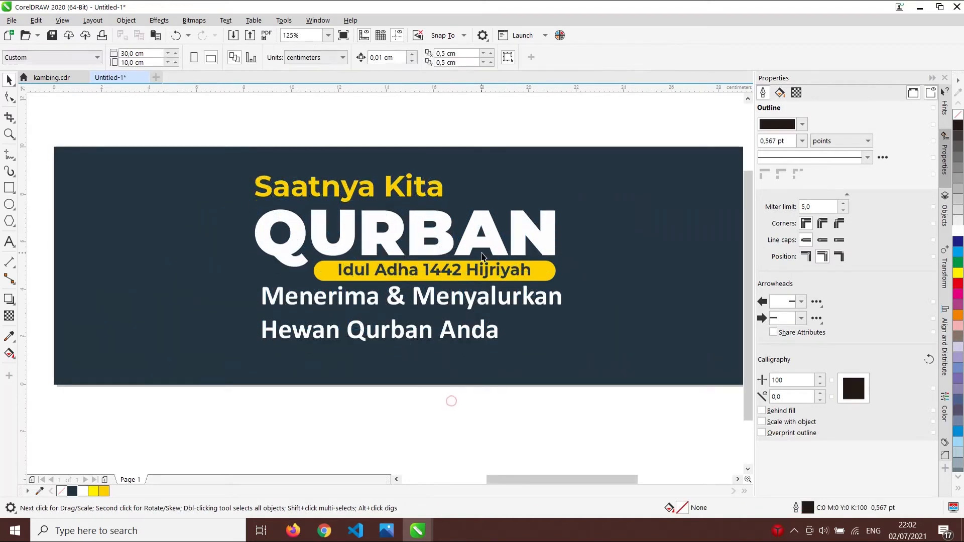
pyautogui.scroll(-2, 451, 406)
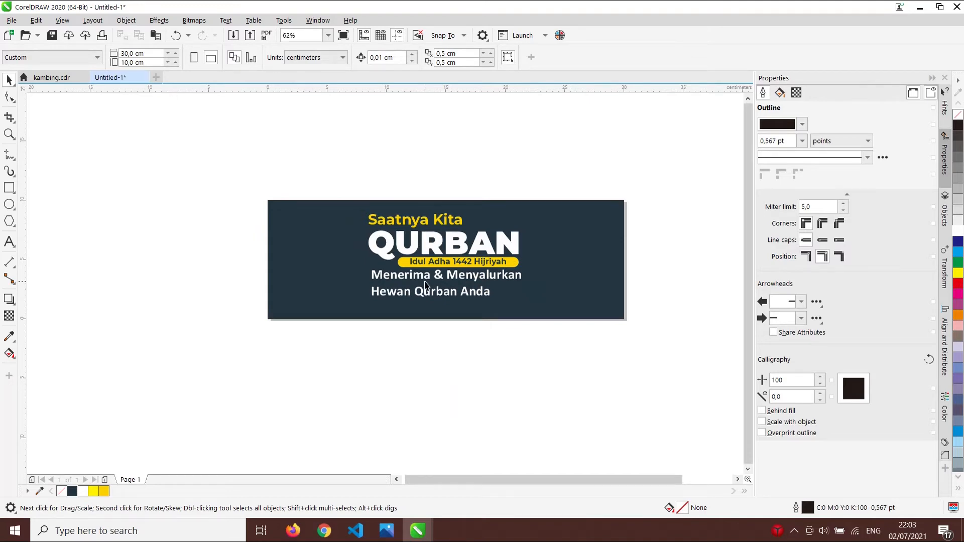
pyautogui.scroll(4, 500, 266)
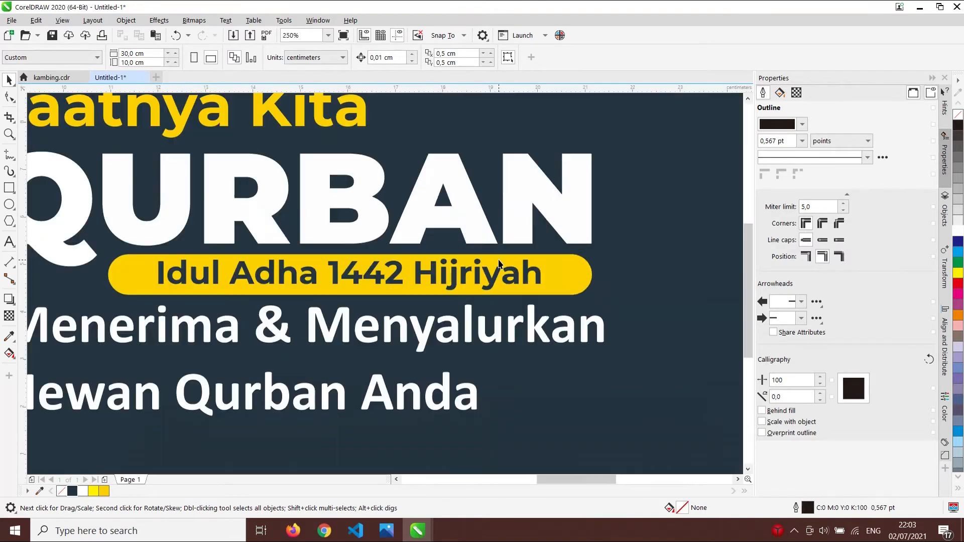
pyautogui.scroll(-1, 581, 271)
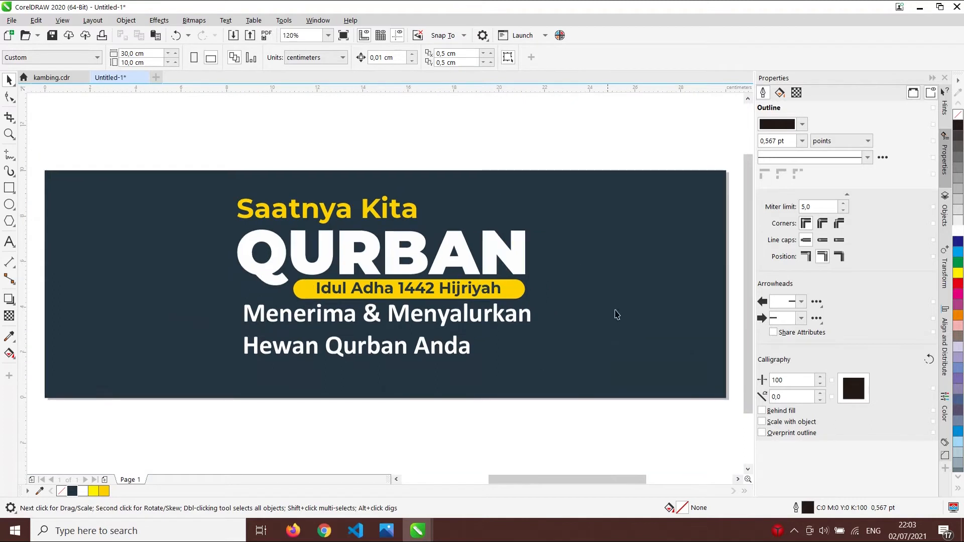
pyautogui.click(514, 435)
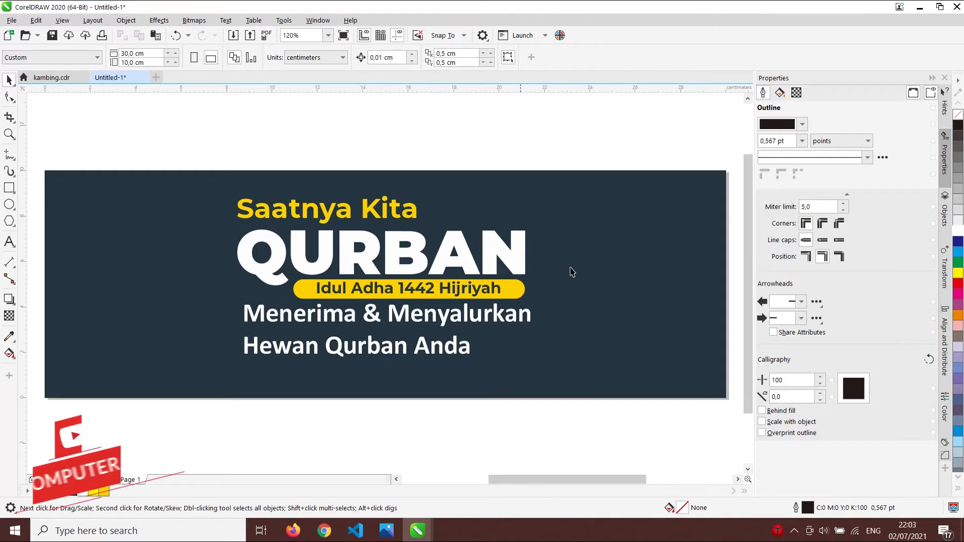
# - Bring the goat drawing from kambing.cdr into Untitled-1, just right of the navy banner
pyautogui.click(52, 78)
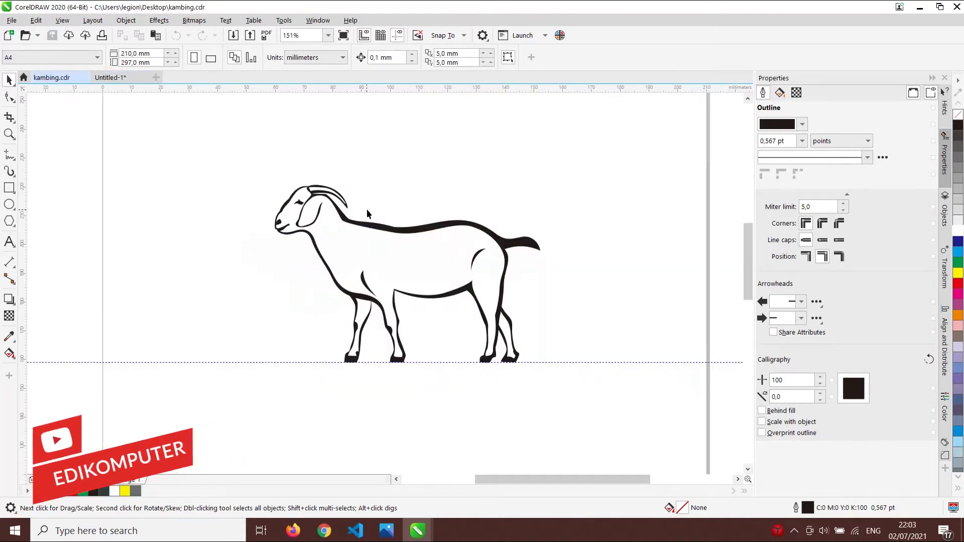
pyautogui.moveTo(177, 128); pyautogui.dragTo(609, 428)
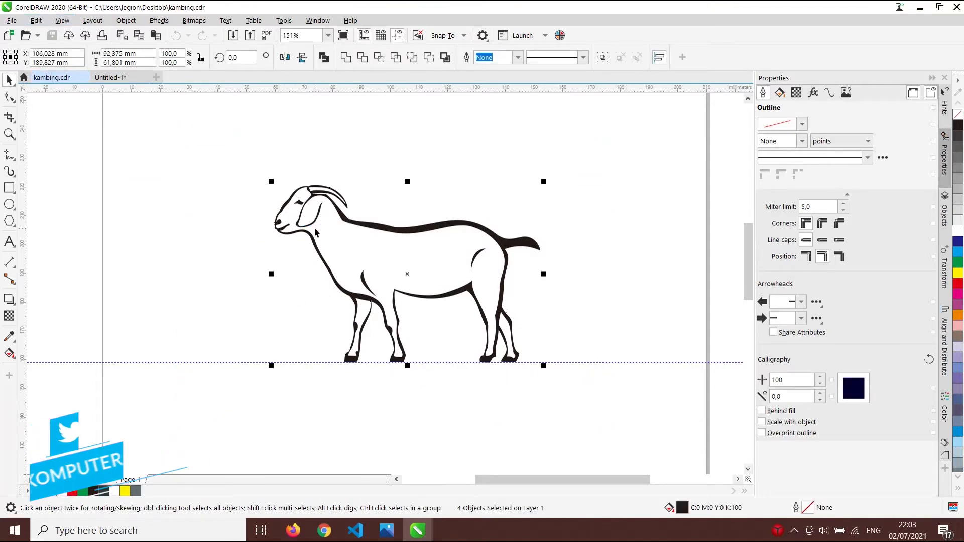
pyautogui.click(125, 78)
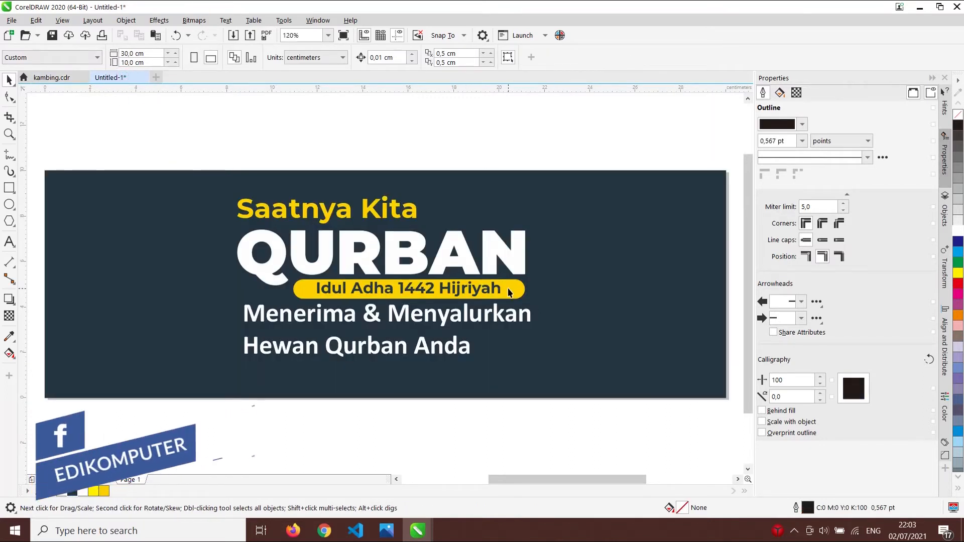
pyautogui.hotkey('ctrl', 'v')
pyautogui.scroll(-1, 402, 180)
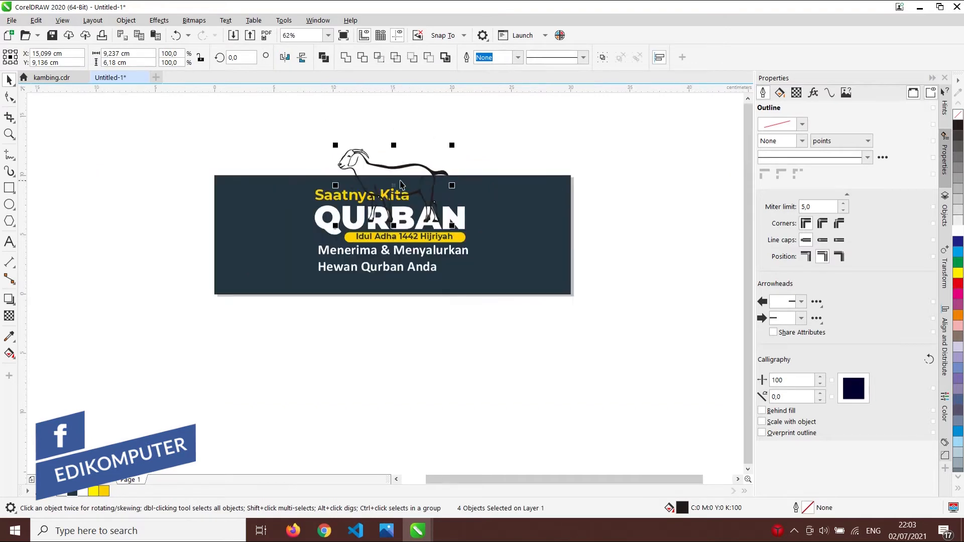
pyautogui.scroll(1, 440, 174)
pyautogui.scroll(-3, 426, 172)
pyautogui.moveTo(432, 168)
pyautogui.mouseDown()
pyautogui.moveTo(577, 180)
pyautogui.moveTo(664, 214)
pyautogui.mouseUp()
pyautogui.click(684, 272)
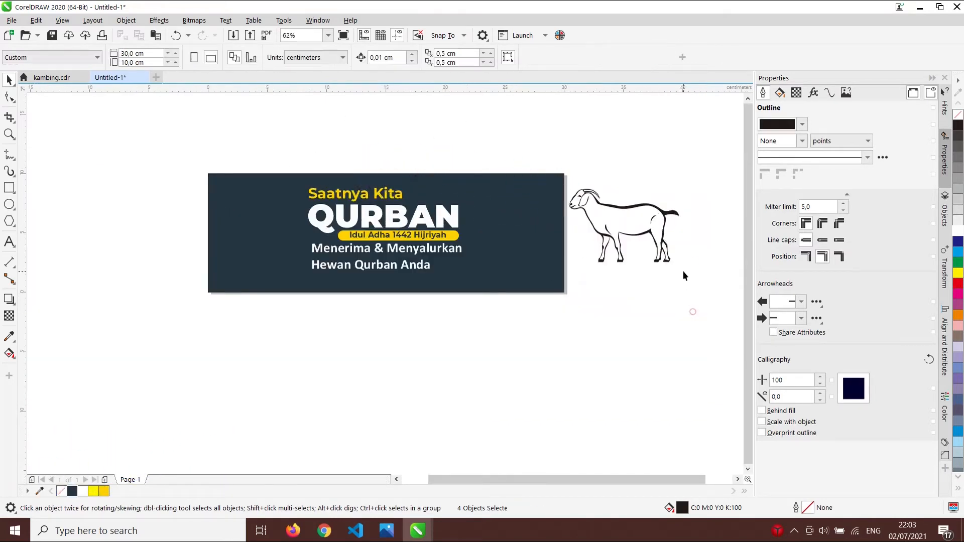
# - Inspect the goat's separate pieces, undo stray moves, and select all four parts
pyautogui.scroll(3, 685, 267)
pyautogui.scroll(-3, 657, 249)
pyautogui.scroll(6, 650, 222)
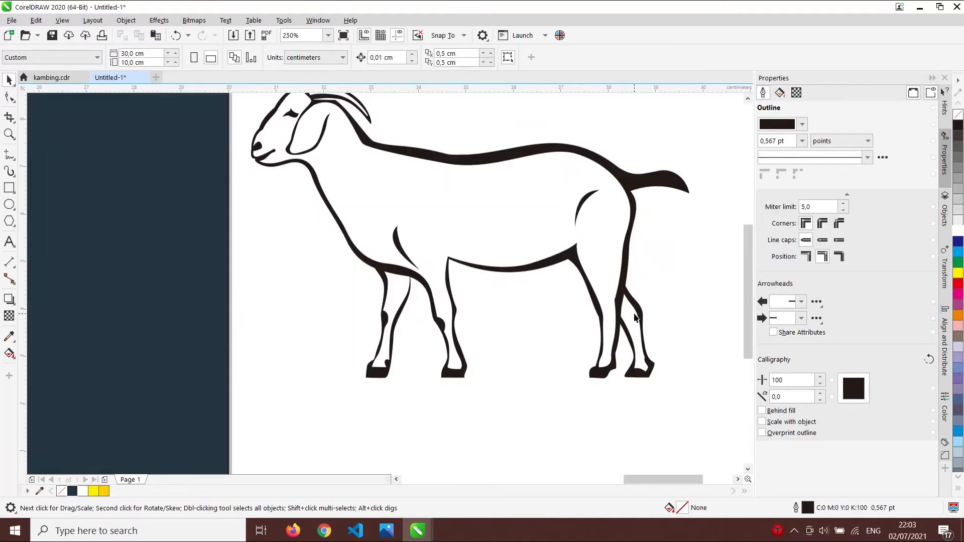
pyautogui.click(645, 318)
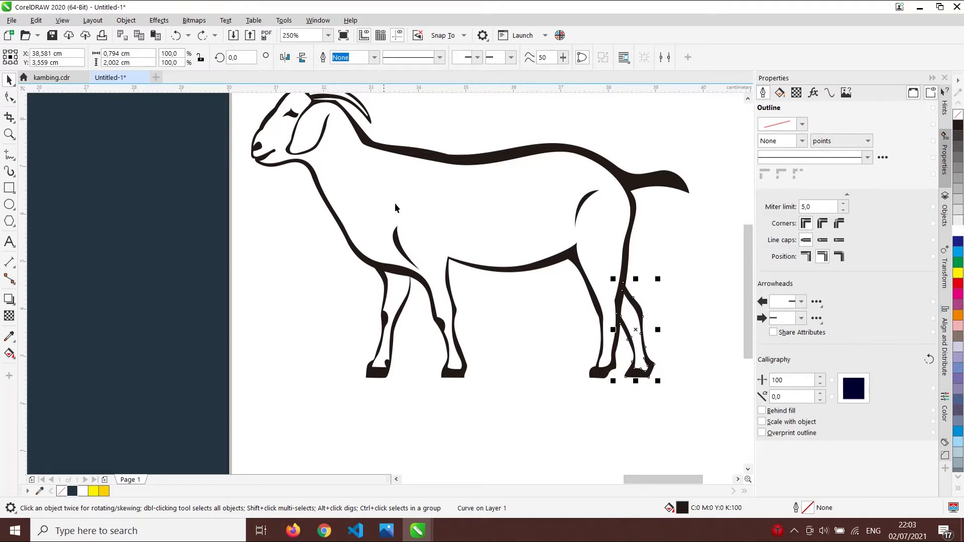
pyautogui.scroll(-2, 396, 208)
pyautogui.scroll(2, 390, 164)
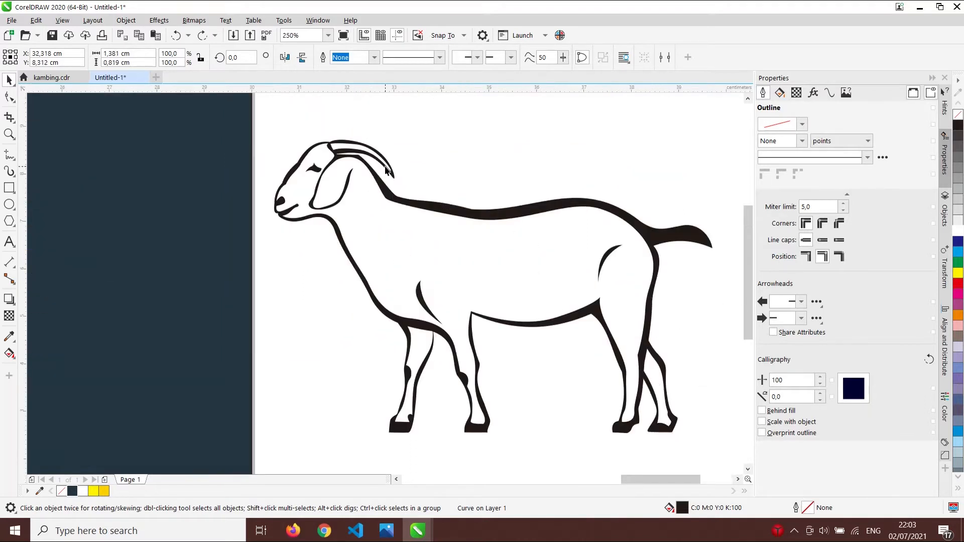
pyautogui.click(388, 160)
pyautogui.hotkey('ctrl', 'z')
pyautogui.moveTo(419, 377); pyautogui.dragTo(389, 392)
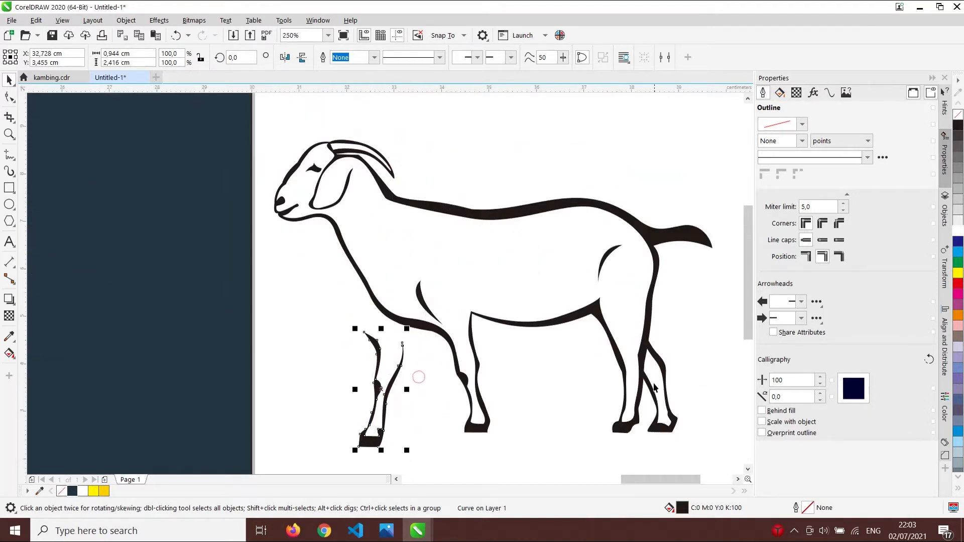
pyautogui.moveTo(665, 371); pyautogui.dragTo(690, 363)
pyautogui.hotkey('ctrl', 'z')
pyautogui.hotkey('ctrl', 'z')
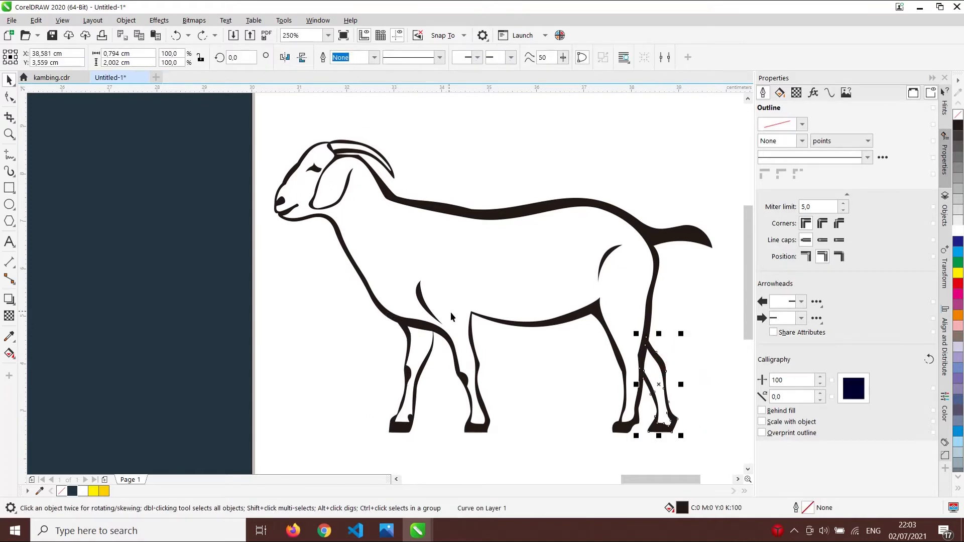
pyautogui.scroll(-2, 403, 227)
pyautogui.moveTo(407, 363); pyautogui.dragTo(335, 384)
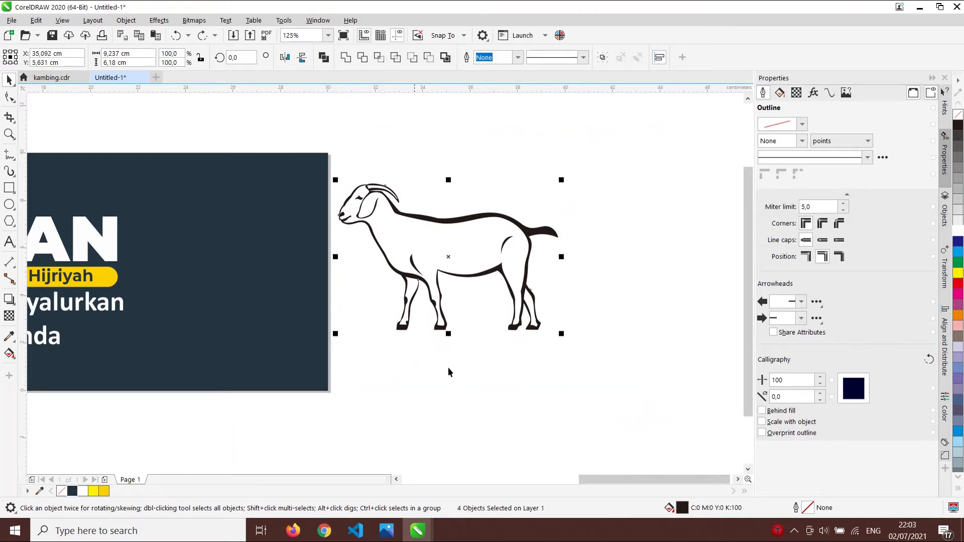
# - Weld the goat's four parts into one curve and drag it onto the banner's right side
pyautogui.click(346, 58)
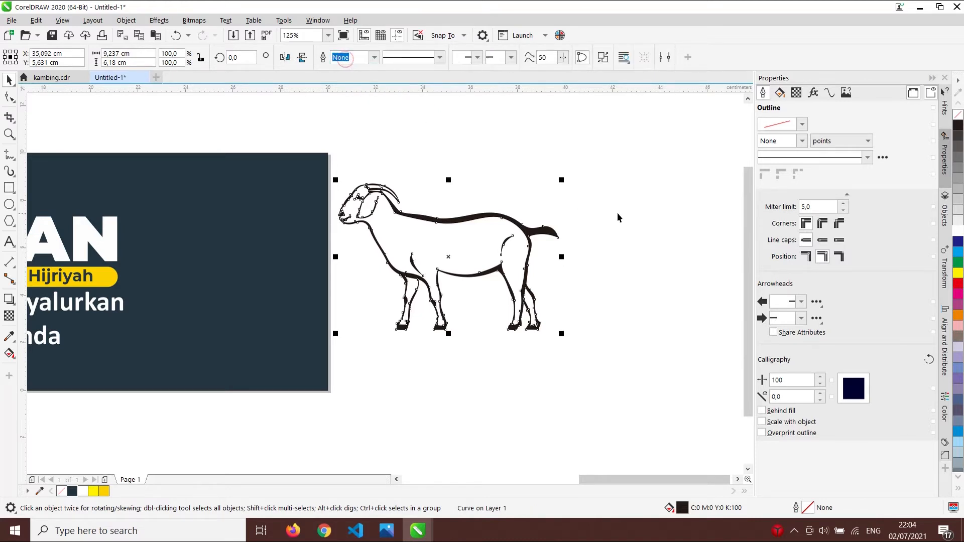
pyautogui.click(618, 213)
pyautogui.click(529, 240)
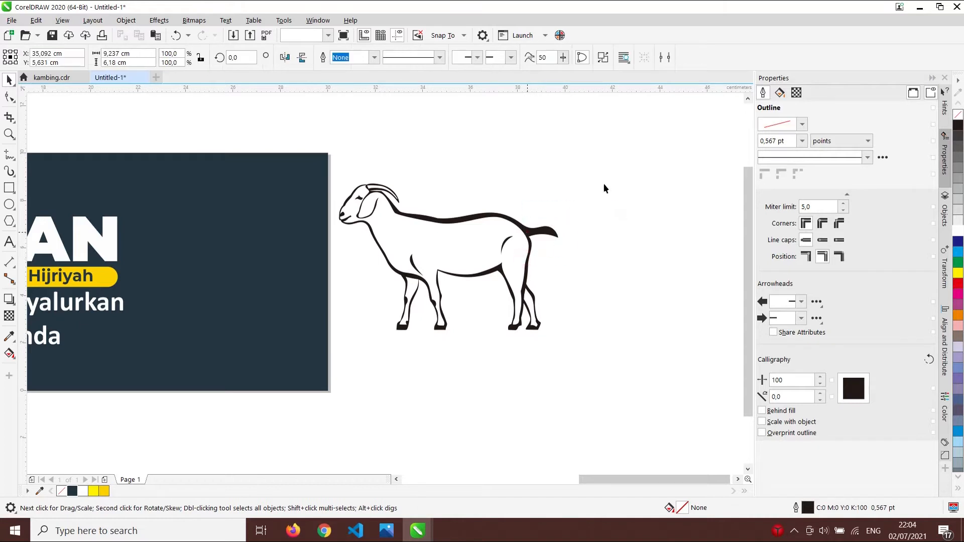
pyautogui.hotkey('ctrl', 'z')
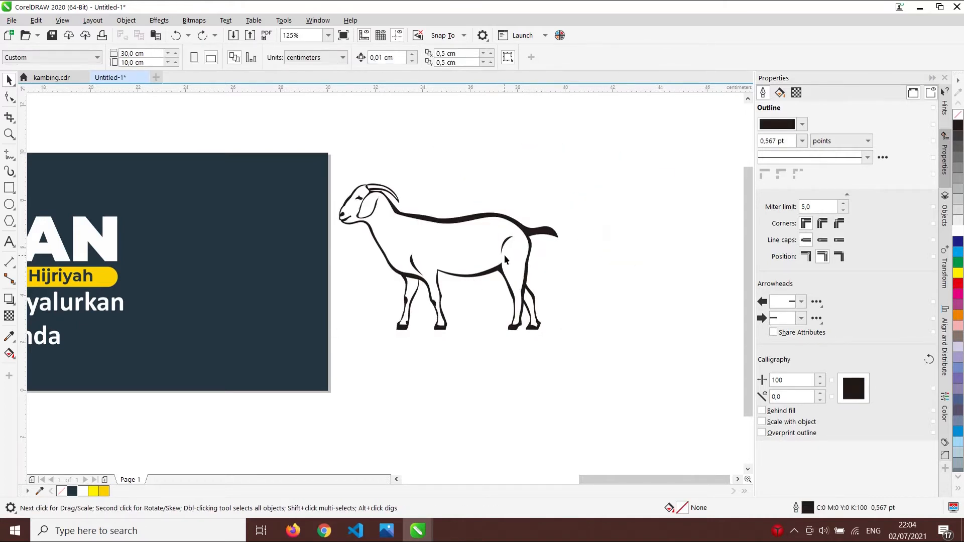
pyautogui.moveTo(451, 220); pyautogui.dragTo(316, 248)
# - Move the welded goat right so it sits just clear of the banner's right edge
pyautogui.scroll(-1, 574, 221)
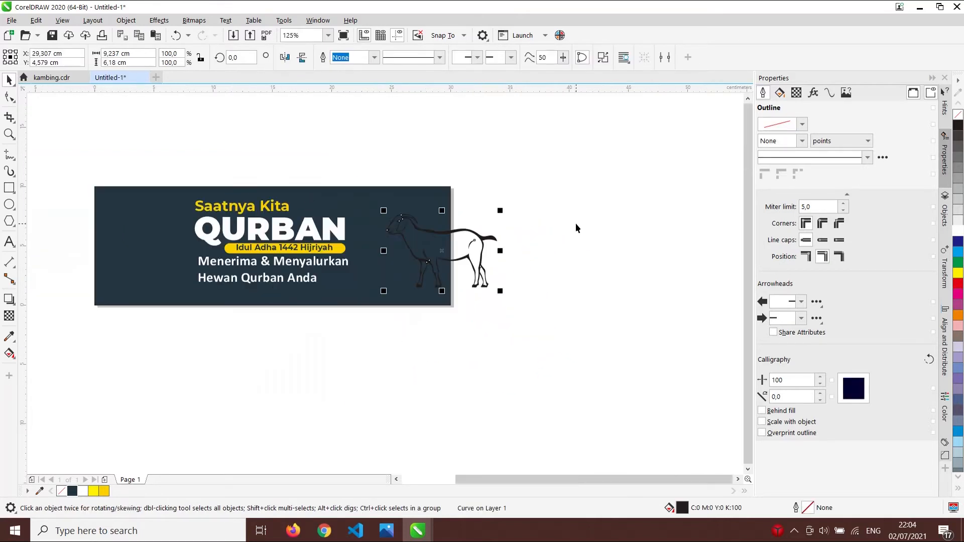
pyautogui.scroll(1, 402, 236)
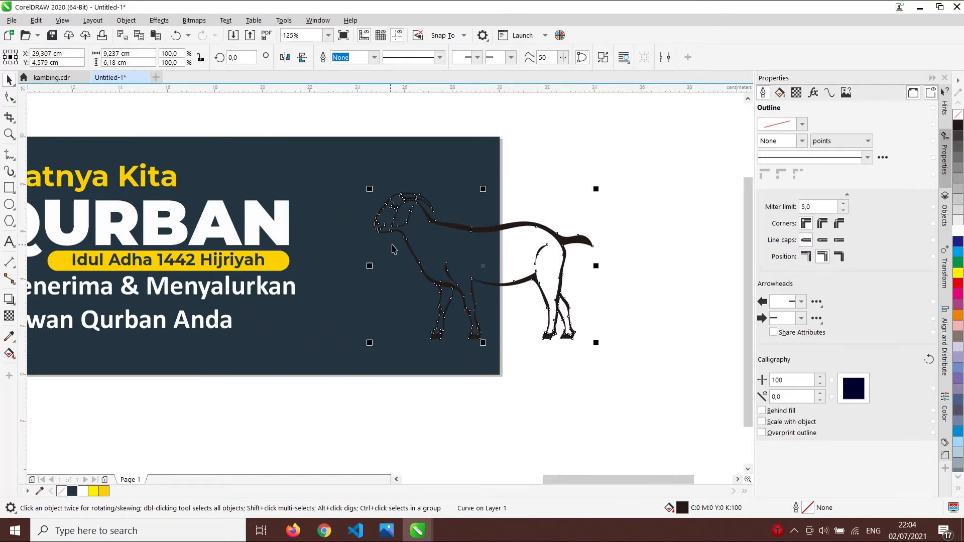
pyautogui.scroll(-1, 494, 232)
pyautogui.moveTo(495, 232); pyautogui.dragTo(537, 226)
pyautogui.scroll(2, 528, 212)
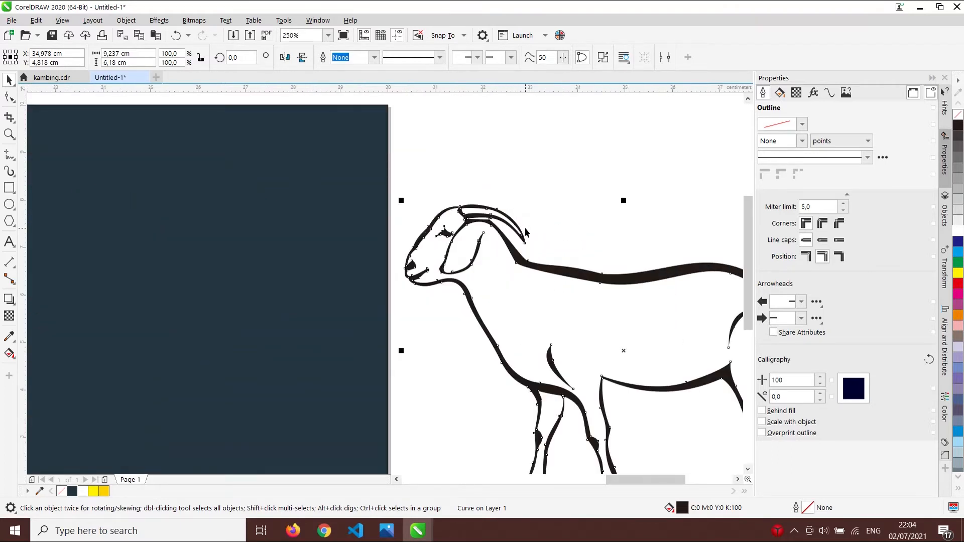
pyautogui.scroll(-1, 526, 232)
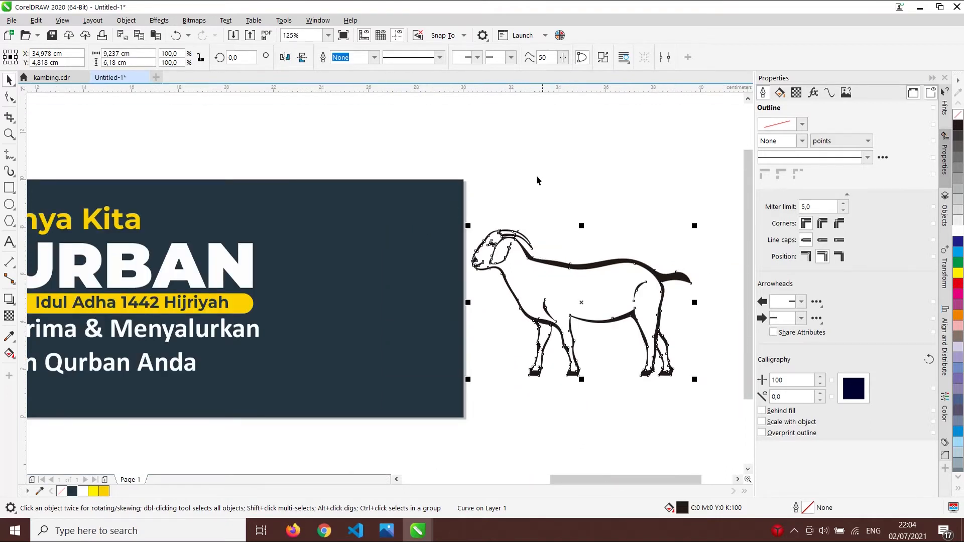
pyautogui.moveTo(560, 263); pyautogui.dragTo(571, 268)
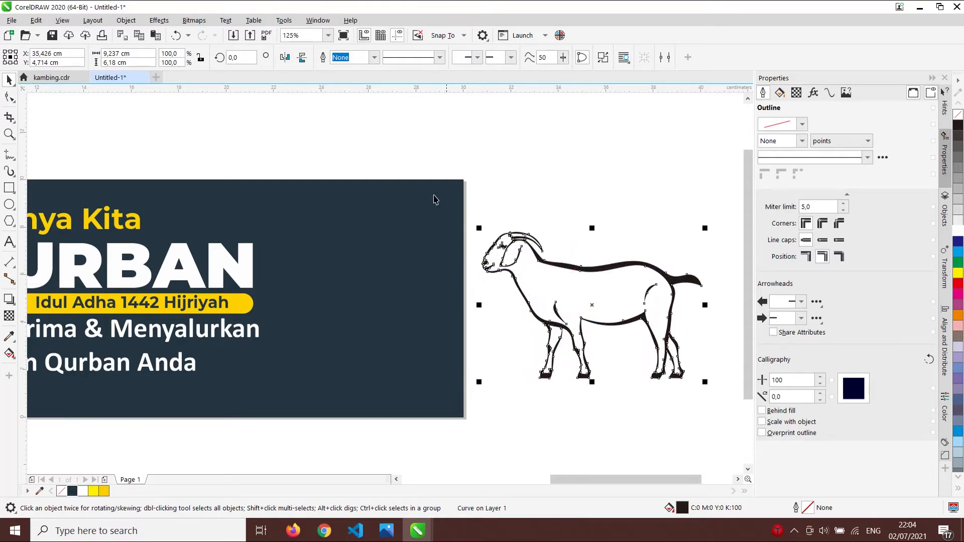
# - Apply Object > PowerClip > Place Inside Frame to the goat outline
pyautogui.click(125, 21)
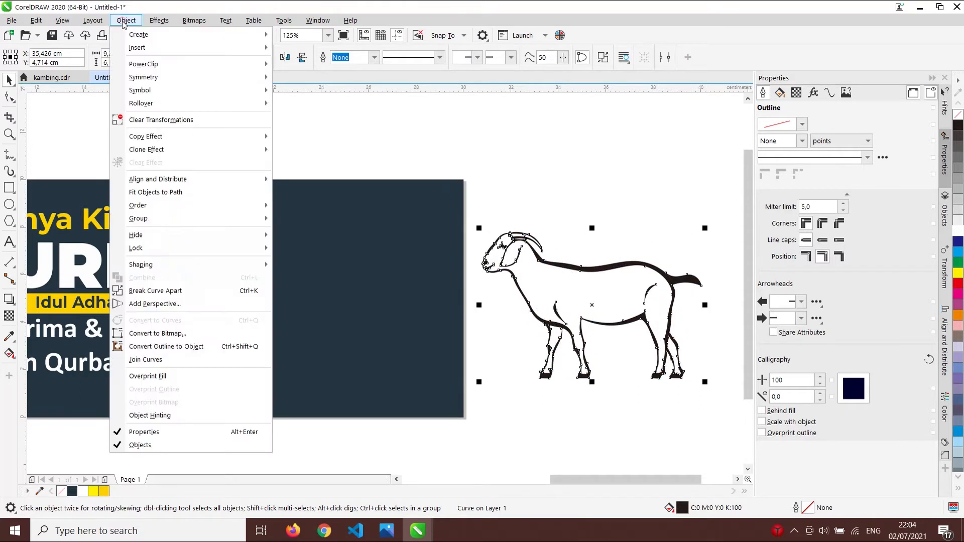
pyautogui.moveTo(189, 64)
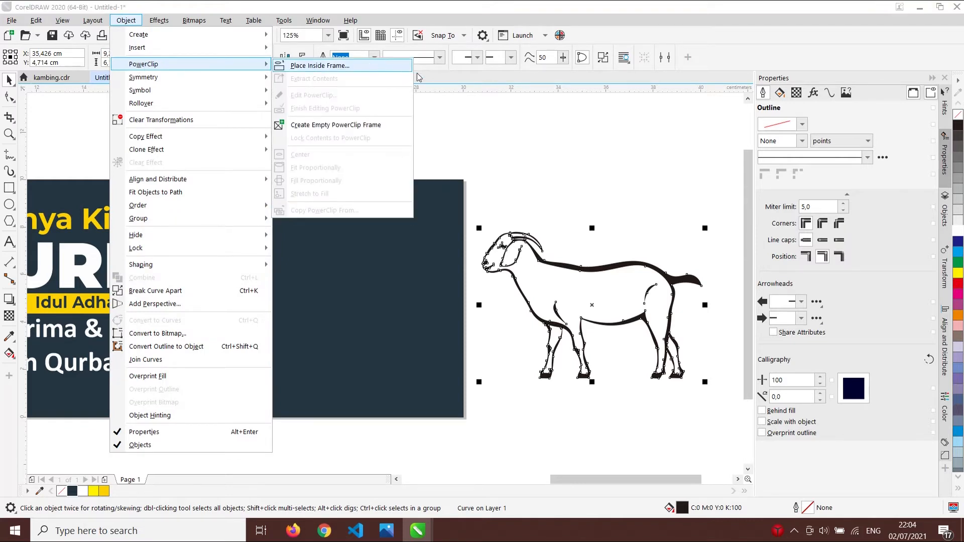
pyautogui.click(487, 163)
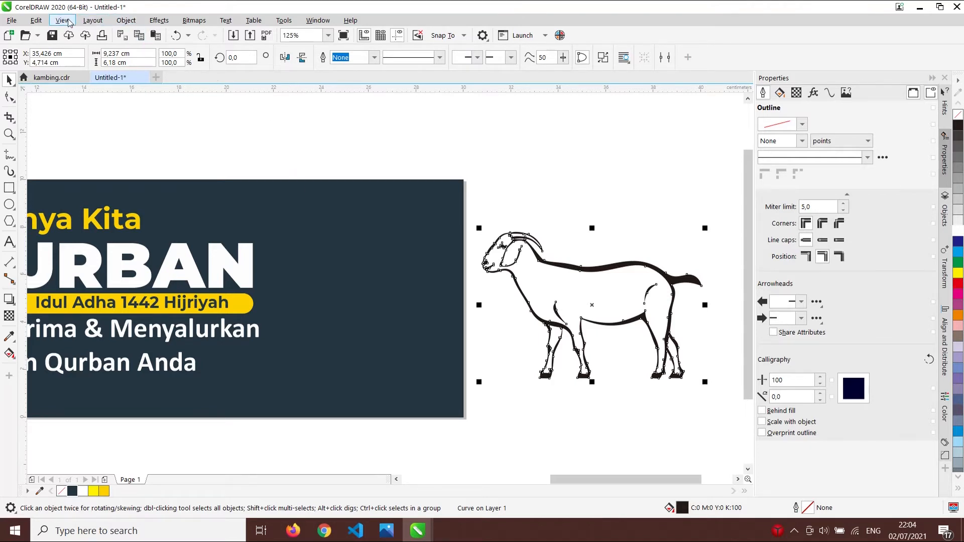
pyautogui.click(39, 20)
pyautogui.click(40, 20)
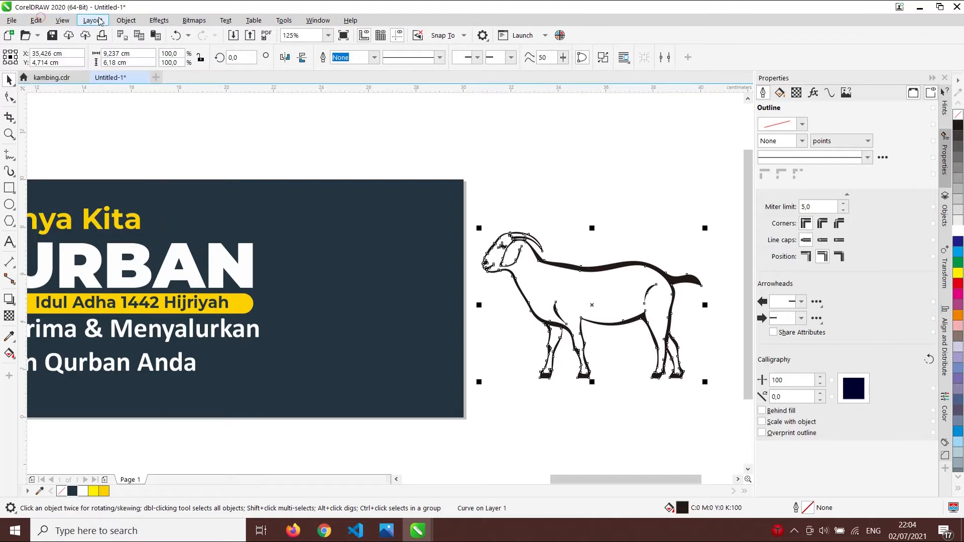
pyautogui.click(124, 21)
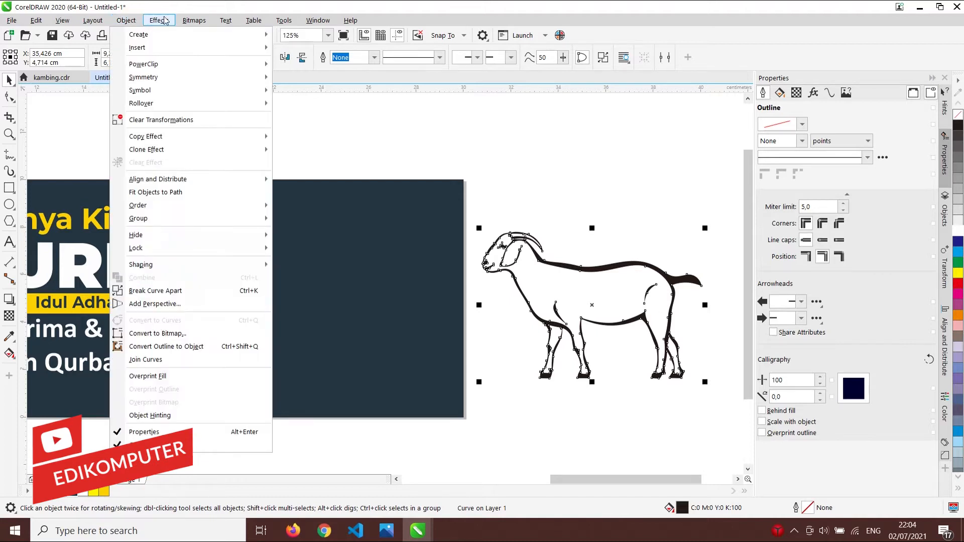
pyautogui.moveTo(164, 21)
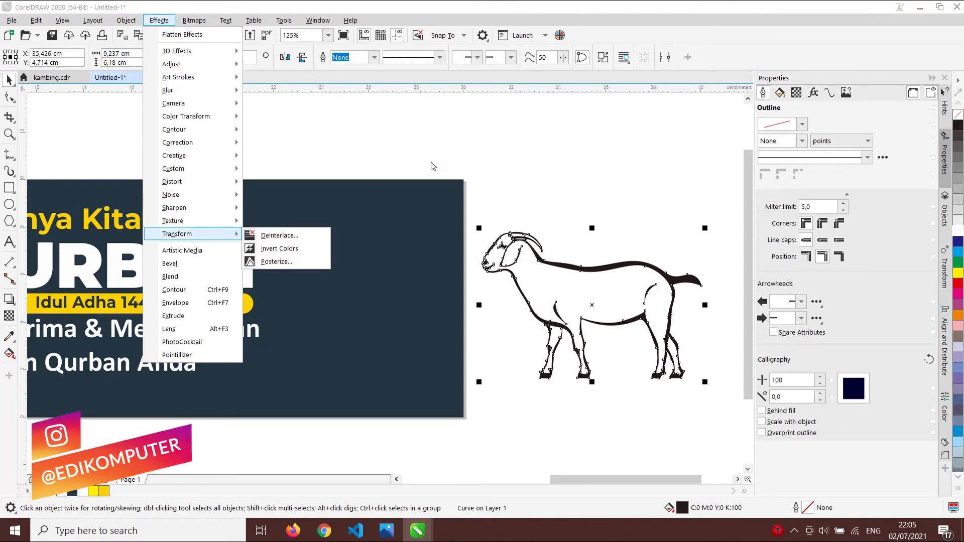
pyautogui.click(616, 269)
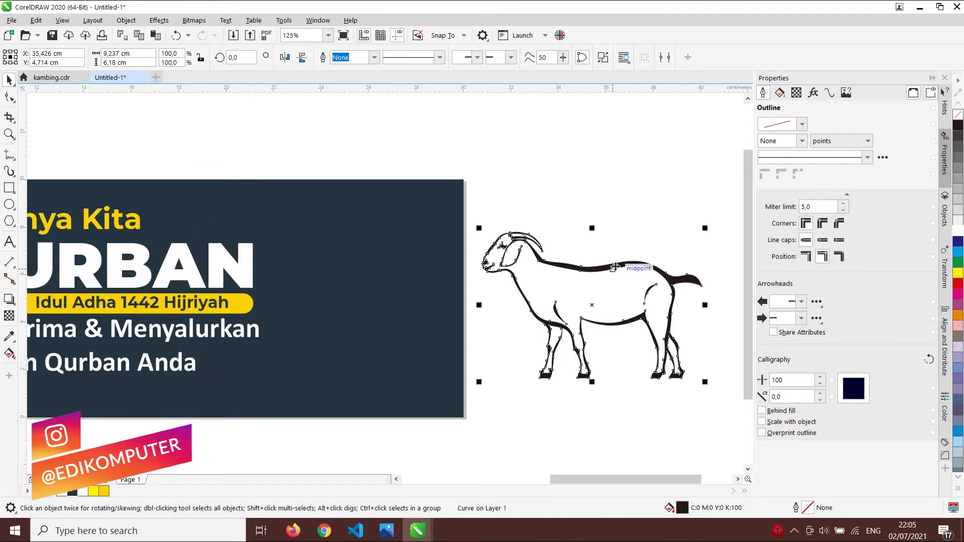
pyautogui.click(126, 20)
pyautogui.moveTo(151, 64)
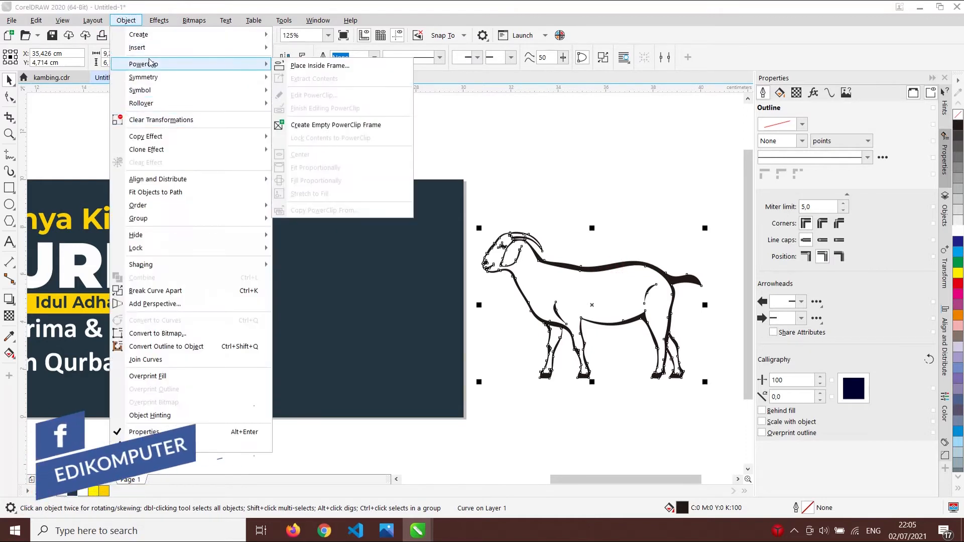
pyautogui.click(376, 70)
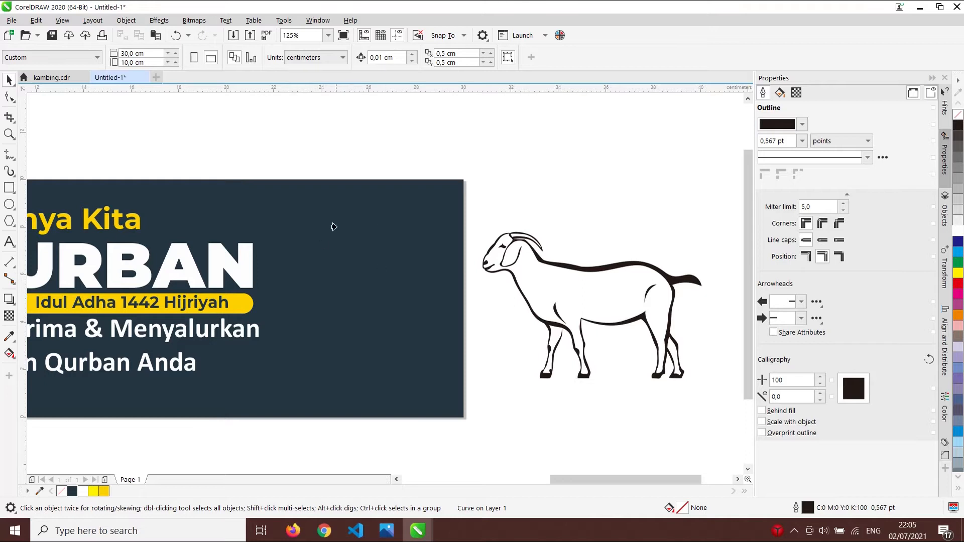
# - Clip the goat inside the navy banner rectangle, then open and finish its PowerClip contents
pyautogui.click(377, 254)
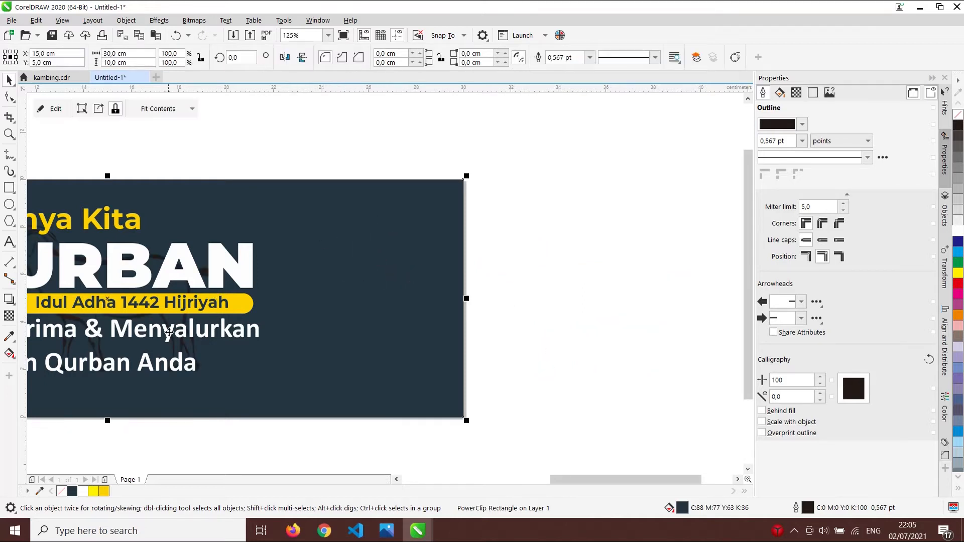
pyautogui.scroll(-1, 254, 330)
pyautogui.scroll(3, 116, 345)
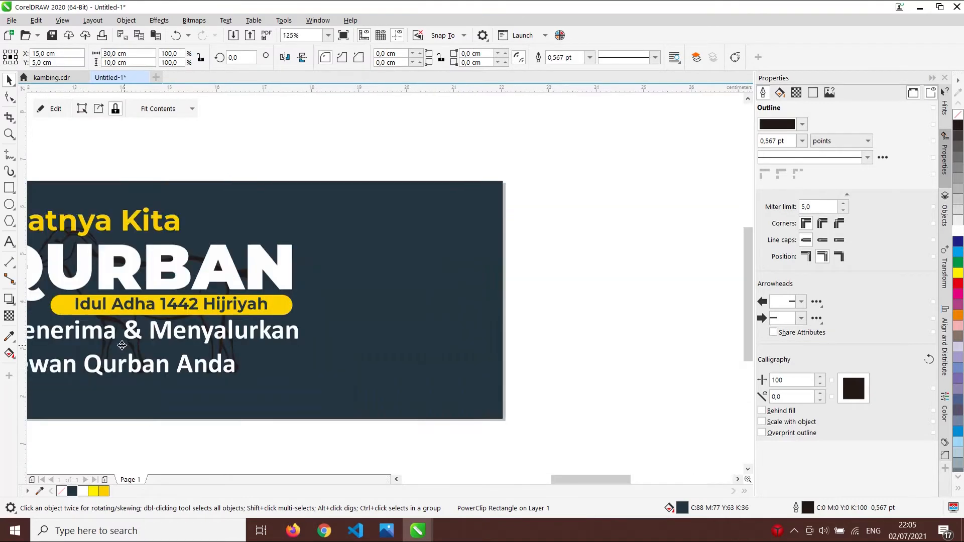
pyautogui.scroll(-4, 107, 345)
pyautogui.scroll(2, 196, 251)
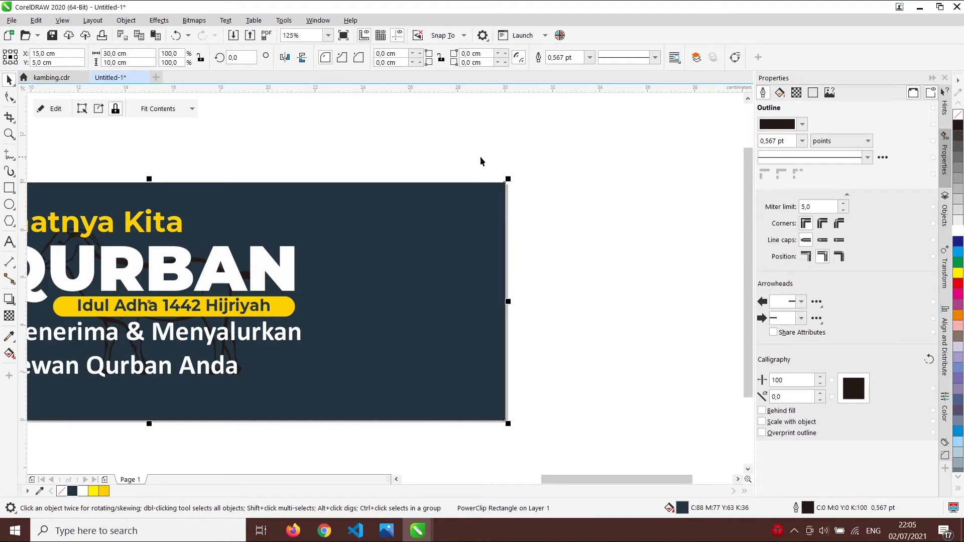
pyautogui.rightClick(461, 265)
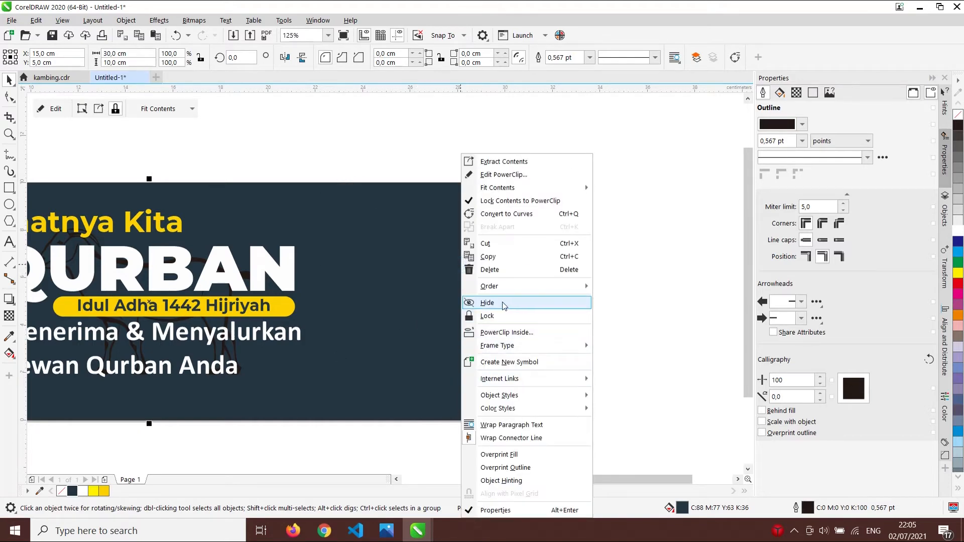
pyautogui.click(513, 175)
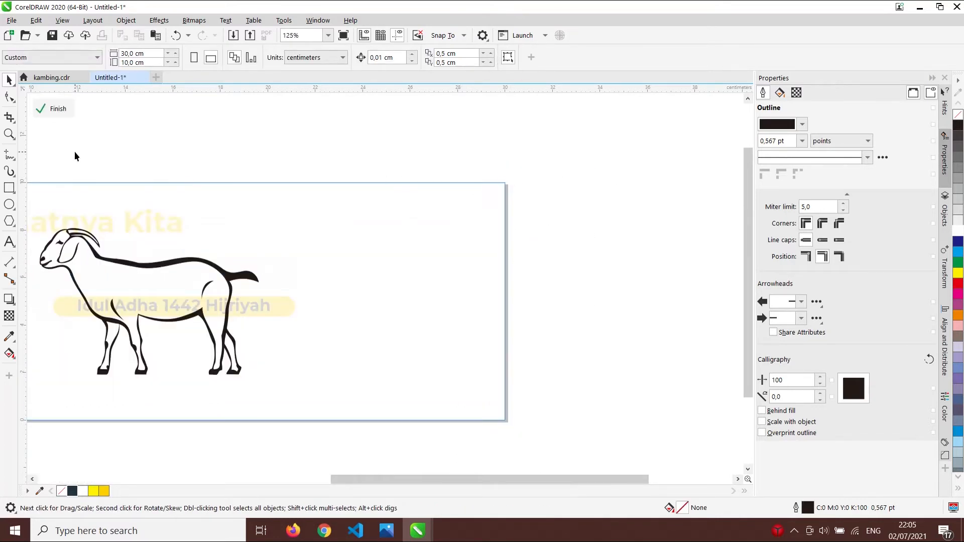
pyautogui.click(59, 109)
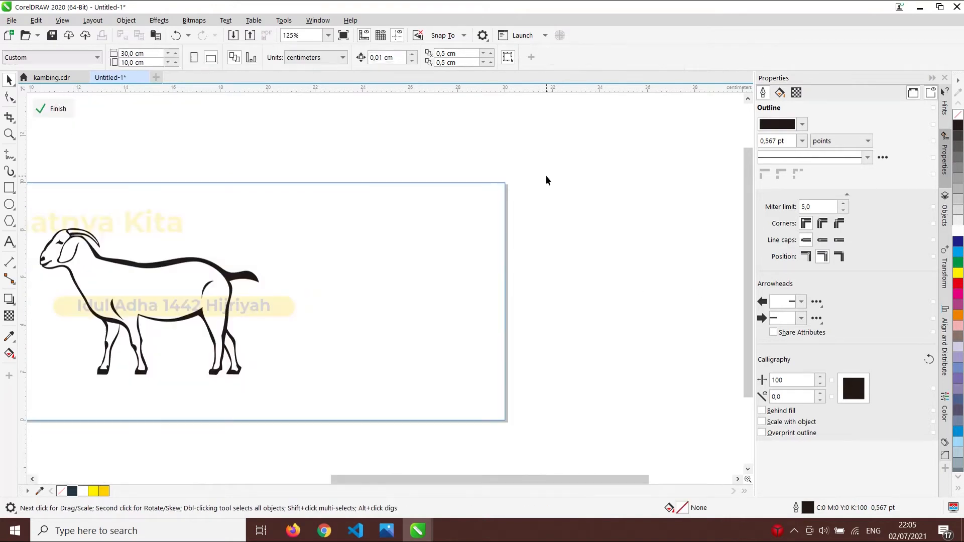
pyautogui.keyDown('ctrl'); pyautogui.click(546, 176); pyautogui.keyUp('ctrl')
# - Reselect the banner rectangle and re-enter, then finish, editing of the clipped goat
pyautogui.click(575, 241)
pyautogui.click(426, 241)
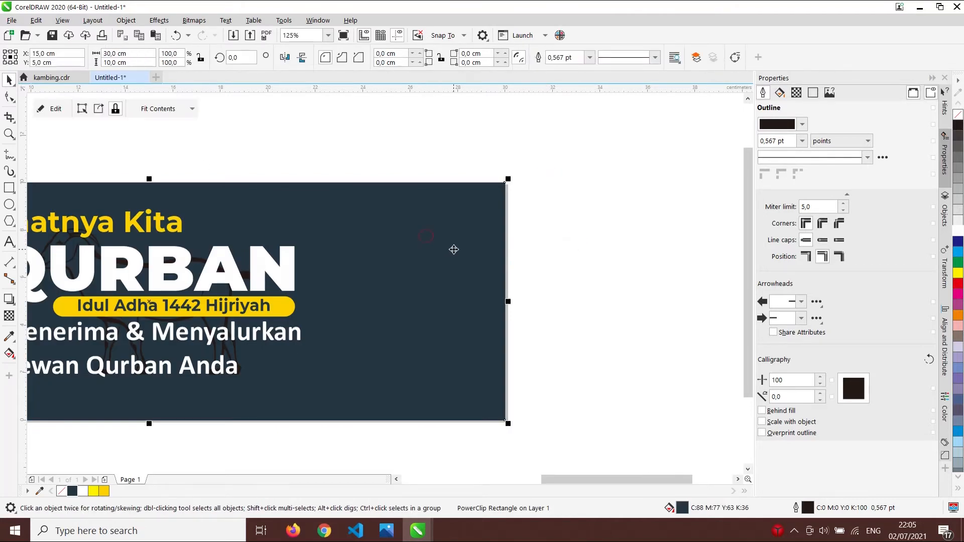
pyautogui.click(559, 174)
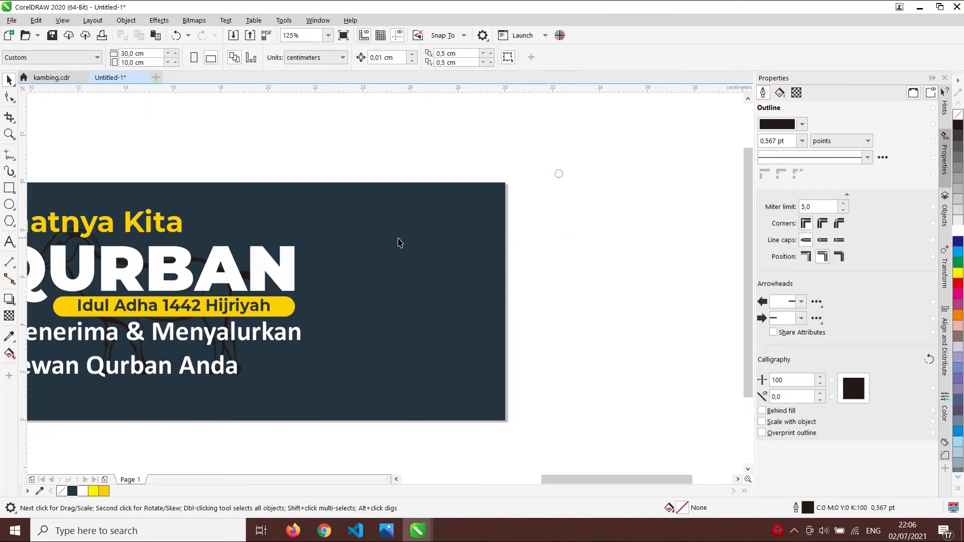
pyautogui.click(407, 237)
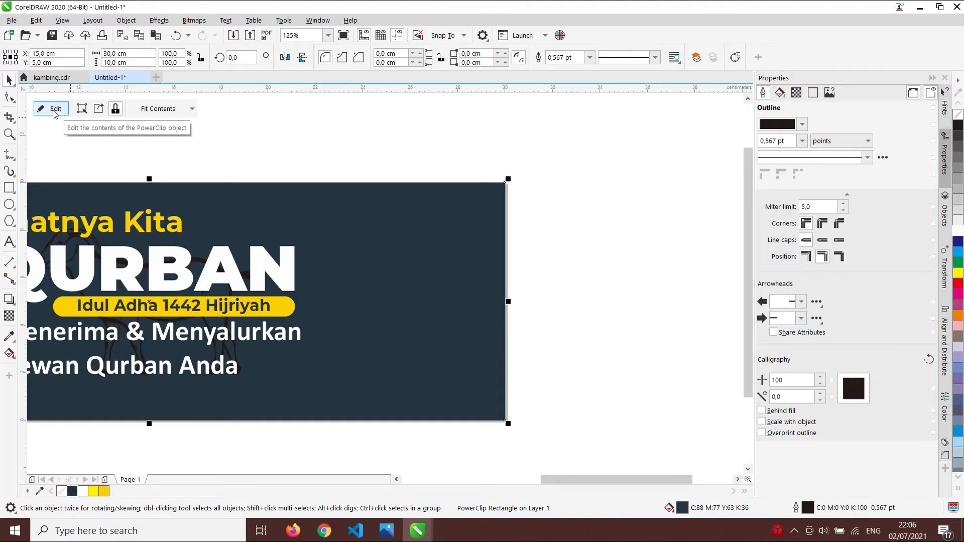
pyautogui.click(381, 147)
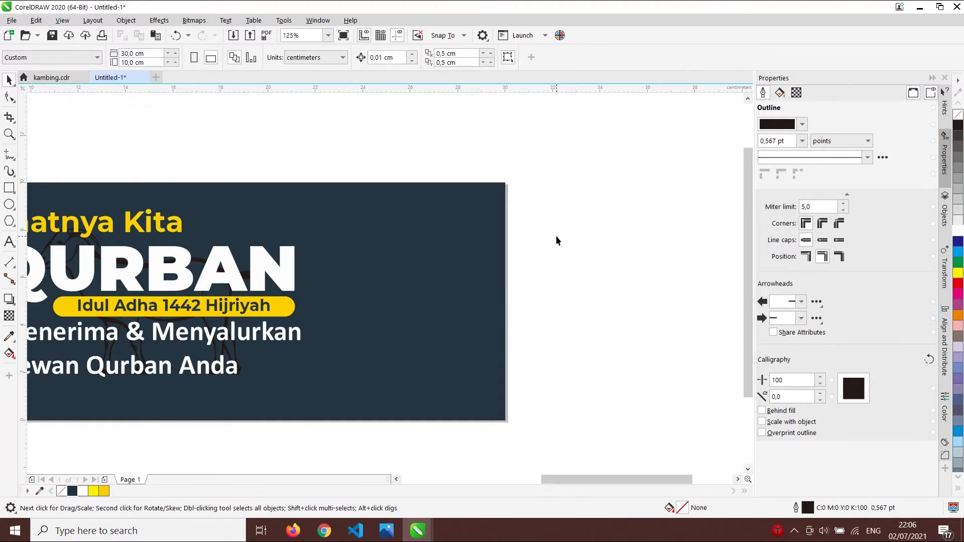
pyautogui.click(483, 252)
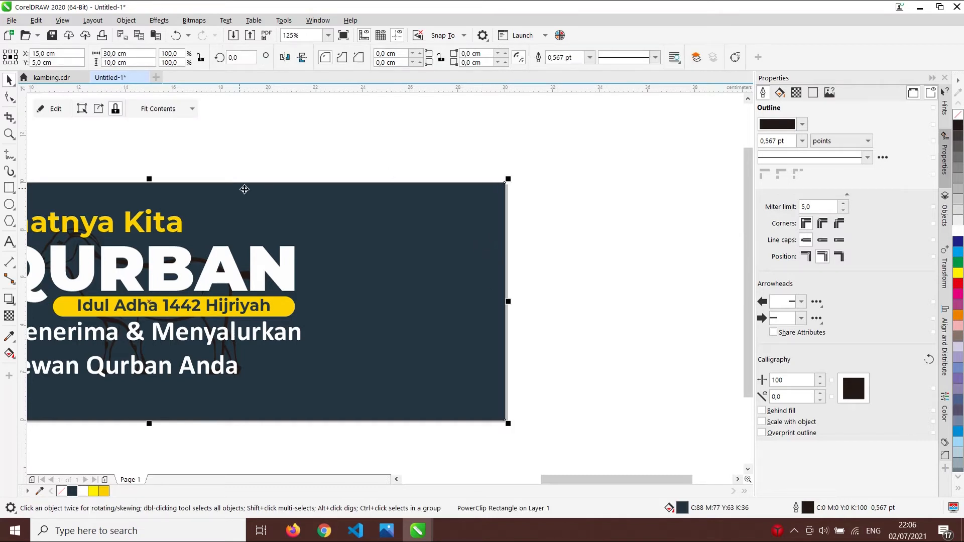
pyautogui.click(447, 242)
pyautogui.click(448, 243)
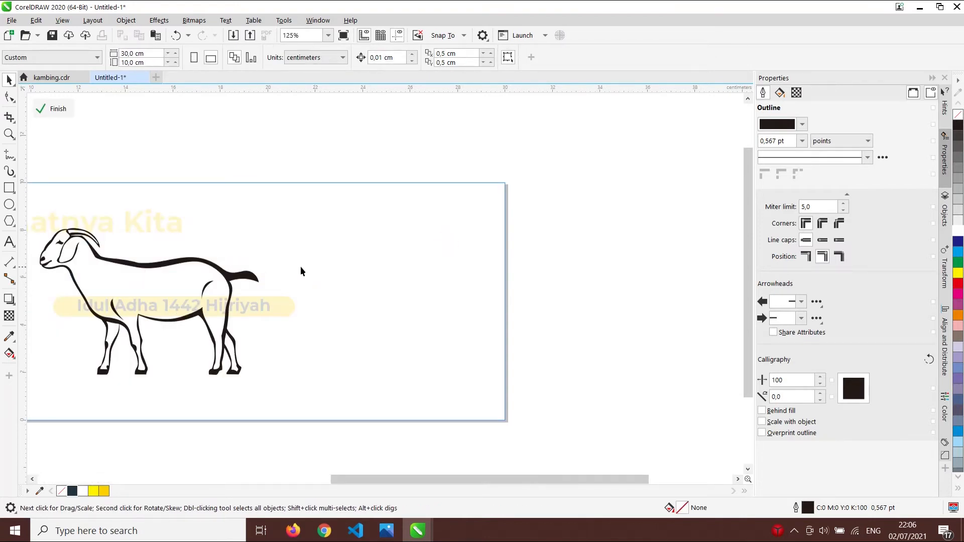
pyautogui.click(522, 278)
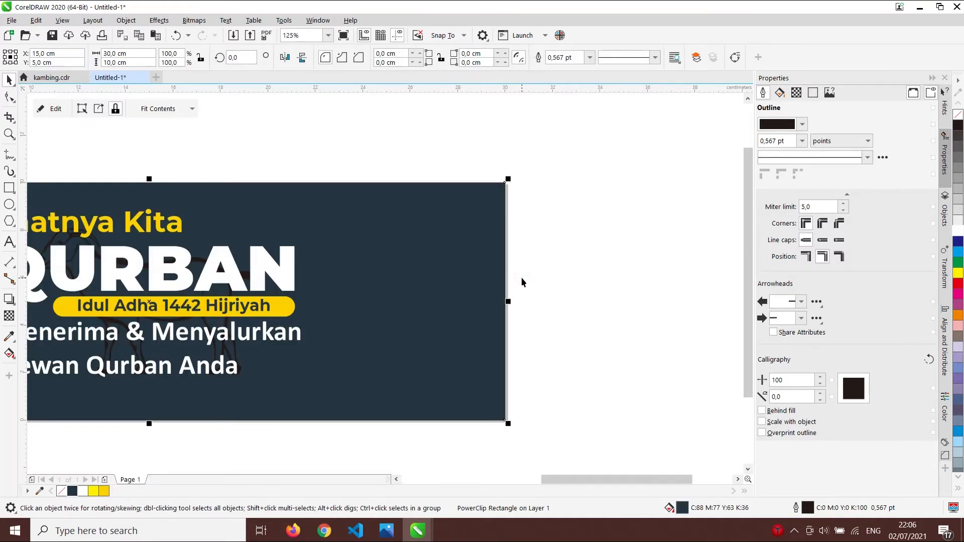
# - Move the clipped goat to the banner's right edge and enlarge it to roughly 167%
pyautogui.doubleClick(458, 284)
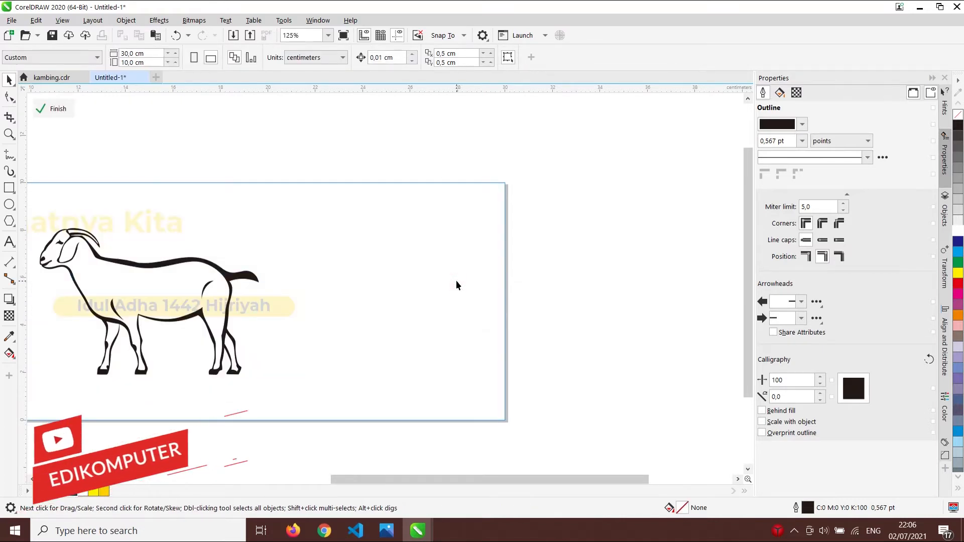
pyautogui.moveTo(214, 282); pyautogui.dragTo(517, 263)
pyautogui.scroll(-2, 517, 263)
pyautogui.moveTo(457, 318); pyautogui.dragTo(553, 368)
pyautogui.scroll(2, 486, 320)
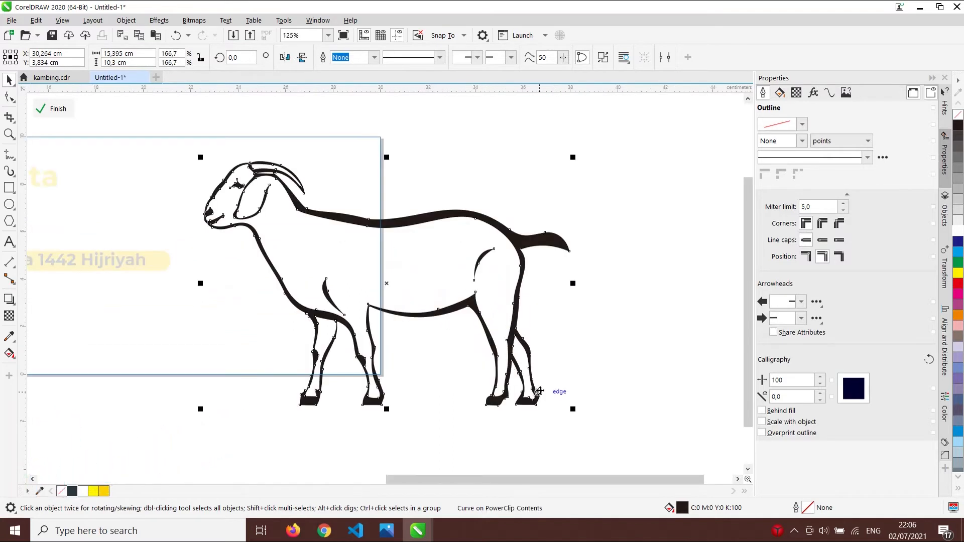
pyautogui.moveTo(573, 409); pyautogui.dragTo(544, 394)
pyautogui.moveTo(430, 210); pyautogui.dragTo(439, 214)
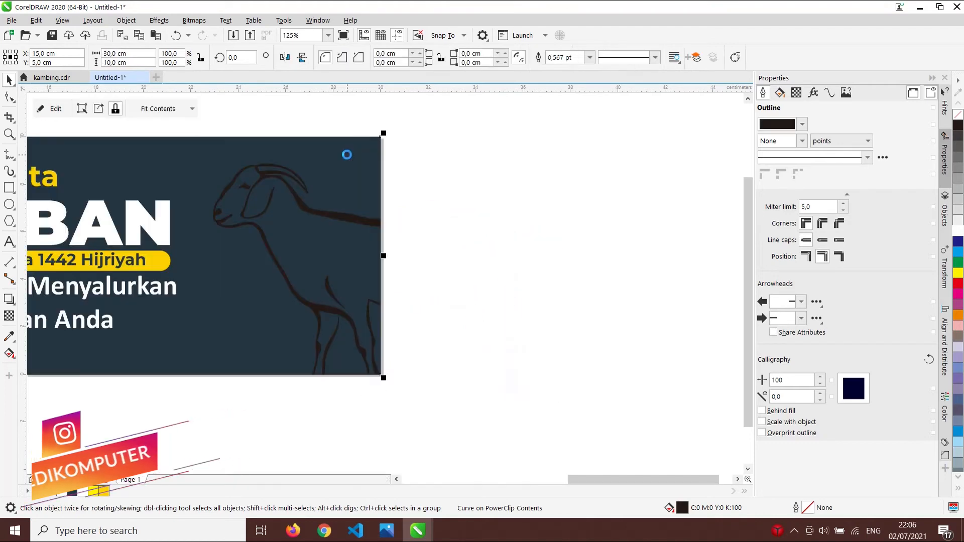
# - Reopen the PowerClip contents and select the goat outline
pyautogui.scroll(-1, 427, 209)
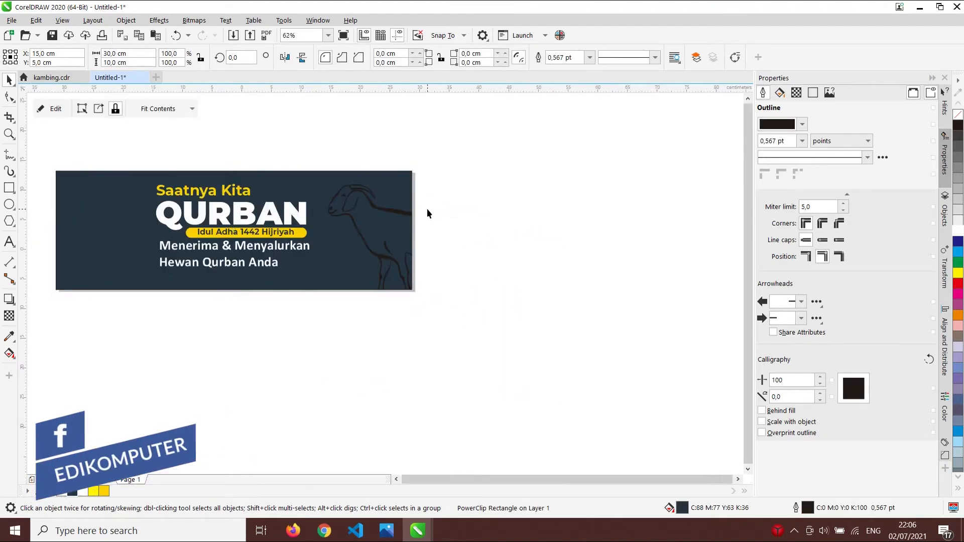
pyautogui.scroll(1, 346, 202)
pyautogui.scroll(1, 502, 240)
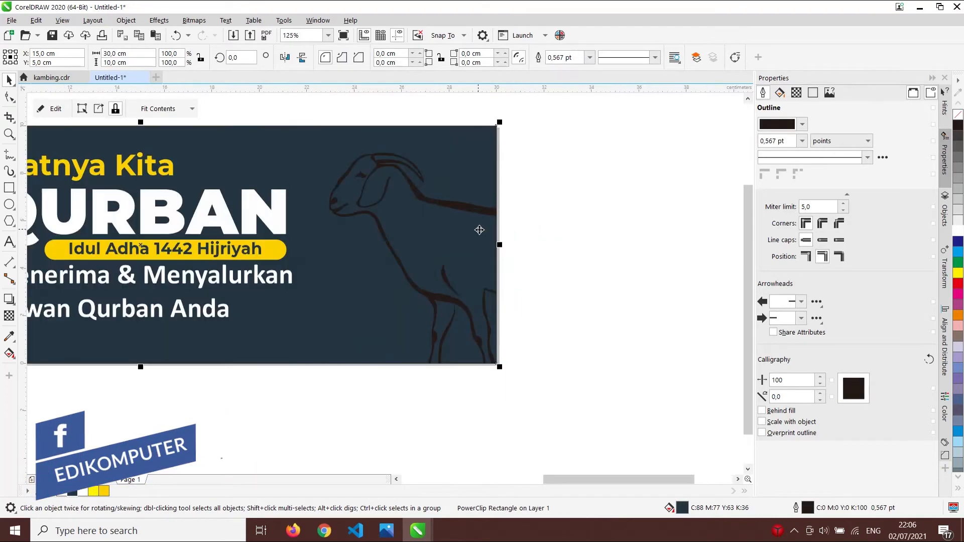
pyautogui.scroll(-1, 441, 215)
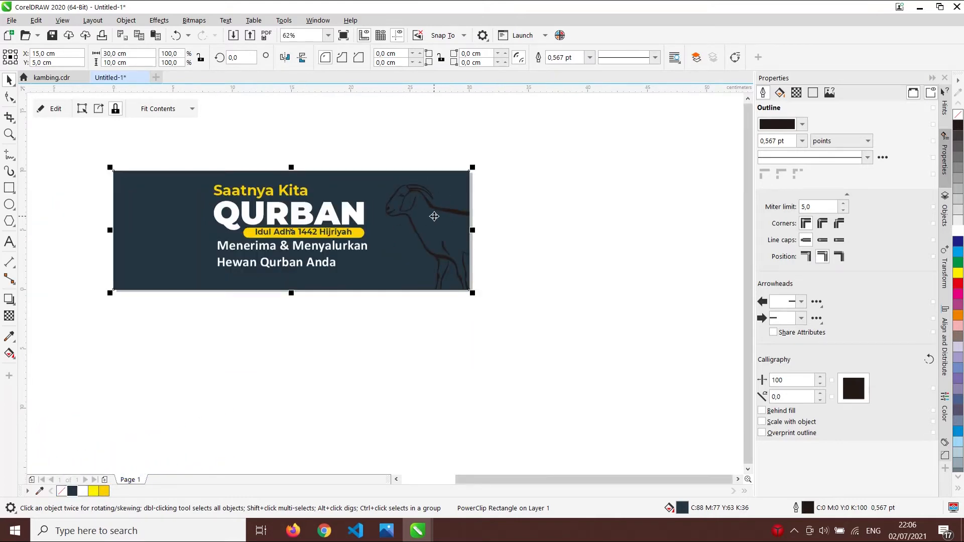
pyautogui.keyDown('ctrl'); pyautogui.click(434, 216); pyautogui.keyUp('ctrl')
pyautogui.click(452, 211)
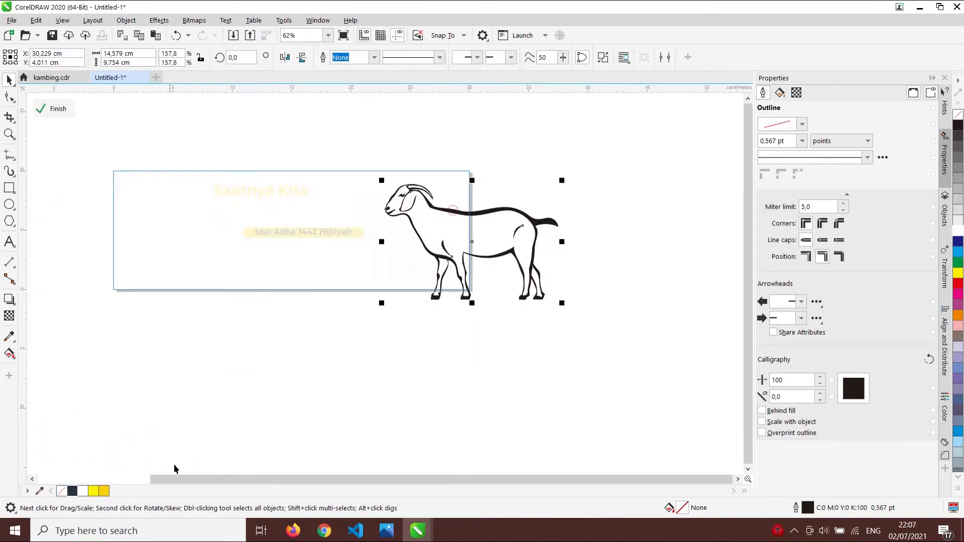
# - Colour the clipped goat outline yellow from the palette and finish PowerClip editing
pyautogui.click(98, 494)
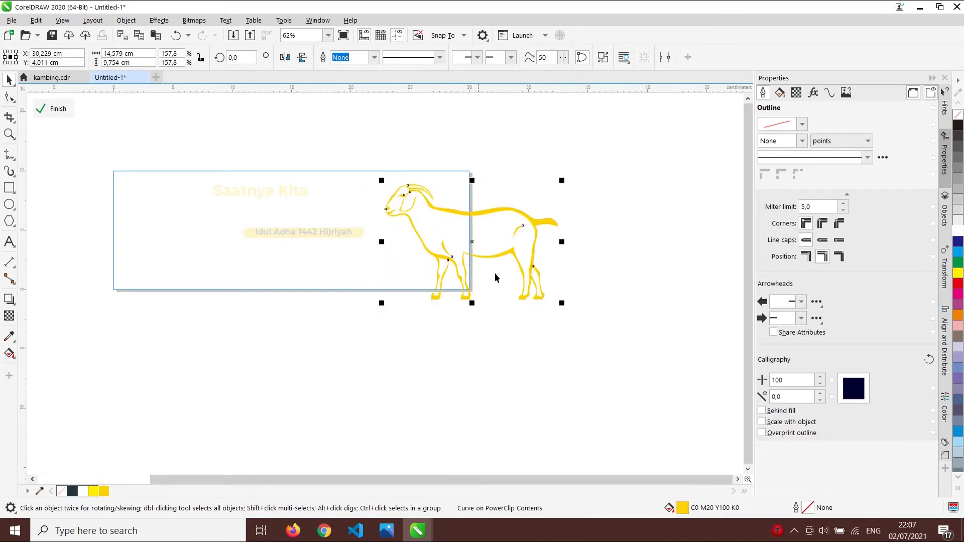
pyautogui.click(502, 177)
pyautogui.click(604, 163)
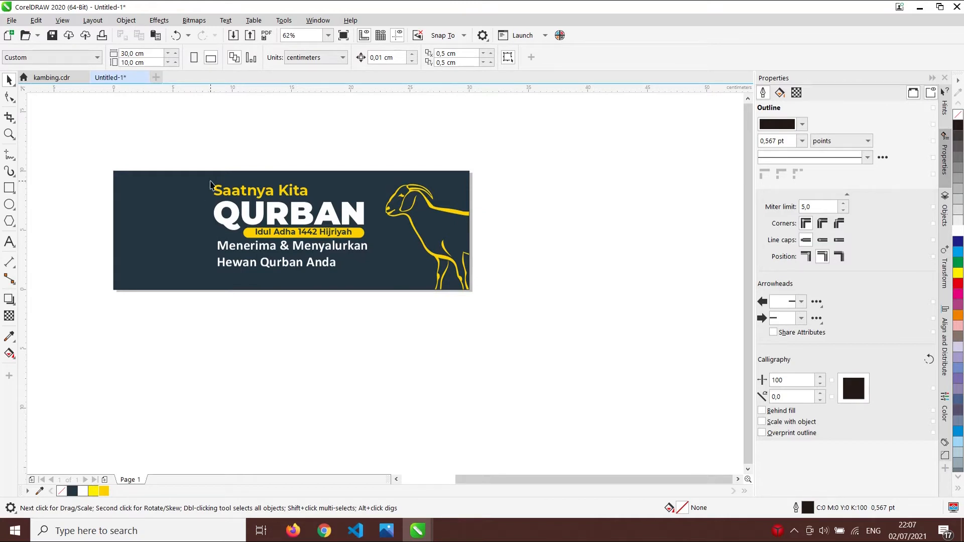
# - Shift the five banner text objects slightly right, toward the yellow goat
pyautogui.moveTo(192, 149); pyautogui.dragTo(376, 293)
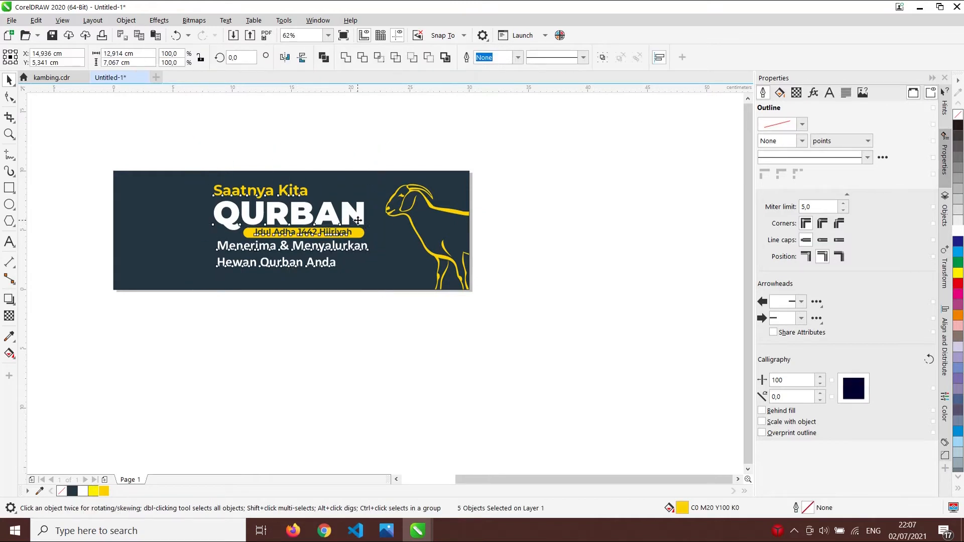
pyautogui.moveTo(359, 219); pyautogui.dragTo(367, 220)
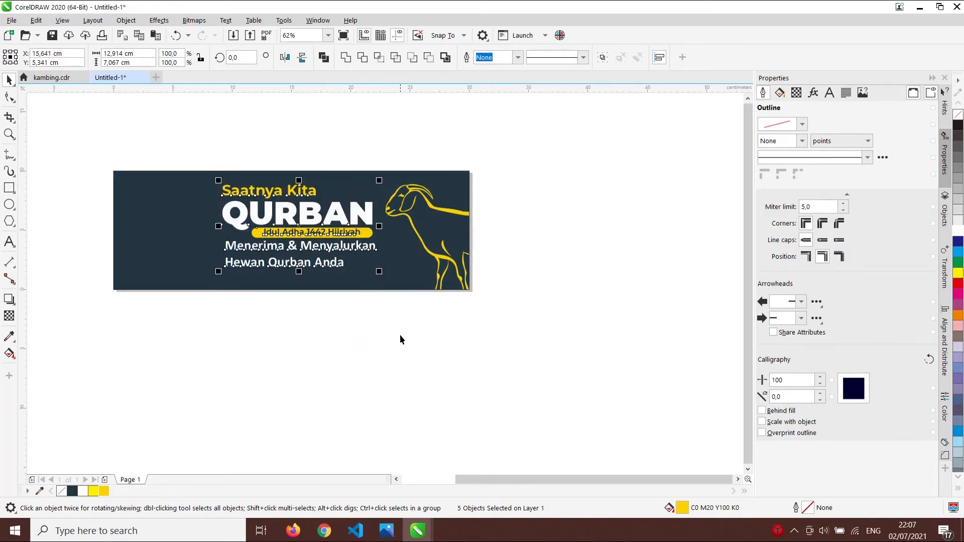
pyautogui.click(402, 339)
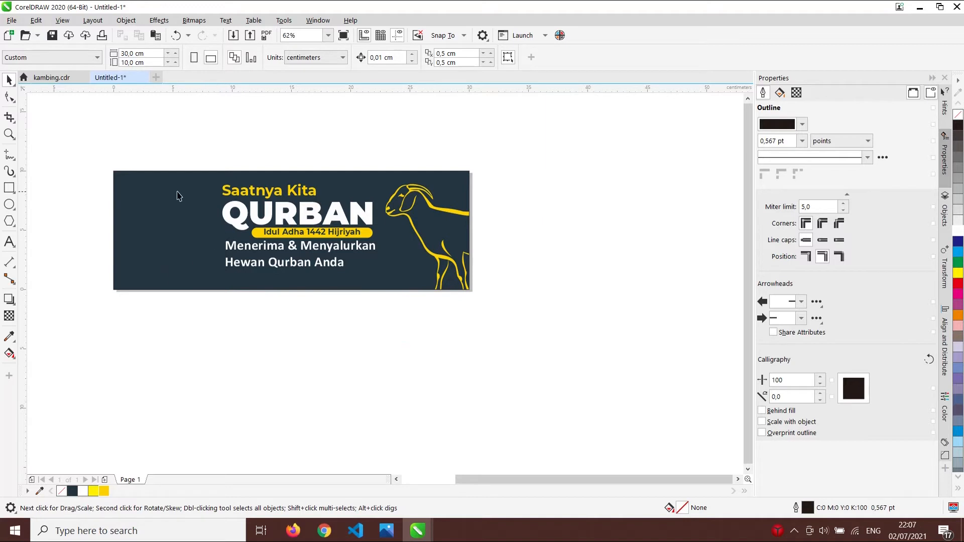
pyautogui.scroll(-1, 342, 236)
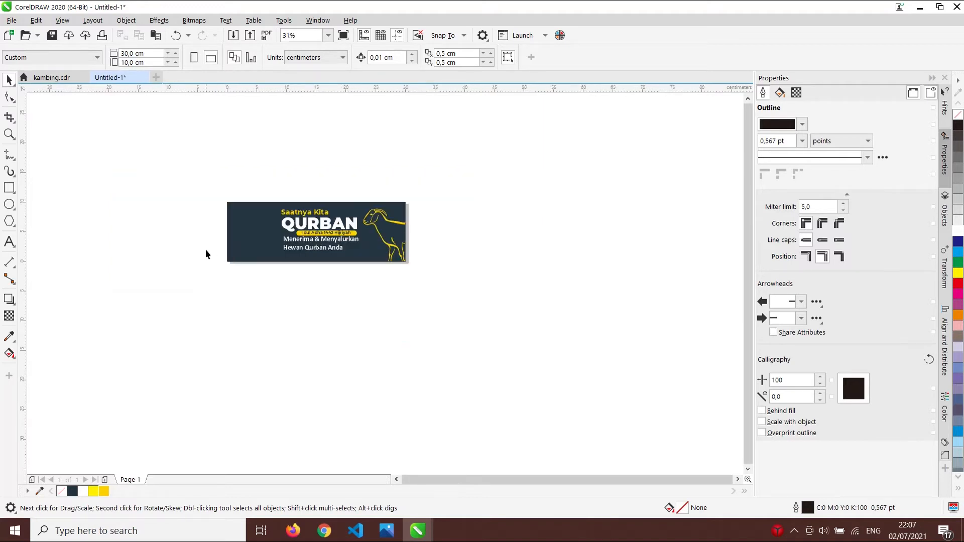
pyautogui.scroll(1, 208, 253)
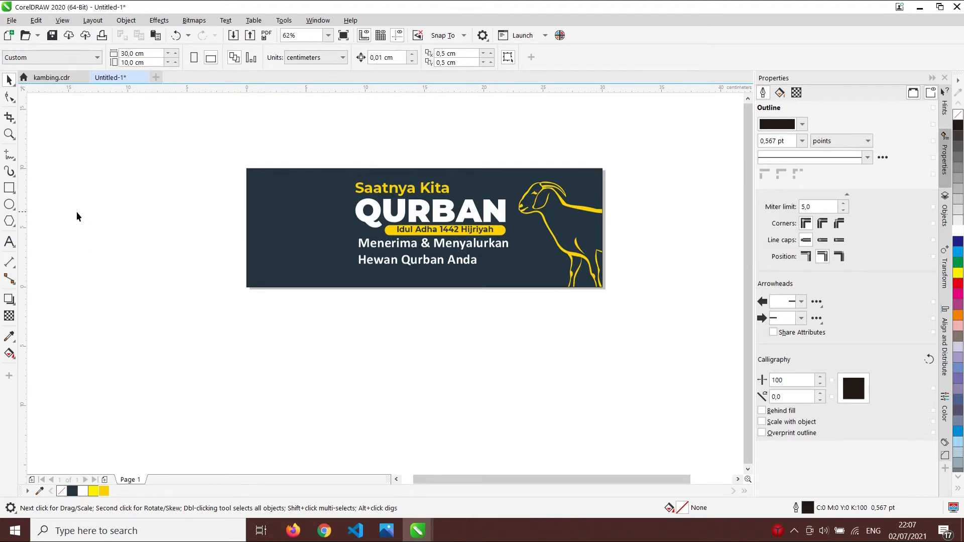
pyautogui.click(9, 205)
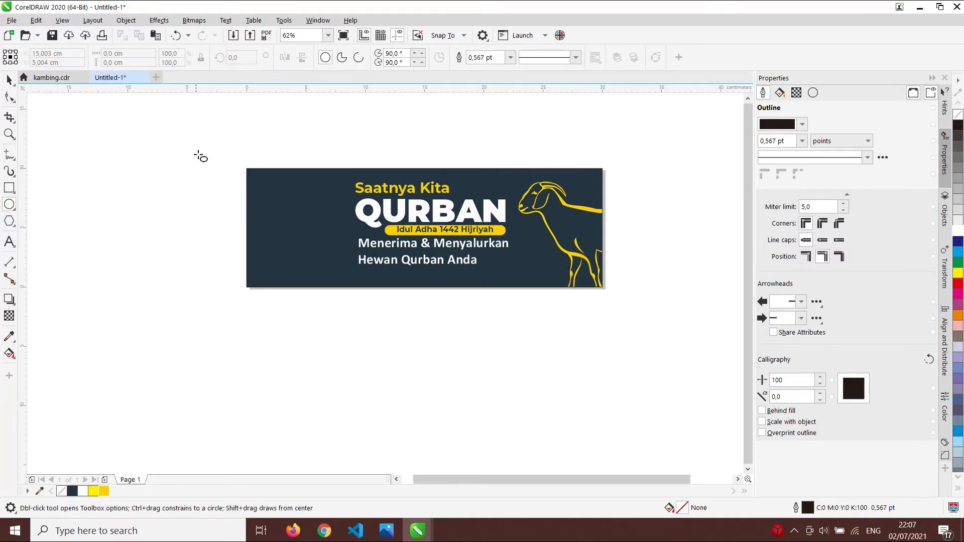
# - Draw a large 13.674 cm circle outline over the banner's left end
pyautogui.moveTo(182, 144); pyautogui.dragTo(340, 291)
pyautogui.press('space')
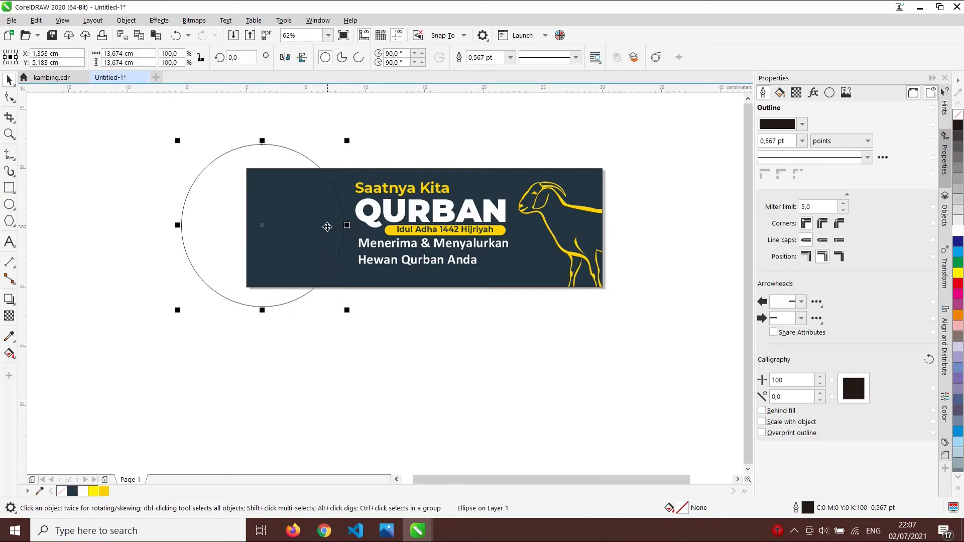
pyautogui.moveTo(328, 213); pyautogui.dragTo(331, 212)
pyautogui.click(339, 300)
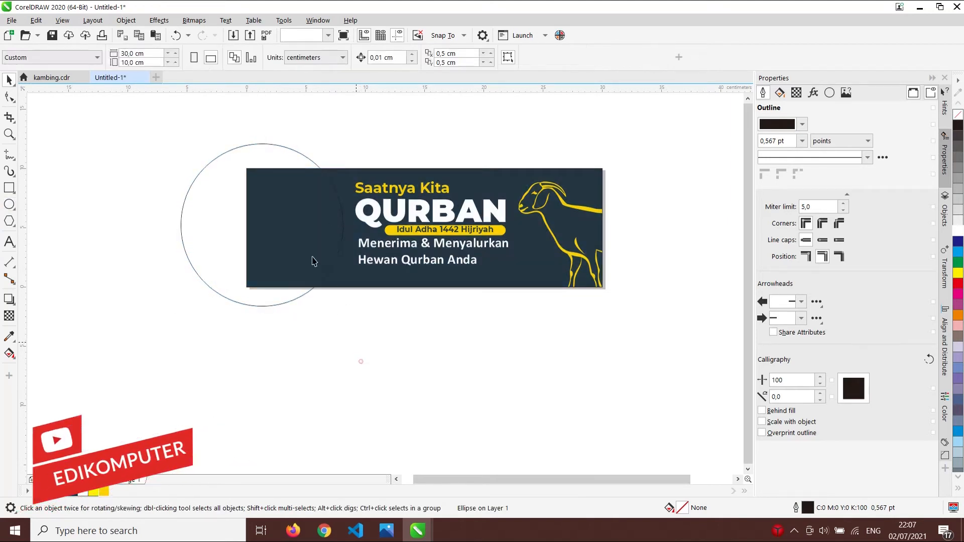
pyautogui.click(218, 192)
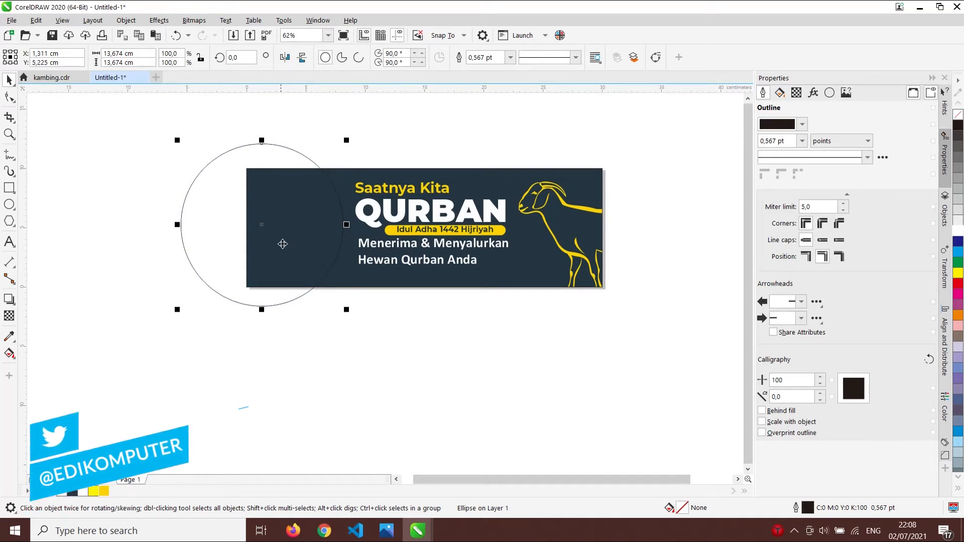
# - Duplicate the circle and offset the copy slightly right and up to outline a crescent
pyautogui.hotkey('ctrl', 'd')
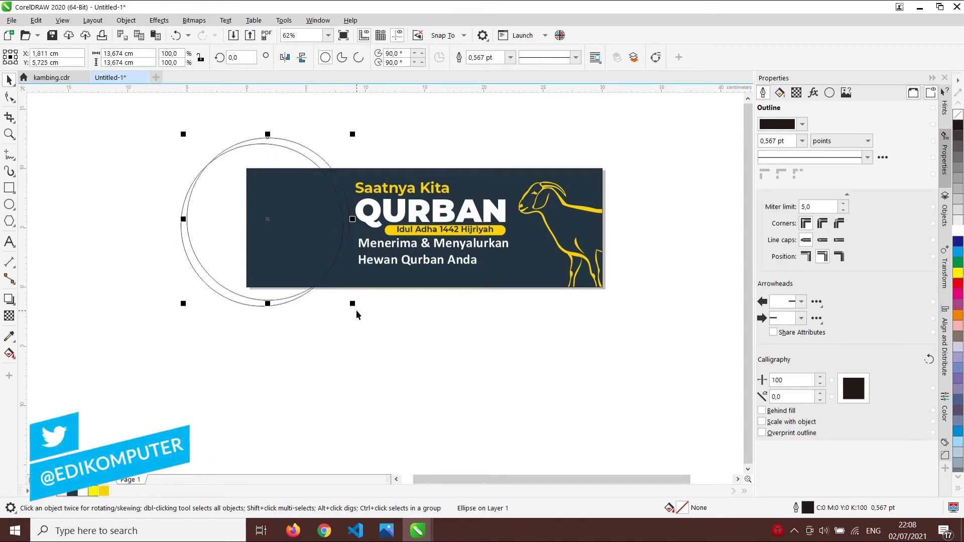
pyautogui.moveTo(315, 152); pyautogui.dragTo(295, 160)
pyautogui.scroll(2, 316, 156)
pyautogui.scroll(3, 302, 162)
pyautogui.scroll(-4, 295, 159)
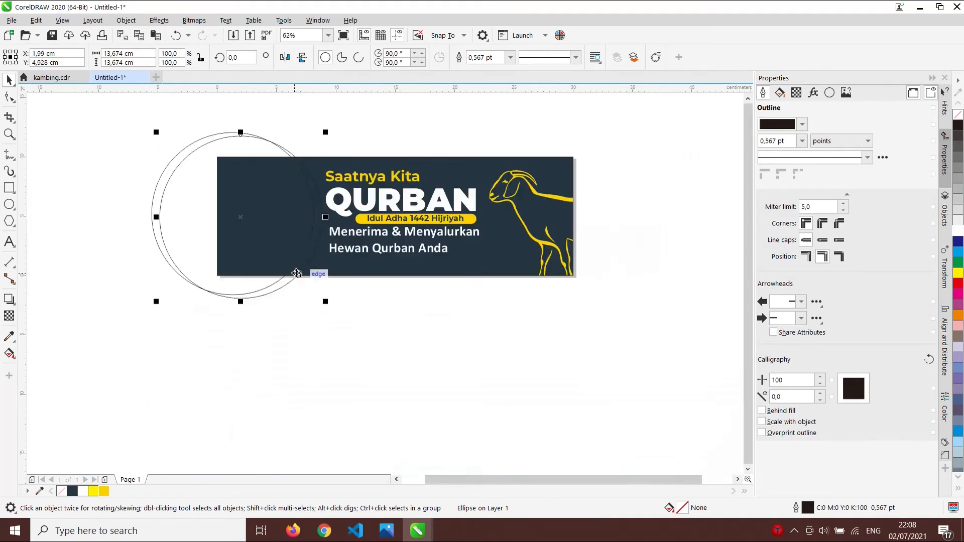
pyautogui.scroll(2, 301, 274)
pyautogui.moveTo(277, 296); pyautogui.dragTo(282, 288)
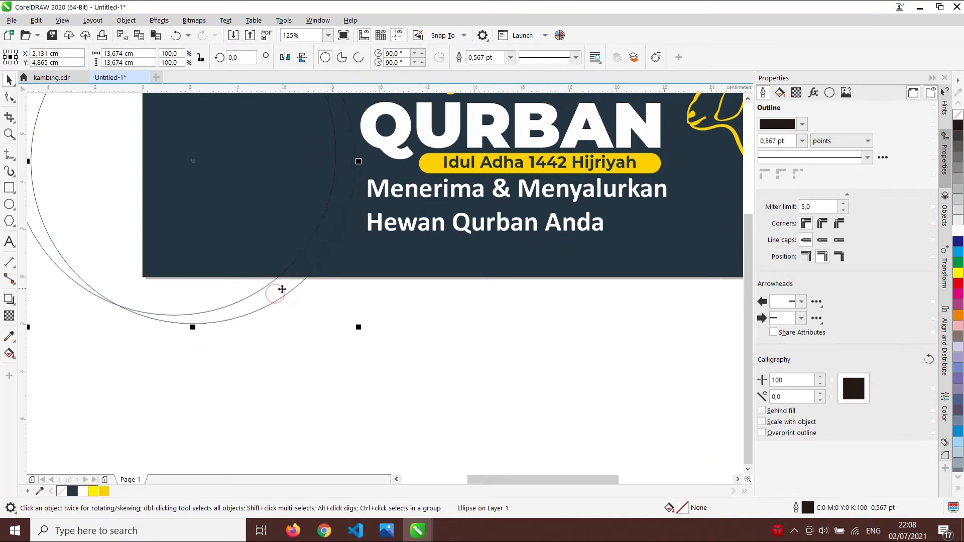
pyautogui.scroll(-2, 282, 289)
pyautogui.scroll(5, 301, 241)
pyautogui.scroll(-2, 278, 158)
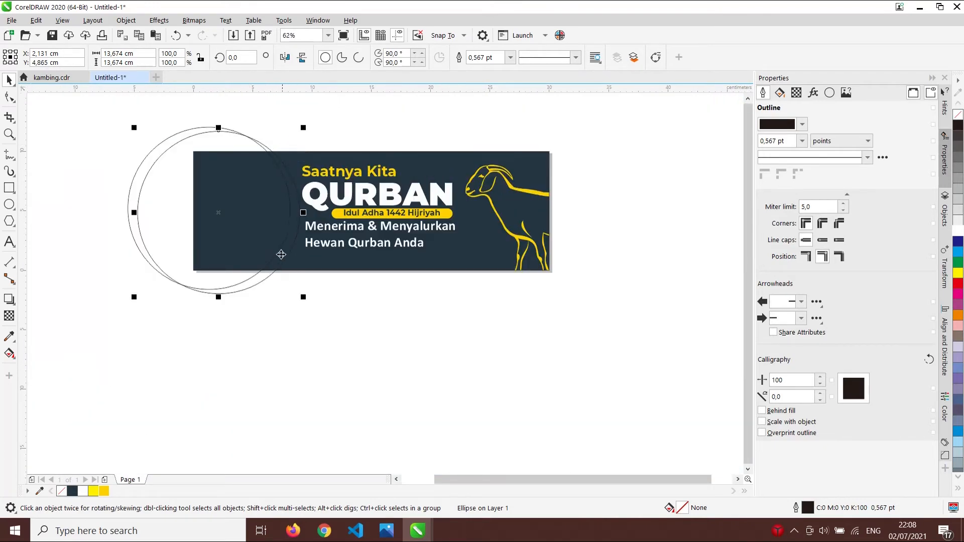
pyautogui.scroll(4, 273, 147)
pyautogui.scroll(-4, 273, 147)
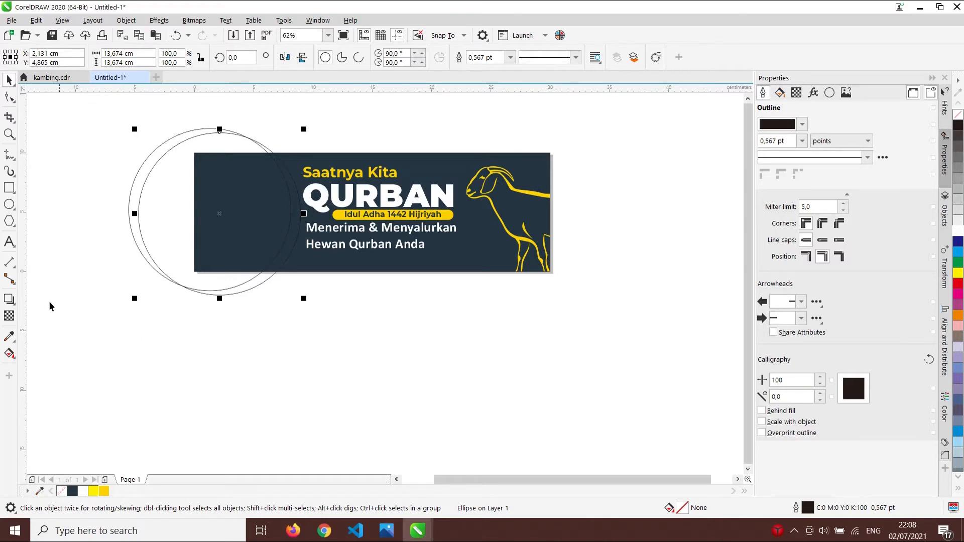
pyautogui.click(12, 355)
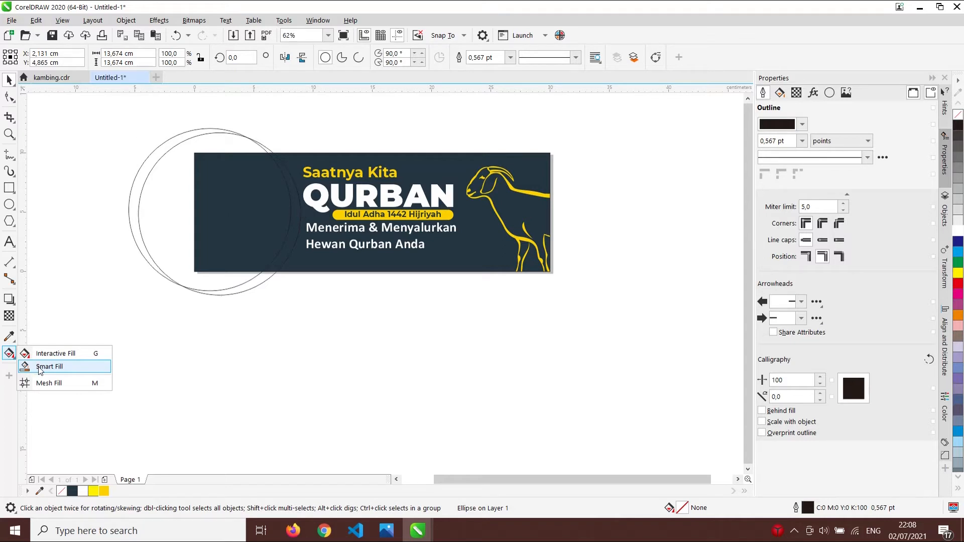
pyautogui.click(40, 370)
pyautogui.scroll(2, 301, 199)
pyautogui.click(306, 200)
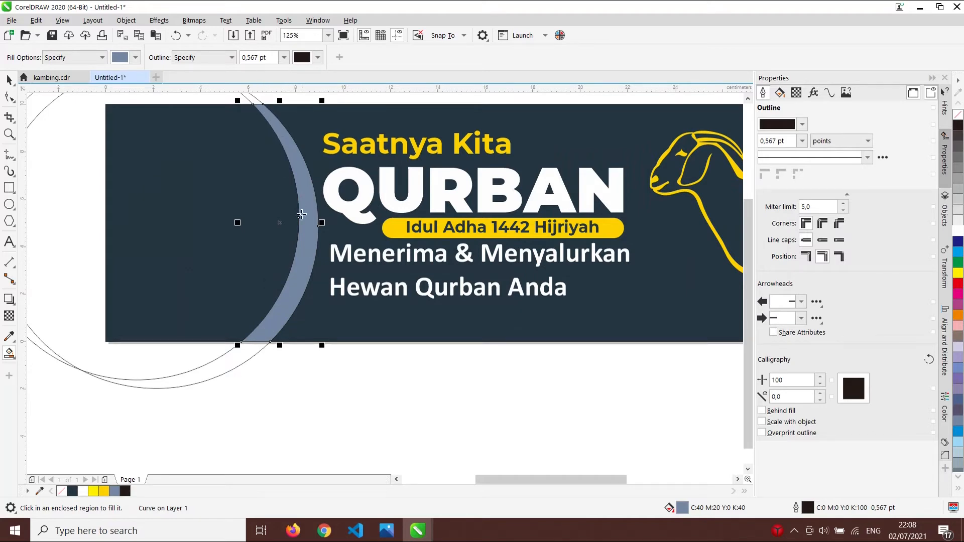
pyautogui.press('space')
pyautogui.scroll(-2, 306, 375)
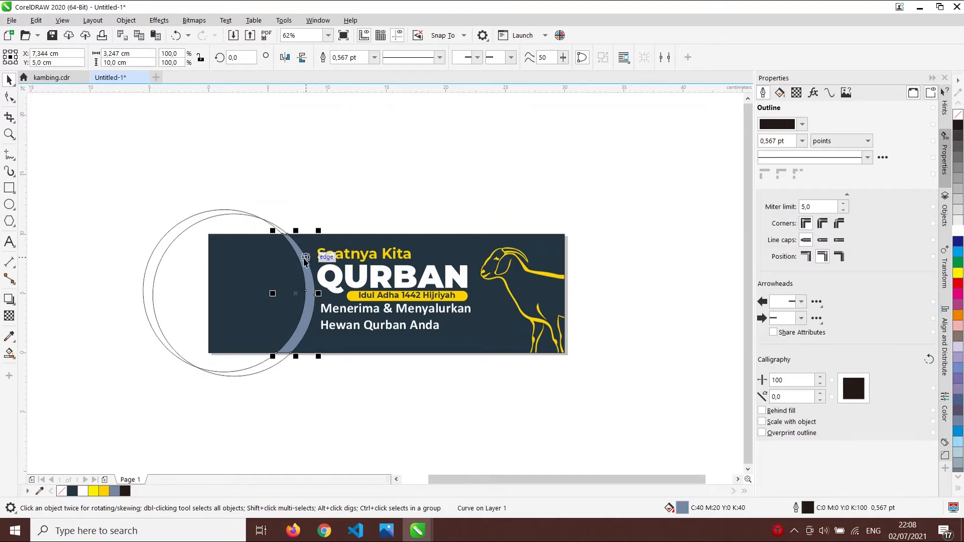
pyautogui.hotkey('ctrl', 'z')
pyautogui.click(339, 388)
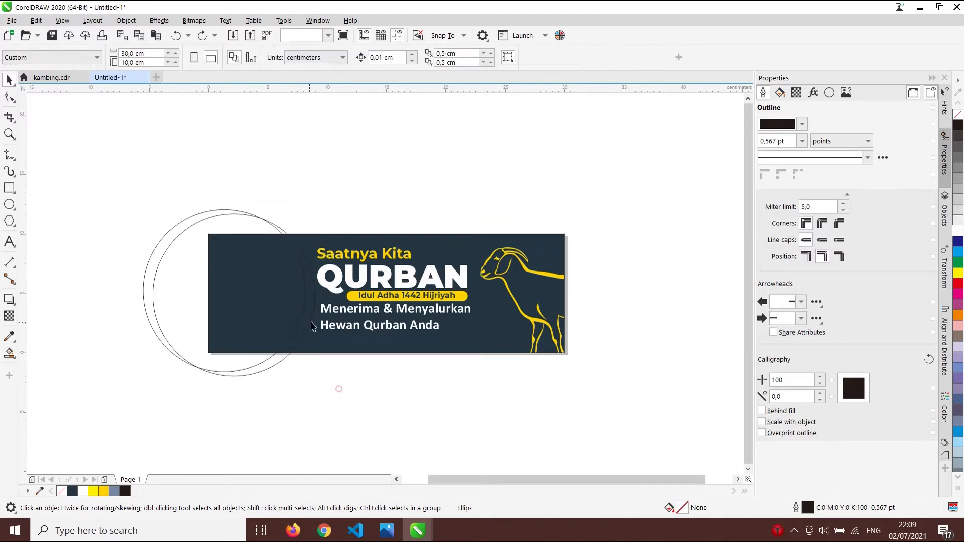
pyautogui.scroll(2, 285, 212)
pyautogui.scroll(-2, 273, 229)
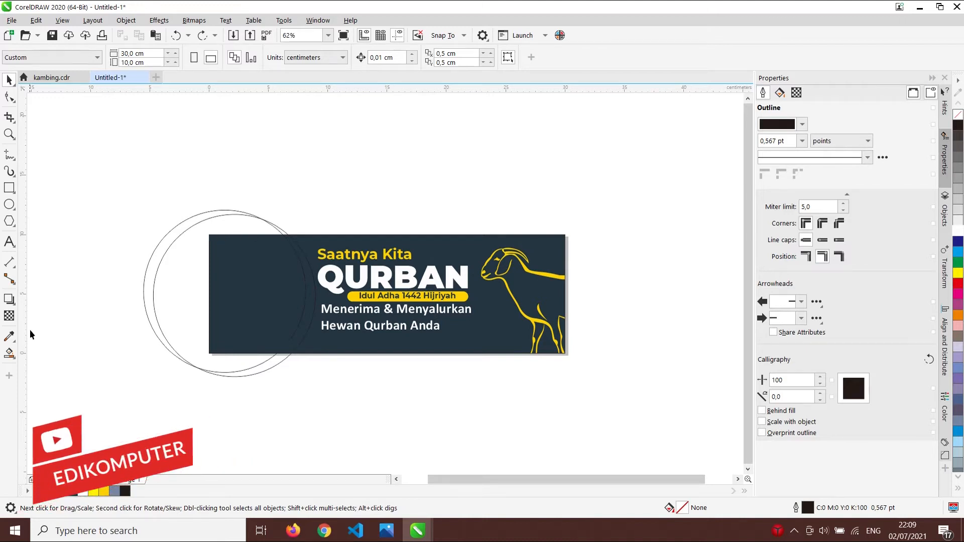
pyautogui.click(9, 353)
pyautogui.scroll(2, 303, 284)
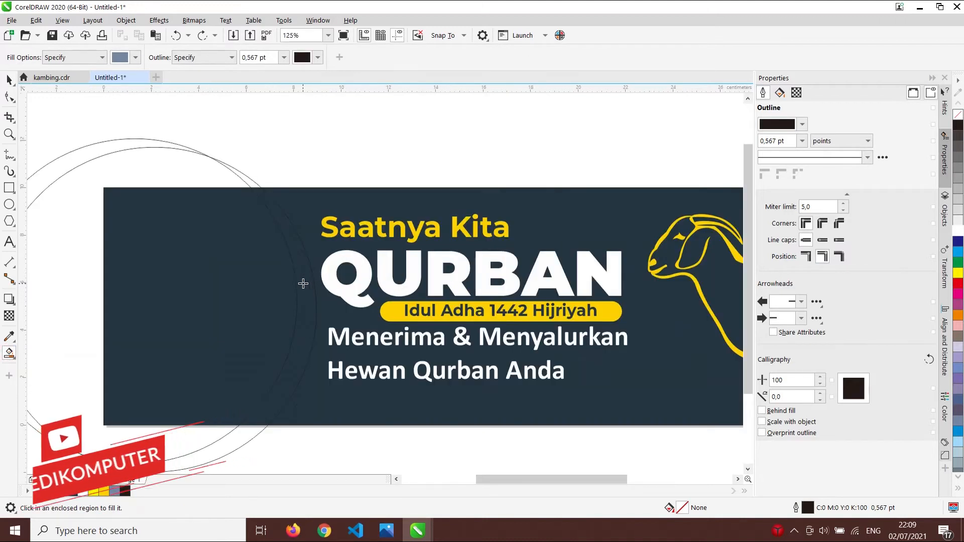
pyautogui.click(303, 283)
pyautogui.press('space')
pyautogui.scroll(-4, 182, 188)
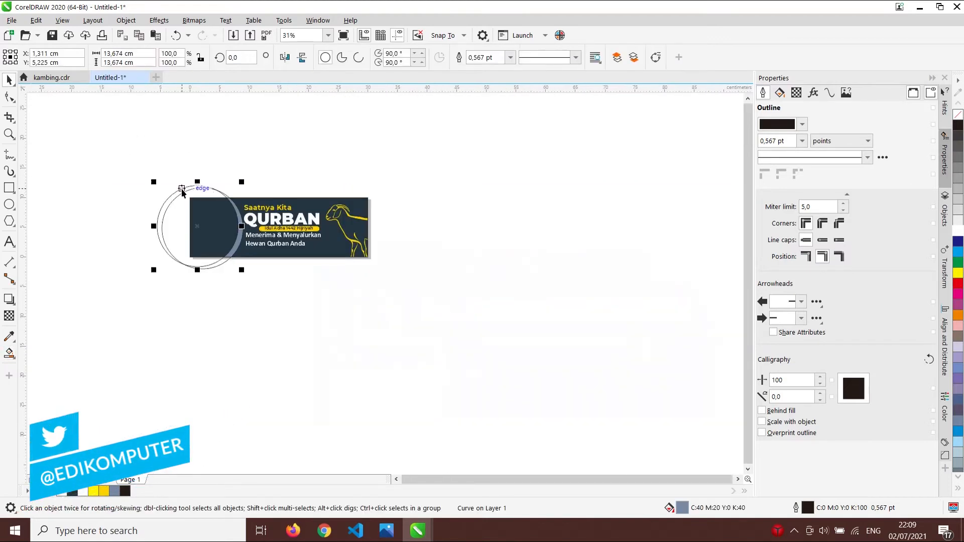
pyautogui.click(182, 190)
pyautogui.press('Delete')
pyautogui.click(200, 188)
pyautogui.press('Delete')
pyautogui.scroll(2, 227, 222)
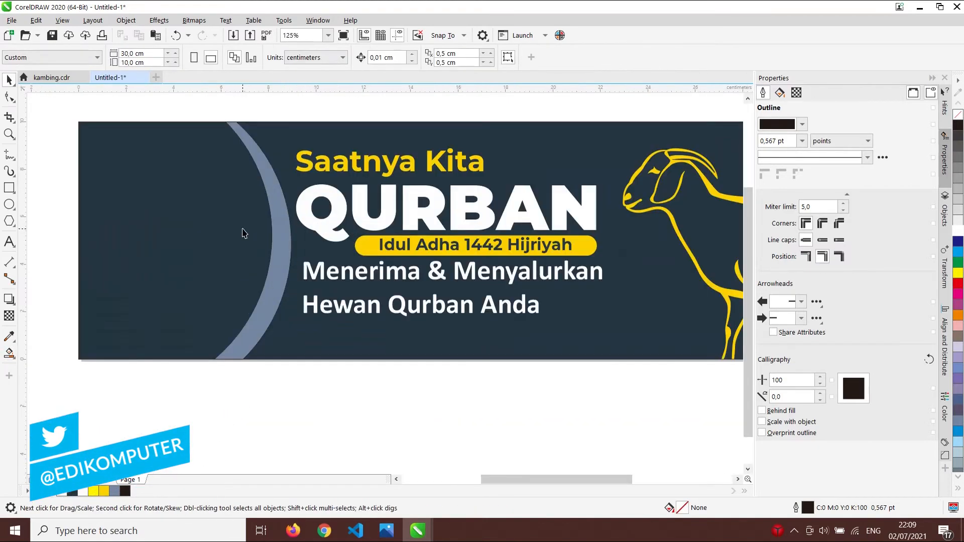
pyautogui.hotkey('ctrl', 'z')
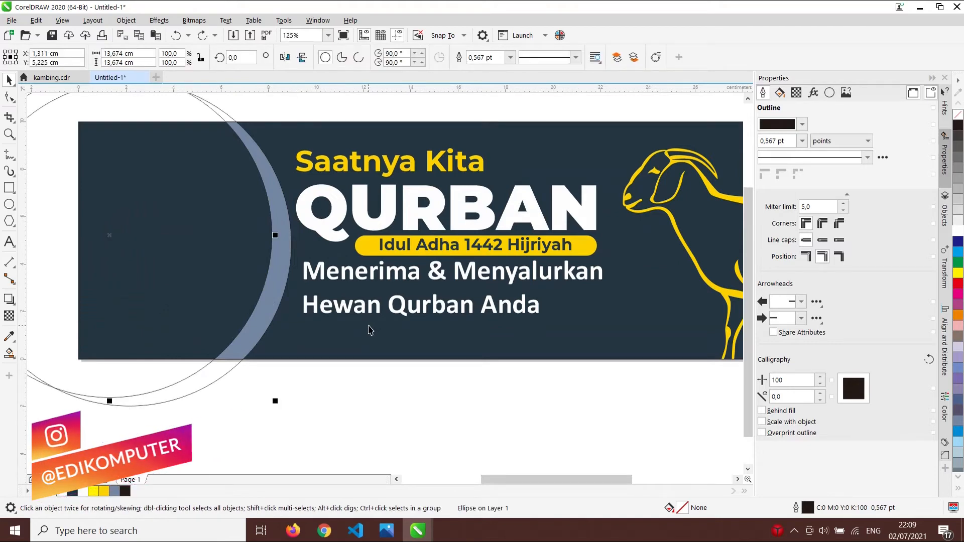
pyautogui.hotkey('ctrl', 'z')
pyautogui.click(346, 397)
pyautogui.scroll(-2, 274, 289)
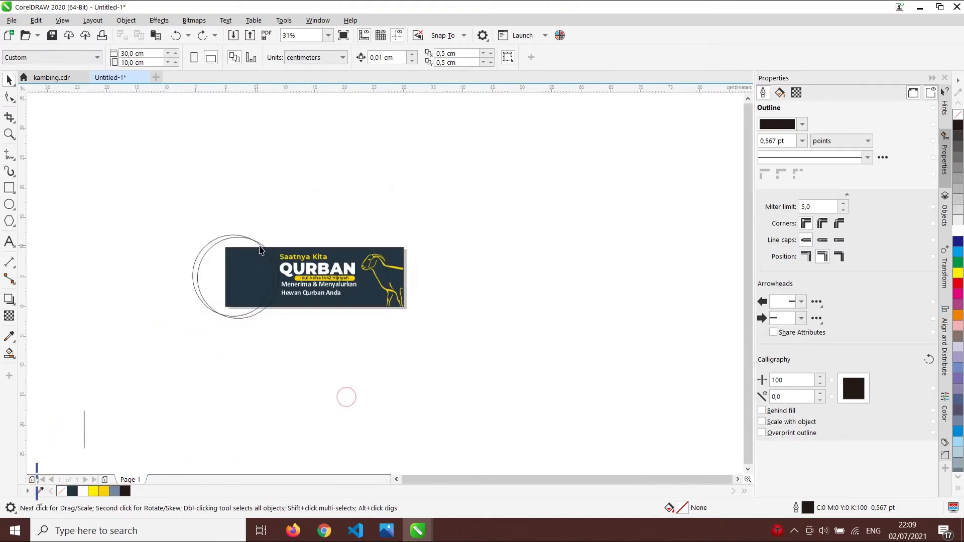
# - Select both overlapping circles and trim one with the other
pyautogui.scroll(2, 266, 251)
pyautogui.scroll(-1, 268, 233)
pyautogui.scroll(1, 256, 238)
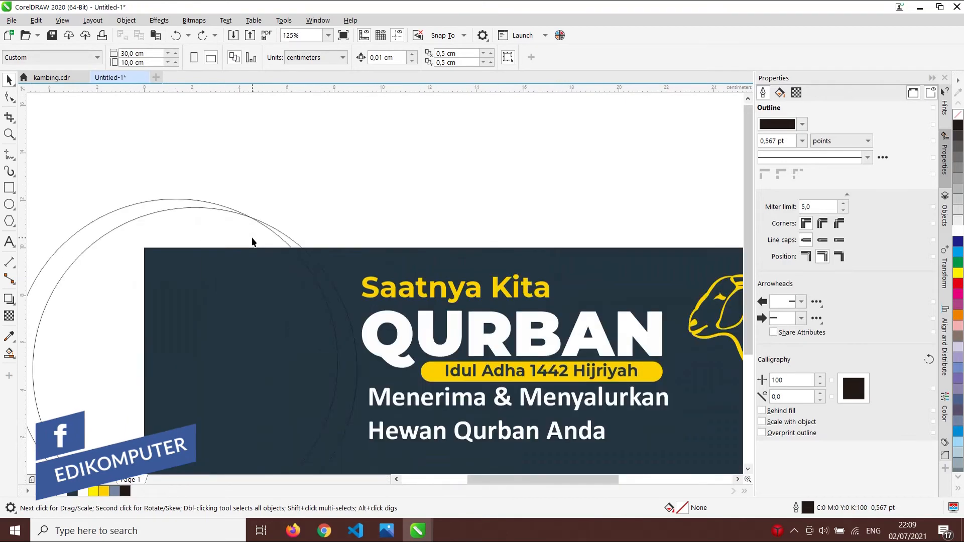
pyautogui.scroll(-1, 295, 191)
pyautogui.scroll(1, 269, 189)
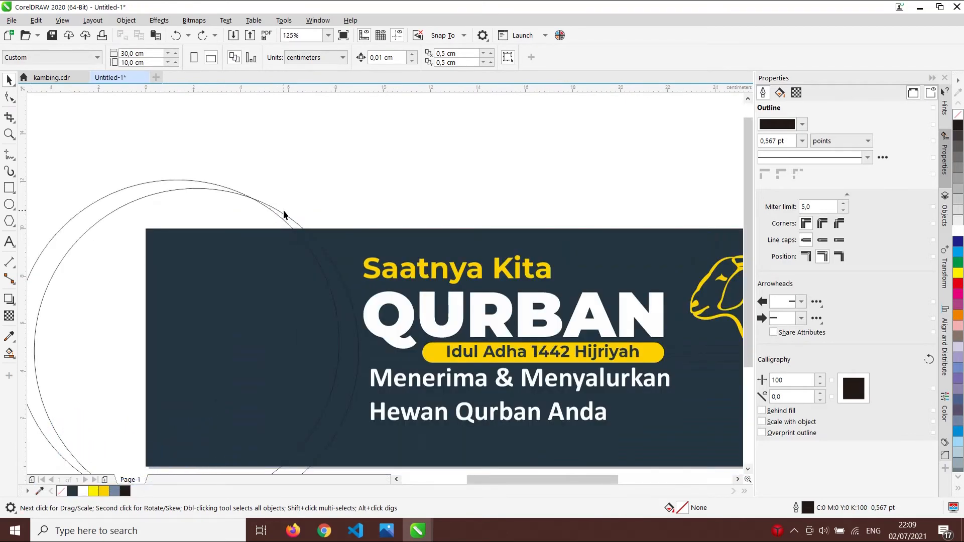
pyautogui.click(284, 217)
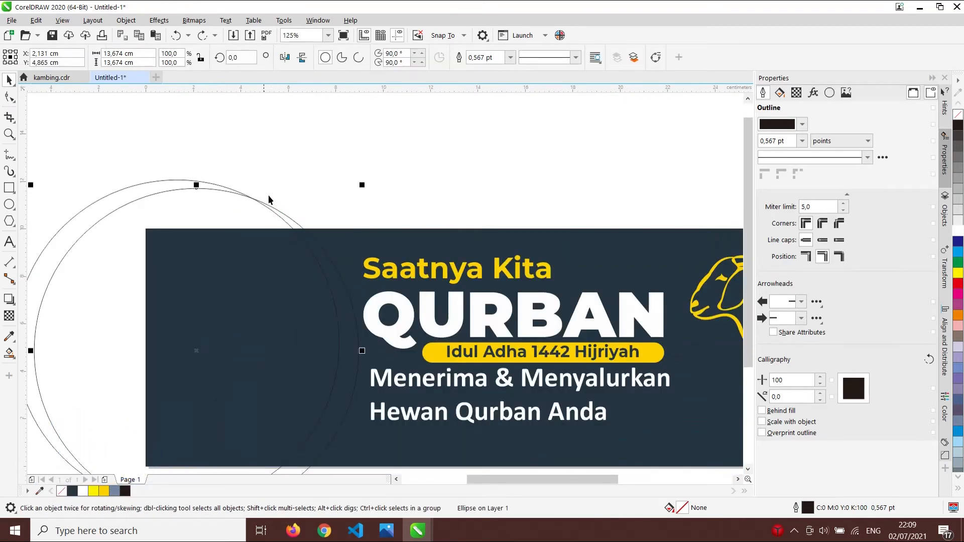
pyautogui.click(170, 182)
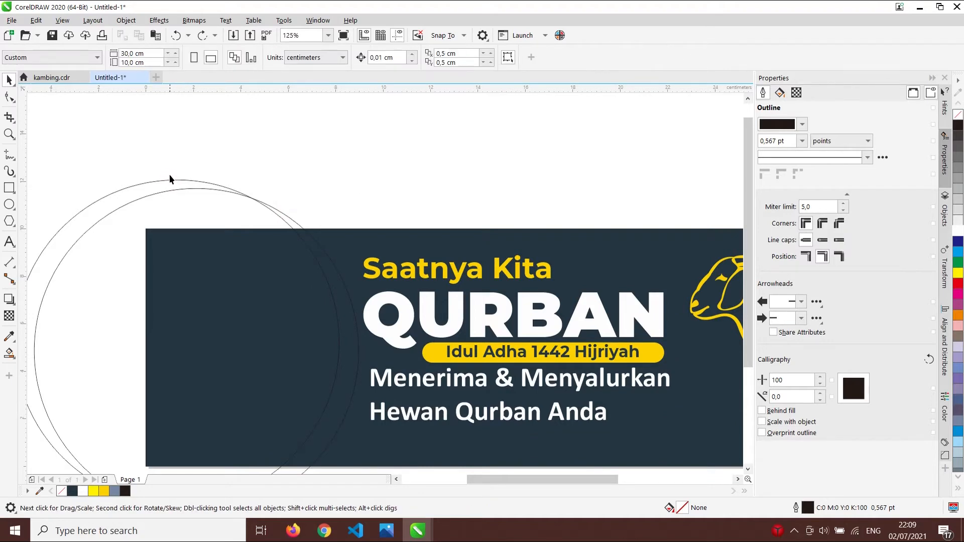
pyautogui.click(170, 180)
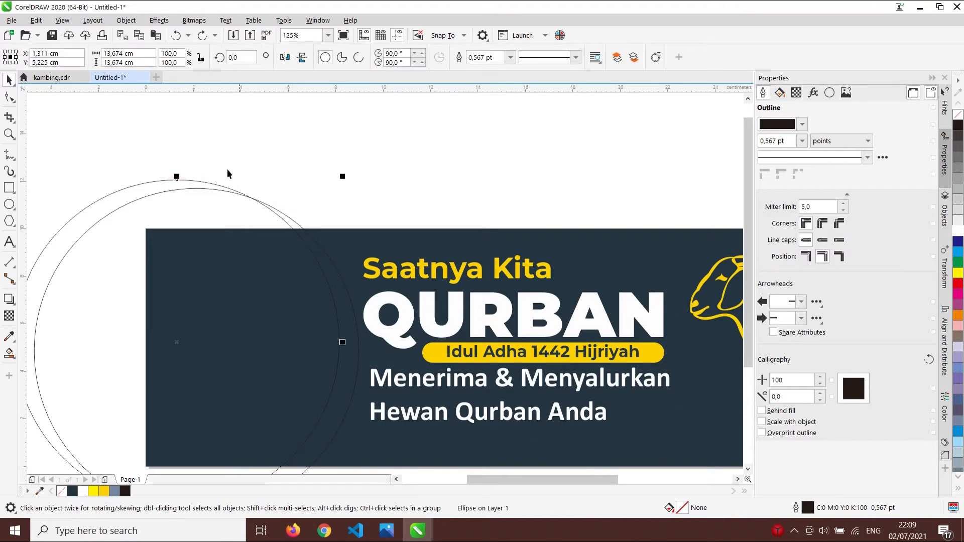
pyautogui.scroll(-3, 295, 211)
pyautogui.scroll(3, 294, 203)
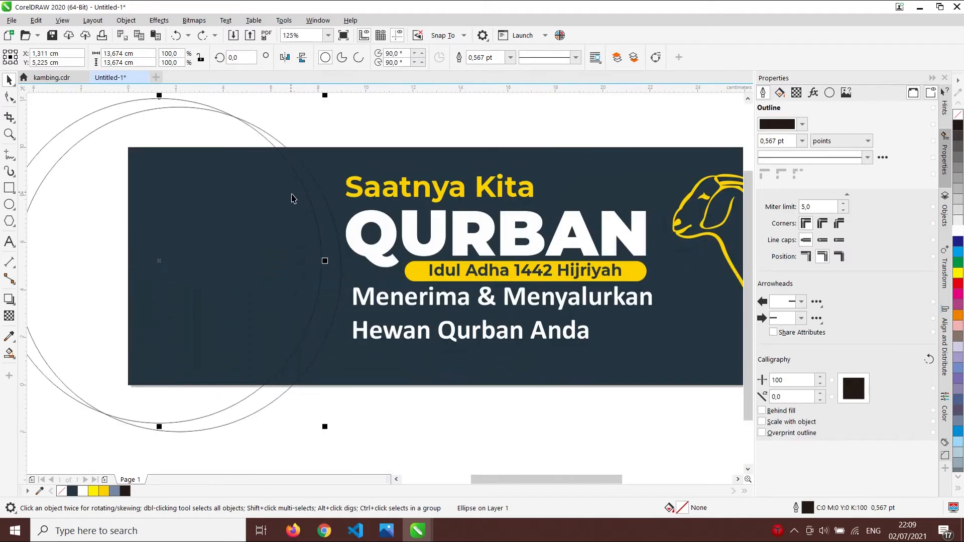
pyautogui.click(299, 122)
pyautogui.click(284, 149)
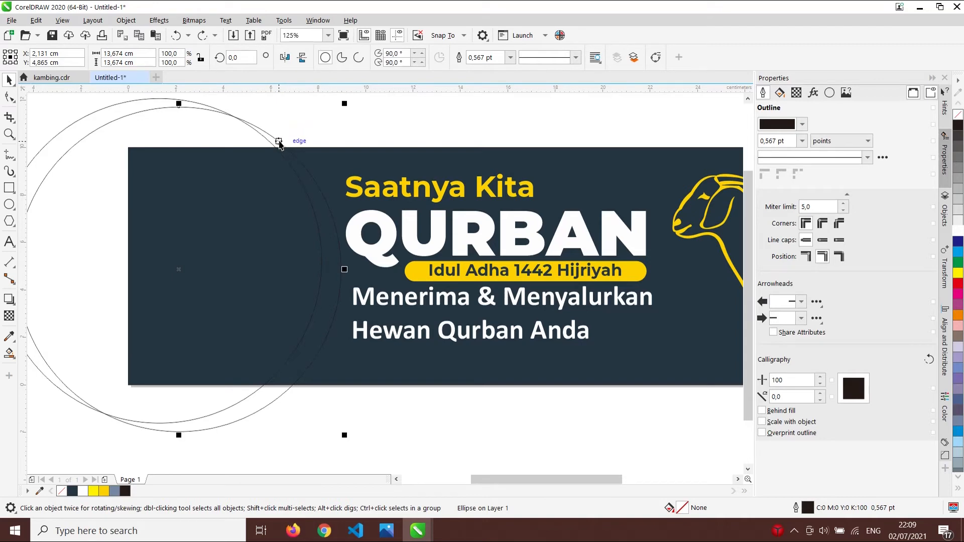
pyautogui.keyDown('shift'); pyautogui.click(111, 109); pyautogui.keyUp('shift')
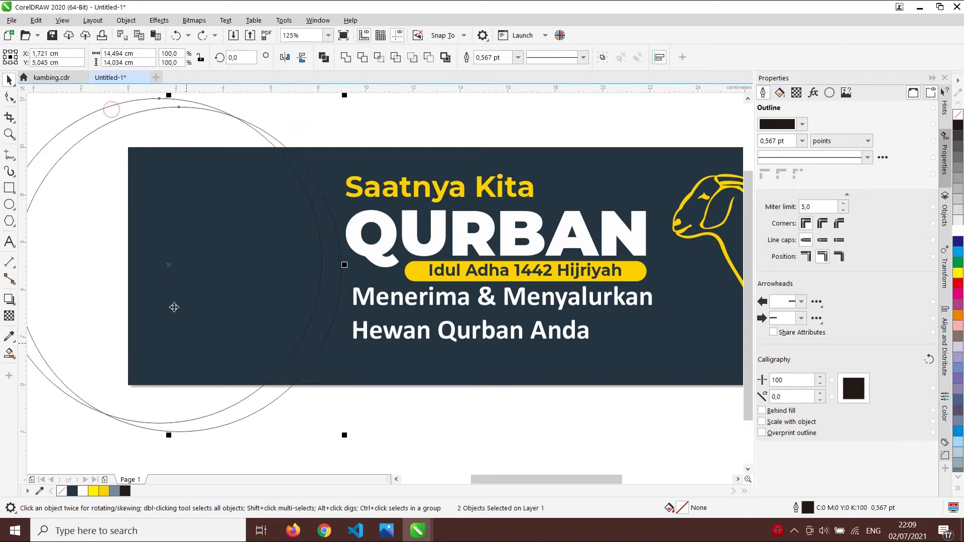
pyautogui.click(367, 57)
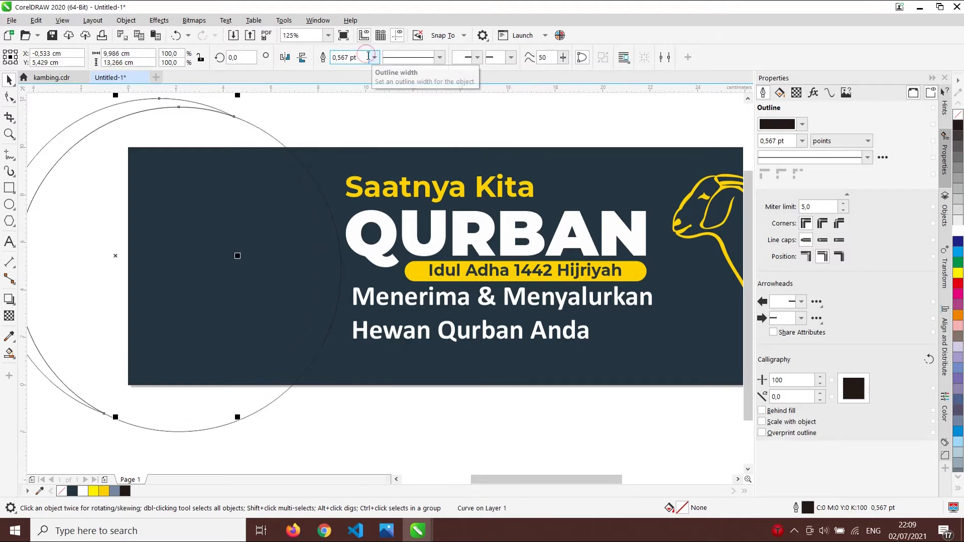
# - Send one circle behind the navy banner rectangle
pyautogui.click(354, 123)
pyautogui.click(218, 131)
pyautogui.moveTo(228, 132); pyautogui.dragTo(181, 142)
pyautogui.hotkey('ctrl', 'z')
pyautogui.click(122, 109)
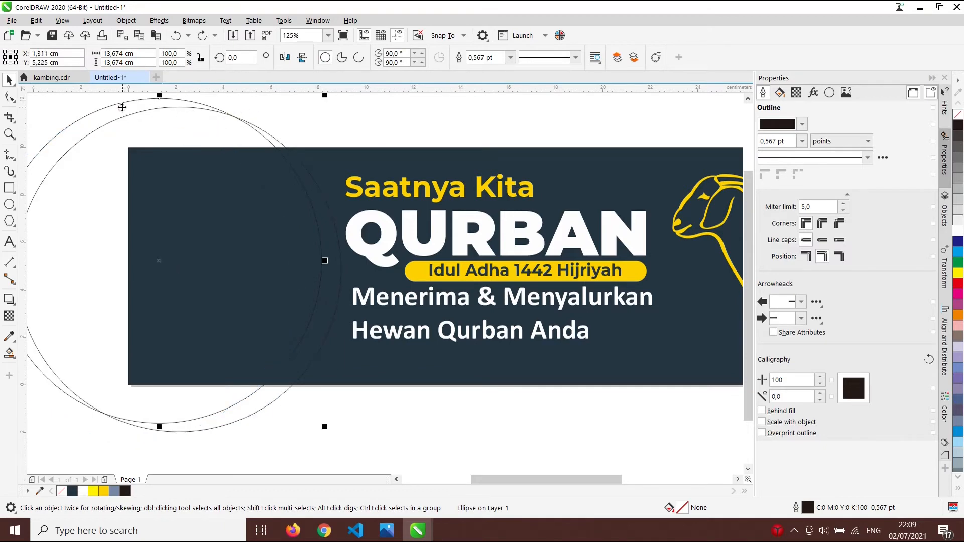
pyautogui.rightClick(122, 107)
pyautogui.click(64, 112)
pyautogui.scroll(-1, 159, 112)
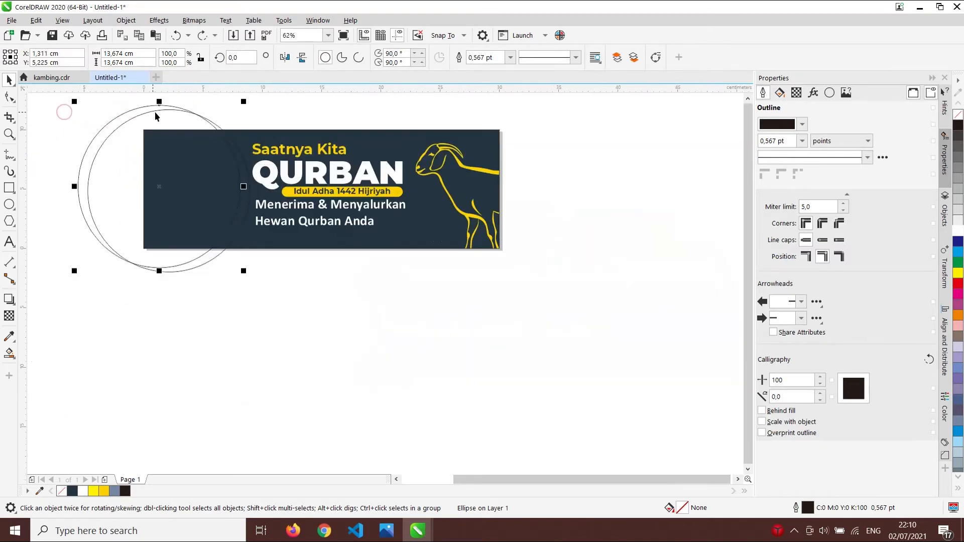
pyautogui.scroll(2, 129, 118)
pyautogui.scroll(-1, 137, 120)
pyautogui.scroll(-1, 137, 117)
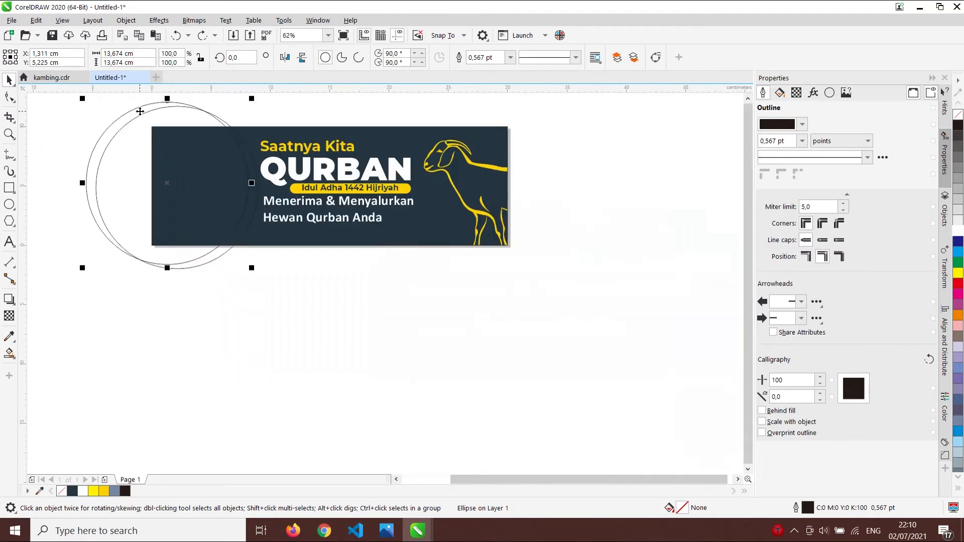
pyautogui.scroll(1, 146, 110)
pyautogui.rightClick(150, 107)
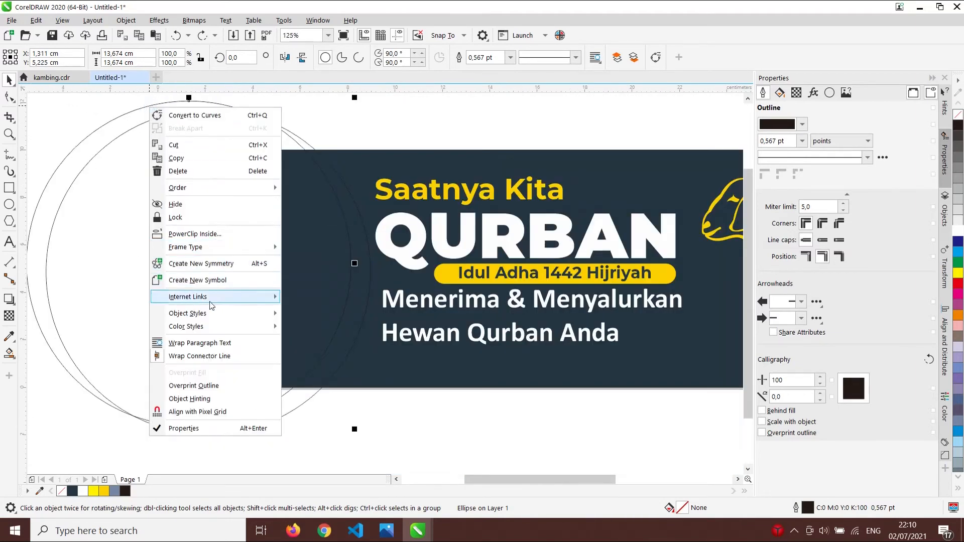
pyautogui.moveTo(216, 187)
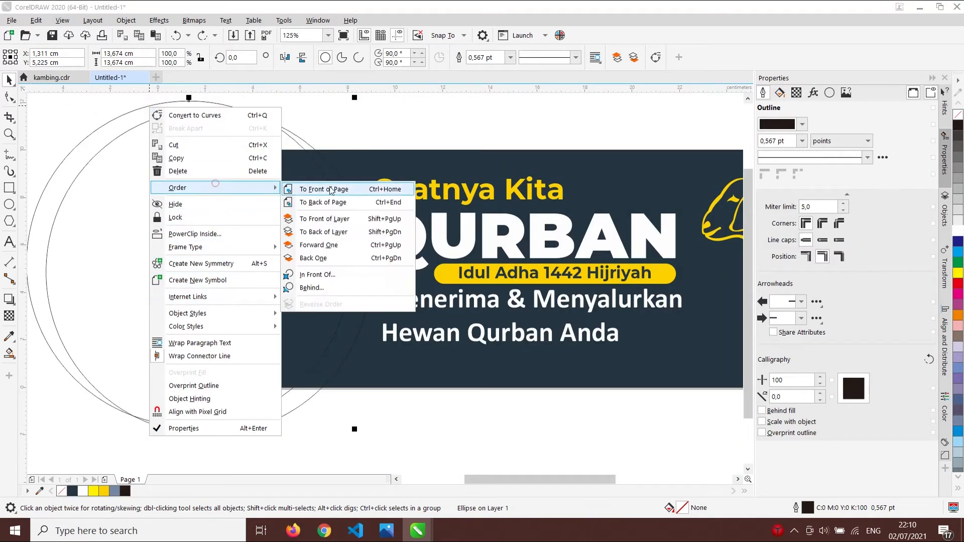
pyautogui.click(321, 217)
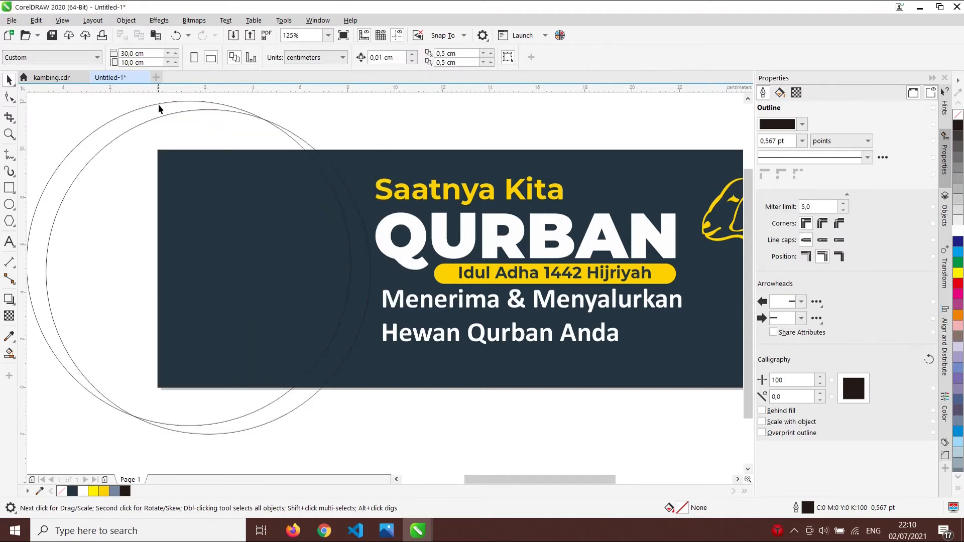
# - Trim the two circles again into a crescent and select the leftover left circle
pyautogui.click(157, 108)
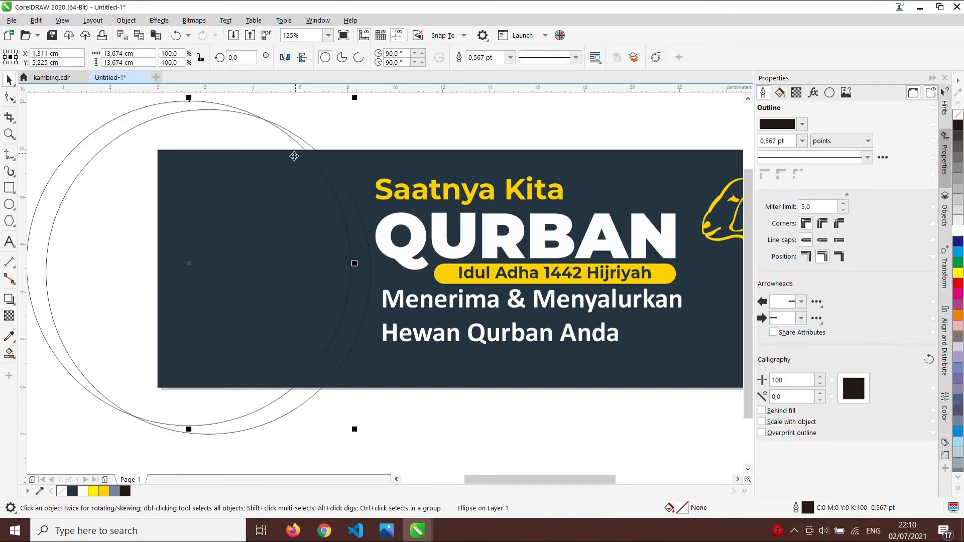
pyautogui.keyDown('shift'); pyautogui.click(303, 141); pyautogui.keyUp('shift')
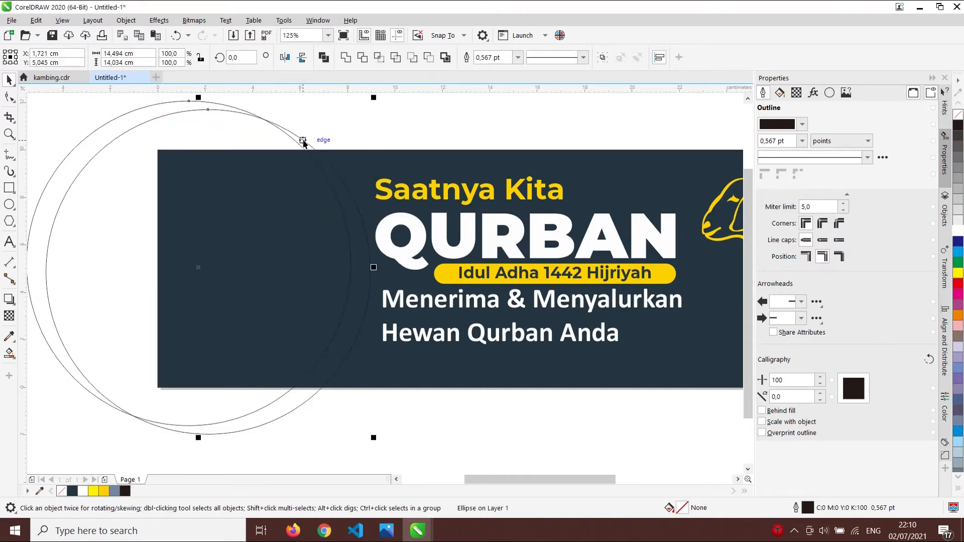
pyautogui.click(362, 57)
pyautogui.click(166, 135)
# - Delete the leftover circle and give the crescent a yellow fill with no outline
pyautogui.press('Delete')
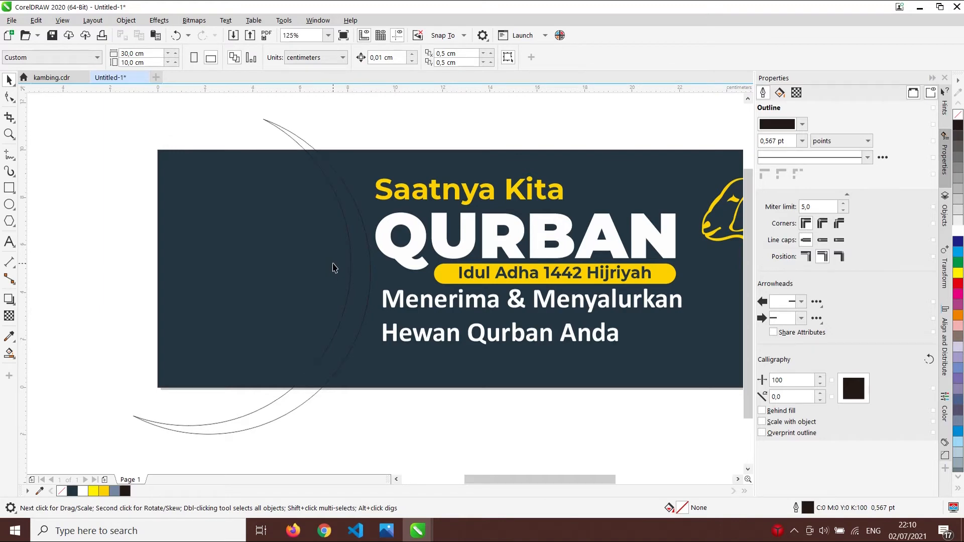
pyautogui.click(354, 203)
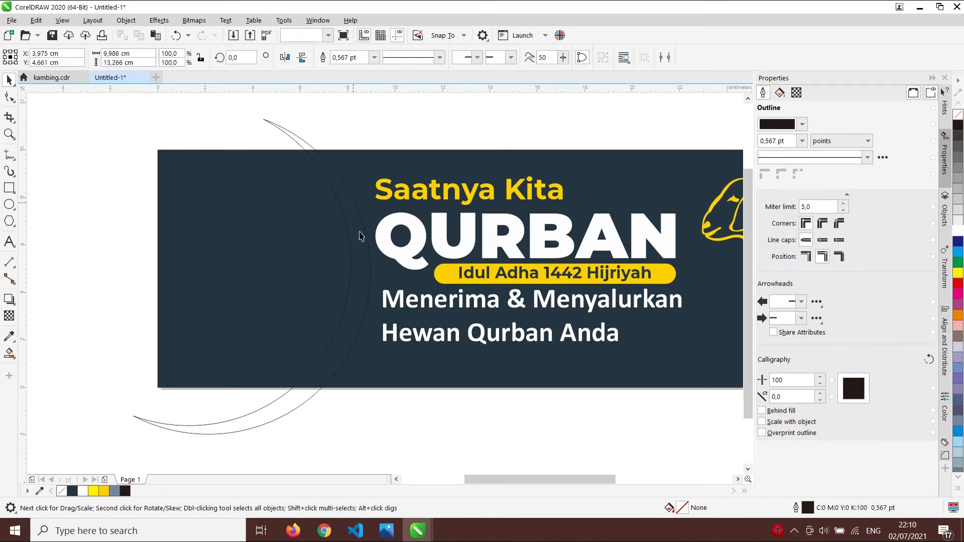
pyautogui.click(104, 492)
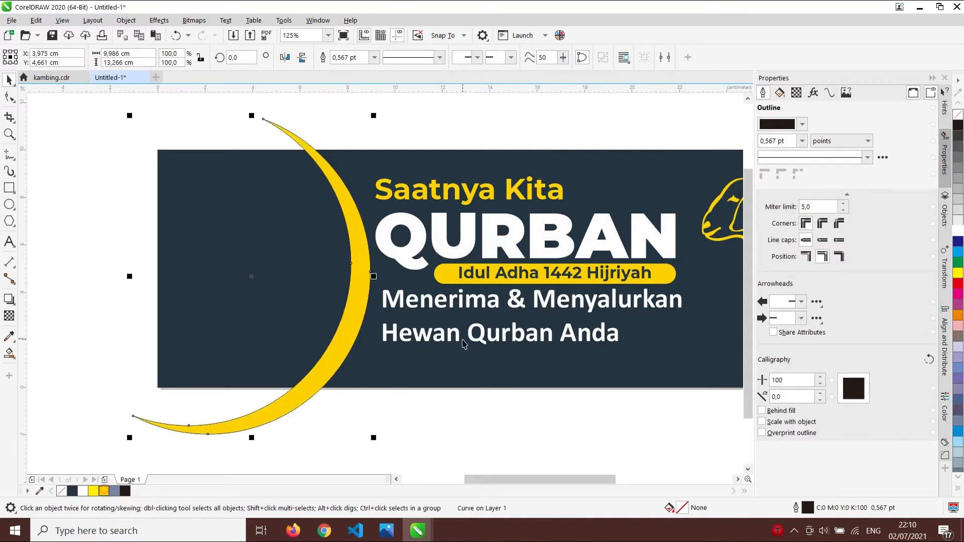
pyautogui.scroll(5, 324, 181)
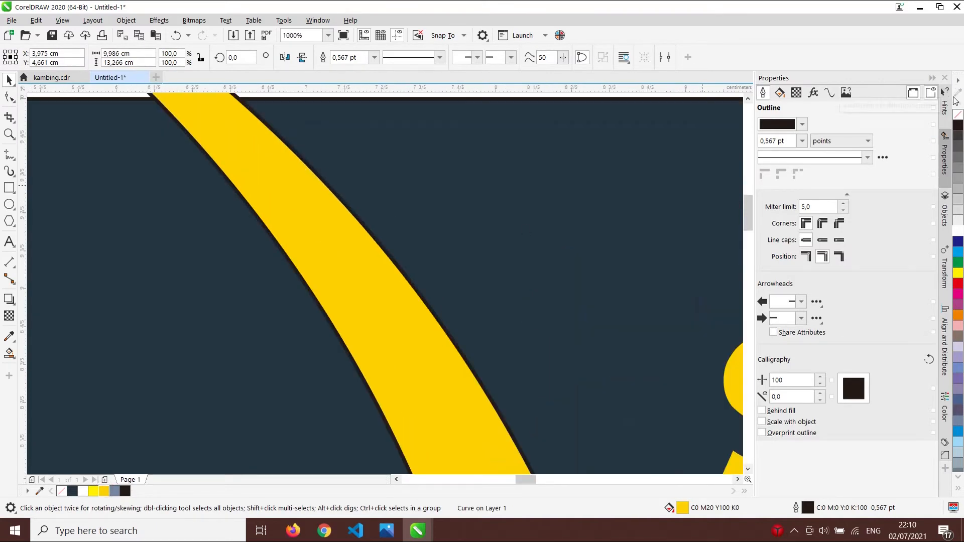
pyautogui.rightClick(959, 116)
pyautogui.scroll(-3, 383, 230)
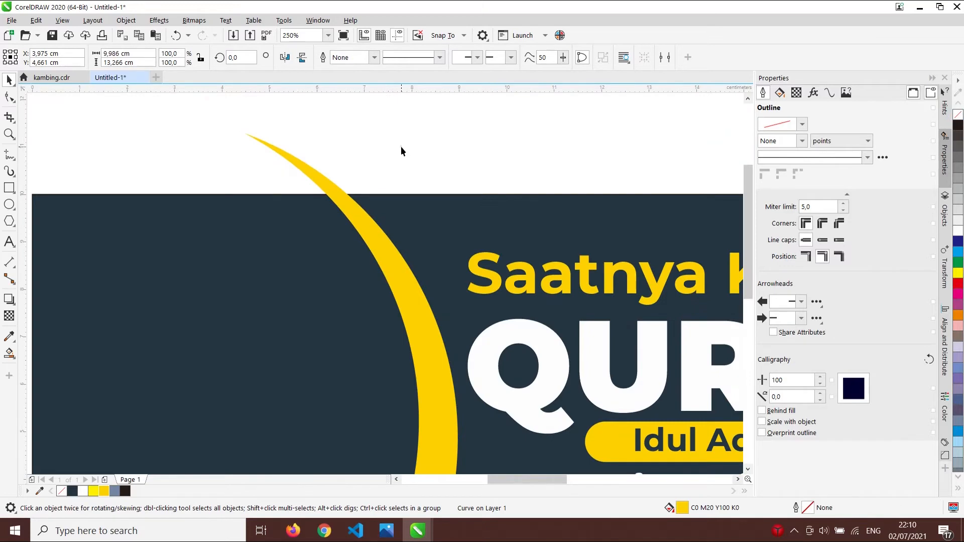
pyautogui.scroll(-3, 401, 151)
pyautogui.scroll(2, 330, 181)
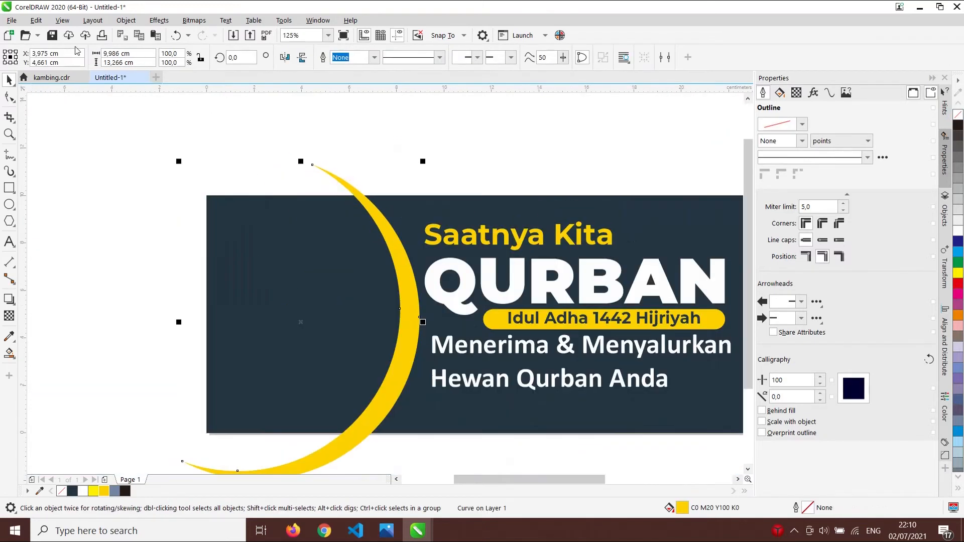
# - PowerClip the yellow crescent inside the navy banner rectangle
pyautogui.click(126, 20)
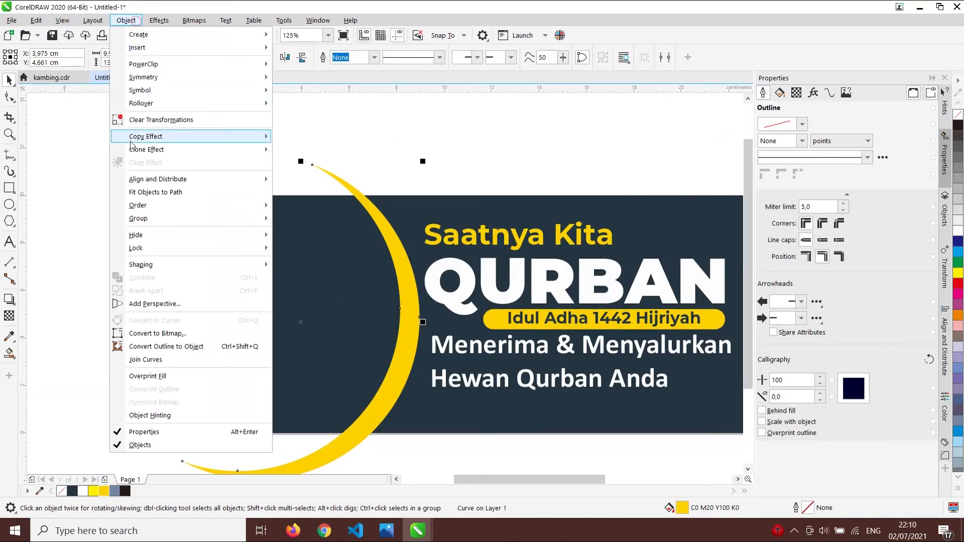
pyautogui.moveTo(143, 63)
pyautogui.click(307, 64)
pyautogui.click(299, 237)
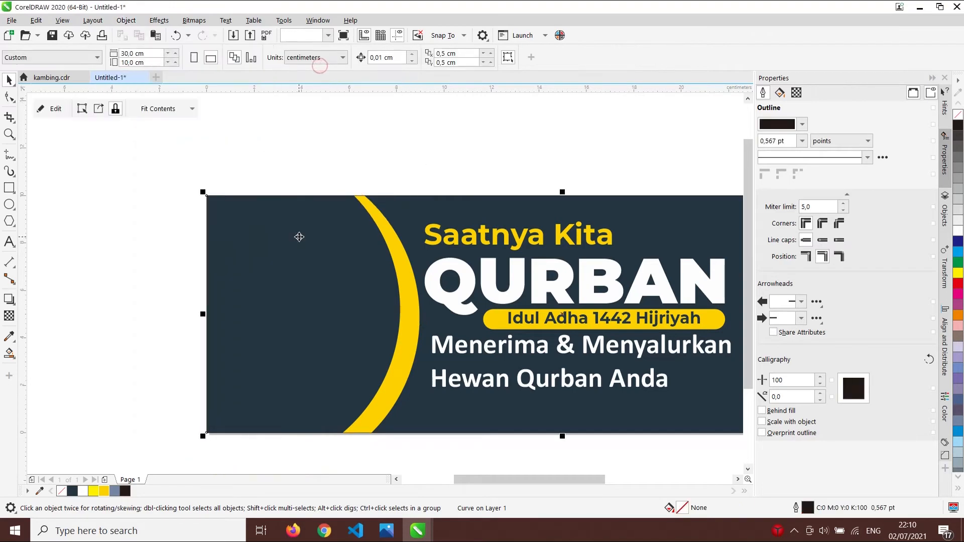
pyautogui.click(347, 152)
pyautogui.scroll(-2, 405, 168)
pyautogui.scroll(2, 483, 182)
pyautogui.scroll(-1, 483, 183)
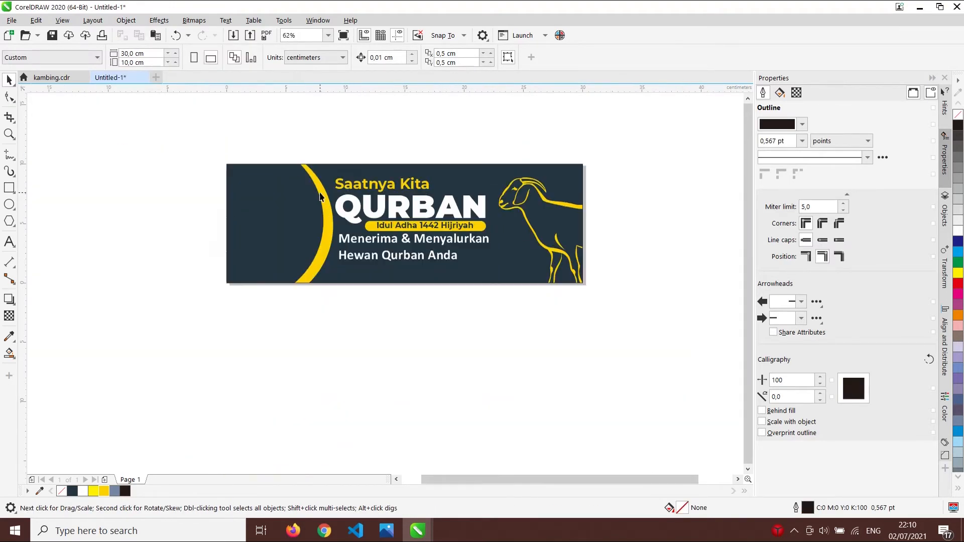
pyautogui.scroll(1, 321, 195)
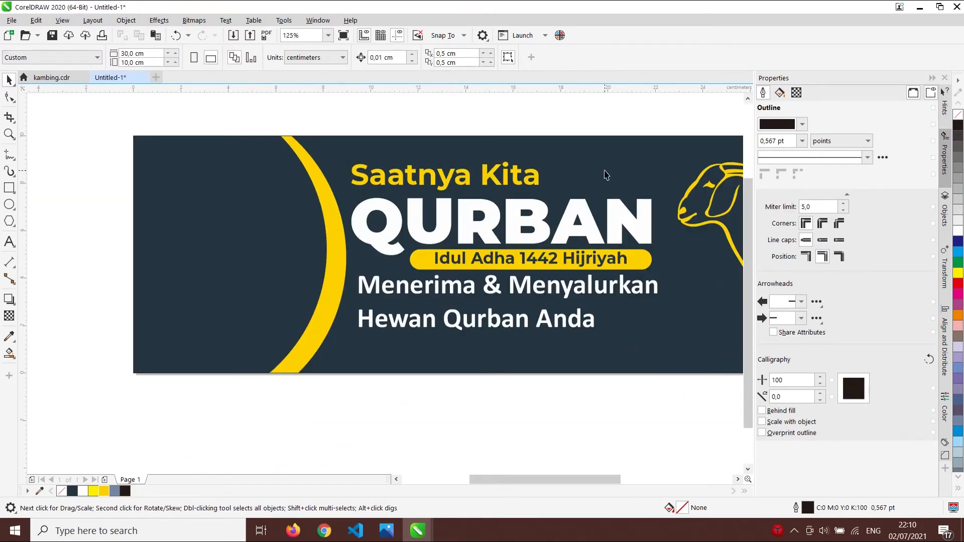
pyautogui.click(605, 172)
# - Inside the banner's PowerClip, trim the crescent's bottom end with a helper rectangle
pyautogui.keyDown('ctrl'); pyautogui.click(264, 161); pyautogui.keyUp('ctrl')
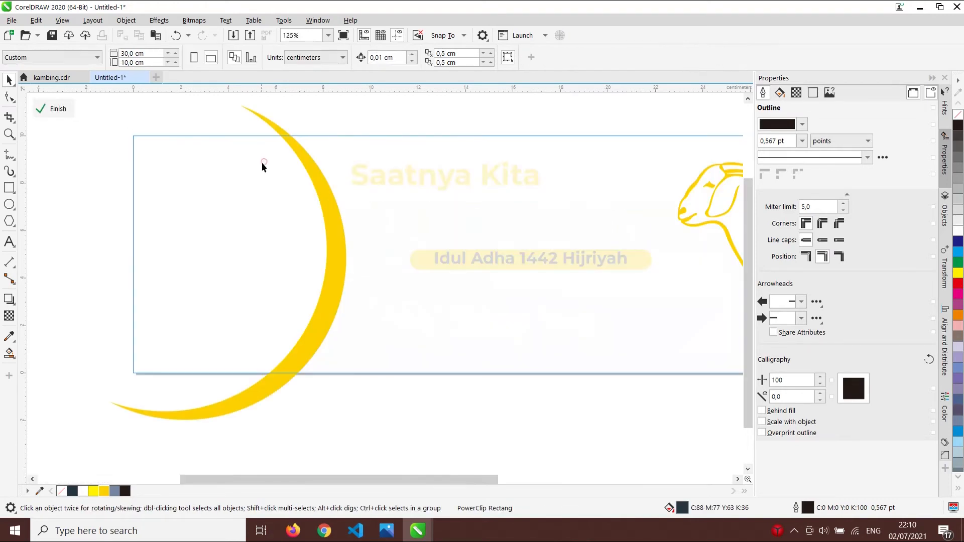
pyautogui.scroll(-2, 301, 130)
pyautogui.click(310, 154)
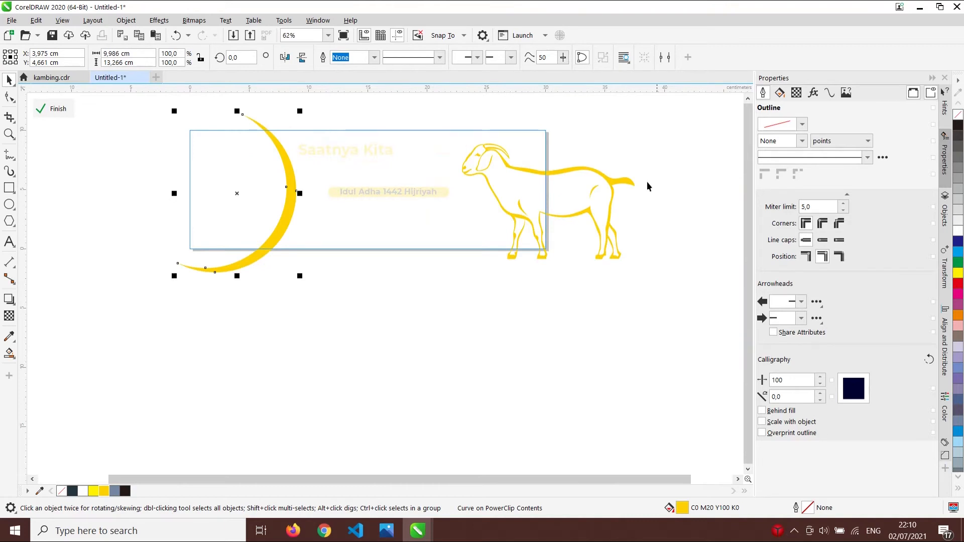
pyautogui.click(9, 188)
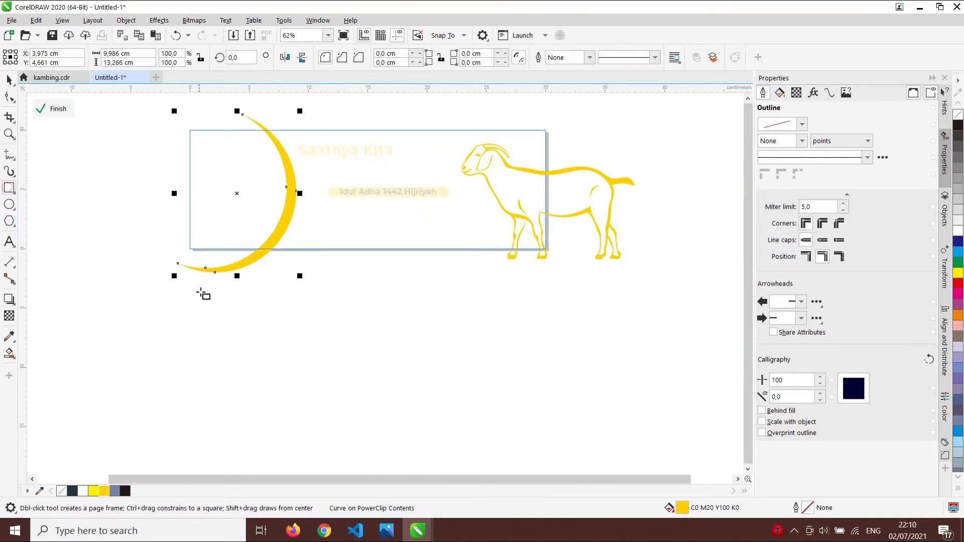
pyautogui.scroll(3, 258, 256)
pyautogui.scroll(-1, 316, 248)
pyautogui.moveTo(103, 243); pyautogui.dragTo(415, 322)
pyautogui.press('space')
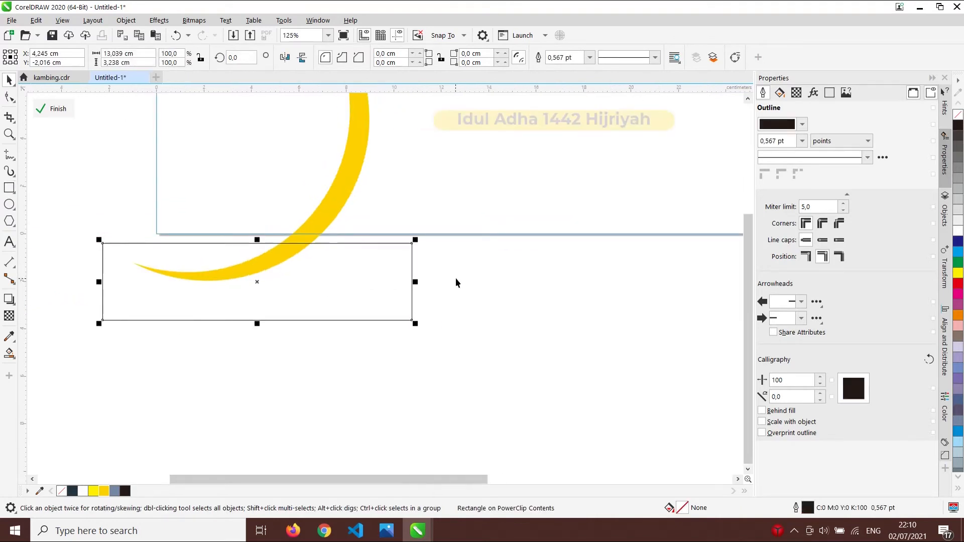
pyautogui.scroll(-2, 452, 284)
pyautogui.keyDown('shift'); pyautogui.click(399, 216); pyautogui.keyUp('shift')
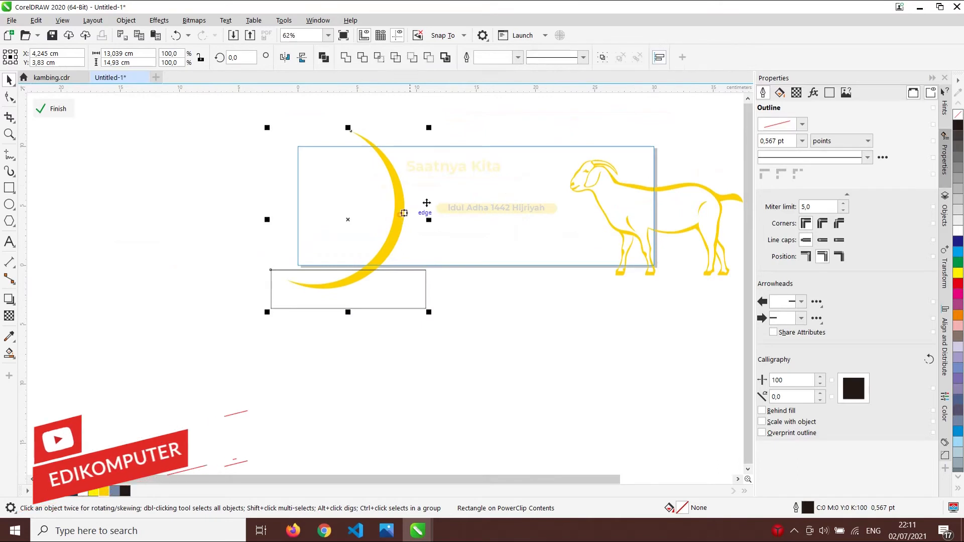
pyautogui.click(362, 57)
# - Trim the crescent's top end with the same rectangle, then delete the rectangle
pyautogui.moveTo(387, 286); pyautogui.dragTo(404, 138)
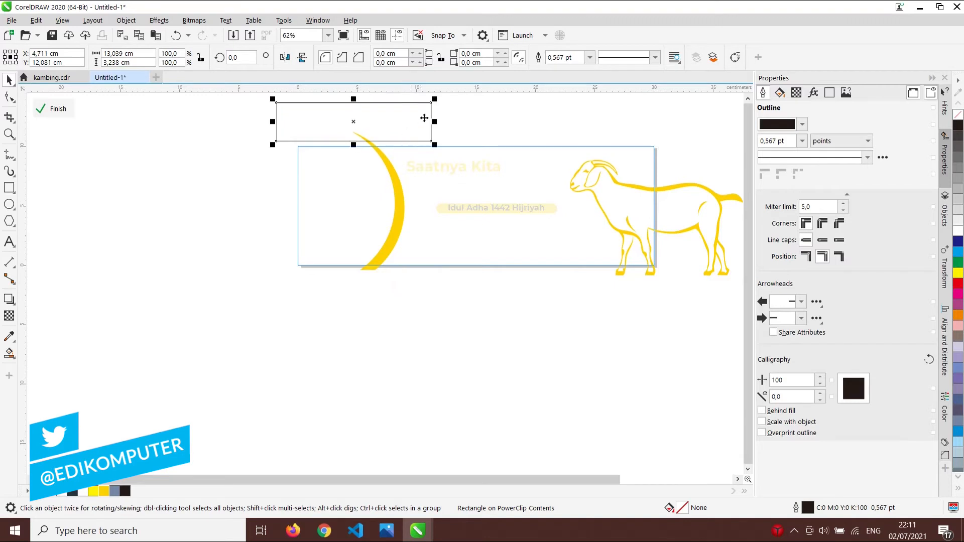
pyautogui.keyDown('shift'); pyautogui.click(399, 221); pyautogui.keyUp('shift')
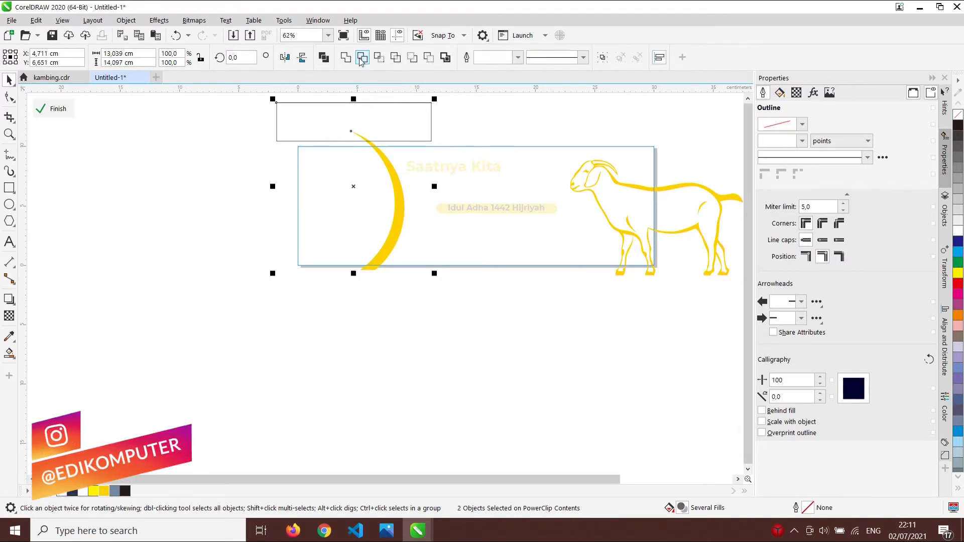
pyautogui.click(362, 57)
pyautogui.click(383, 121)
pyautogui.press('Delete')
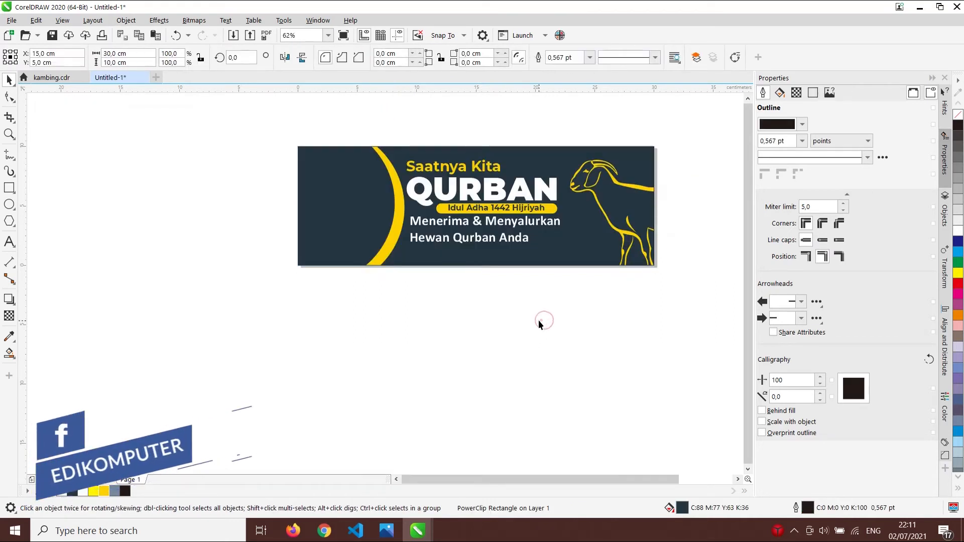
# - Finish editing the banner's PowerClip contents and clear the selection
pyautogui.click(592, 204)
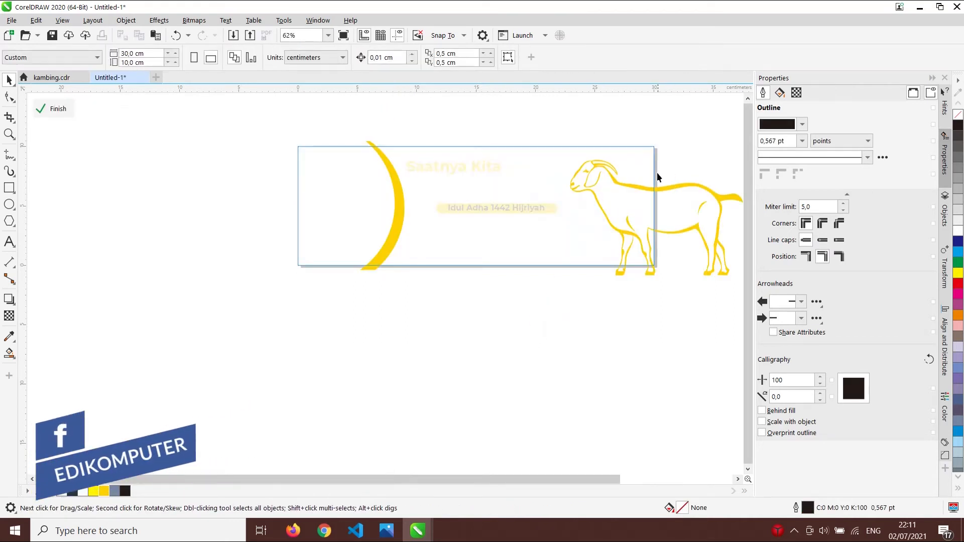
pyautogui.click(547, 330)
pyautogui.click(508, 322)
pyautogui.click(511, 347)
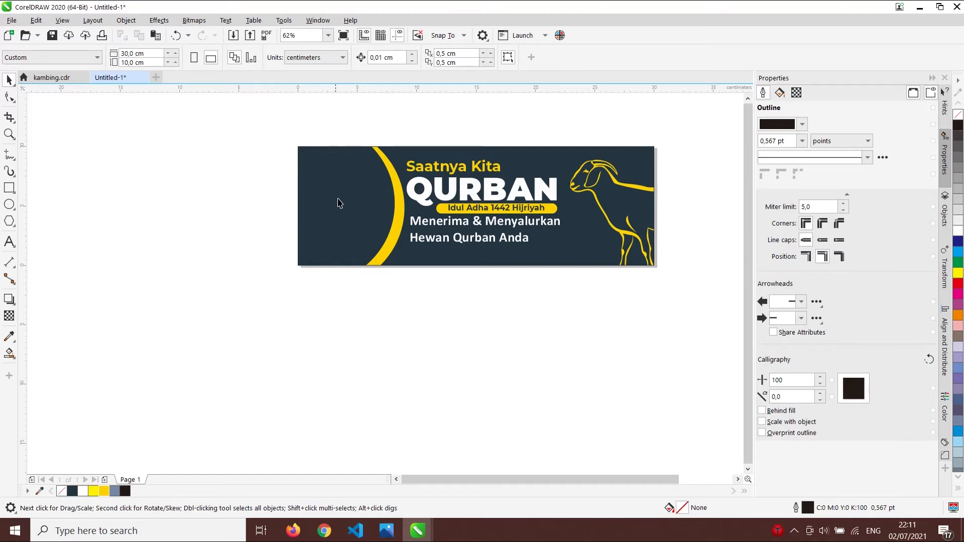
pyautogui.scroll(3, 338, 203)
# - Draw a hexagon near the banner's top-left and shrink it to 94%
pyautogui.scroll(-4, 325, 192)
pyautogui.scroll(2, 377, 155)
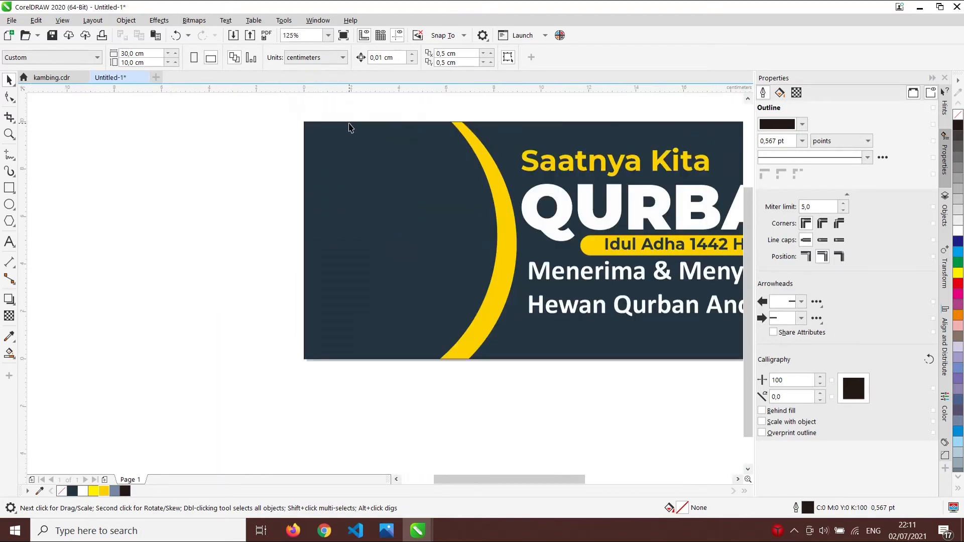
pyautogui.click(9, 221)
pyautogui.click(54, 226)
pyautogui.scroll(2, 351, 153)
pyautogui.scroll(-1, 336, 165)
pyautogui.scroll(-1, 334, 165)
pyautogui.moveTo(321, 151); pyautogui.dragTo(366, 194)
pyautogui.press('space')
pyautogui.scroll(2, 351, 172)
pyautogui.moveTo(390, 267); pyautogui.dragTo(382, 256)
pyautogui.scroll(-2, 349, 208)
pyautogui.scroll(1, 344, 204)
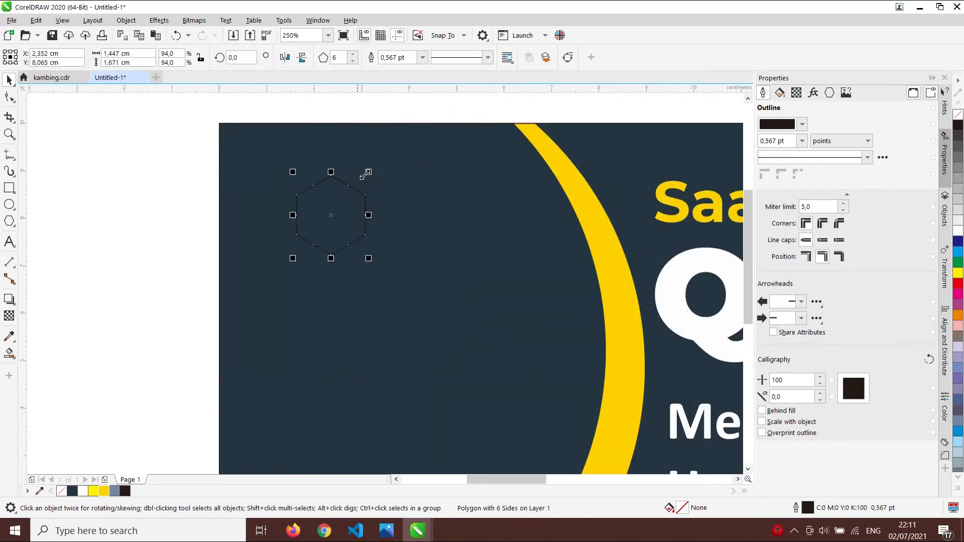
pyautogui.scroll(1, 339, 208)
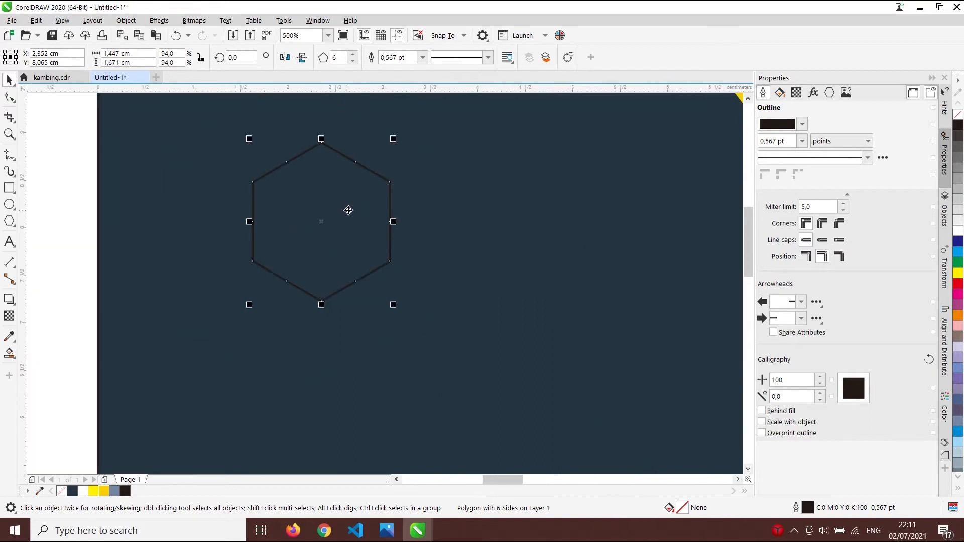
# - Duplicate the hexagon, scale the copy to about 80%, and centre both hexagons
pyautogui.hotkey('ctrl', 'd')
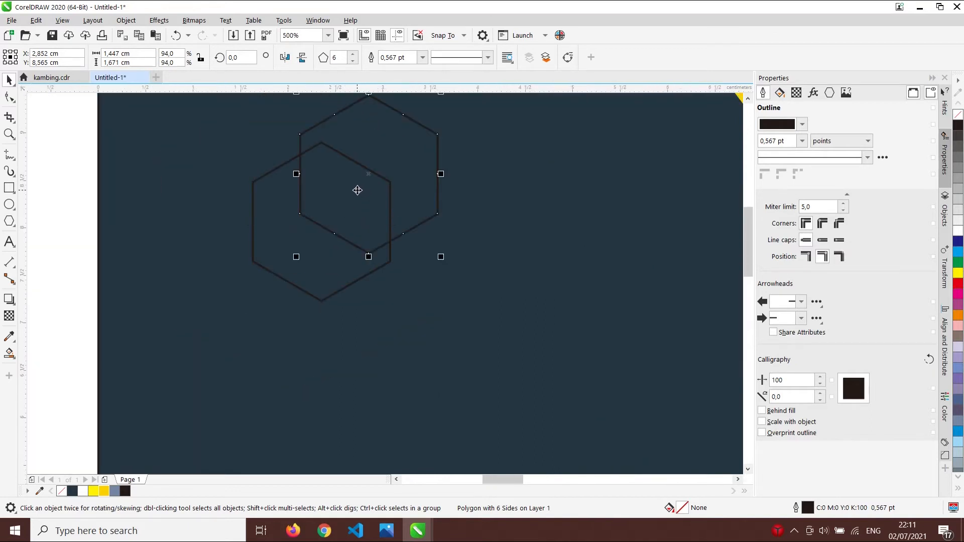
pyautogui.scroll(-1, 432, 150)
pyautogui.scroll(1, 439, 129)
pyautogui.moveTo(438, 129); pyautogui.dragTo(424, 147)
pyautogui.keyDown('shift'); pyautogui.click(283, 248); pyautogui.keyUp('shift')
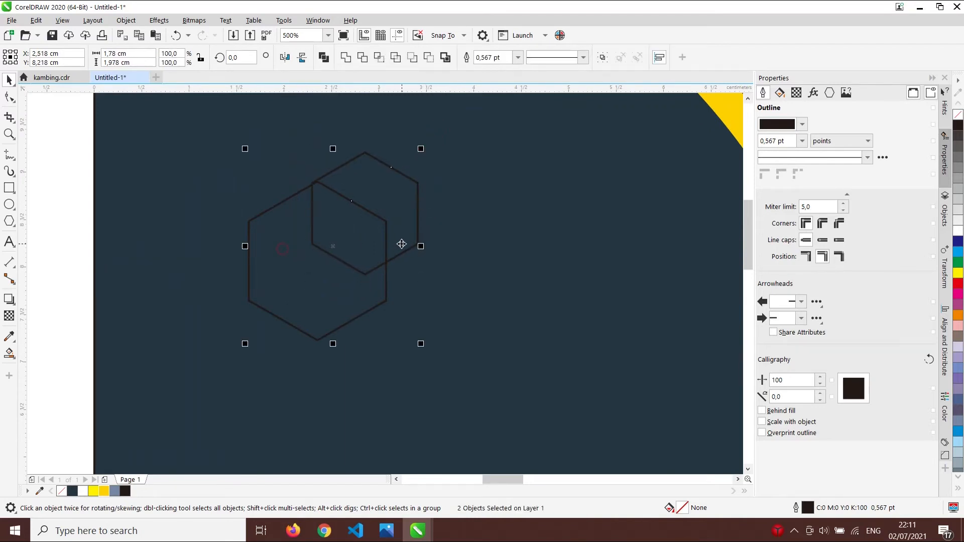
pyautogui.press('c')
pyautogui.press('e')
pyautogui.scroll(-3, 337, 190)
pyautogui.click(350, 153)
pyautogui.scroll(5, 340, 206)
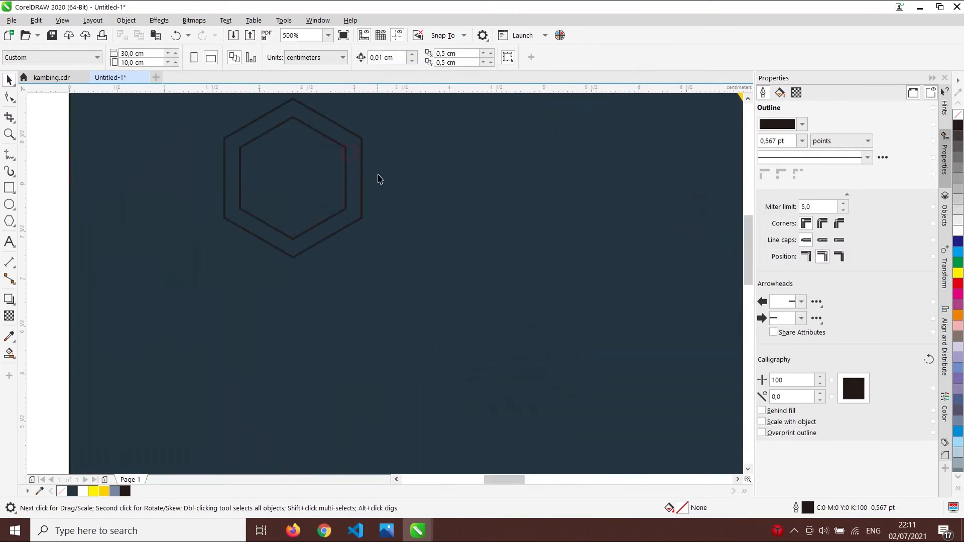
# - Set the outer hexagon's outline width to 1.5 pt
pyautogui.click(360, 151)
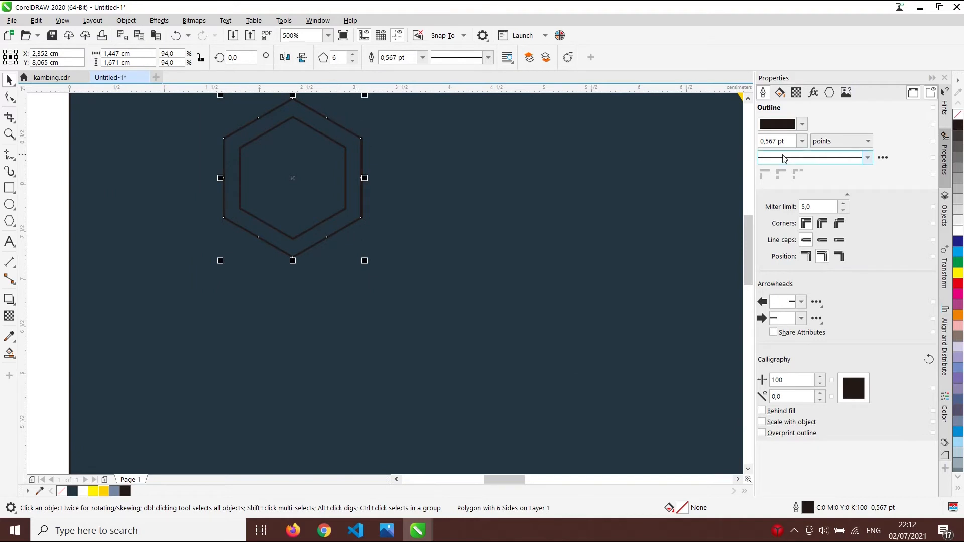
pyautogui.click(803, 141)
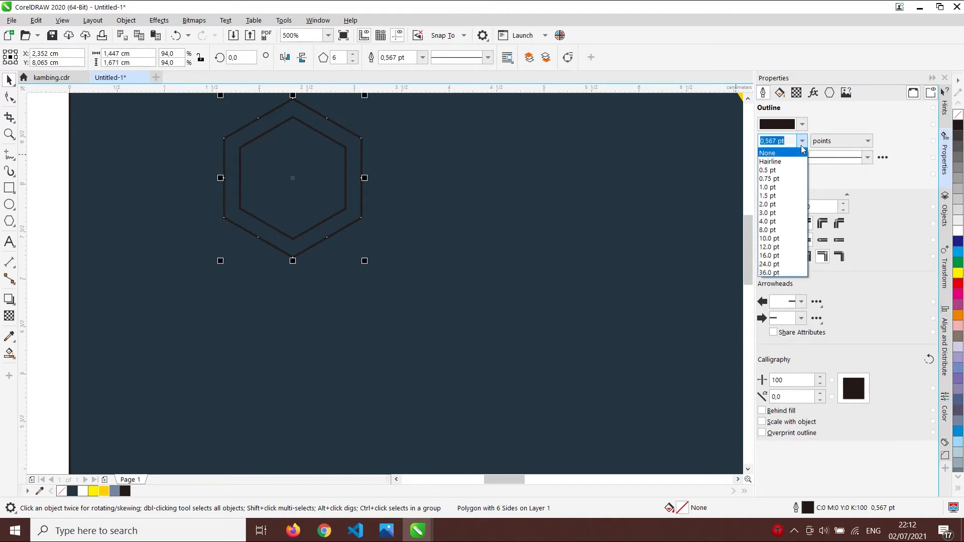
pyautogui.click(773, 187)
pyautogui.scroll(-4, 414, 184)
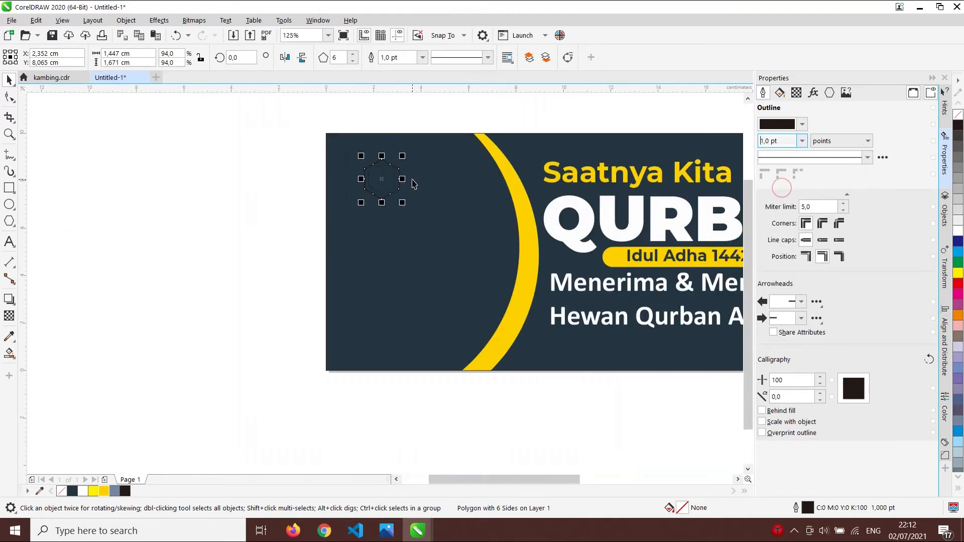
pyautogui.scroll(2, 397, 168)
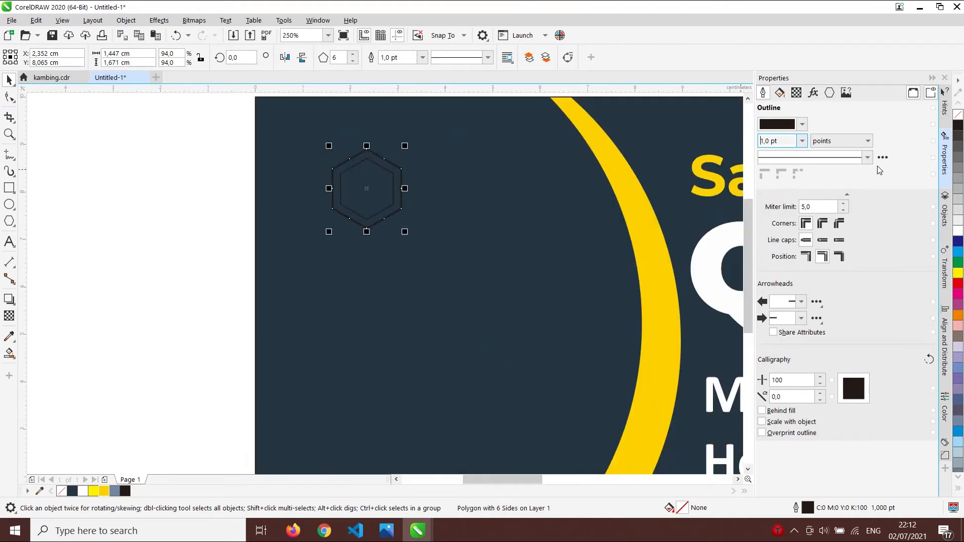
pyautogui.click(803, 142)
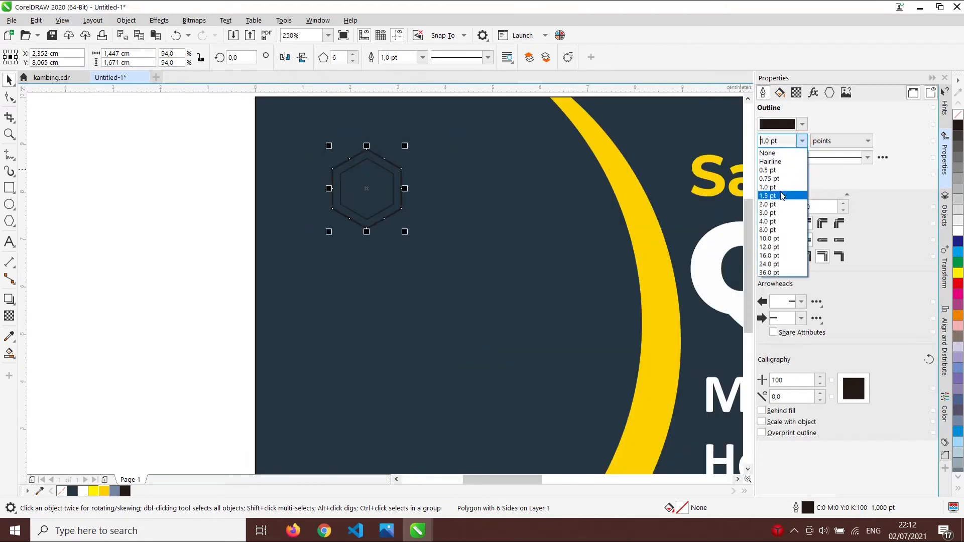
pyautogui.click(780, 196)
# - Make the outlines of both hexagons white
pyautogui.click(366, 175)
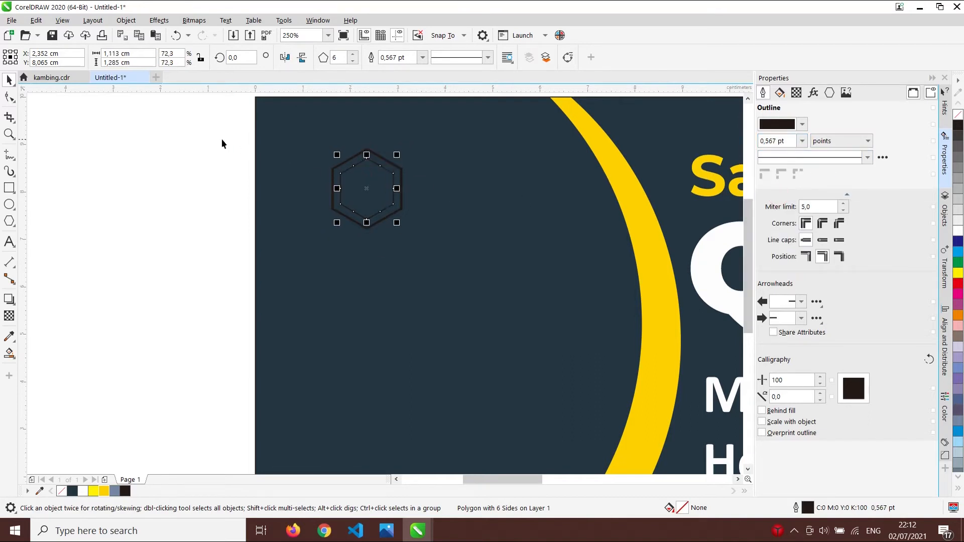
pyautogui.moveTo(148, 131); pyautogui.dragTo(434, 262)
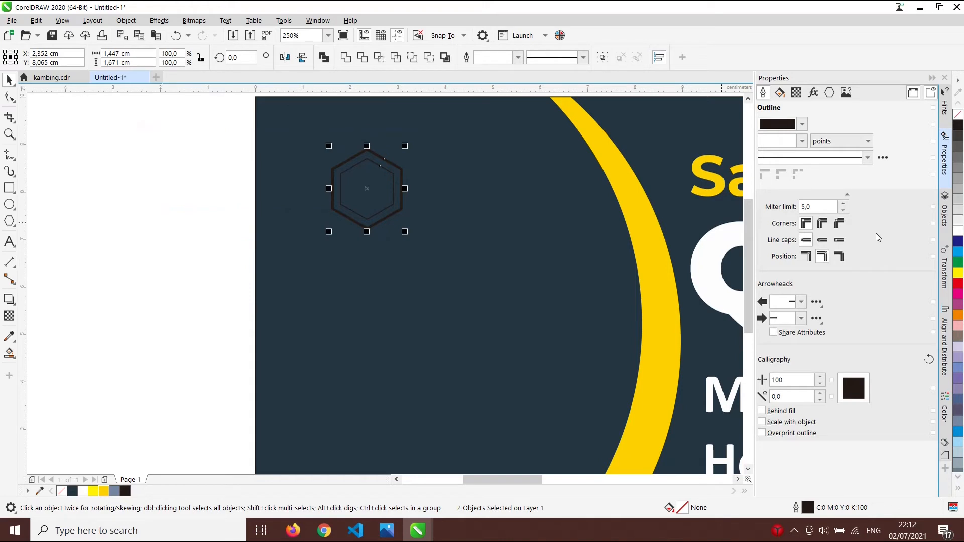
pyautogui.rightClick(959, 231)
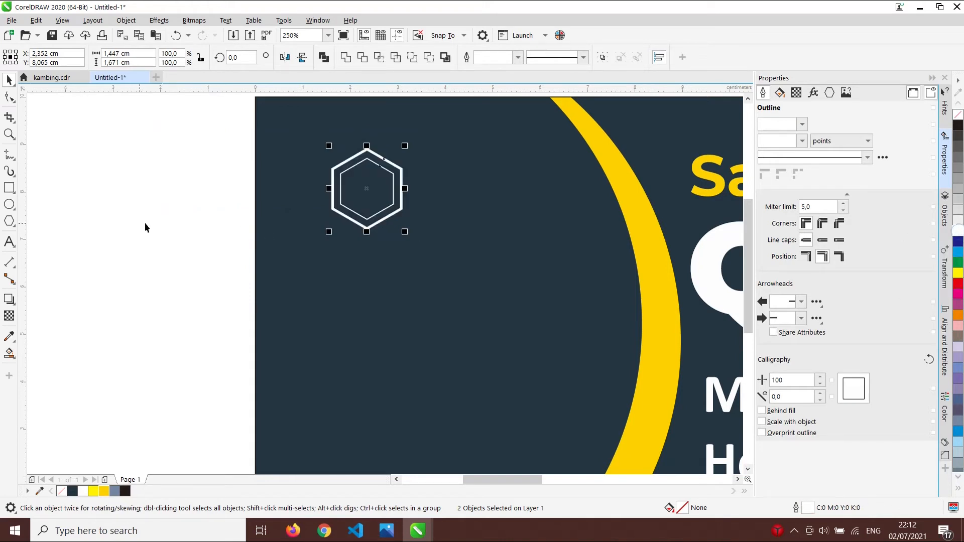
pyautogui.click(141, 222)
pyautogui.scroll(-1, 454, 222)
# - Add 'LOGO' text beside the hexagons in Montserrat Black
pyautogui.click(9, 242)
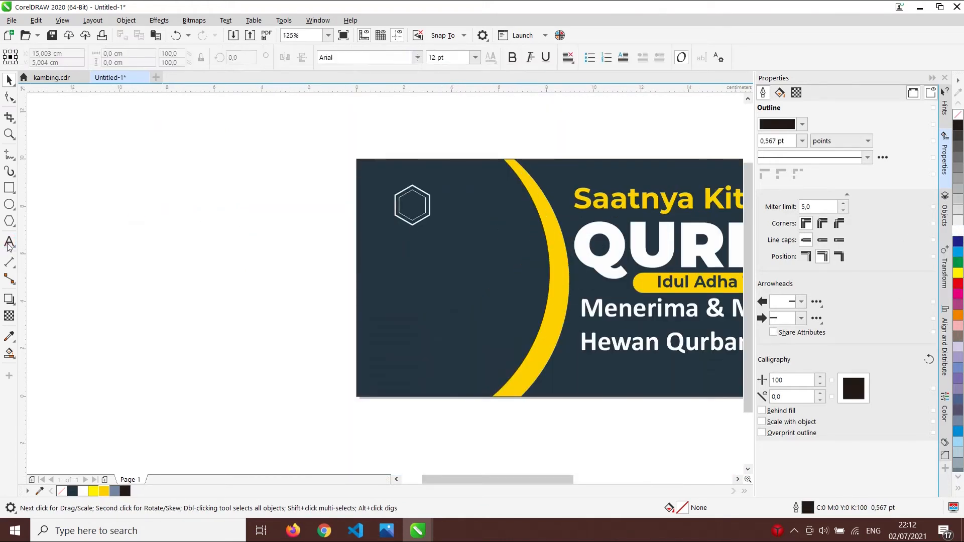
pyautogui.click(443, 203)
pyautogui.write('LOGO')
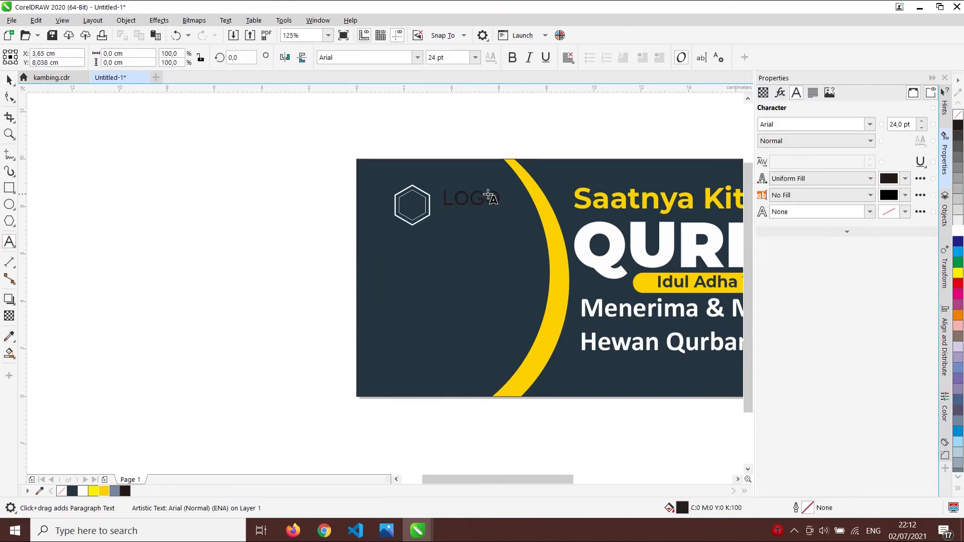
pyautogui.hotkey('ctrl', 'space')
pyautogui.scroll(2, 408, 205)
pyautogui.scroll(-2, 542, 195)
pyautogui.scroll(1, 565, 201)
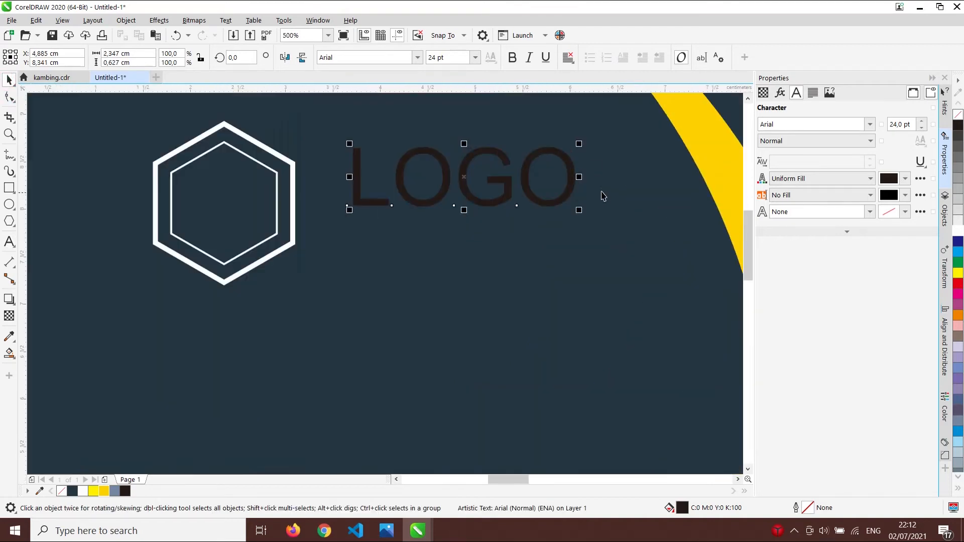
pyautogui.moveTo(569, 196); pyautogui.dragTo(541, 209)
pyautogui.click(410, 56)
pyautogui.click(418, 57)
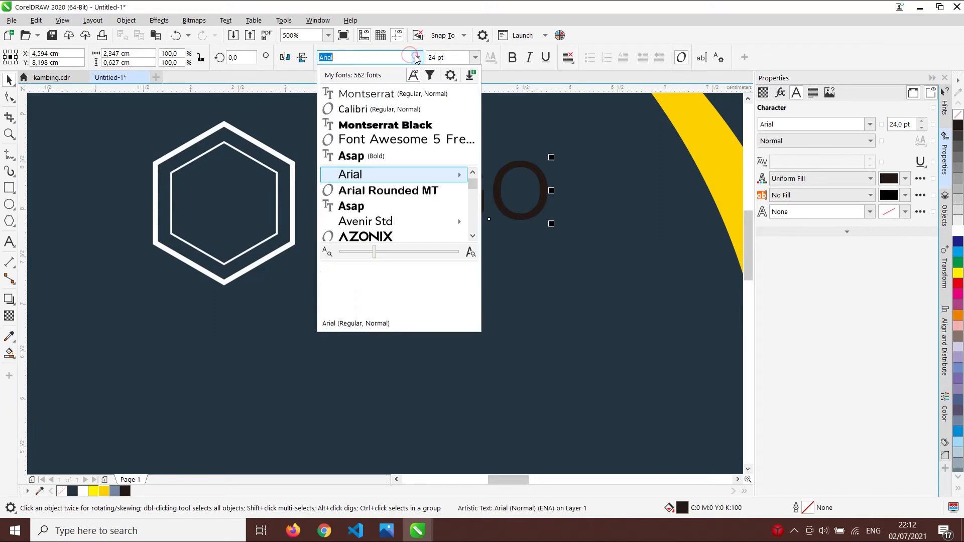
pyautogui.click(406, 126)
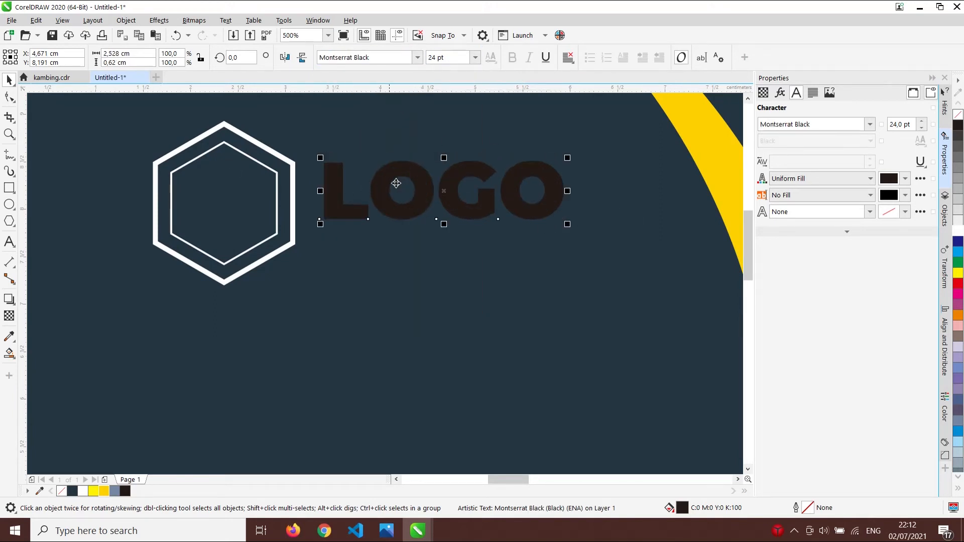
# - Add a smaller bold Montserrat 'tagline Logo' copy below LOGO
pyautogui.moveTo(380, 185); pyautogui.dragTo(389, 255)
pyautogui.doubleClick(389, 255)
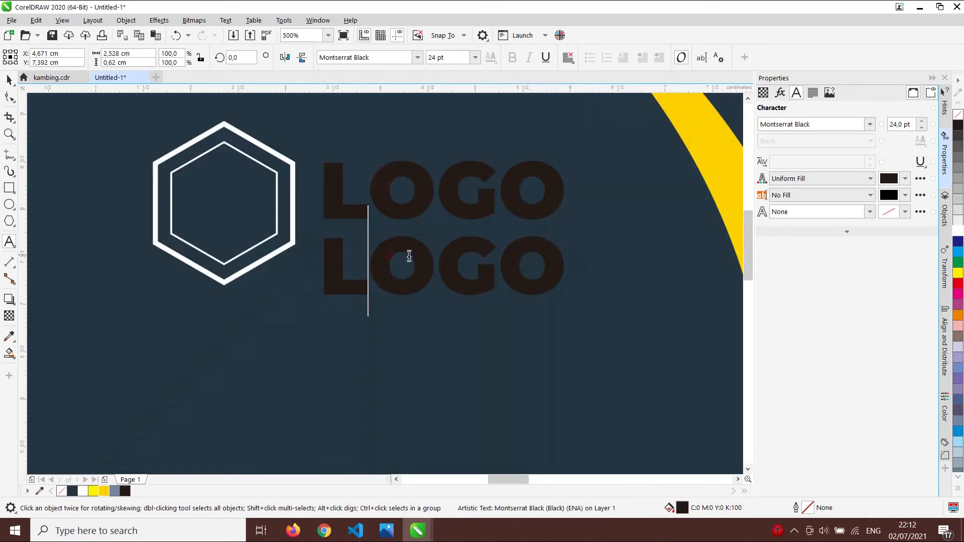
pyautogui.doubleClick(407, 257)
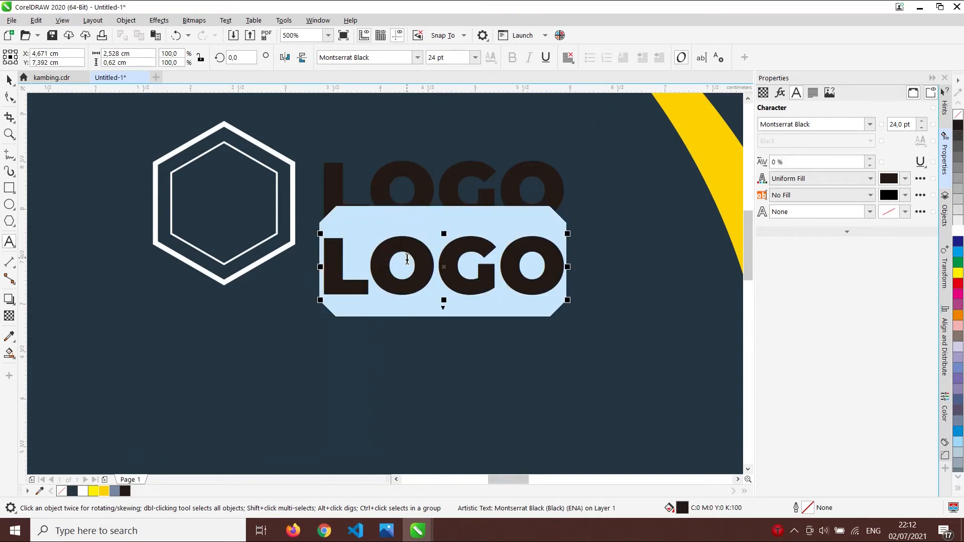
pyautogui.write('taglin')
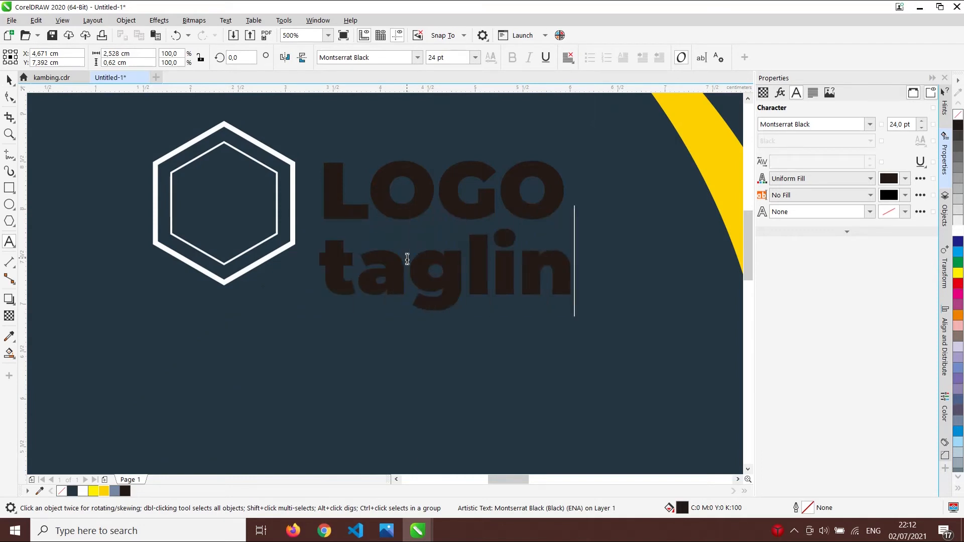
pyautogui.write('e Logo')
pyautogui.click(9, 79)
pyautogui.click(417, 57)
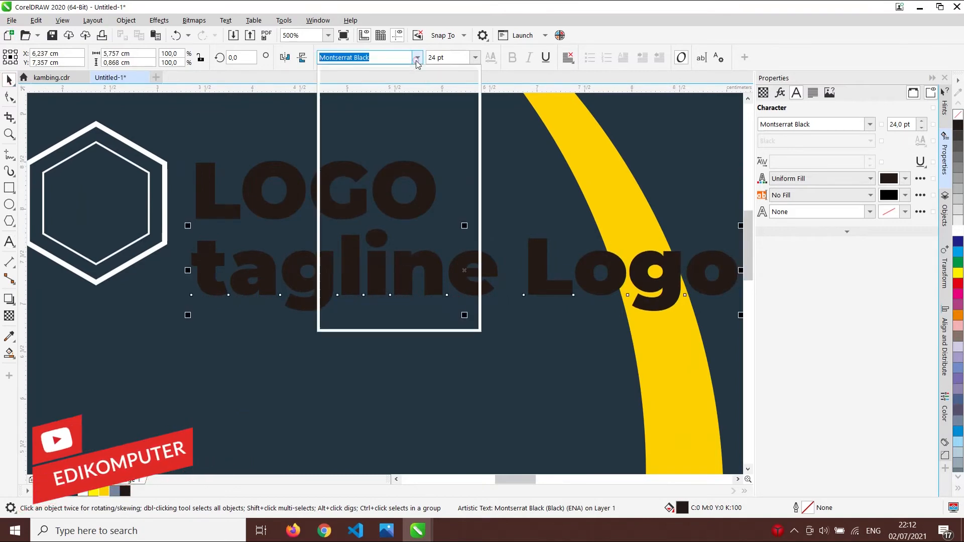
pyautogui.click(382, 107)
pyautogui.click(512, 57)
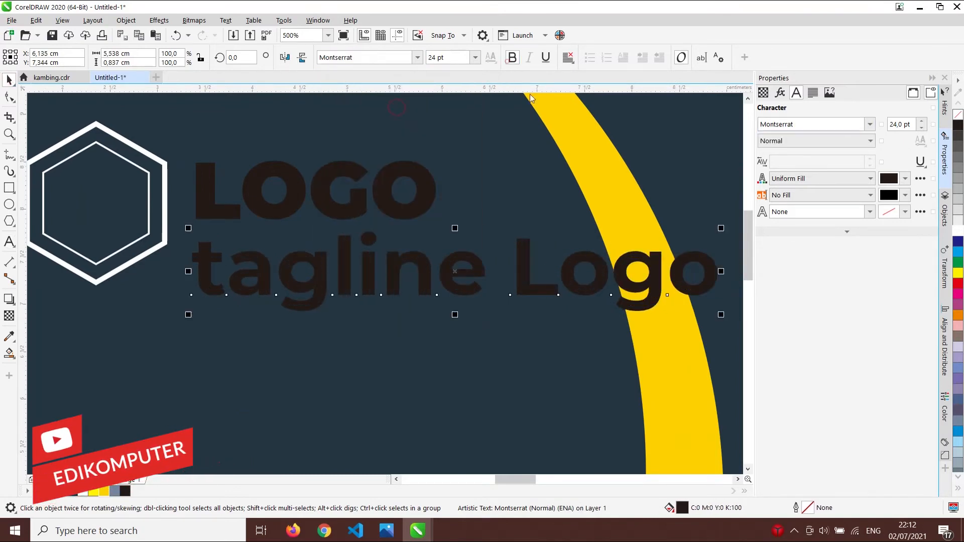
pyautogui.moveTo(725, 316); pyautogui.dragTo(446, 335)
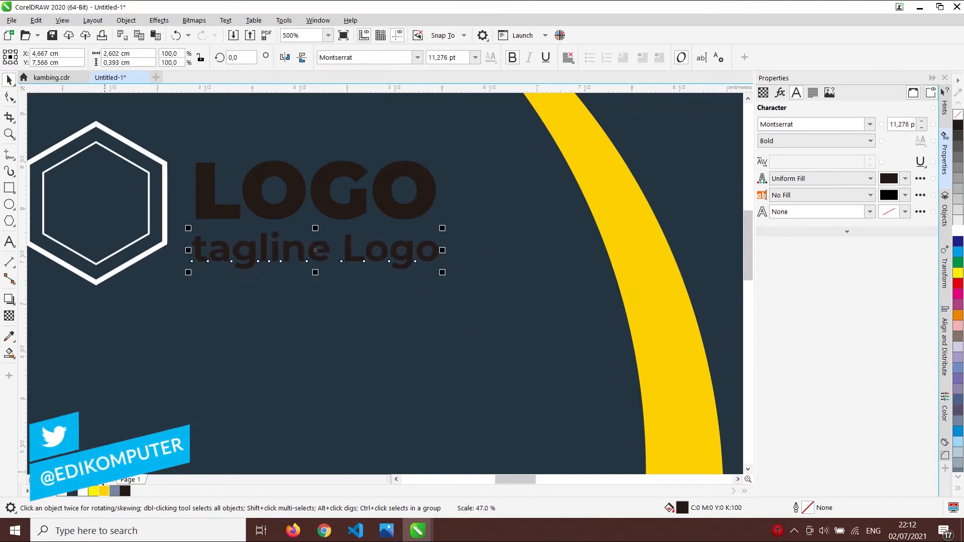
# - Colour the tagline yellow, the inner hexagon outline yellow, and LOGO white
pyautogui.click(103, 491)
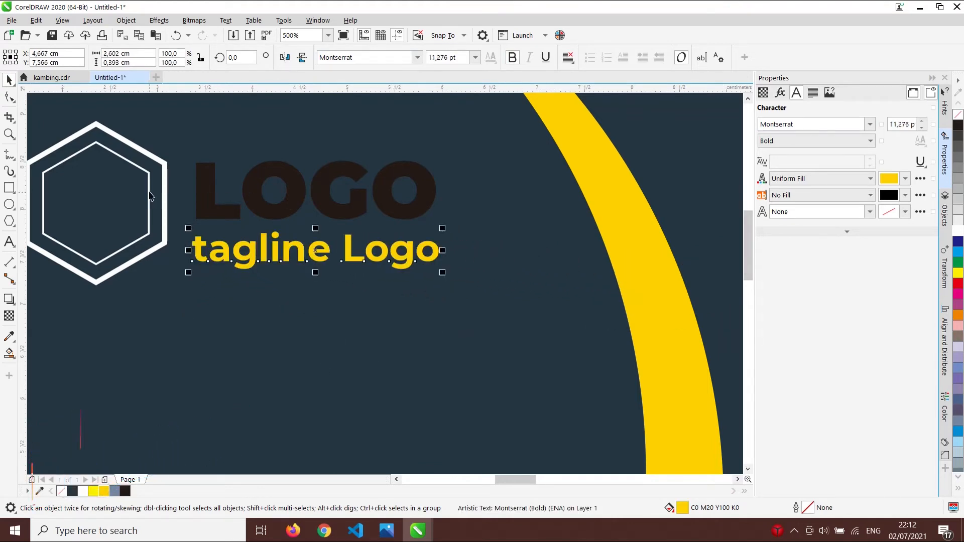
pyautogui.click(147, 196)
pyautogui.rightClick(105, 491)
pyautogui.click(282, 218)
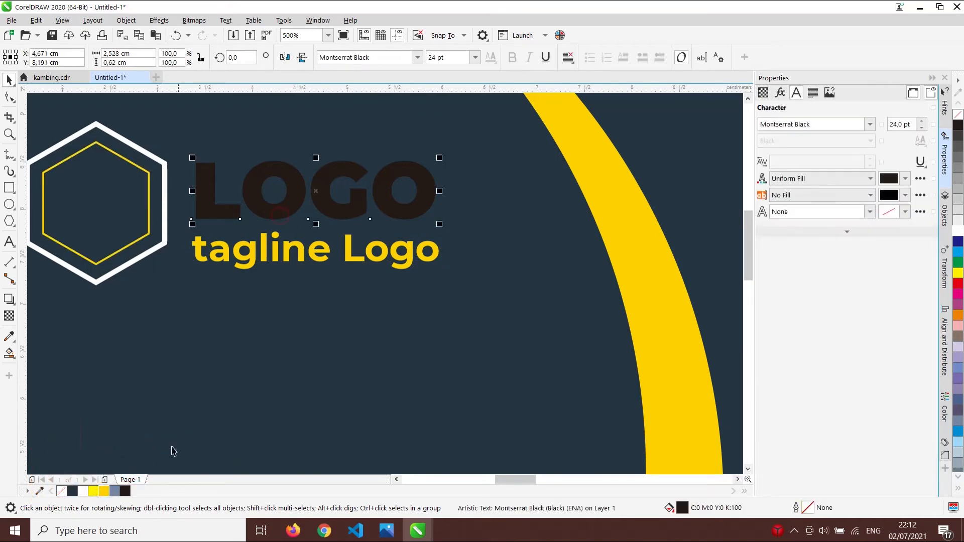
pyautogui.click(84, 492)
pyautogui.scroll(-4, 359, 274)
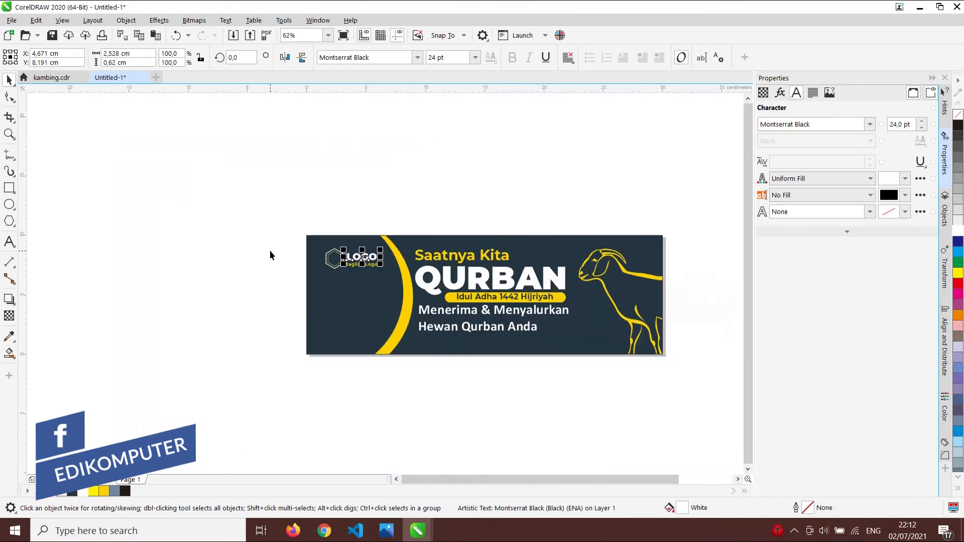
# - Fill the inner hexagon with yellow from the colour palette
pyautogui.click(271, 251)
pyautogui.scroll(1, 316, 262)
pyautogui.scroll(2, 304, 279)
pyautogui.click(372, 236)
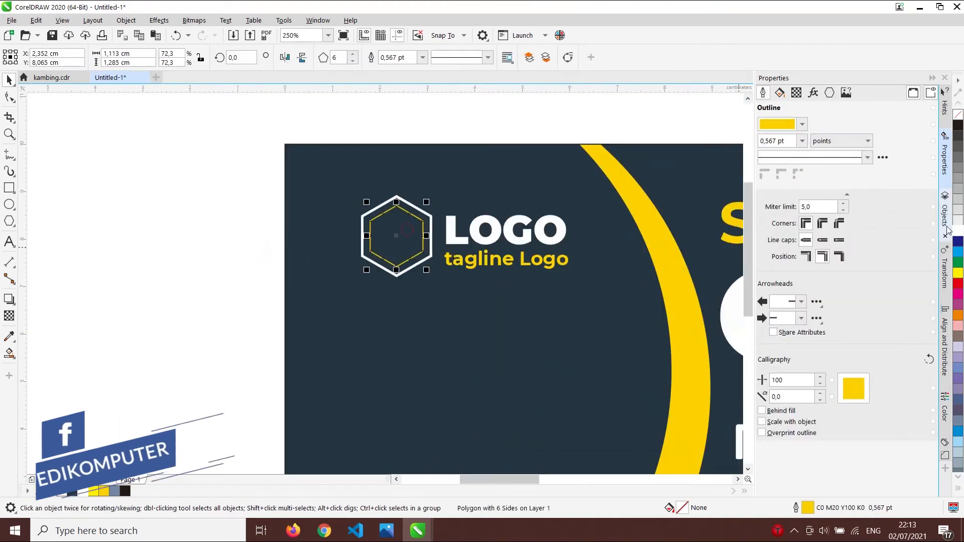
pyautogui.click(104, 492)
pyautogui.click(146, 356)
# - Group the two hexagons with Ctrl+G and align them vertically with the LOGO text
pyautogui.scroll(-2, 105, 378)
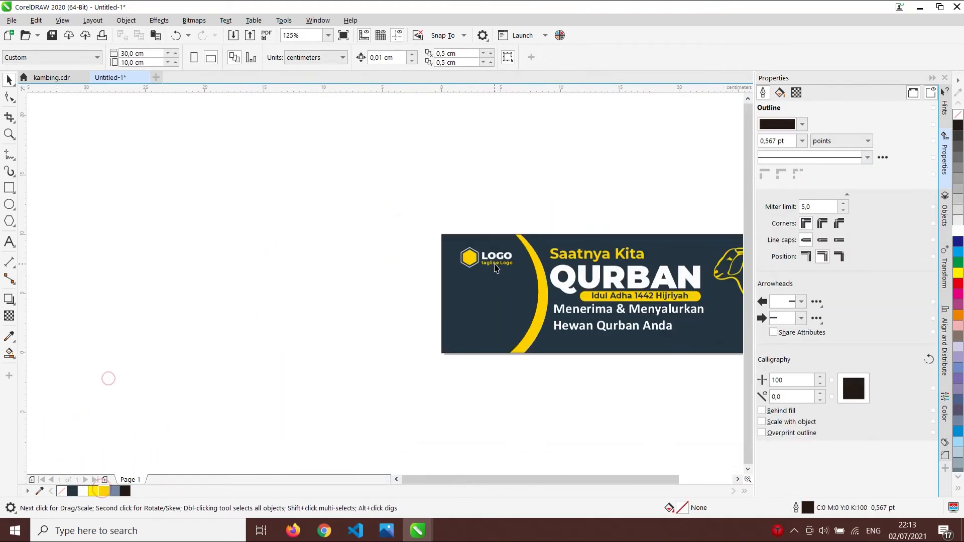
pyautogui.scroll(1, 279, 217)
pyautogui.click(417, 266)
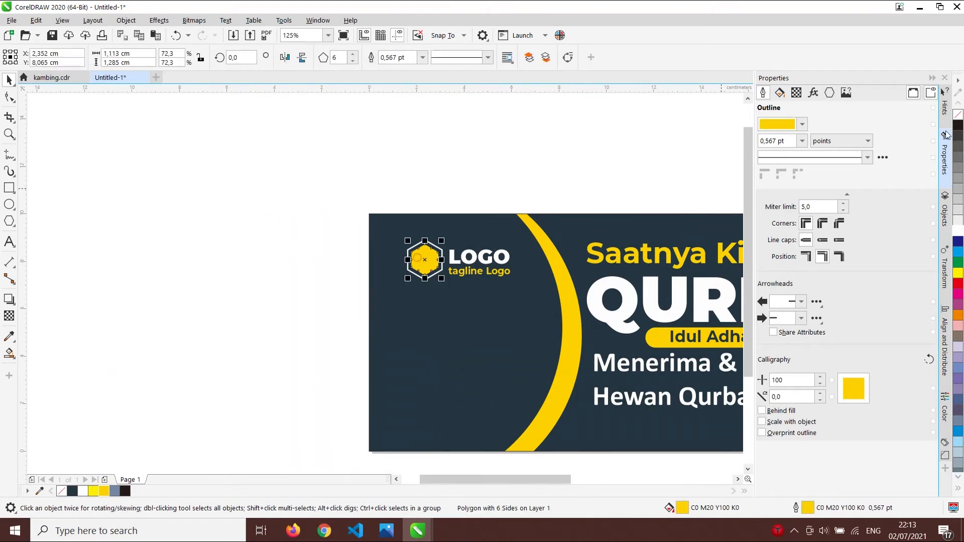
pyautogui.click(241, 260)
pyautogui.moveTo(238, 227); pyautogui.dragTo(527, 303)
pyautogui.scroll(1, 450, 262)
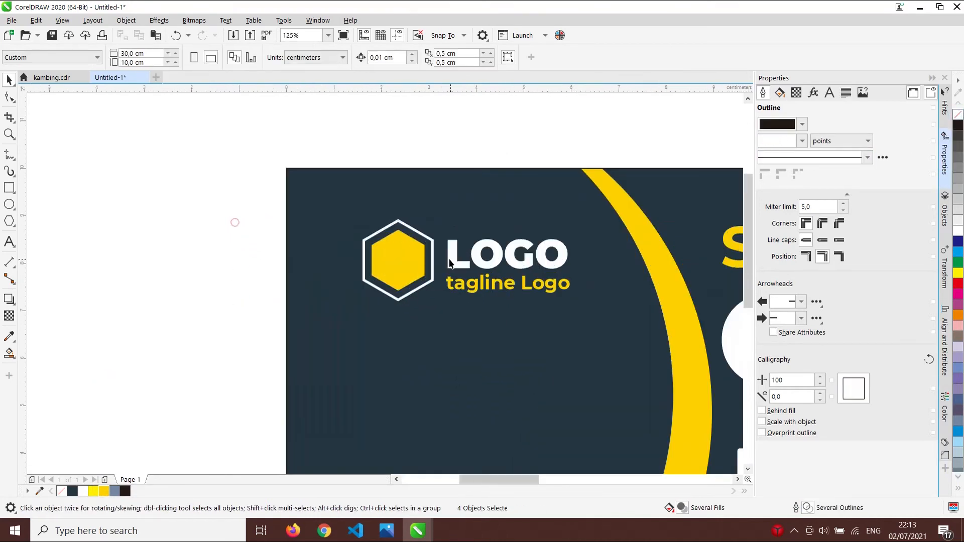
pyautogui.click(540, 284)
pyautogui.keyDown('shift'); pyautogui.click(557, 265); pyautogui.keyUp('shift')
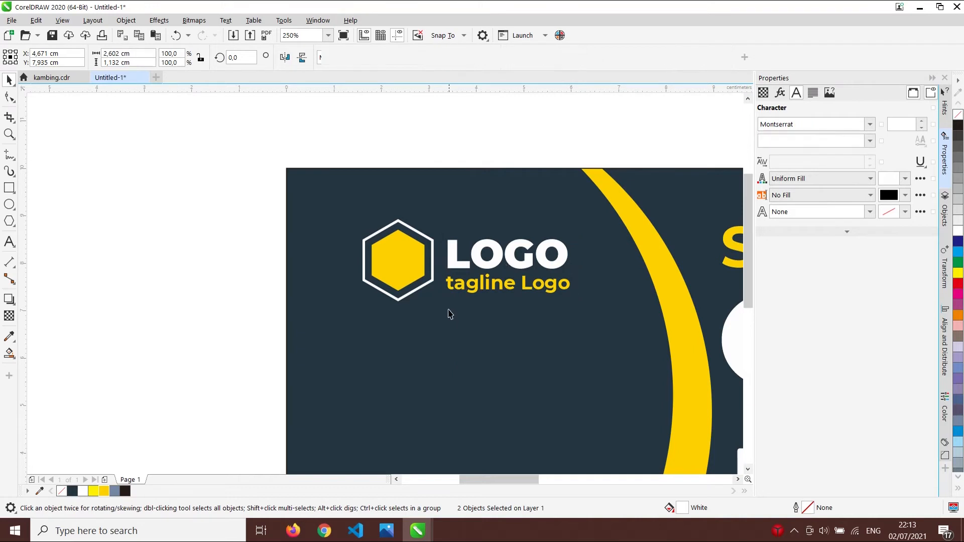
pyautogui.moveTo(450, 318); pyautogui.dragTo(264, 219)
pyautogui.hotkey('ctrl', 'g')
pyautogui.keyDown('shift'); pyautogui.click(454, 261); pyautogui.keyUp('shift')
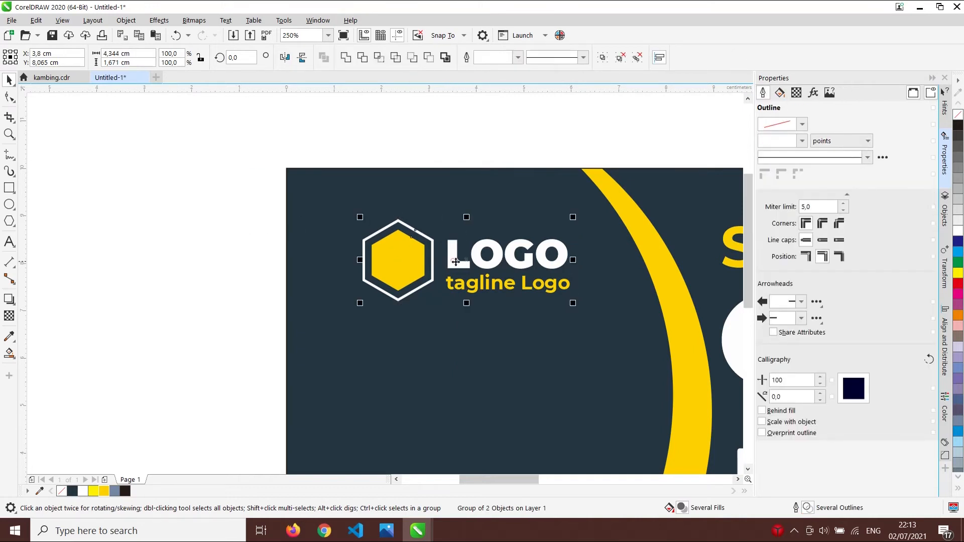
pyautogui.press('e')
# - Group the hexagons and LOGO text into one logo, nudged slightly up and left
pyautogui.click(454, 132)
pyautogui.moveTo(199, 216); pyautogui.dragTo(586, 345)
pyautogui.hotkey('ctrl', 'g')
pyautogui.moveTo(549, 287); pyautogui.dragTo(538, 282)
pyautogui.scroll(-2, 558, 286)
pyautogui.click(536, 201)
pyautogui.scroll(-3, 536, 198)
pyautogui.scroll(3, 558, 288)
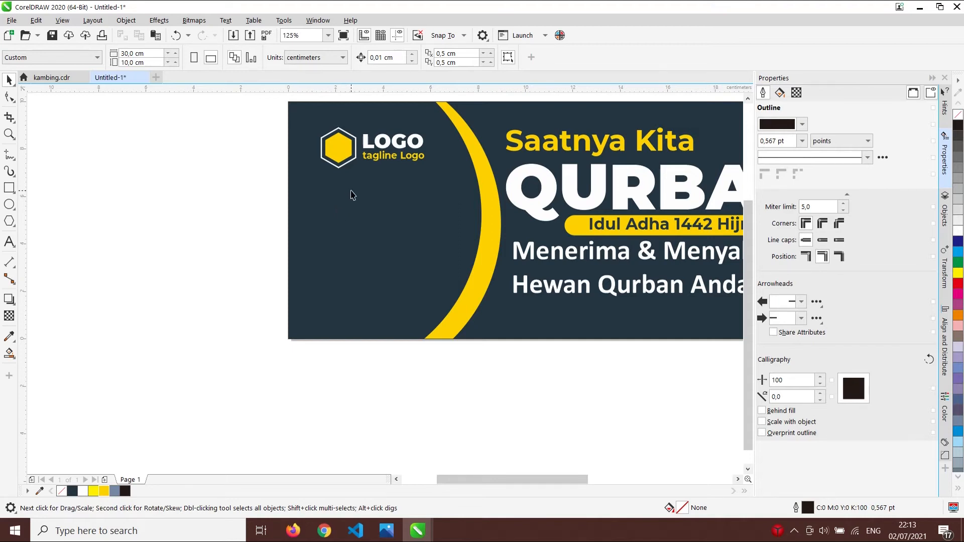
# - Type 'Sapi' left of the yellow arc and set it to bold Calibri
pyautogui.scroll(-5, 440, 254)
pyautogui.scroll(5, 529, 259)
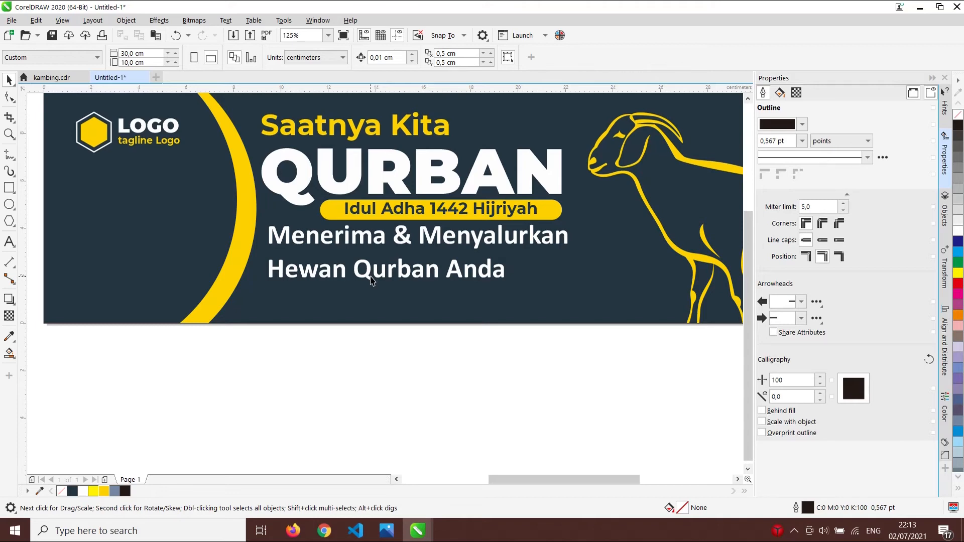
pyautogui.scroll(-2, 390, 274)
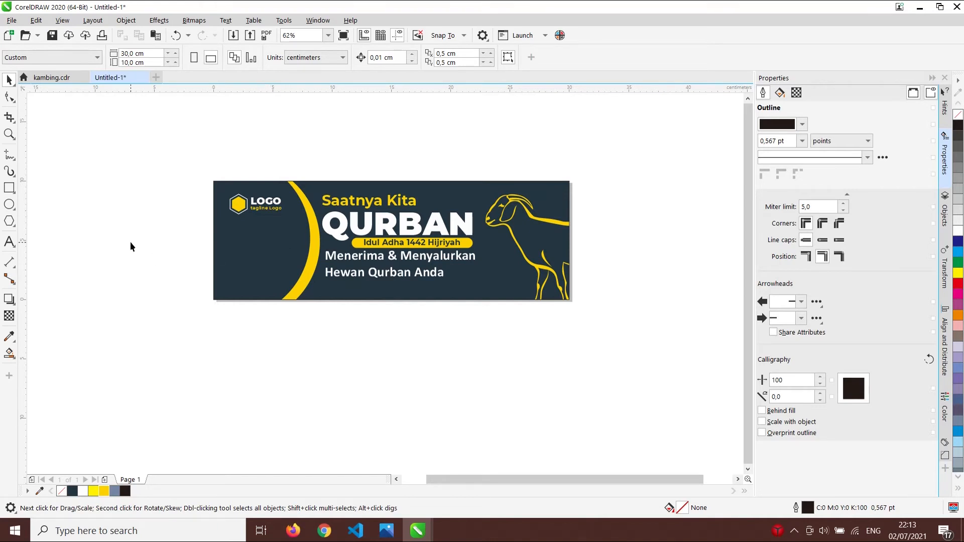
pyautogui.click(9, 242)
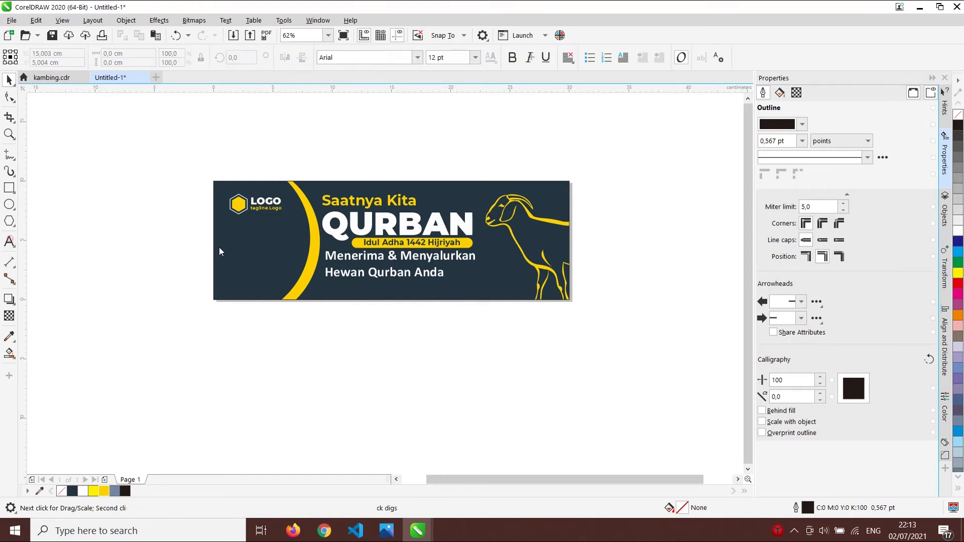
pyautogui.scroll(2, 233, 247)
pyautogui.click(235, 240)
pyautogui.write('Sap')
pyautogui.click(8, 79)
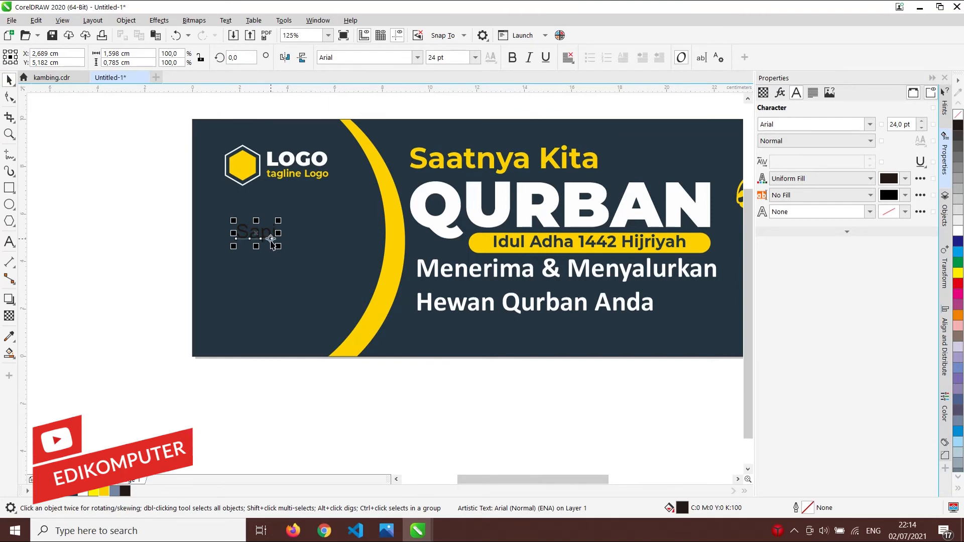
pyautogui.scroll(2, 271, 244)
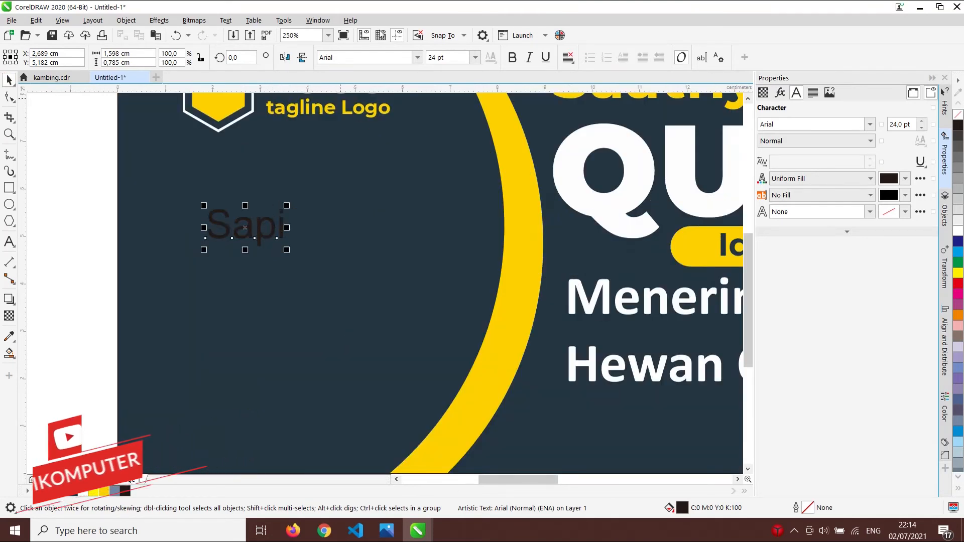
pyautogui.click(418, 57)
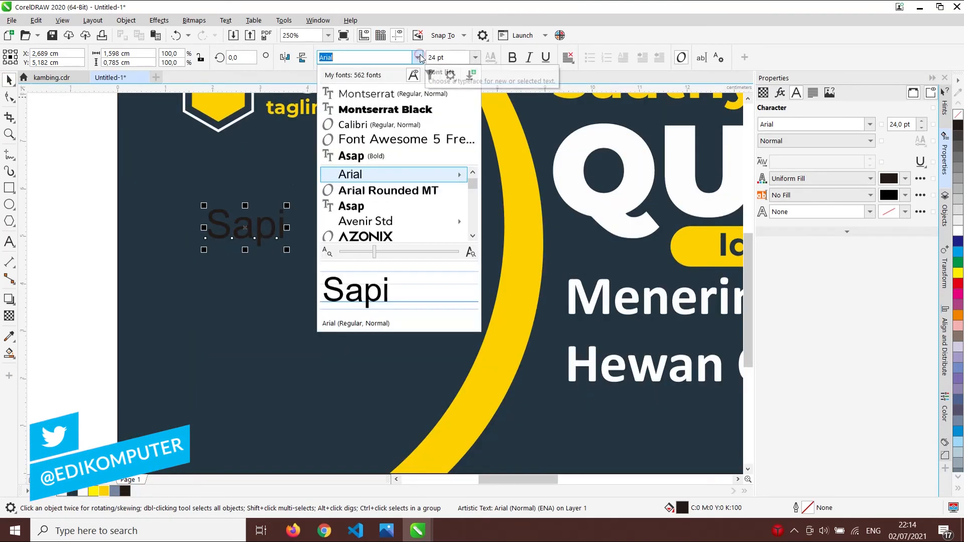
pyautogui.click(380, 130)
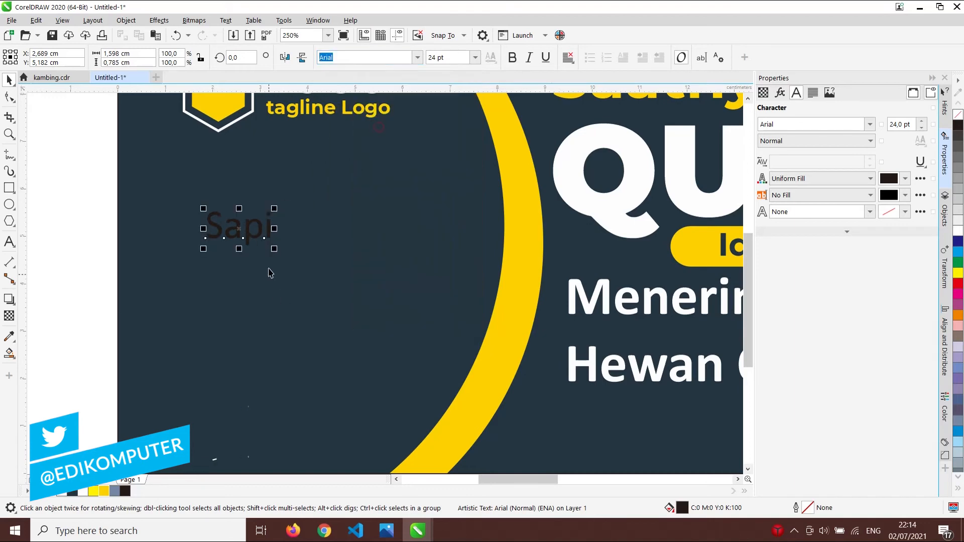
pyautogui.hotkey('ctrl', 'b')
# - Right-drag a copy of Sapi below it and retype it as 'IDR. 17.000.000'
pyautogui.moveTo(255, 221); pyautogui.dragTo(256, 262)
pyautogui.rightClick(256, 261)
pyautogui.doubleClick(255, 261)
pyautogui.hotkey('ctrl', 'a')
pyautogui.write('IDR')
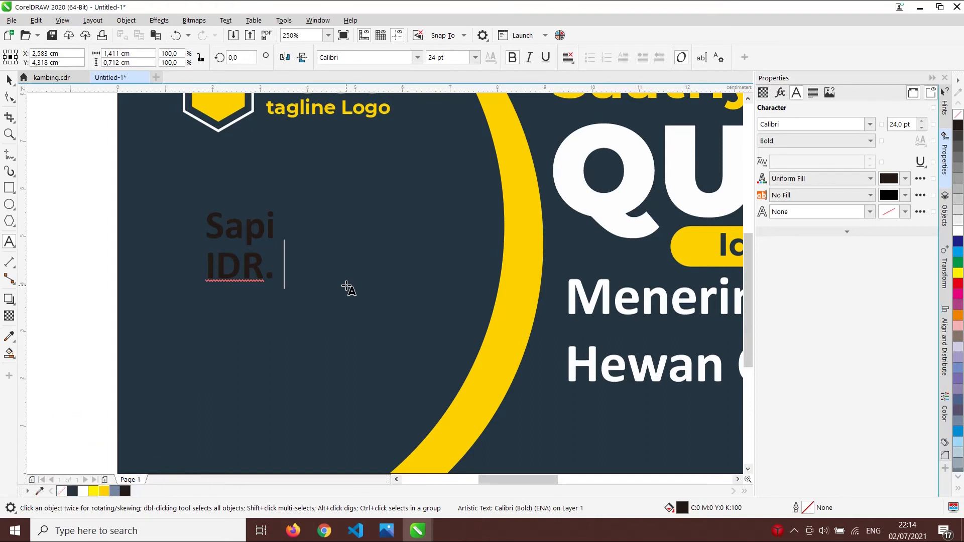
pyautogui.write('. 17.000.000')
pyautogui.press('Escape')
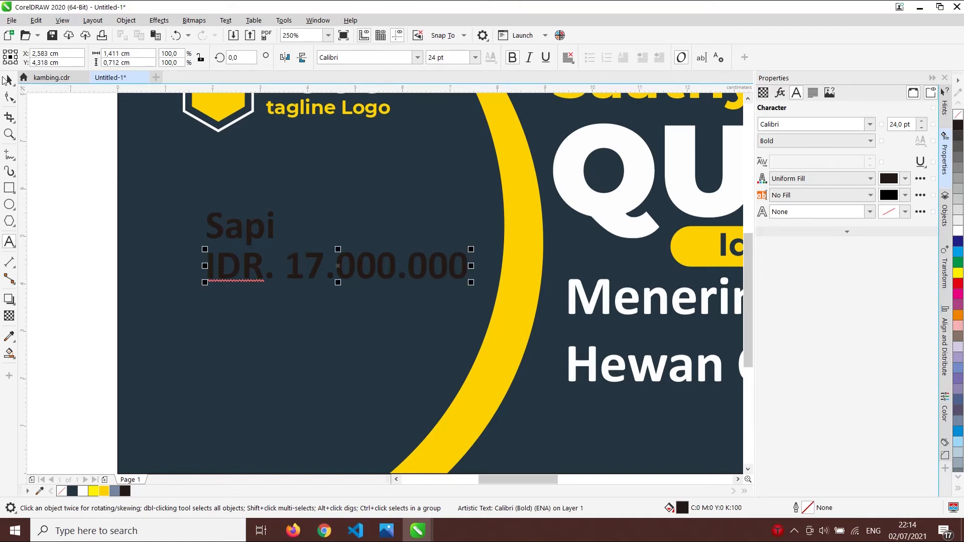
# - Move both texts further left, then duplicate the pair below the original
pyautogui.click(7, 80)
pyautogui.moveTo(80, 191); pyautogui.dragTo(510, 335)
pyautogui.moveTo(464, 270); pyautogui.dragTo(422, 270)
pyautogui.moveTo(70, 179); pyautogui.dragTo(471, 305)
pyautogui.moveTo(425, 278); pyautogui.dragTo(436, 279)
pyautogui.scroll(-1, 397, 261)
pyautogui.hotkey('ctrl', 'd')
pyautogui.moveTo(366, 249); pyautogui.dragTo(353, 309)
# - Rename the lower copy's label from Sapi to 'Kambing'
pyautogui.click(288, 295)
pyautogui.scroll(2, 302, 291)
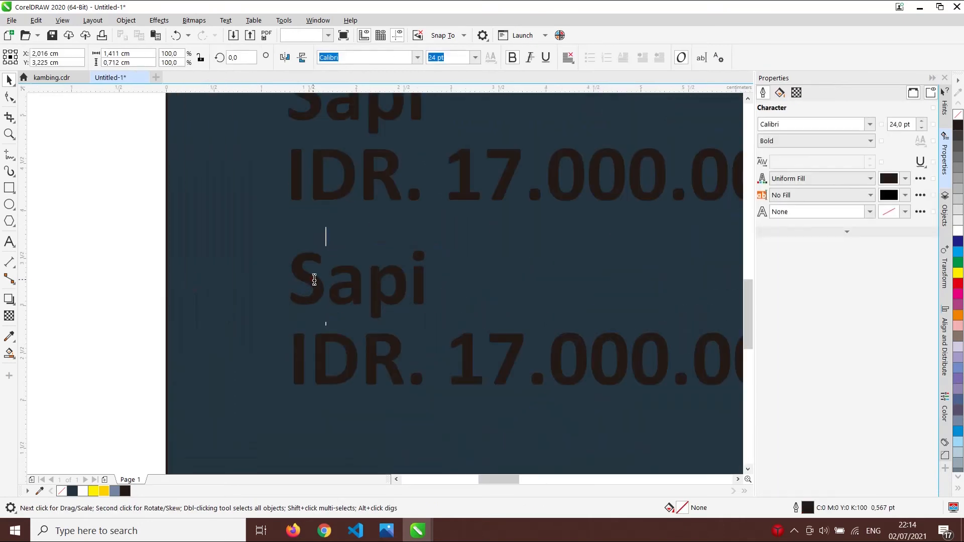
pyautogui.doubleClick(312, 284)
pyautogui.hotkey('ctrl', 'a')
pyautogui.write('Kambin')
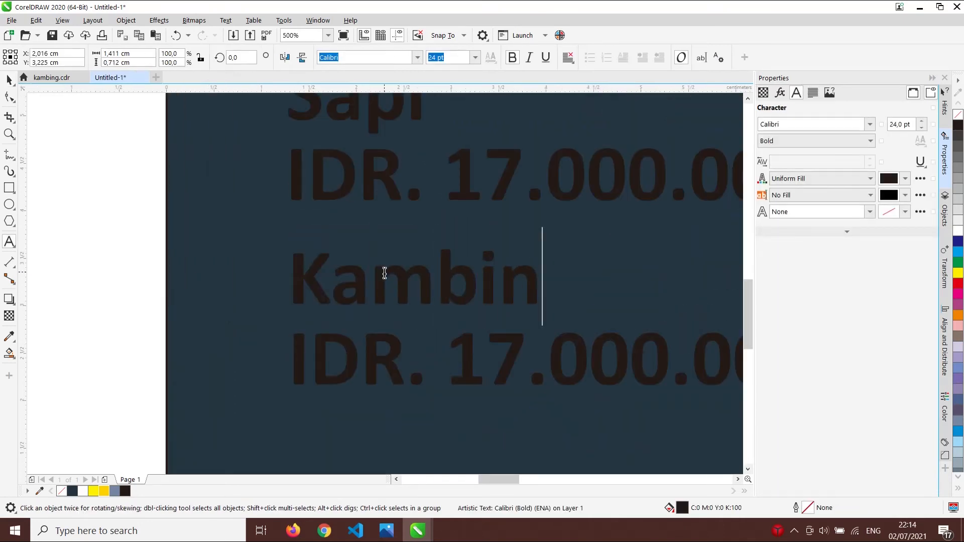
pyautogui.write('g')
pyautogui.click(10, 81)
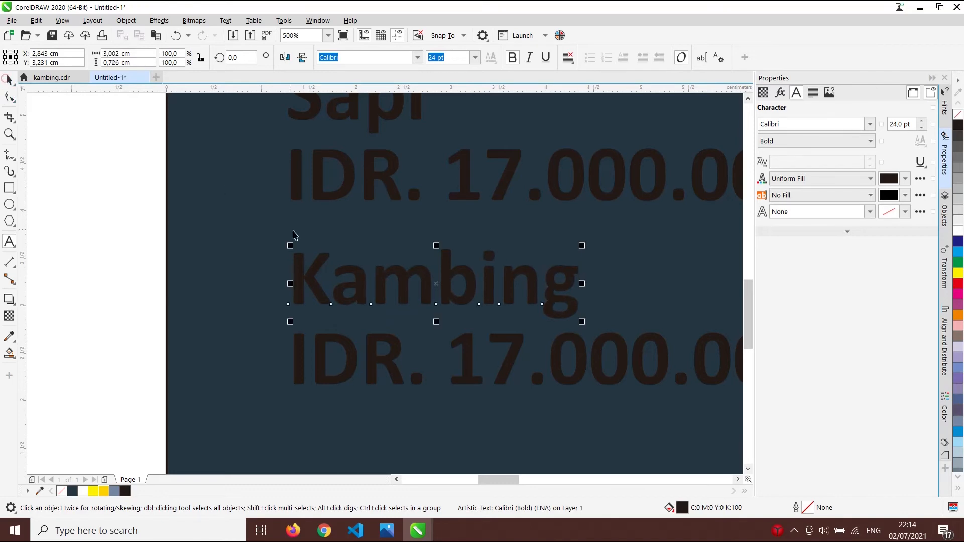
# - Change the lower price from 17.000.000 to 'IDR. 2.500.000'
pyautogui.doubleClick(465, 354)
pyautogui.doubleClick(519, 352)
pyautogui.write('2')
pyautogui.moveTo(543, 356); pyautogui.dragTo(509, 355)
pyautogui.write('5')
pyautogui.click(9, 80)
pyautogui.click(95, 172)
# - Nudge the Sapi label and its price slightly upward
pyautogui.scroll(-3, 535, 279)
pyautogui.scroll(2, 586, 294)
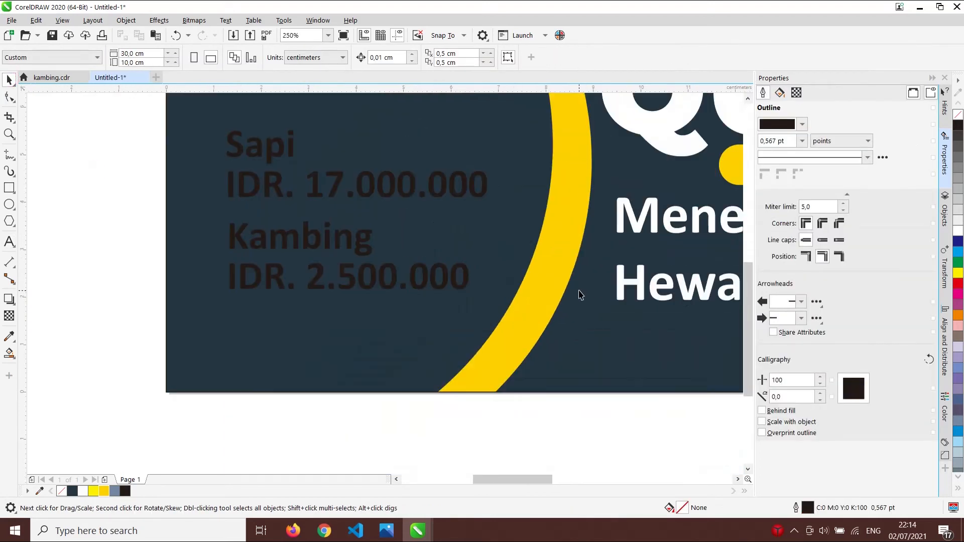
pyautogui.scroll(-2, 148, 198)
pyautogui.scroll(2, 287, 197)
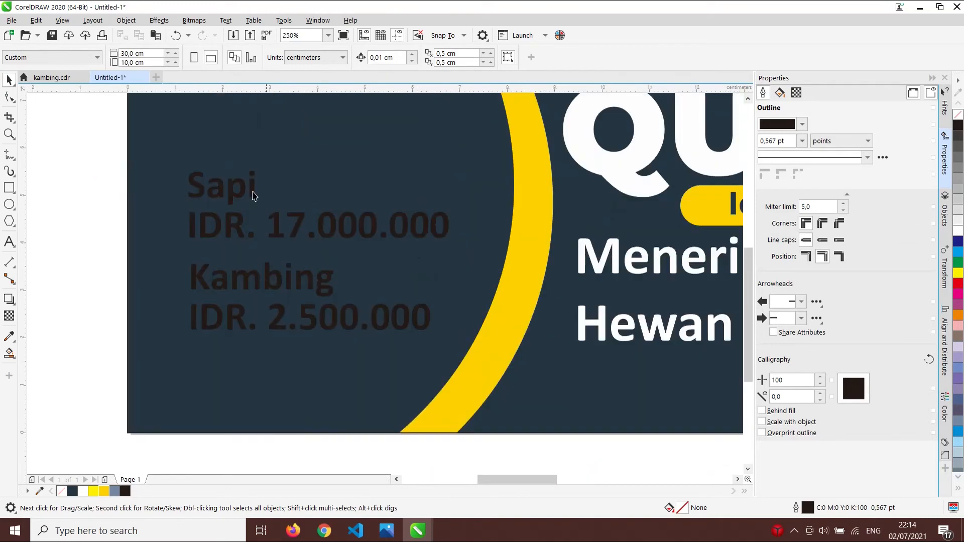
pyautogui.moveTo(72, 162); pyautogui.dragTo(502, 275)
pyautogui.moveTo(448, 231); pyautogui.dragTo(447, 208)
# - Lower all four price texts slightly and make the Sapi and Kambing labels white
pyautogui.scroll(-1, 352, 237)
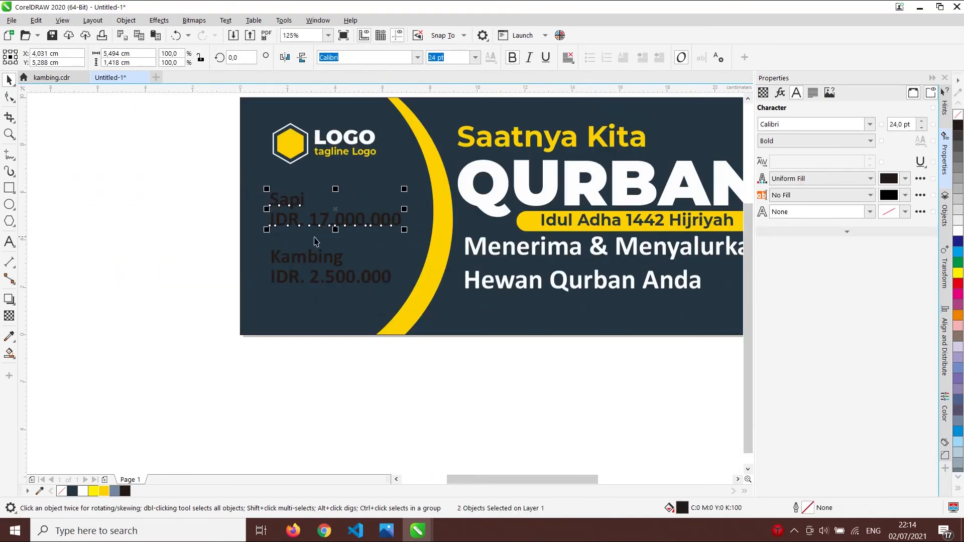
pyautogui.moveTo(178, 233); pyautogui.dragTo(406, 305)
pyautogui.moveTo(201, 187); pyautogui.dragTo(434, 302)
pyautogui.moveTo(387, 279); pyautogui.dragTo(387, 284)
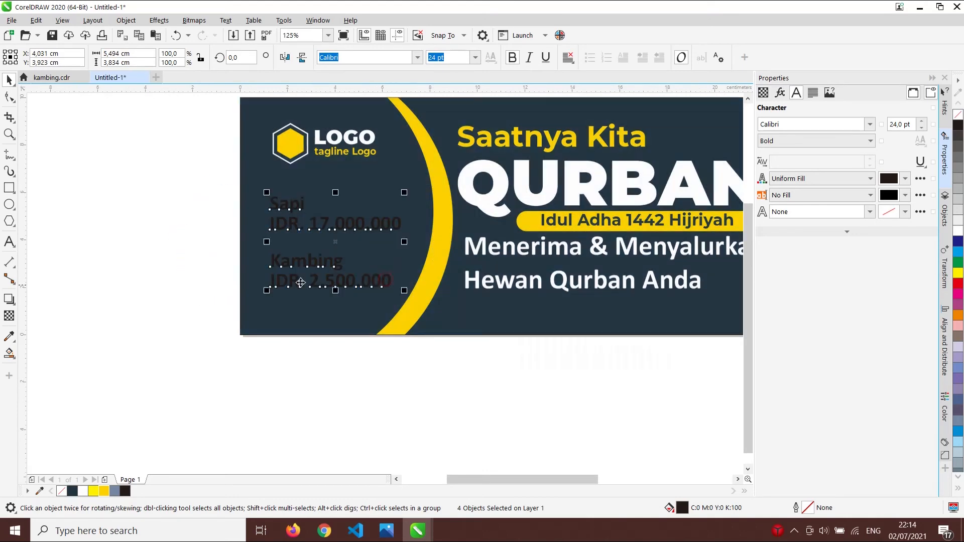
pyautogui.click(191, 256)
pyautogui.click(301, 204)
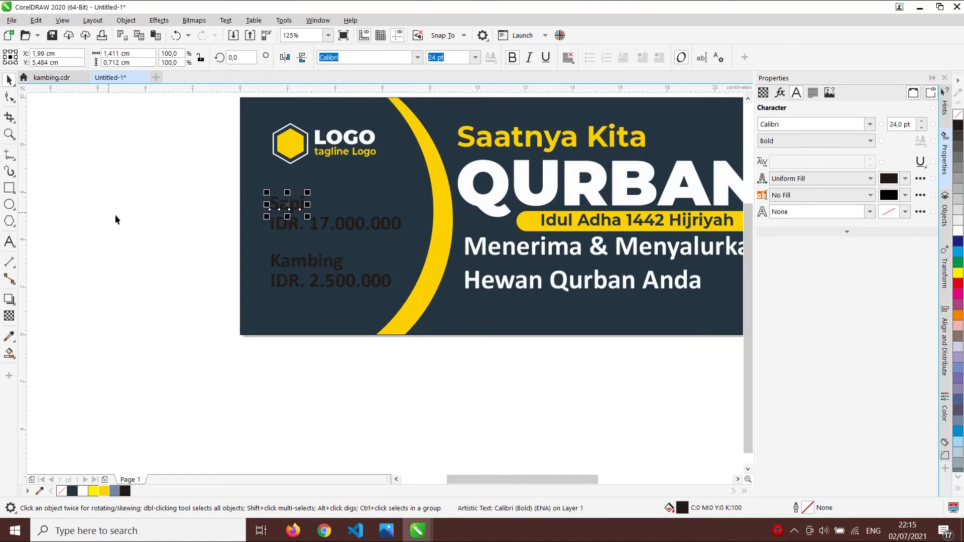
pyautogui.keyDown('shift'); pyautogui.click(334, 266); pyautogui.keyUp('shift')
pyautogui.click(960, 235)
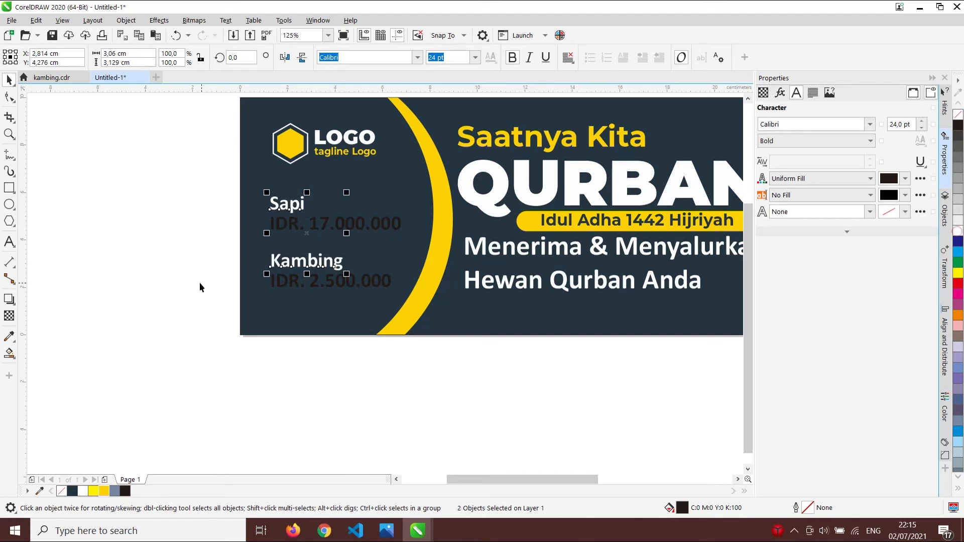
pyautogui.click(201, 282)
# - Colour both IDR price lines yellow
pyautogui.click(280, 222)
pyautogui.keyDown('shift'); pyautogui.click(331, 287); pyautogui.keyUp('shift')
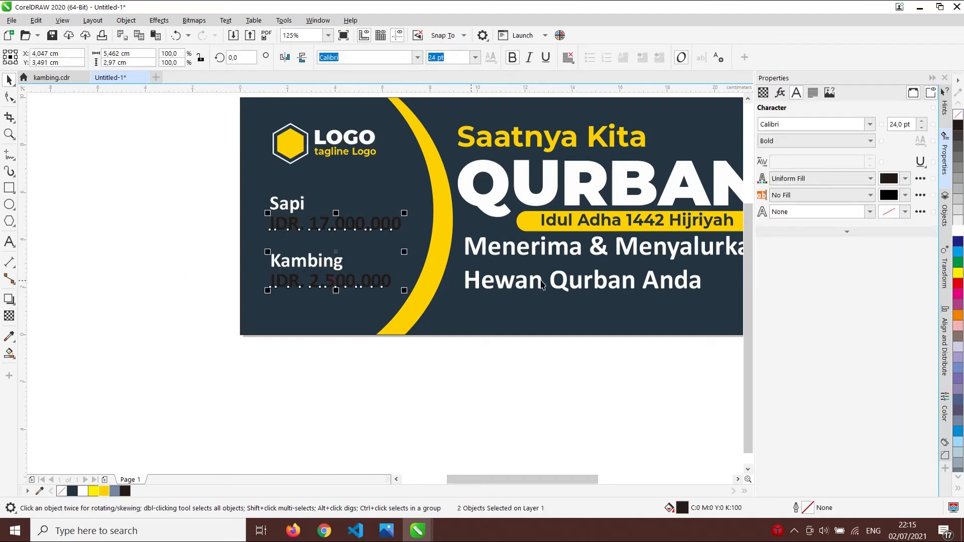
pyautogui.click(103, 492)
pyautogui.click(82, 373)
pyautogui.scroll(-2, 423, 226)
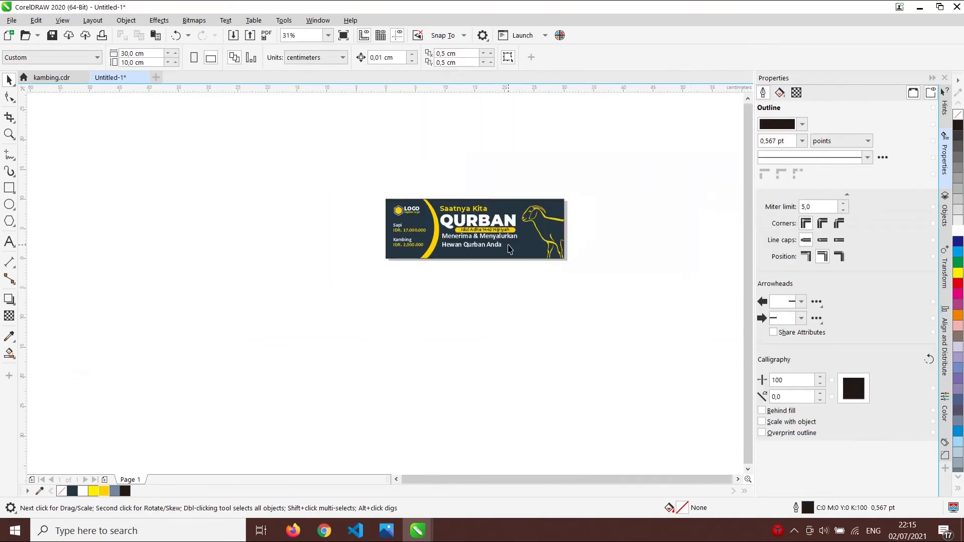
pyautogui.scroll(1, 507, 248)
pyautogui.scroll(1, 322, 239)
pyautogui.scroll(-1, 325, 228)
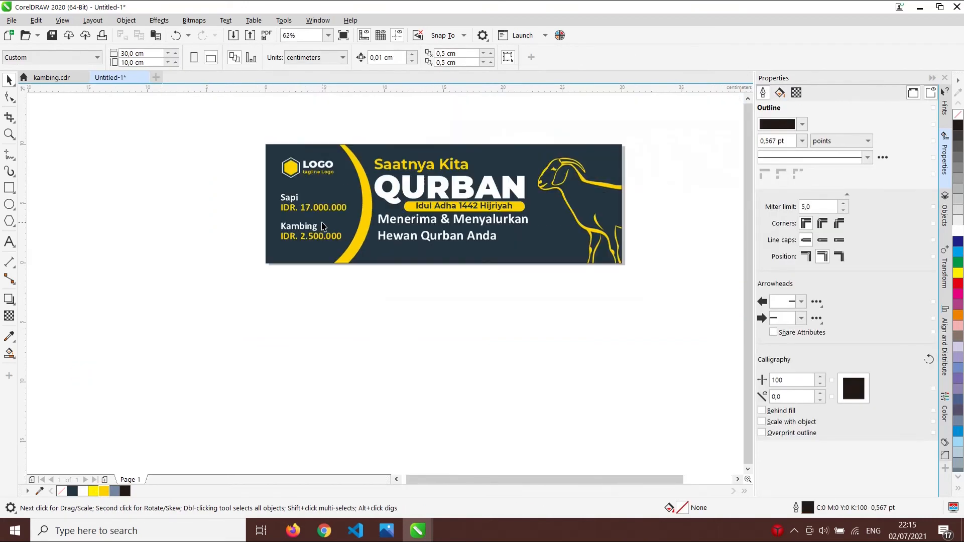
pyautogui.scroll(1, 303, 206)
# - Set the Sapi and Kambing labels to 36 pt
pyautogui.click(296, 199)
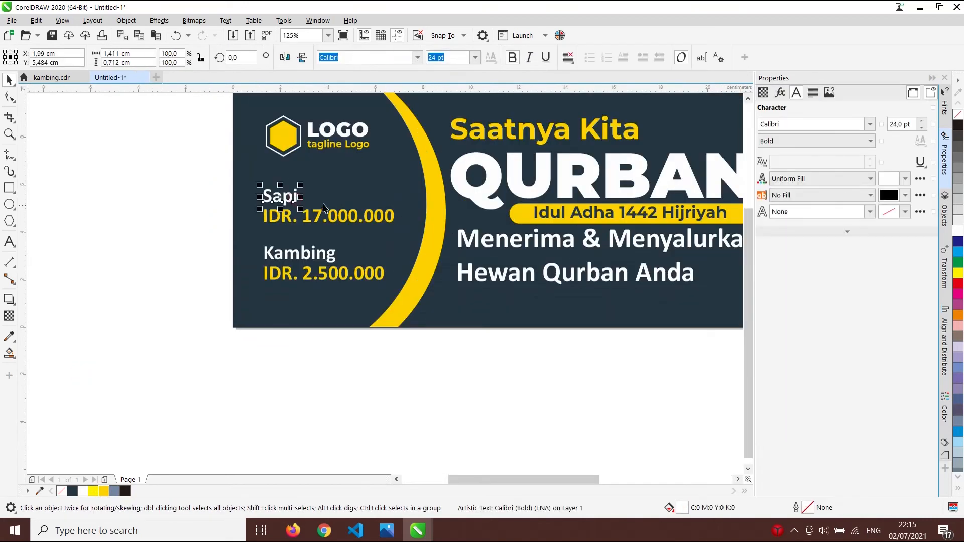
pyautogui.click(477, 58)
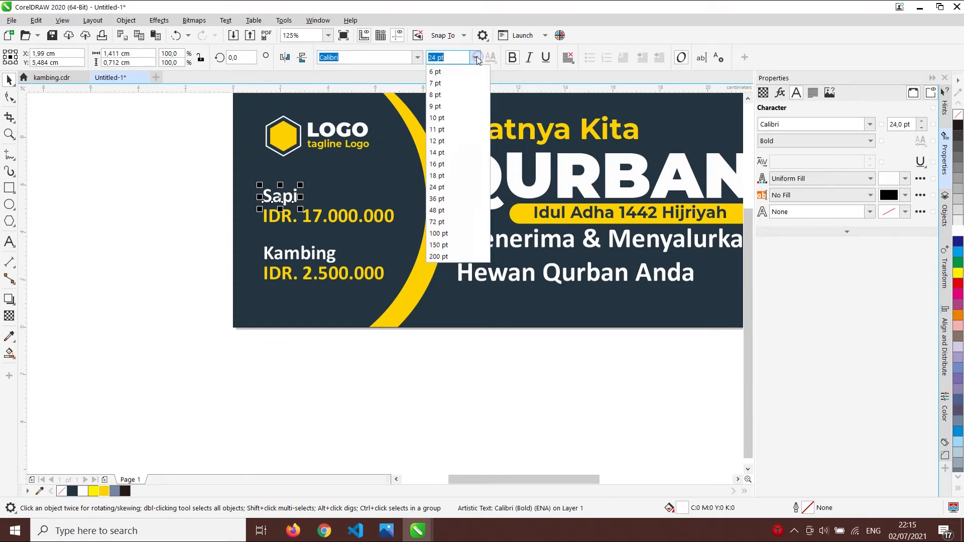
pyautogui.click(437, 199)
pyautogui.click(300, 253)
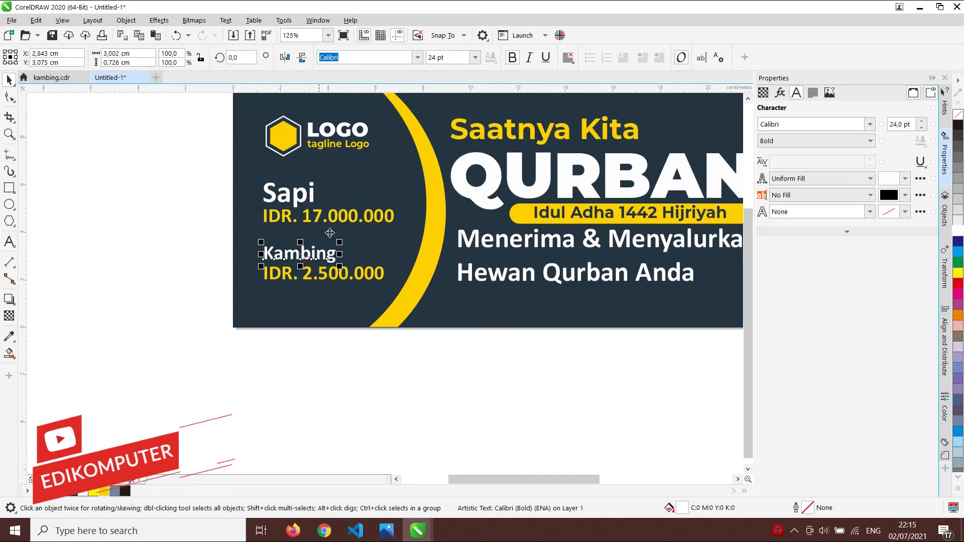
pyautogui.click(475, 57)
pyautogui.click(437, 199)
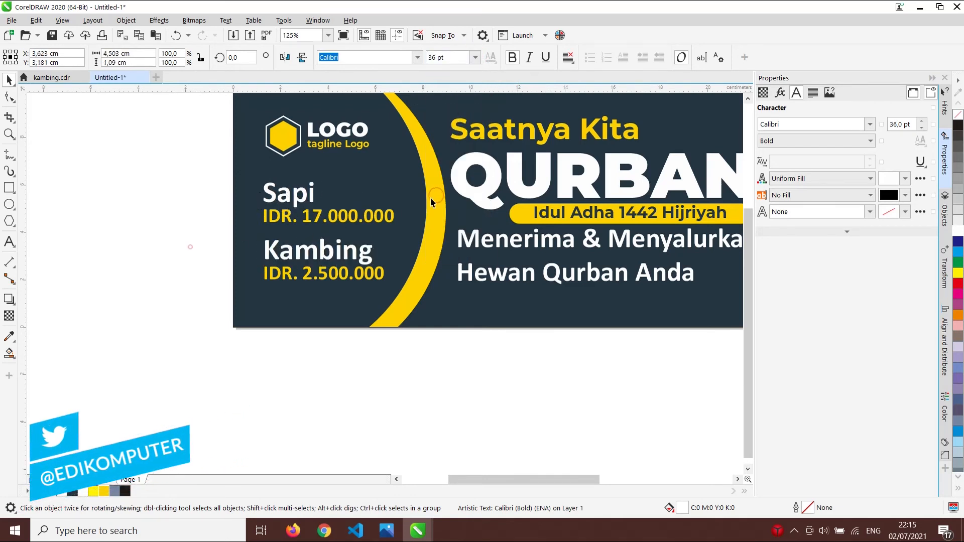
pyautogui.click(190, 247)
# - Lower the IDR. 17.000.000 price slightly to even the spacing beneath the labels
pyautogui.scroll(-2, 427, 181)
pyautogui.scroll(2, 388, 195)
pyautogui.moveTo(381, 253); pyautogui.dragTo(385, 260)
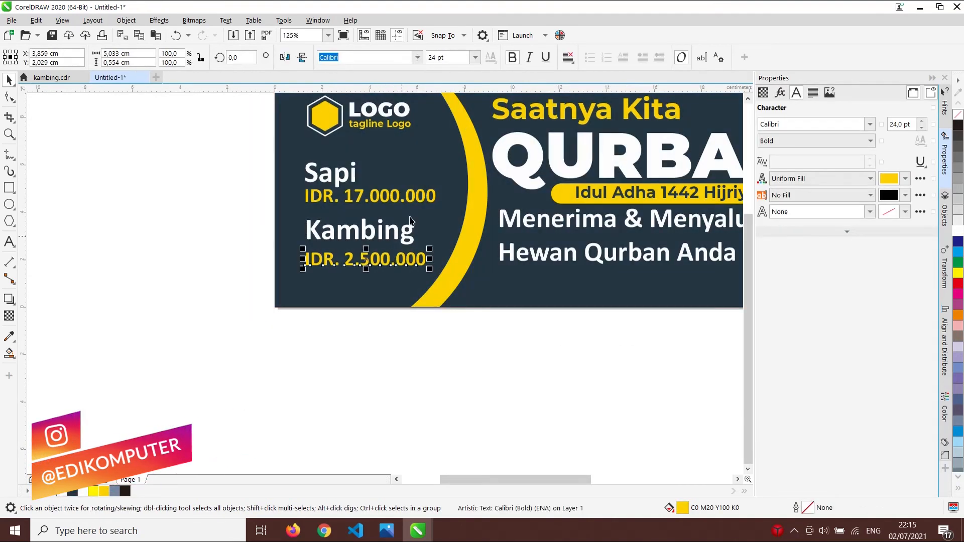
pyautogui.moveTo(414, 194); pyautogui.dragTo(414, 198)
pyautogui.moveTo(210, 214); pyautogui.dragTo(422, 268)
pyautogui.click(220, 252)
pyautogui.scroll(1, 381, 222)
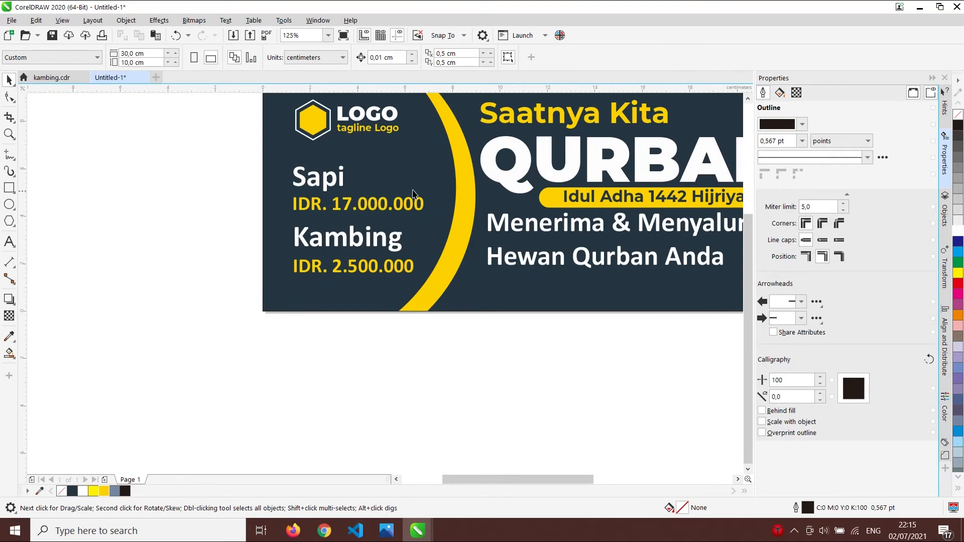
pyautogui.scroll(-3, 382, 207)
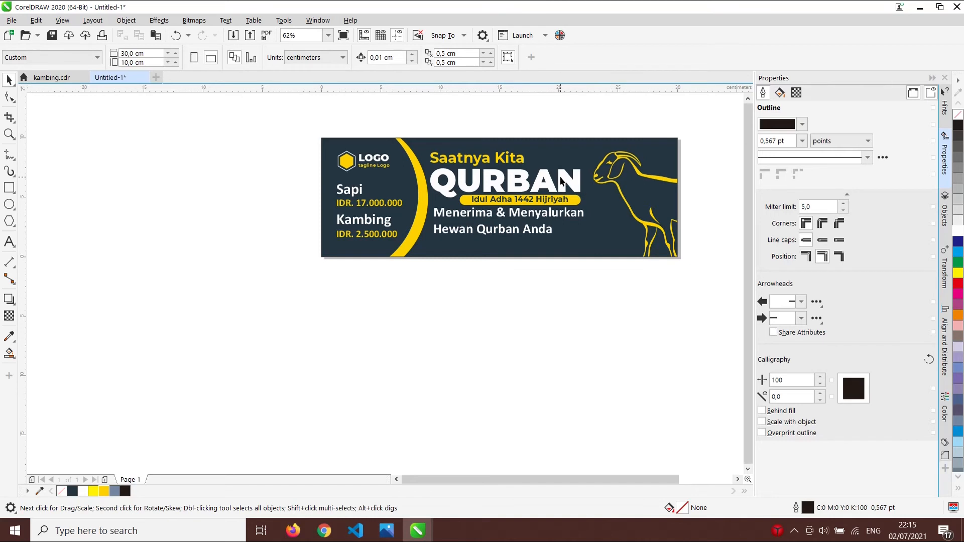
pyautogui.scroll(3, 518, 203)
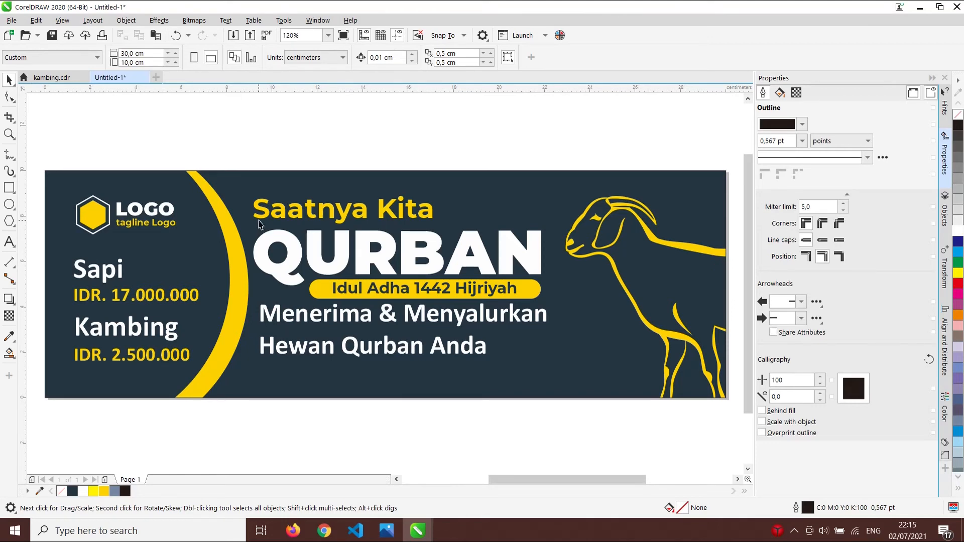
pyautogui.scroll(3, 576, 203)
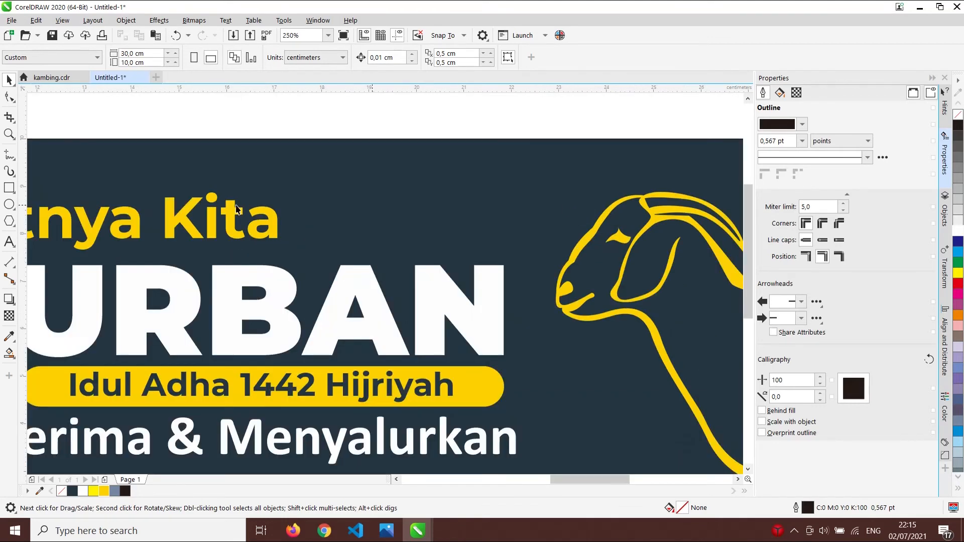
pyautogui.scroll(-3, 396, 210)
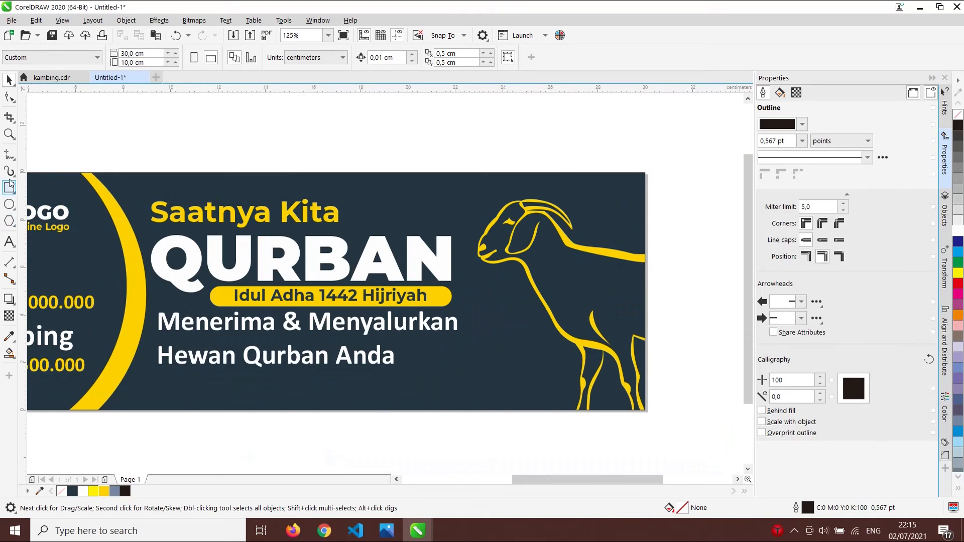
# - Draw the first triangular wedge above the headline with the Bézier tool
pyautogui.click(9, 156)
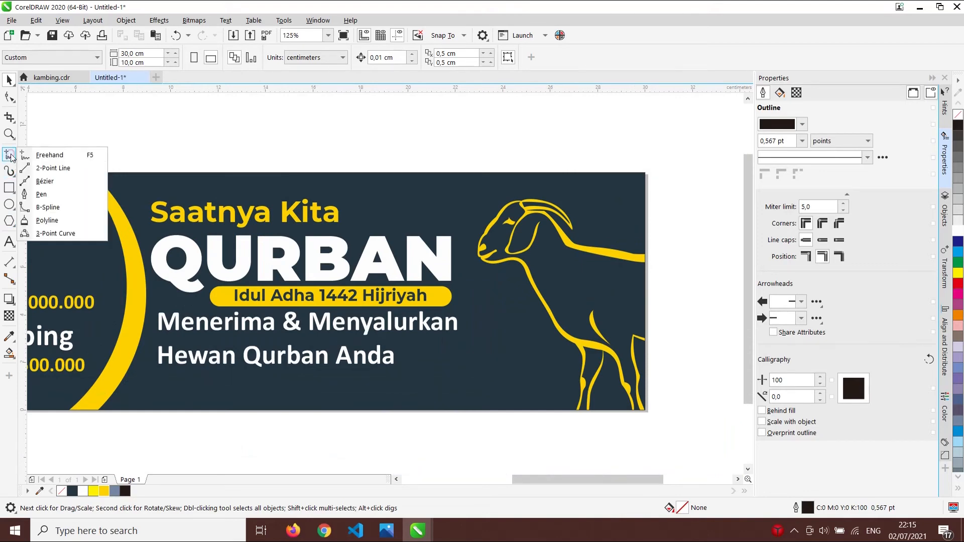
pyautogui.click(46, 184)
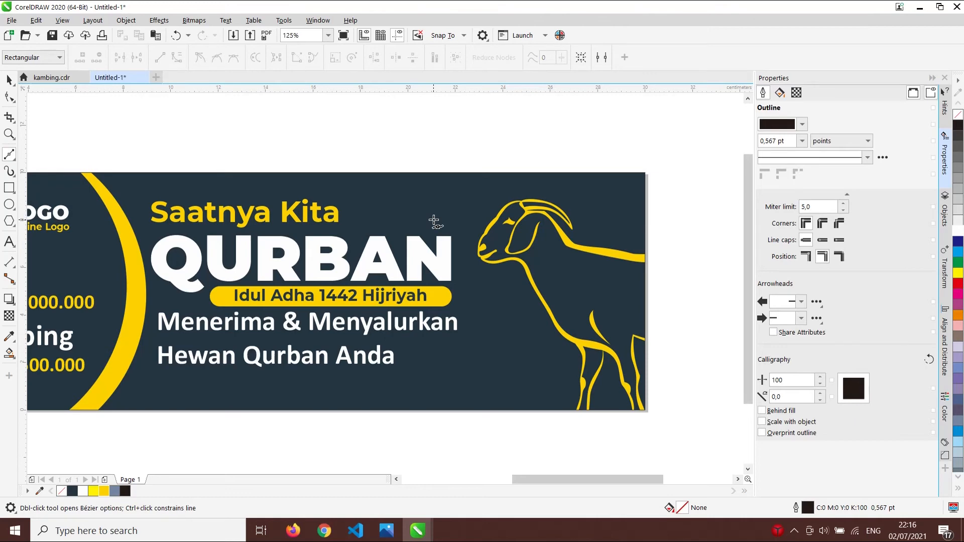
pyautogui.scroll(3, 431, 226)
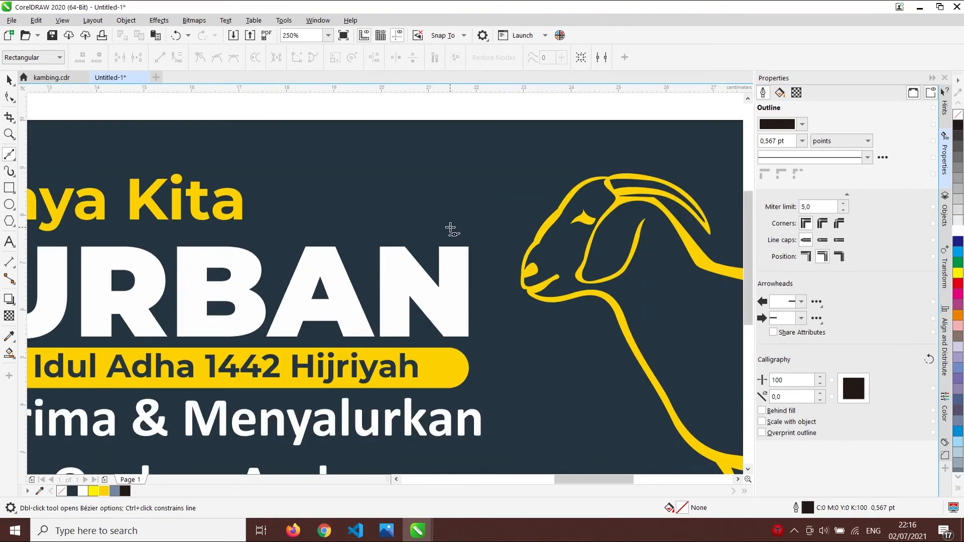
pyautogui.click(446, 151)
pyautogui.click(476, 159)
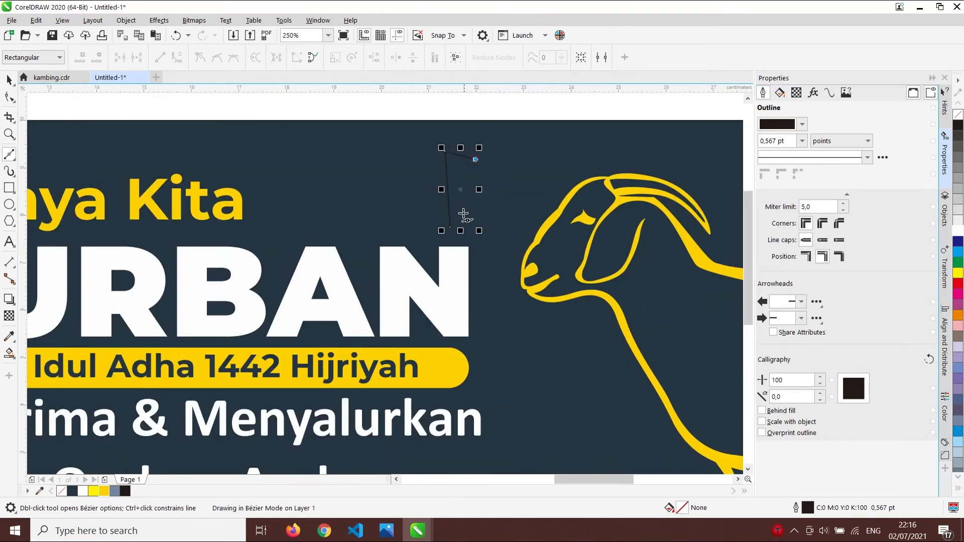
pyautogui.click(451, 222)
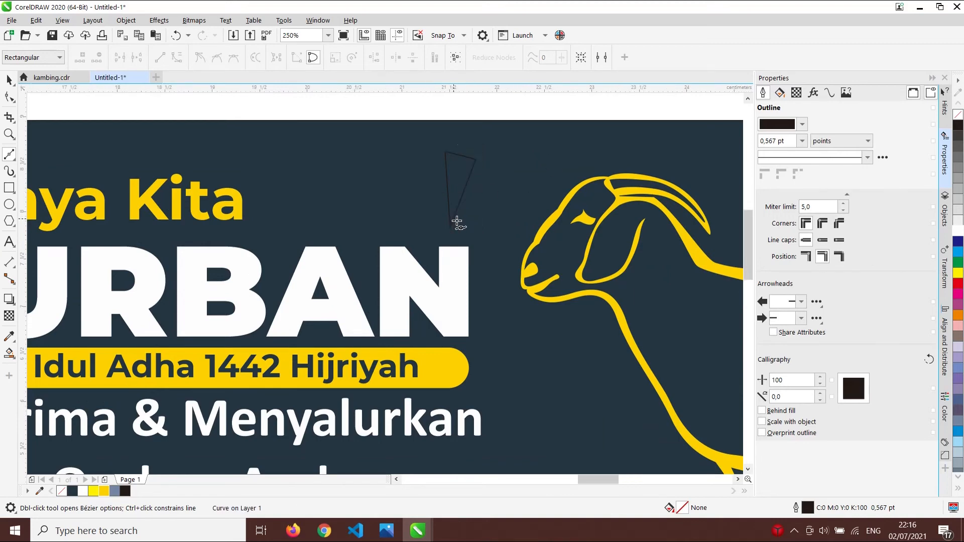
pyautogui.scroll(2, 457, 222)
# - Draw the second and third wedges fanning out from the shared point
pyautogui.click(465, 233)
pyautogui.click(552, 159)
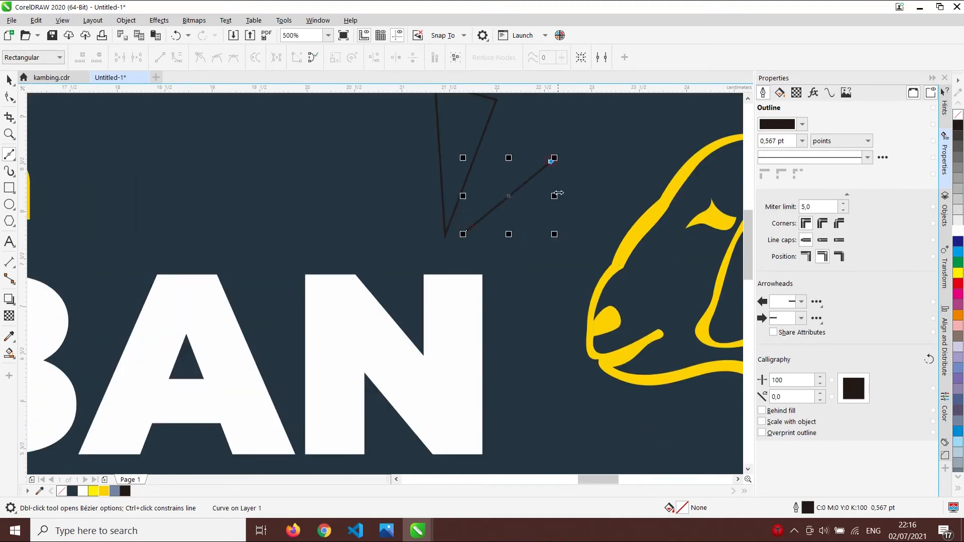
pyautogui.click(571, 185)
pyautogui.click(464, 234)
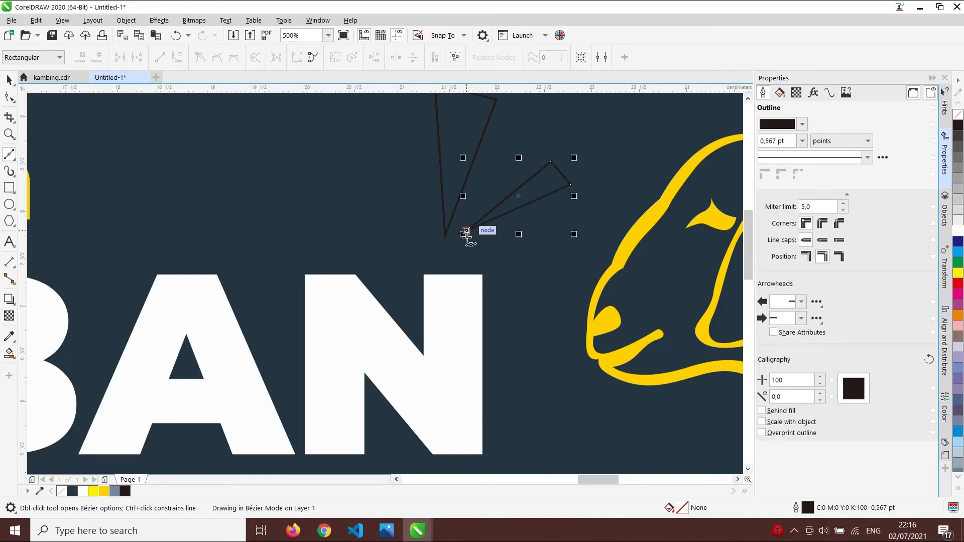
pyautogui.click(400, 181)
pyautogui.hotkey('ctrl', 'z')
pyautogui.click(437, 240)
pyautogui.click(380, 180)
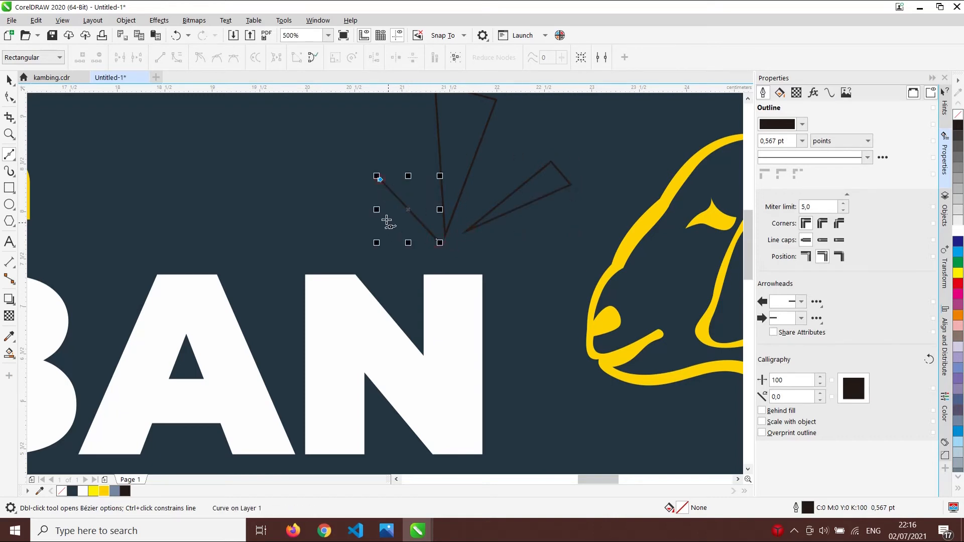
pyautogui.click(360, 208)
pyautogui.click(434, 239)
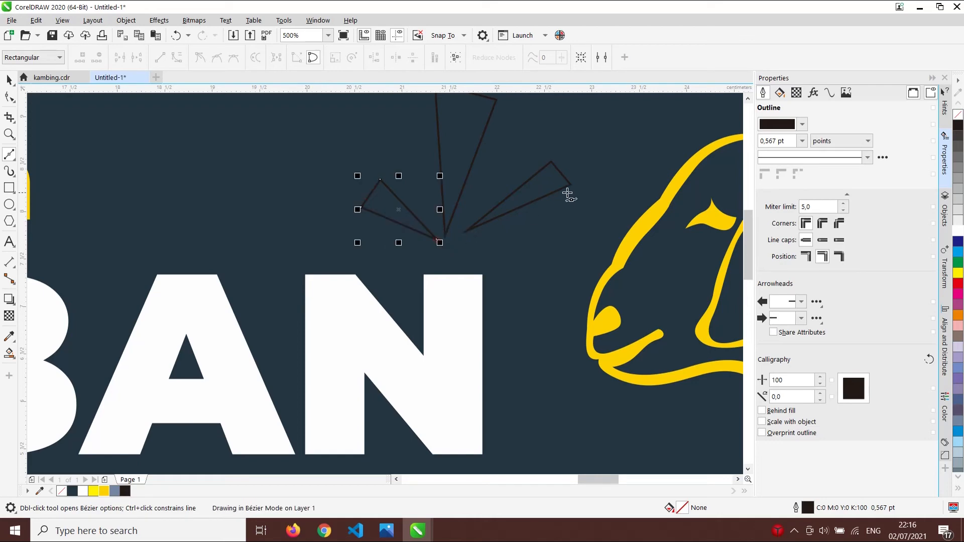
pyautogui.scroll(-4, 570, 194)
# - Rotate the three wedges toward the goat's head and move them nearer it
pyautogui.press('space')
pyautogui.moveTo(438, 141); pyautogui.dragTo(576, 240)
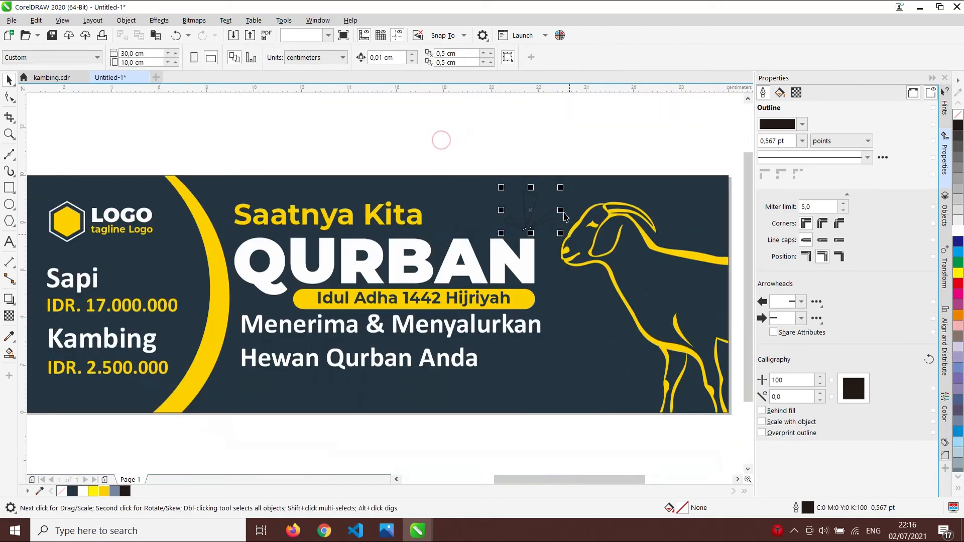
pyautogui.scroll(1, 557, 224)
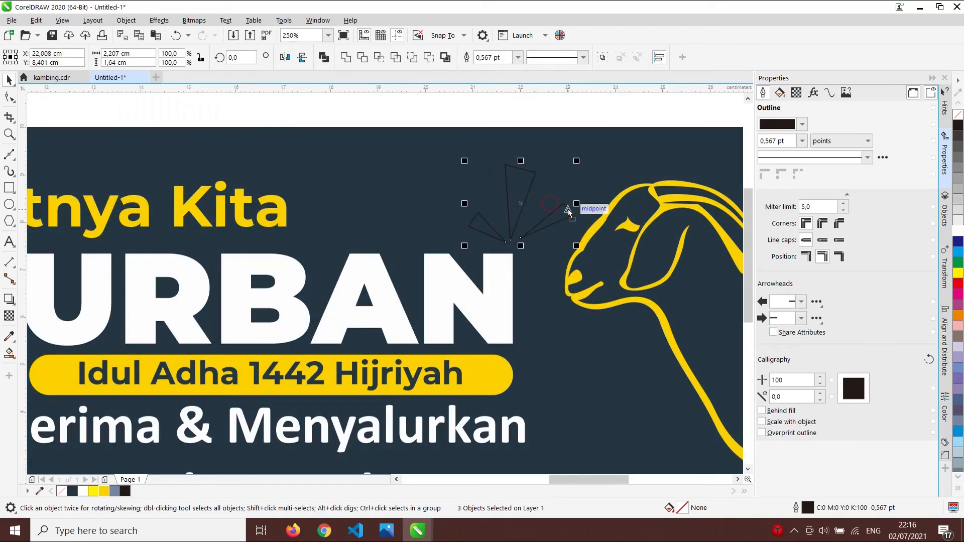
pyautogui.click(568, 209)
pyautogui.moveTo(580, 160); pyautogui.dragTo(591, 187)
pyautogui.moveTo(550, 226); pyautogui.dragTo(567, 229)
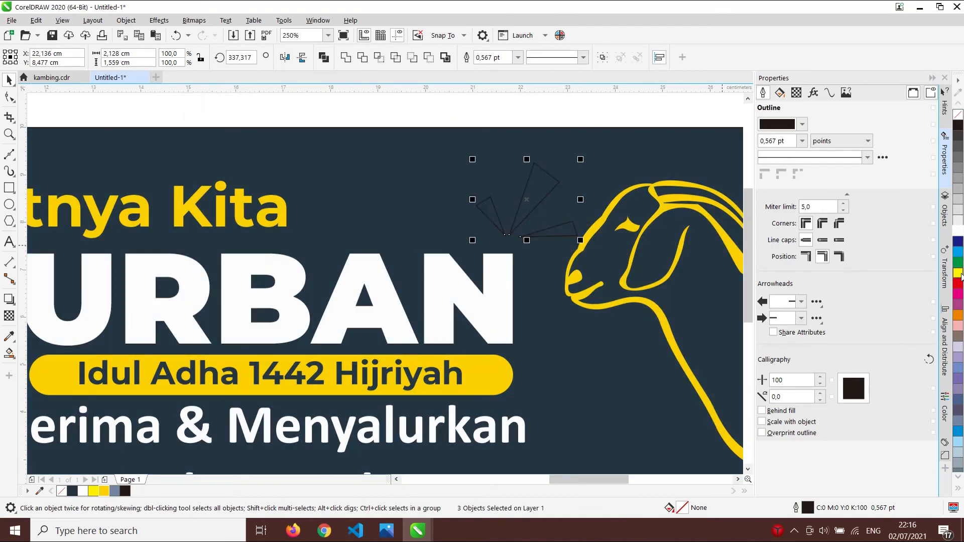
# - Fill the wedges yellow and remove their outline
pyautogui.click(103, 491)
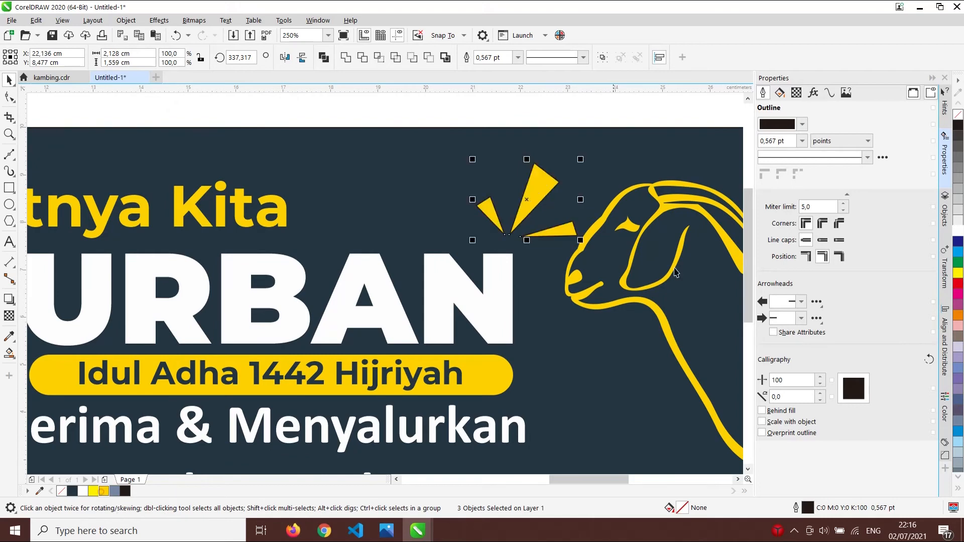
pyautogui.rightClick(959, 115)
pyautogui.click(610, 111)
pyautogui.scroll(-2, 610, 111)
pyautogui.scroll(2, 486, 189)
pyautogui.scroll(-2, 476, 162)
pyautogui.scroll(2, 476, 161)
# - Nudge the small wedge and shrink the large and right wedges to refine the burst
pyautogui.click(437, 162)
pyautogui.moveTo(437, 162); pyautogui.dragTo(443, 165)
pyautogui.click(527, 142)
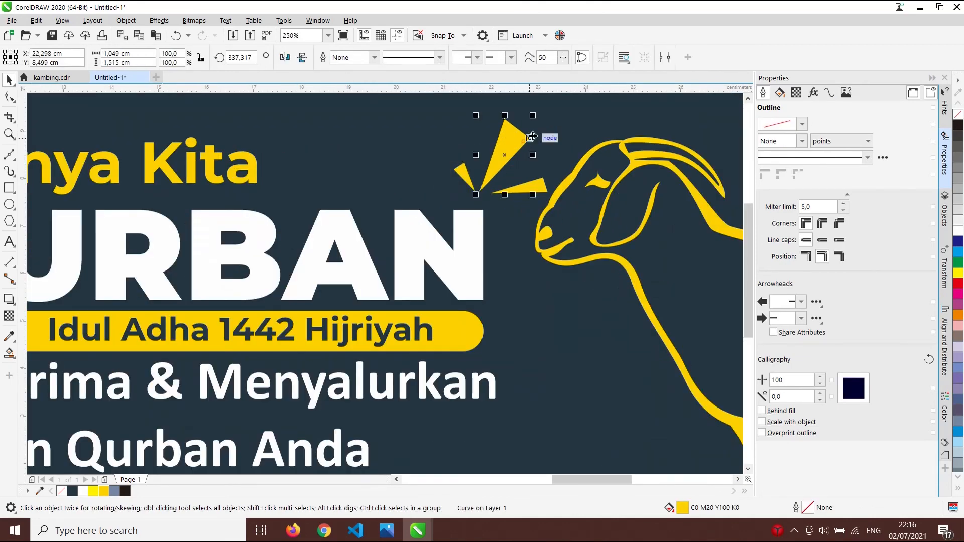
pyautogui.moveTo(535, 117); pyautogui.dragTo(524, 134)
pyautogui.click(531, 185)
pyautogui.moveTo(553, 198); pyautogui.dragTo(490, 166)
pyautogui.scroll(2, 536, 196)
pyautogui.scroll(-2, 477, 194)
pyautogui.scroll(-2, 534, 162)
pyautogui.click(534, 144)
# - Draw a small circle beside the tagline with a yellow 1,0 pt outline
pyautogui.scroll(-2, 534, 142)
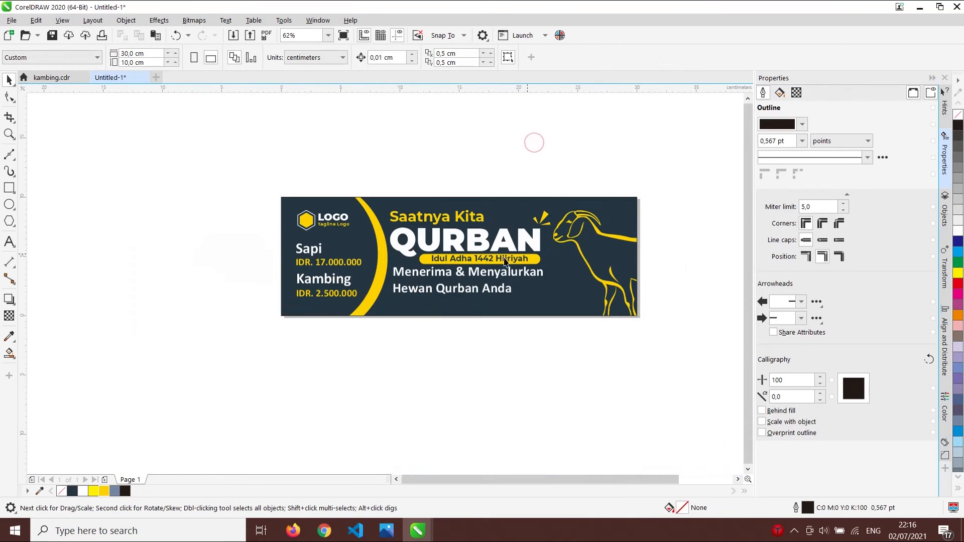
pyautogui.scroll(2, 379, 261)
pyautogui.scroll(-1, 574, 267)
pyautogui.scroll(2, 646, 291)
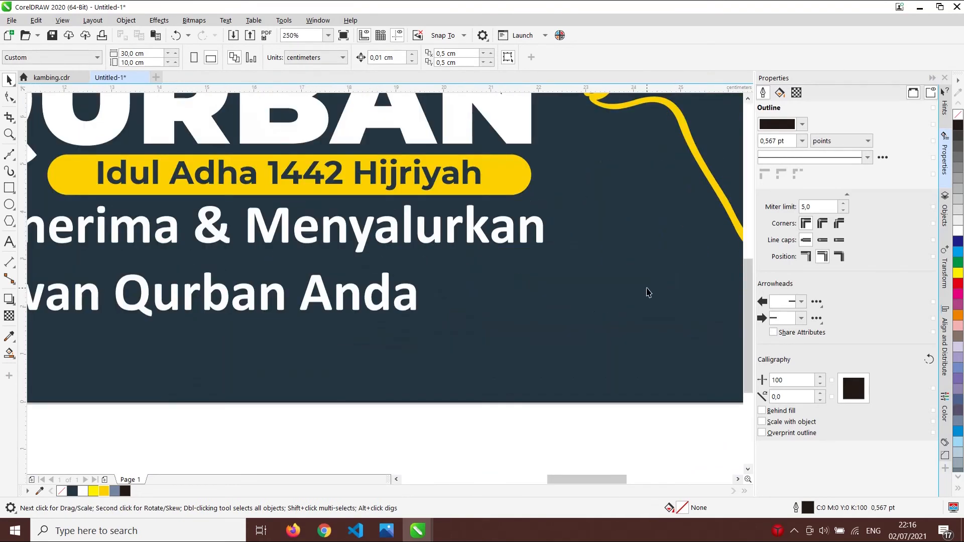
pyautogui.click(15, 204)
pyautogui.moveTo(574, 202); pyautogui.dragTo(604, 233)
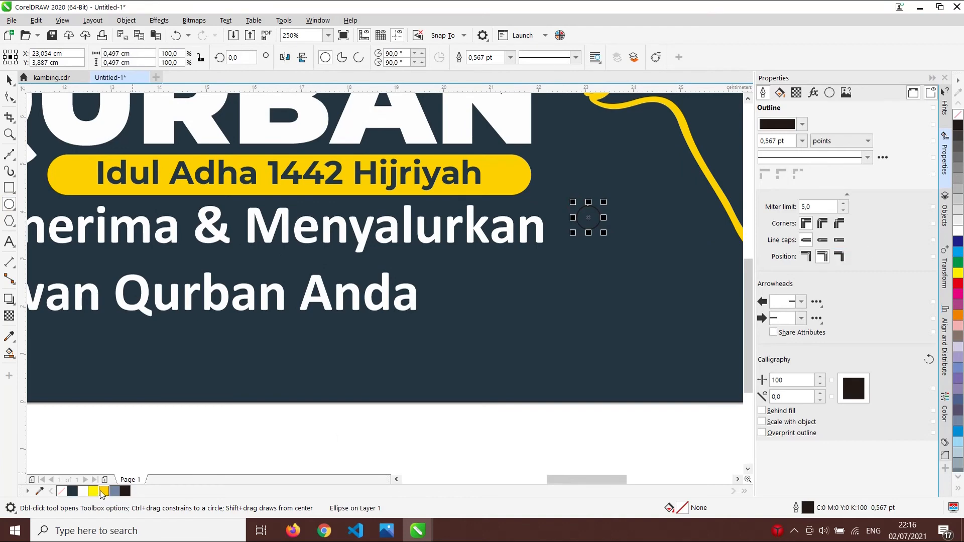
pyautogui.rightClick(103, 491)
pyautogui.press('space')
pyautogui.click(803, 141)
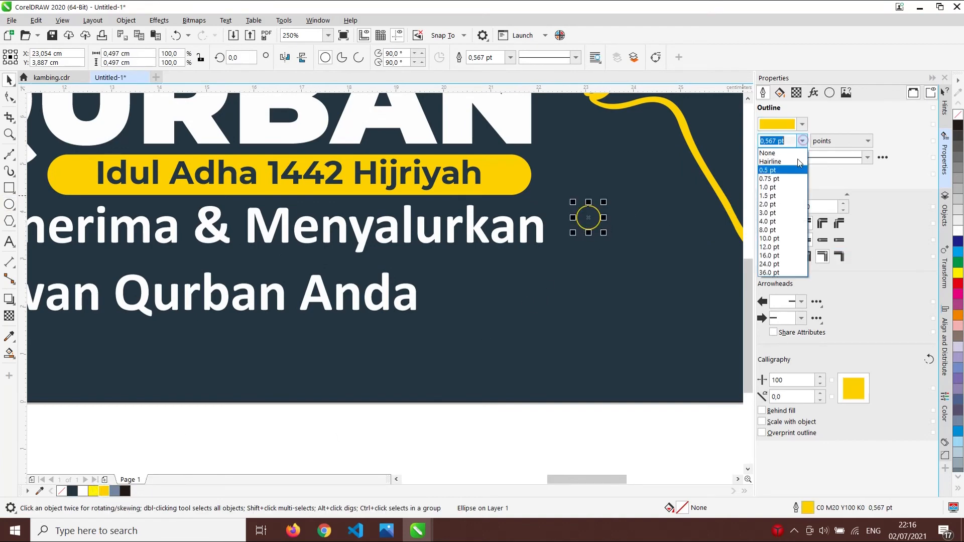
pyautogui.click(791, 191)
pyautogui.scroll(-3, 578, 226)
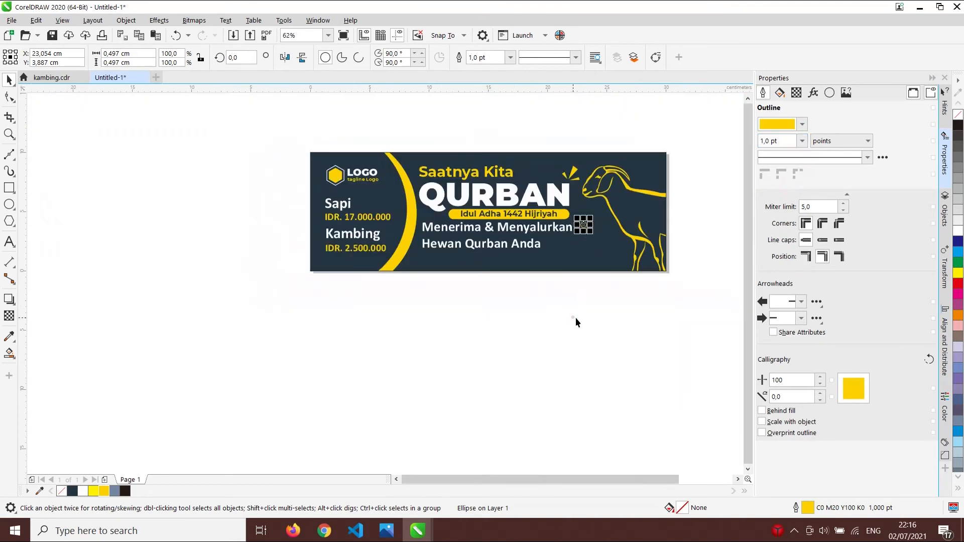
pyautogui.click(573, 318)
# - Duplicate the circle and arrange the pair left of the Saatnya Kita headline
pyautogui.scroll(3, 585, 232)
pyautogui.moveTo(585, 232); pyautogui.dragTo(616, 255)
pyautogui.rightClick(622, 251)
pyautogui.scroll(3, 618, 234)
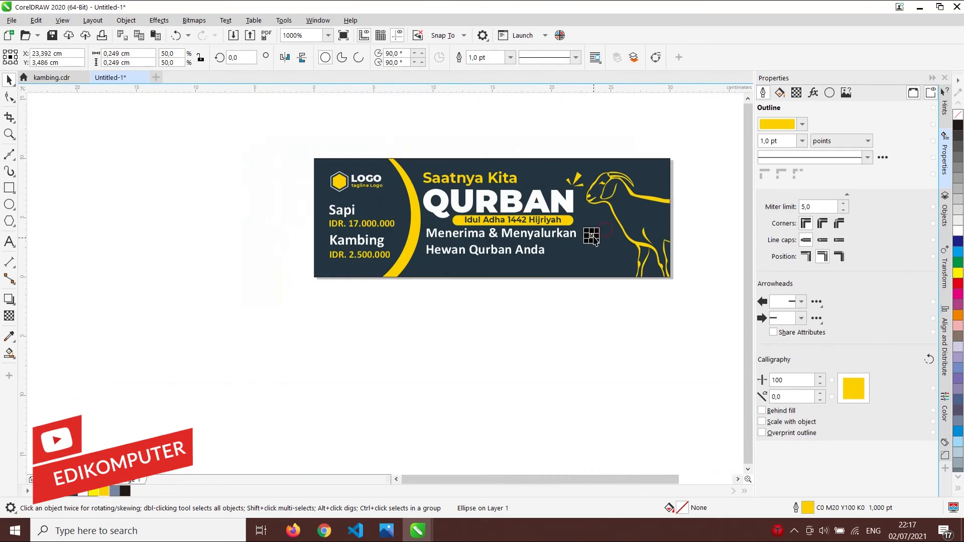
pyautogui.click(593, 286)
pyautogui.moveTo(592, 286); pyautogui.dragTo(416, 168)
pyautogui.click(423, 140)
pyautogui.scroll(1, 390, 174)
pyautogui.scroll(3, 406, 182)
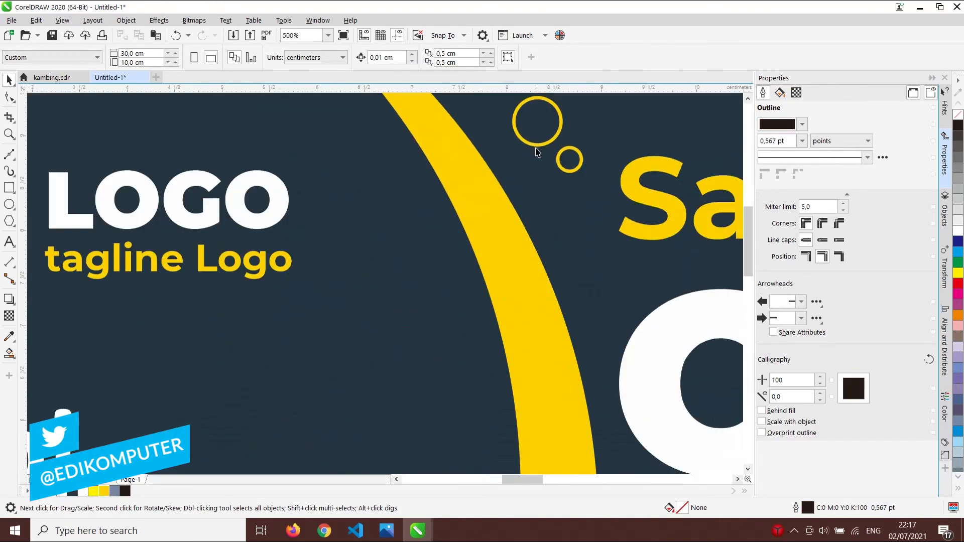
pyautogui.moveTo(580, 167); pyautogui.dragTo(603, 123)
pyautogui.moveTo(547, 151); pyautogui.dragTo(562, 162)
pyautogui.scroll(-2, 562, 162)
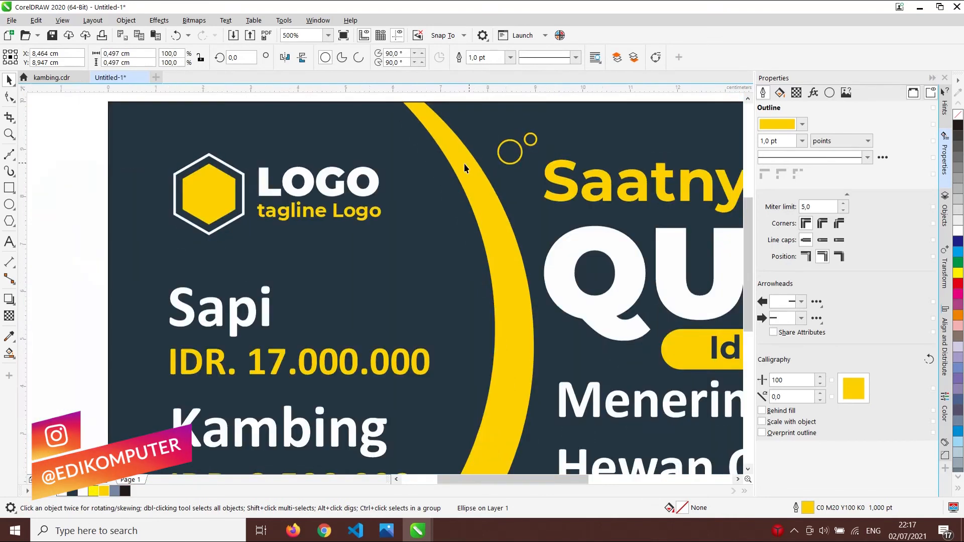
pyautogui.click(536, 122)
# - Check the small circle near the goat's head, then deselect it
pyautogui.scroll(-2, 394, 222)
pyautogui.scroll(1, 485, 238)
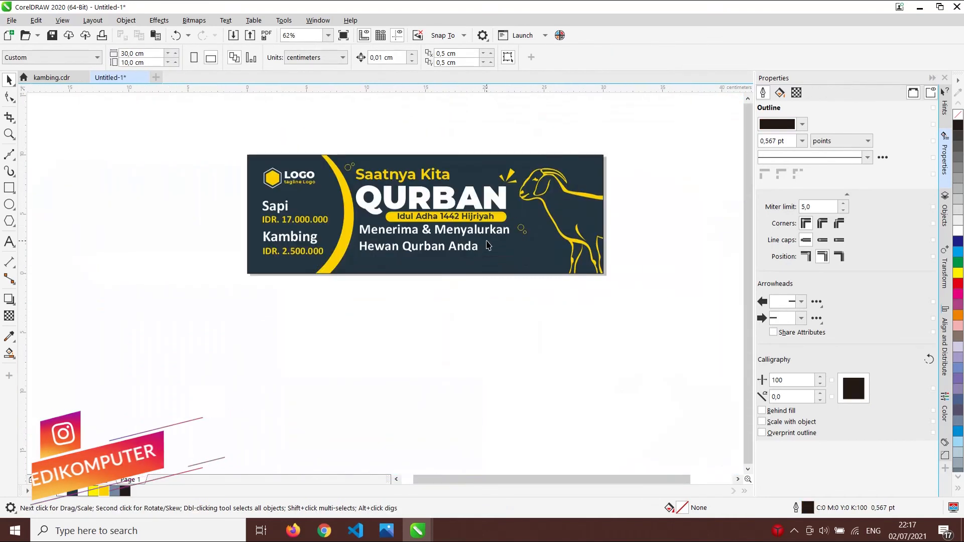
pyautogui.scroll(1, 532, 241)
pyautogui.click(532, 238)
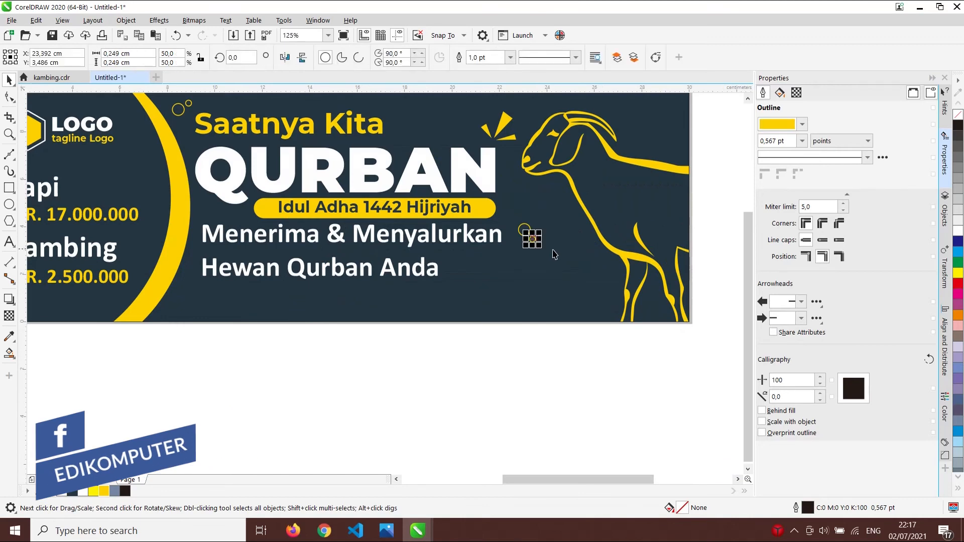
pyautogui.click(521, 344)
pyautogui.scroll(-1, 515, 291)
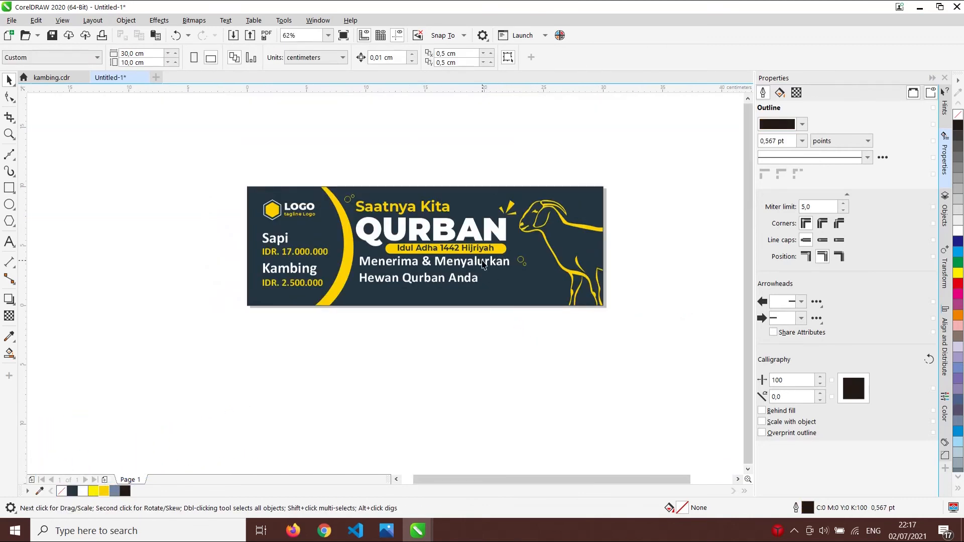
# - Look over the banner, then bring up a Chrome window from the taskbar
pyautogui.scroll(2, 387, 257)
pyautogui.scroll(-1, 378, 267)
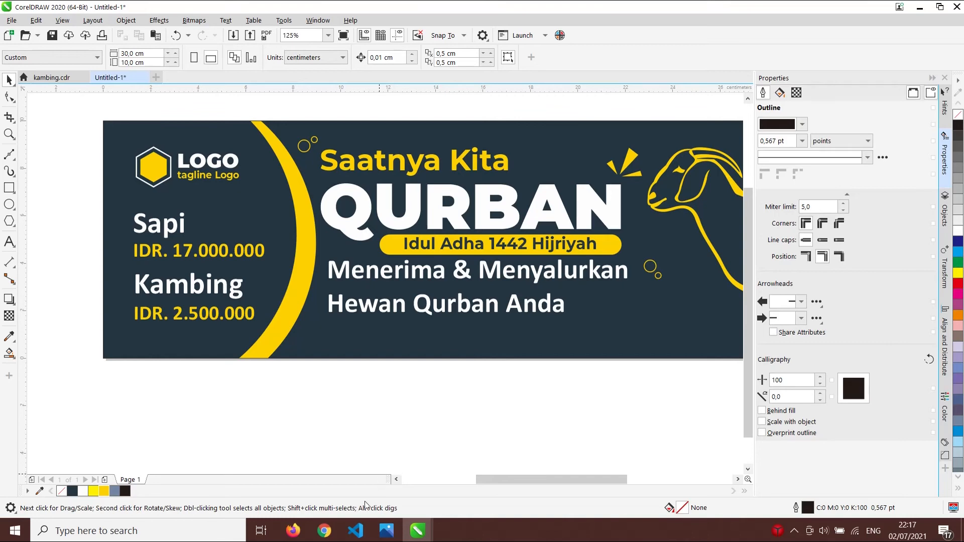
pyautogui.click(322, 523)
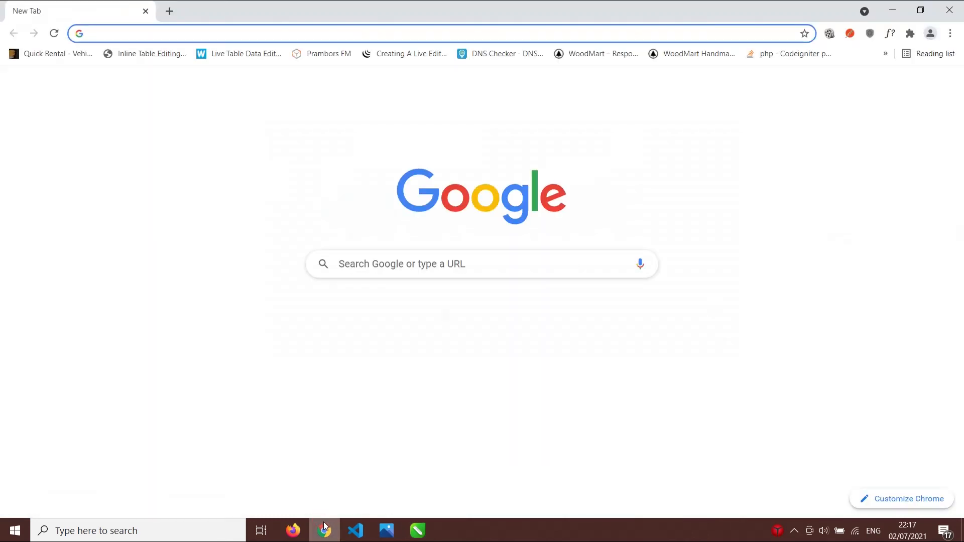
# - Search for 'fontawesome cheatsheet' in Chrome and open the cheatsheet page
pyautogui.click(324, 523)
pyautogui.click(324, 523)
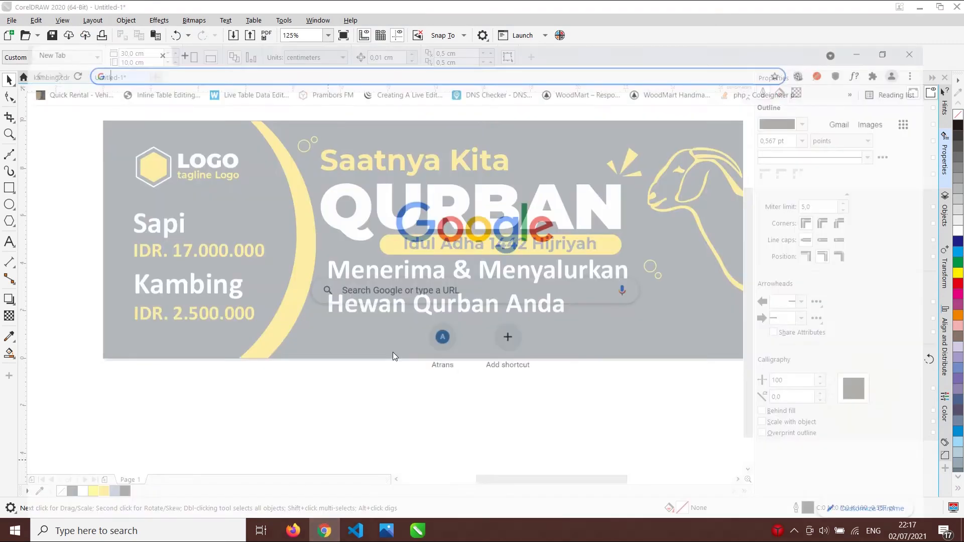
pyautogui.click(205, 28)
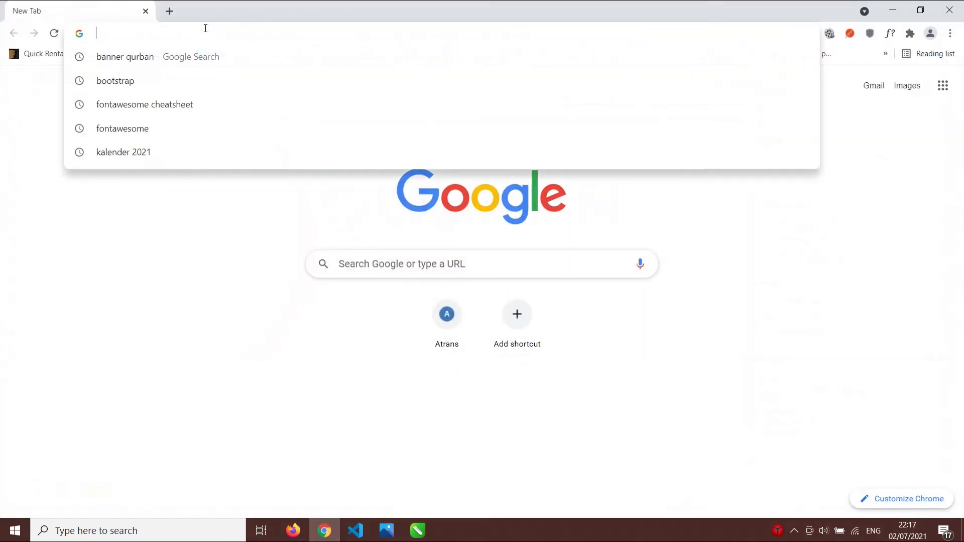
pyautogui.write('fontawesome cheatsheet')
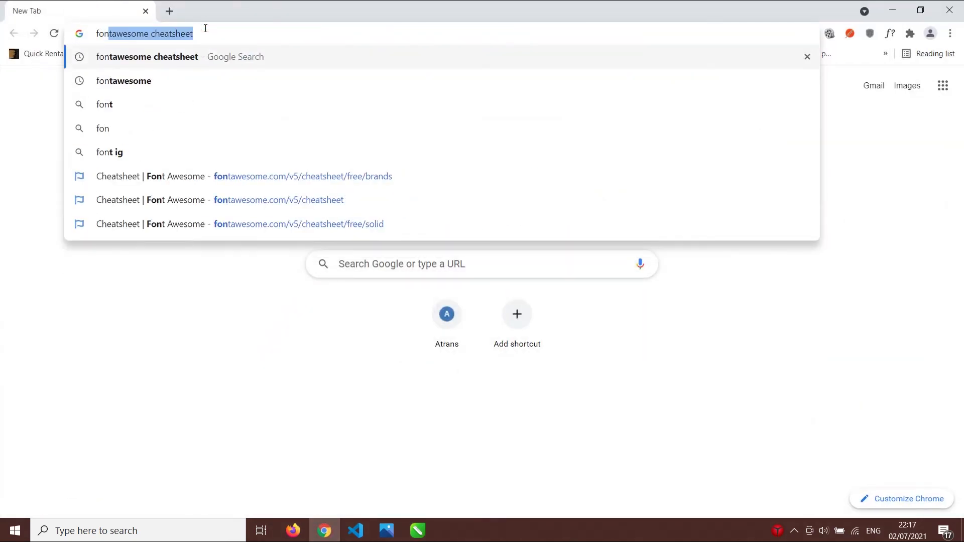
pyautogui.press('Return')
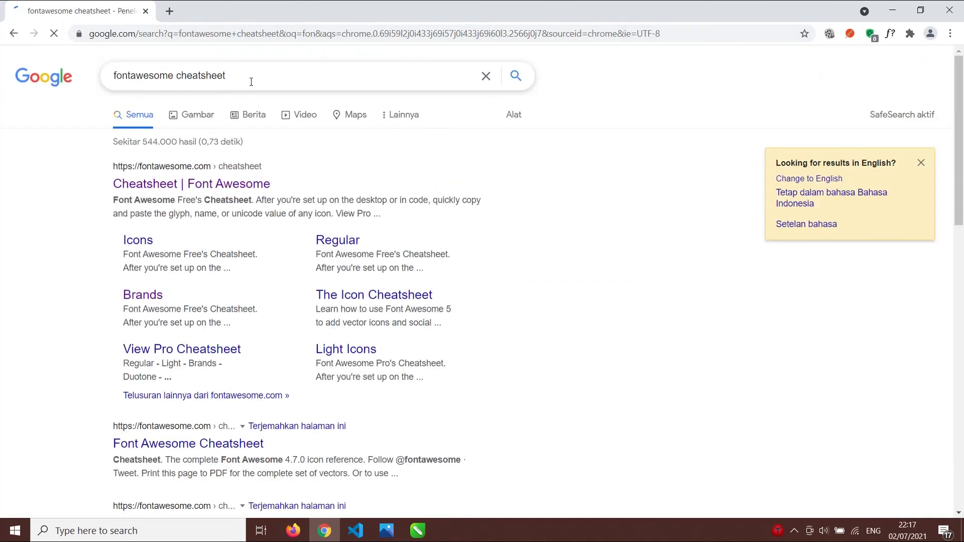
pyautogui.click(192, 185)
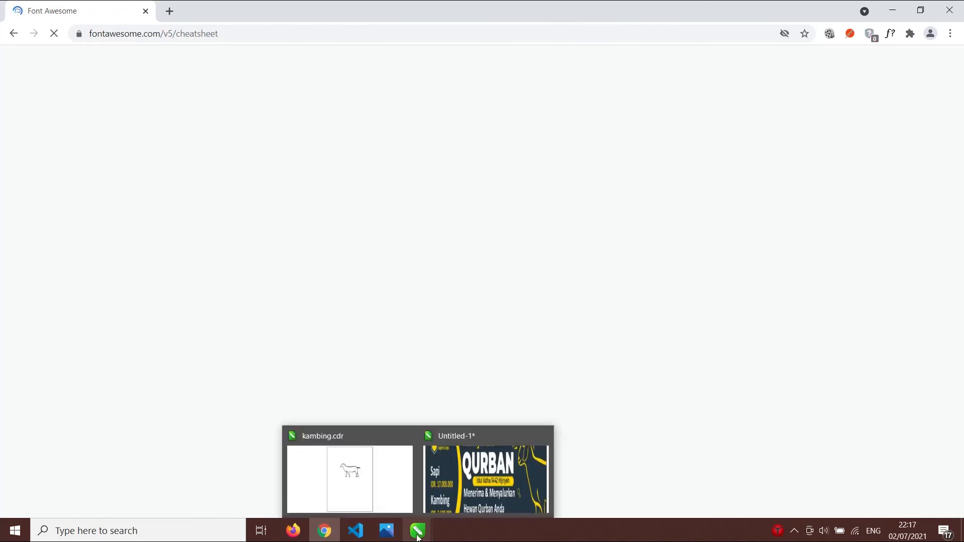
# - Switch the cheatsheet to its Brand Icons list
pyautogui.scroll(-5, 426, 258)
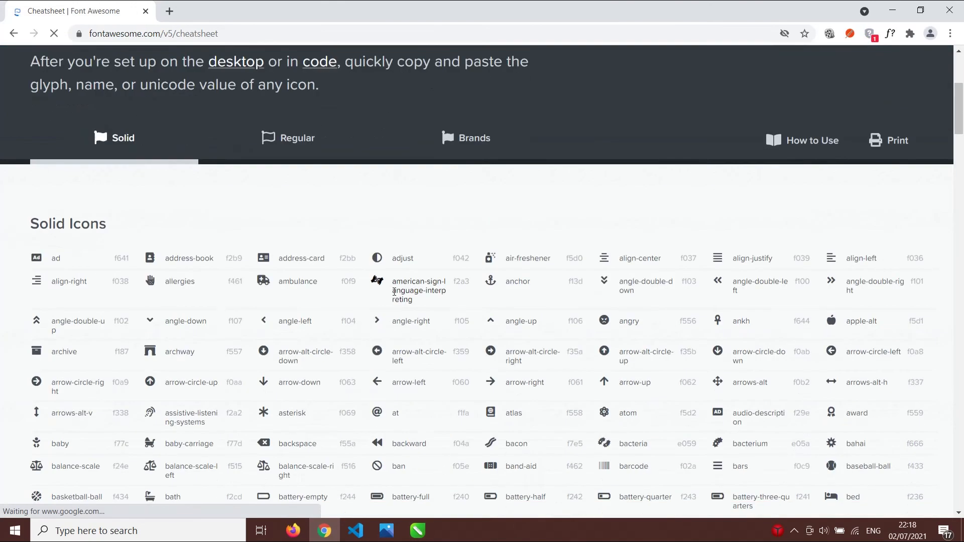
pyautogui.scroll(-7, 446, 327)
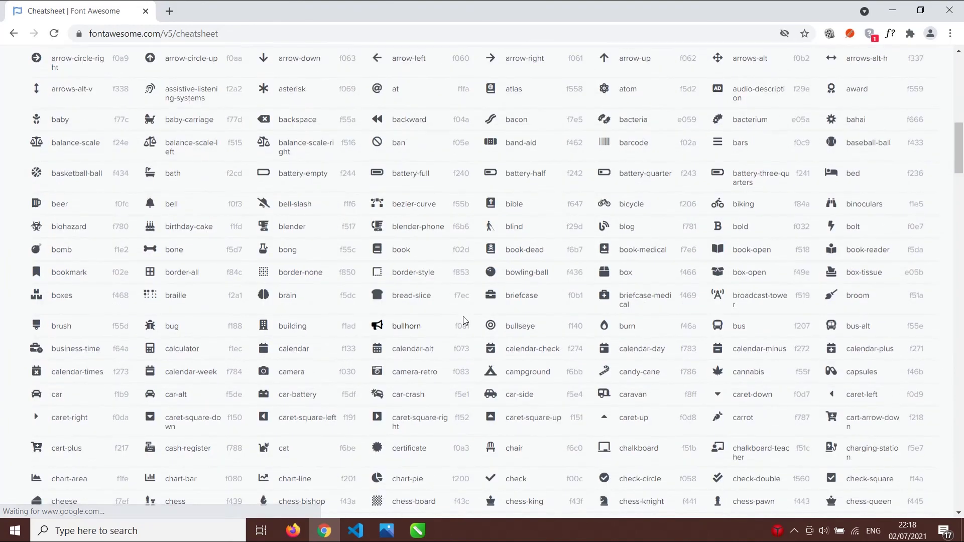
pyautogui.scroll(-8, 437, 320)
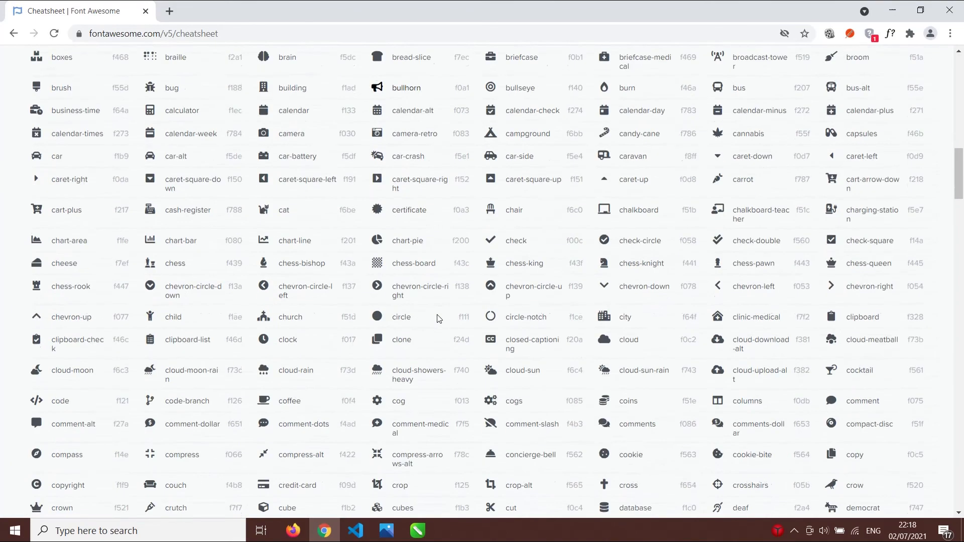
pyautogui.scroll(4, 455, 319)
pyautogui.scroll(15, 453, 315)
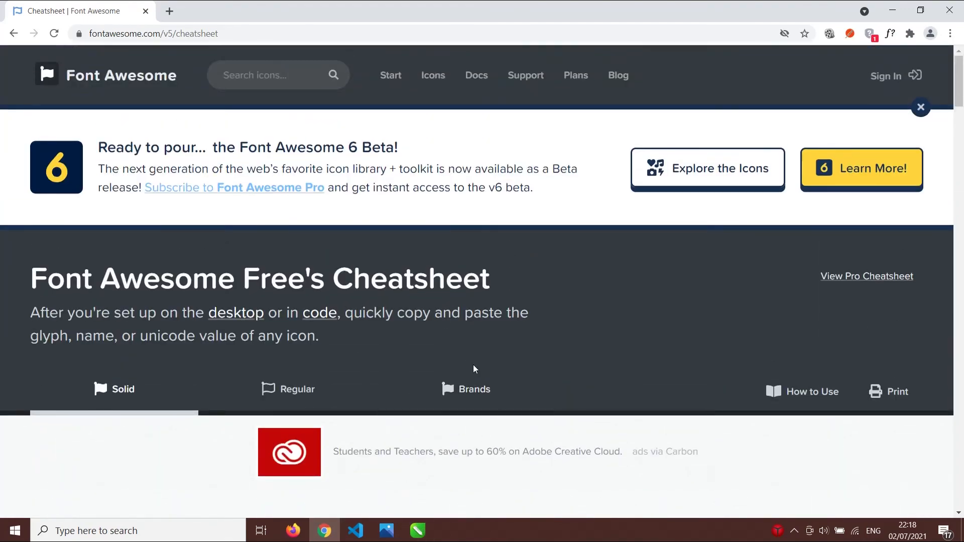
pyautogui.click(467, 393)
pyautogui.scroll(-3, 449, 326)
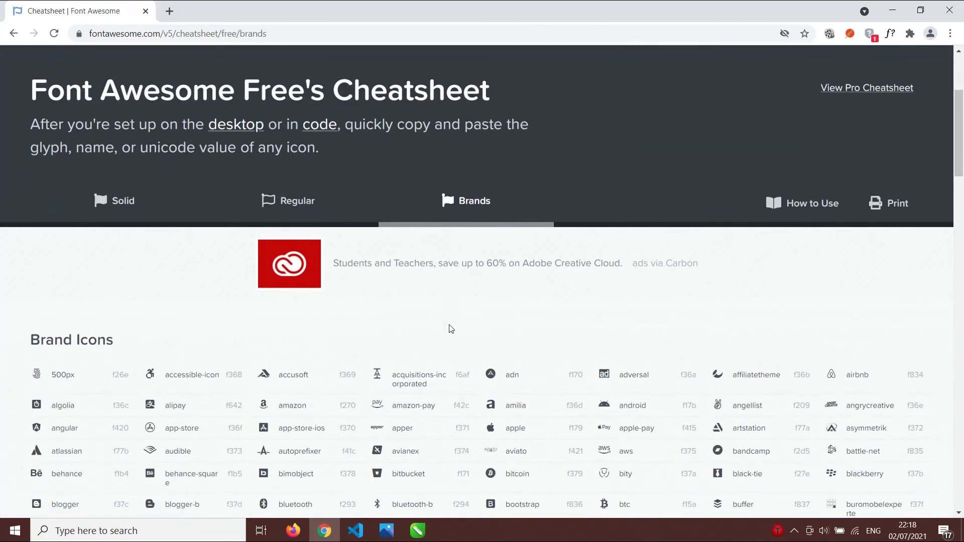
pyautogui.scroll(-3, 451, 329)
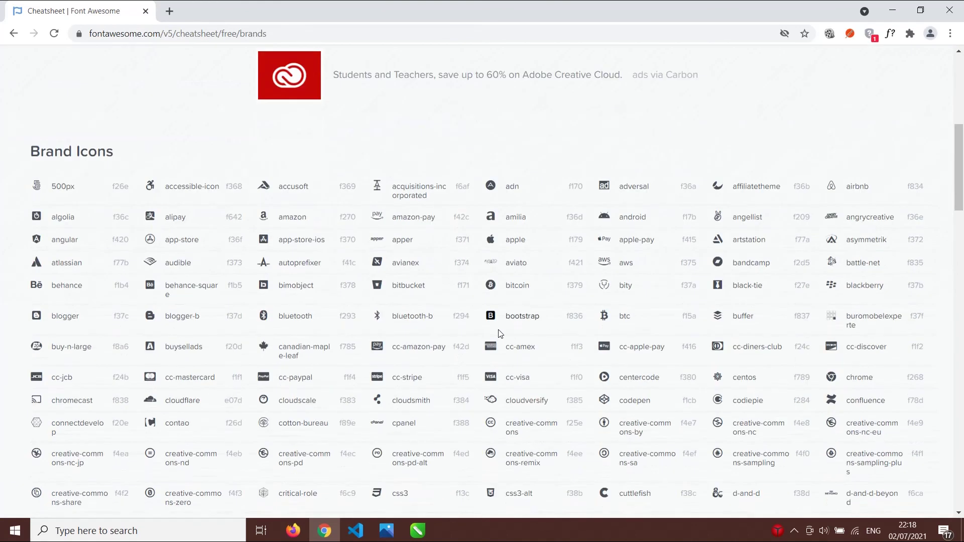
# - Find 'face' on the page, copy the facebook icon, and return to Untitled-1
pyautogui.hotkey('ctrl', 'f')
pyautogui.write('faceb')
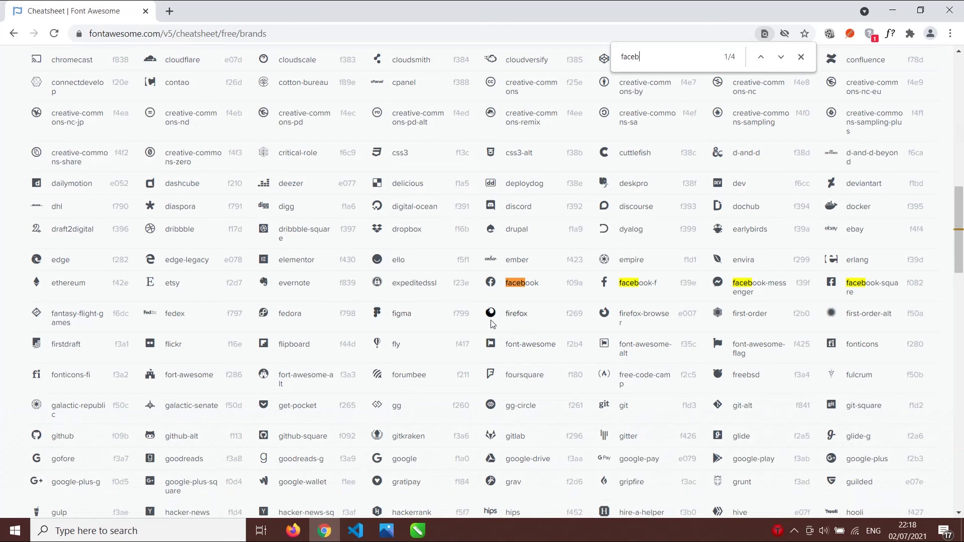
pyautogui.rightClick(496, 282)
pyautogui.click(521, 292)
pyautogui.moveTo(418, 531)
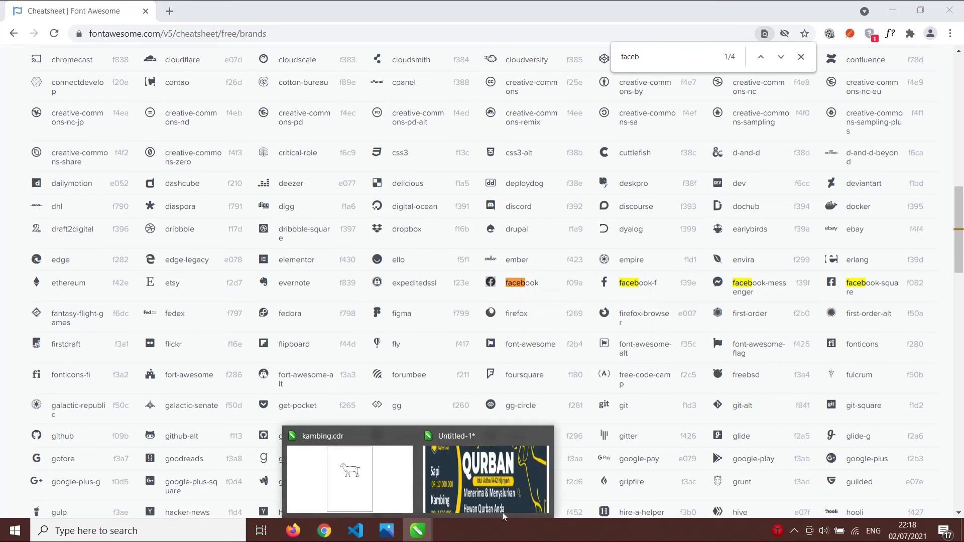
pyautogui.click(485, 481)
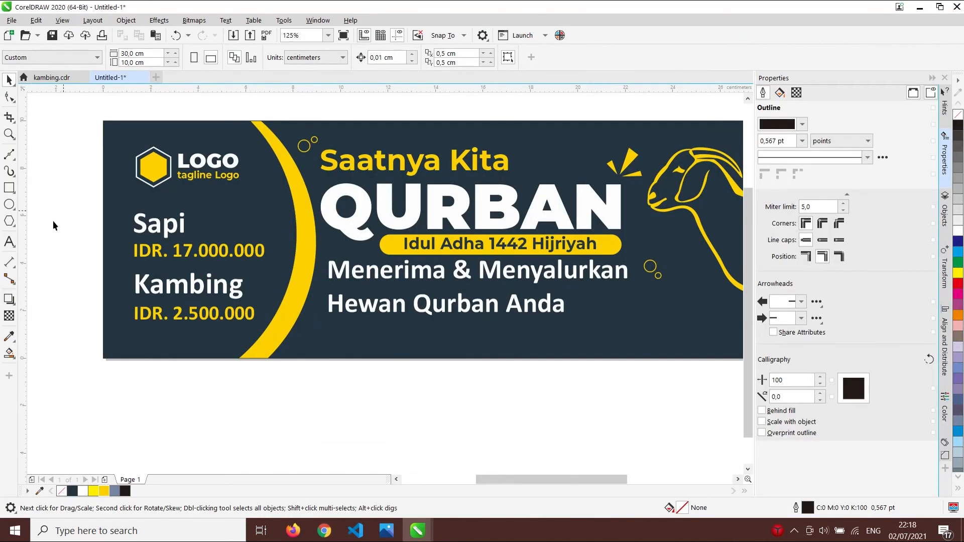
# - Paste the facebook icon as text and set it in Font Awesome 5 Brands
pyautogui.click(10, 243)
pyautogui.click(339, 378)
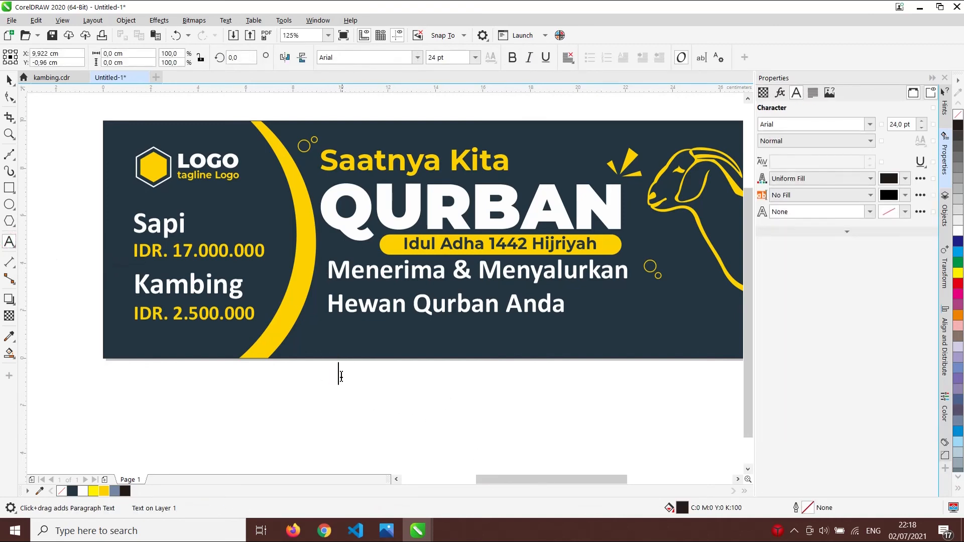
pyautogui.rightClick(340, 375)
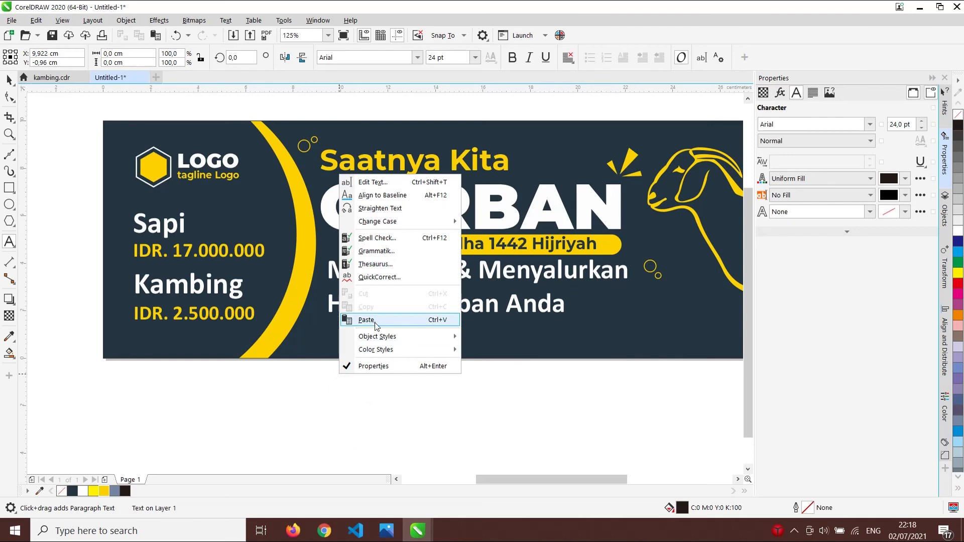
pyautogui.click(372, 320)
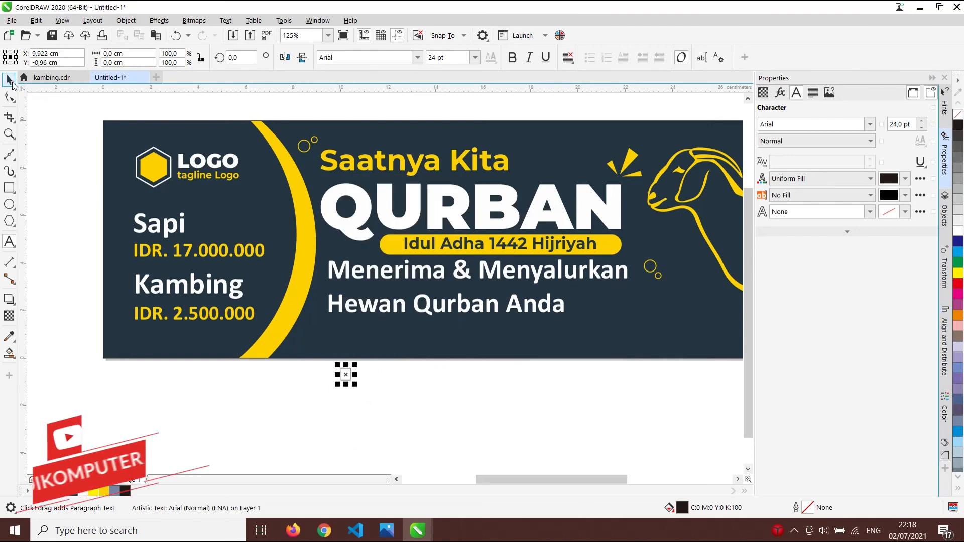
pyautogui.click(11, 81)
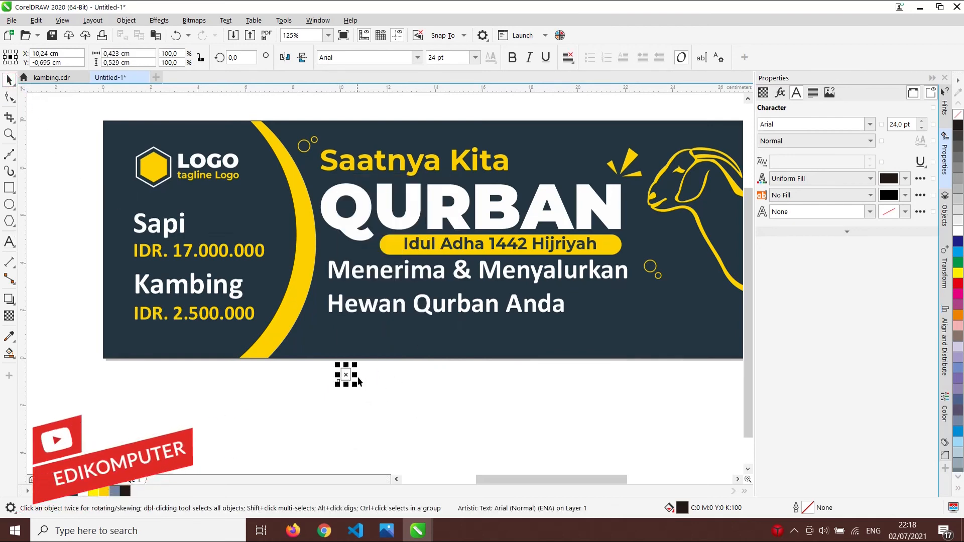
pyautogui.click(416, 59)
pyautogui.write('font')
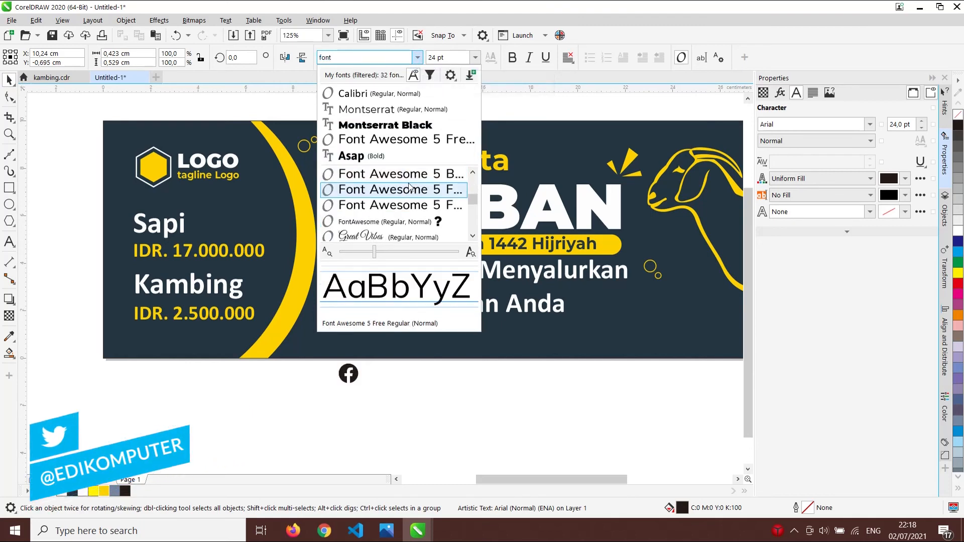
pyautogui.click(412, 176)
# - Move the Facebook icon onto the banner, shrink it, and colour it yellow
pyautogui.scroll(2, 358, 369)
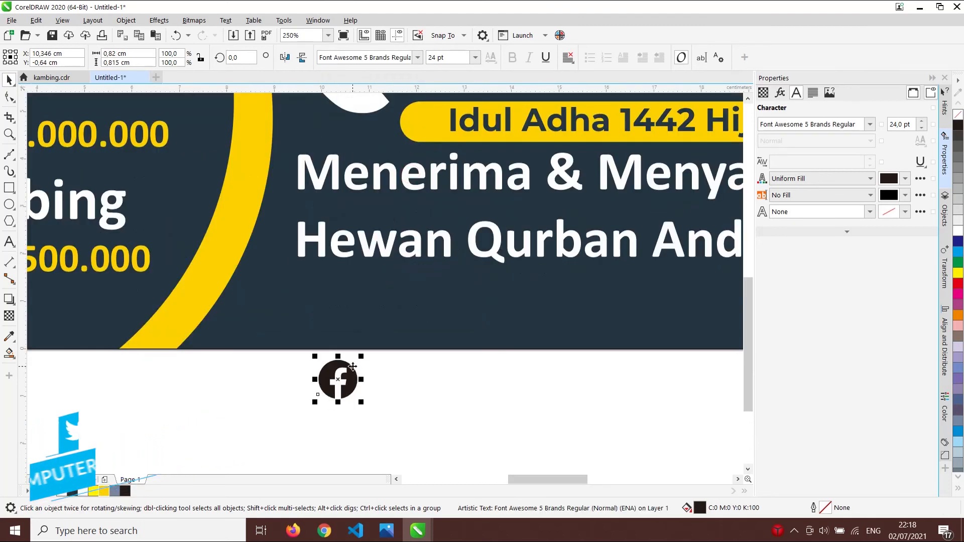
pyautogui.moveTo(352, 380); pyautogui.dragTo(323, 336)
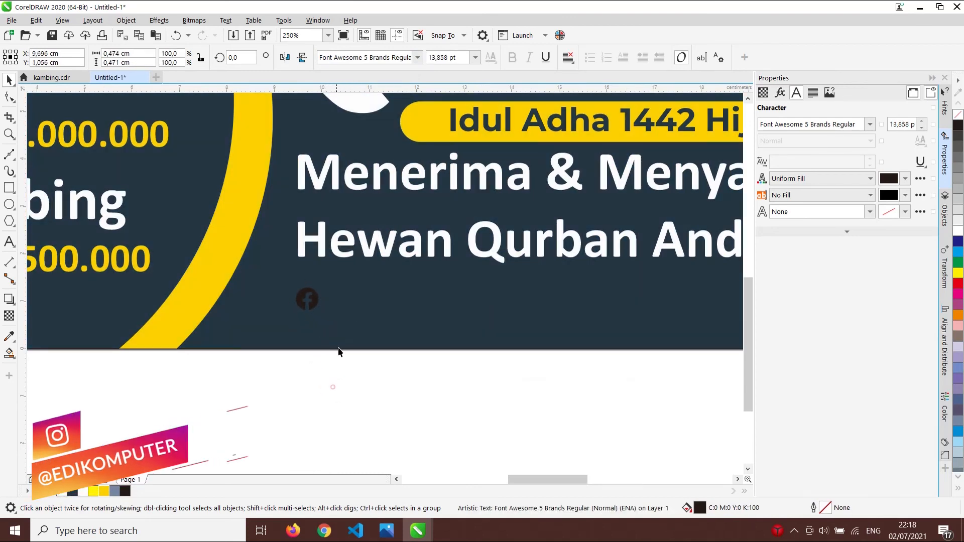
pyautogui.click(334, 368)
pyautogui.scroll(-3, 370, 310)
pyautogui.scroll(-1, 369, 310)
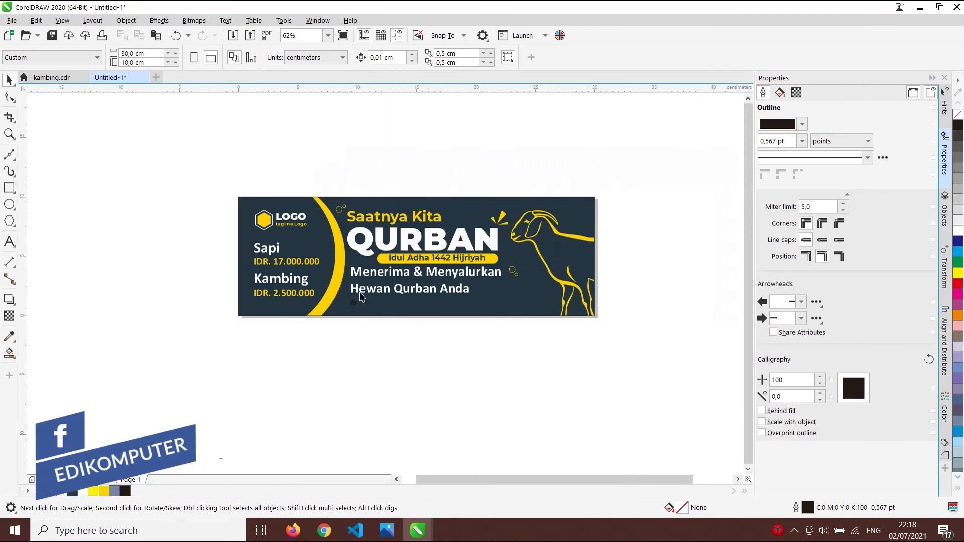
pyautogui.scroll(4, 361, 312)
pyautogui.click(345, 326)
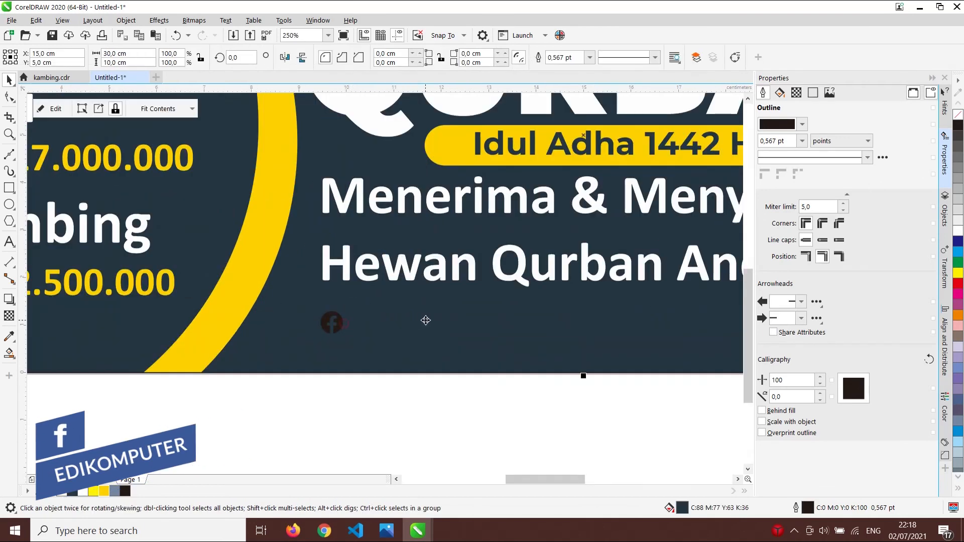
pyautogui.click(345, 379)
pyautogui.click(339, 323)
pyautogui.click(340, 326)
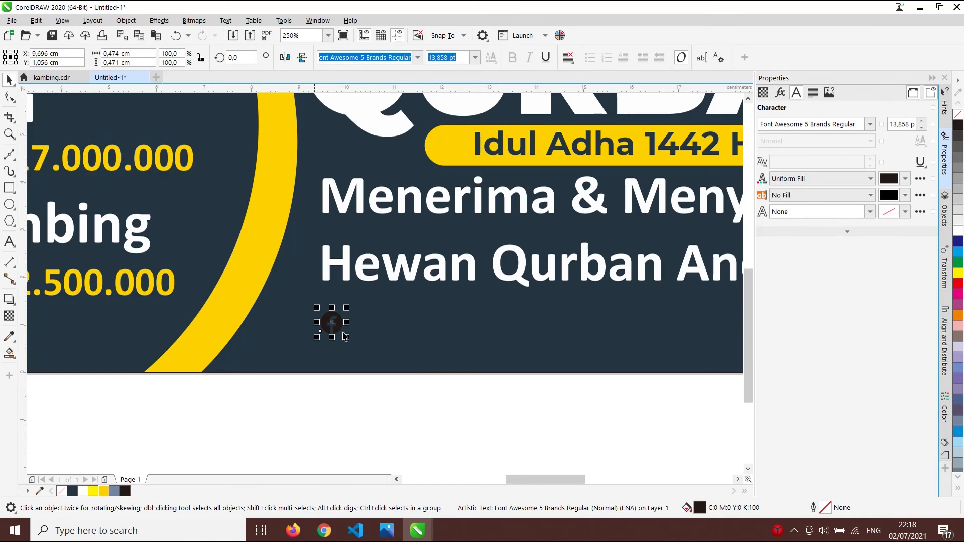
pyautogui.click(95, 493)
pyautogui.click(506, 395)
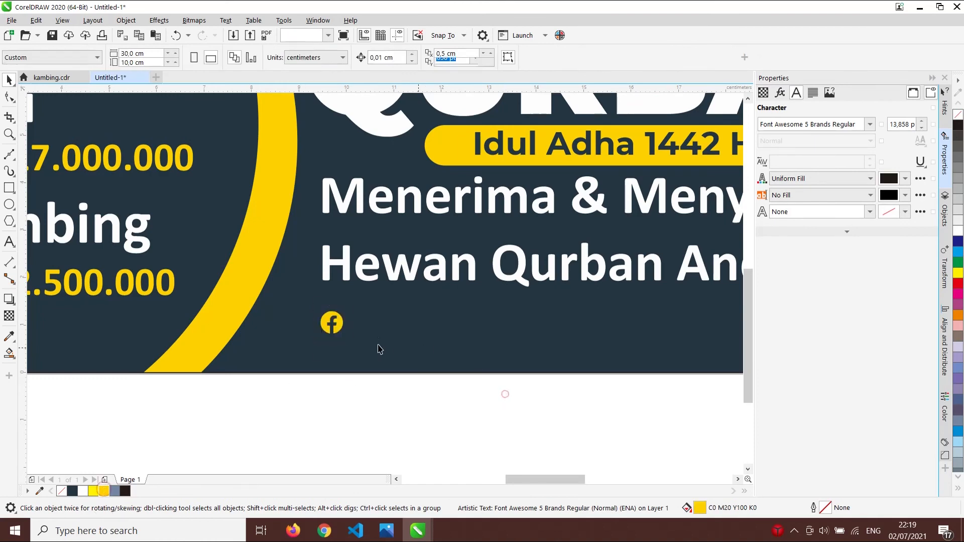
# - Type the handle 'edikomputer' as a new text line below the headline
pyautogui.click(359, 265)
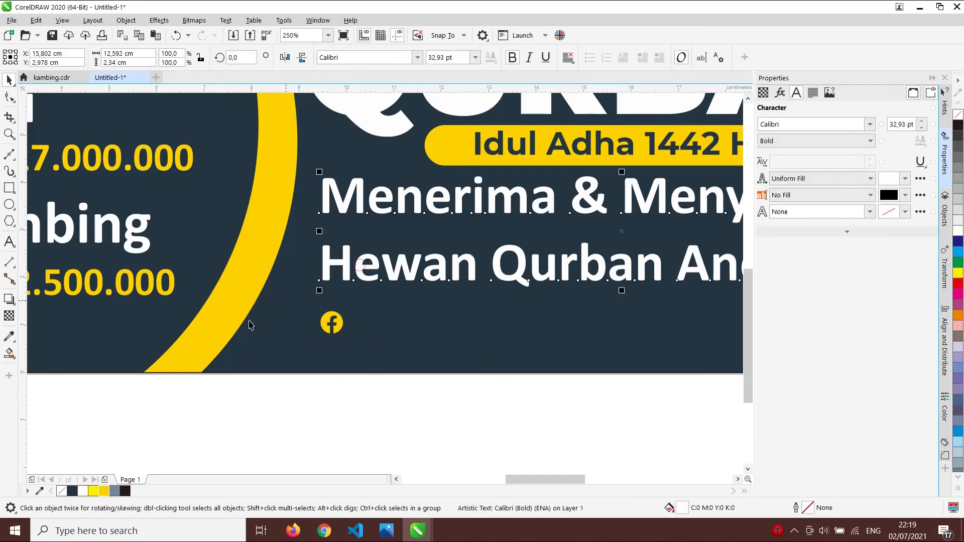
pyautogui.click(10, 242)
pyautogui.click(385, 324)
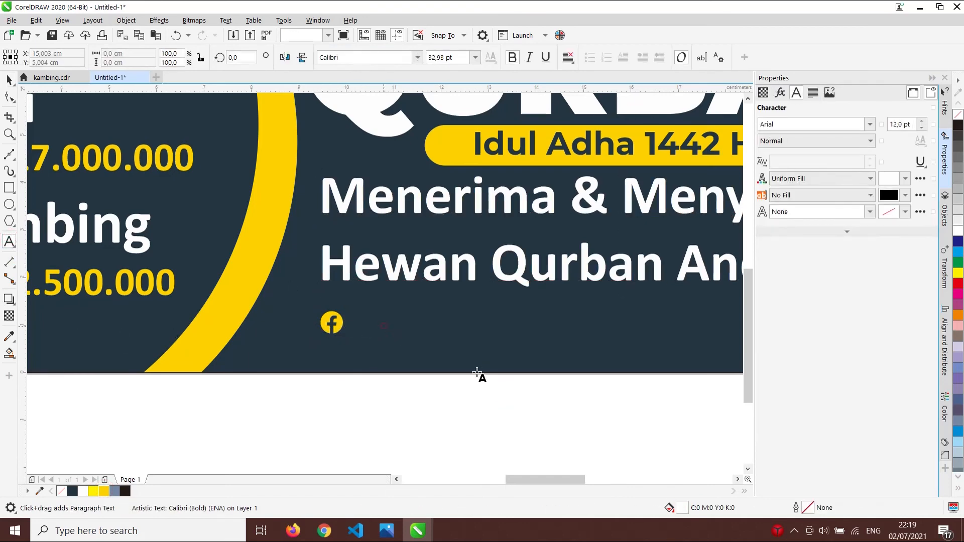
pyautogui.write('edikomp')
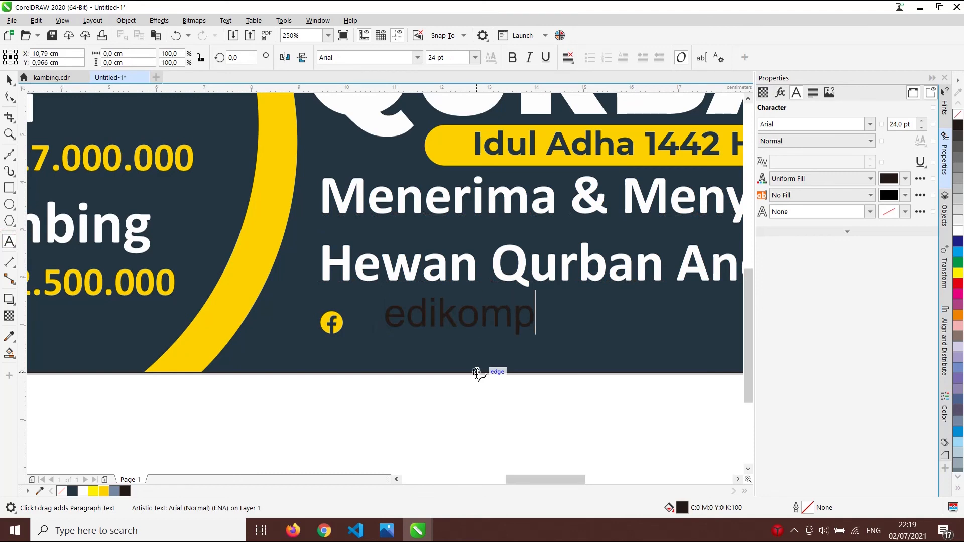
pyautogui.write('uter')
pyautogui.press('Escape')
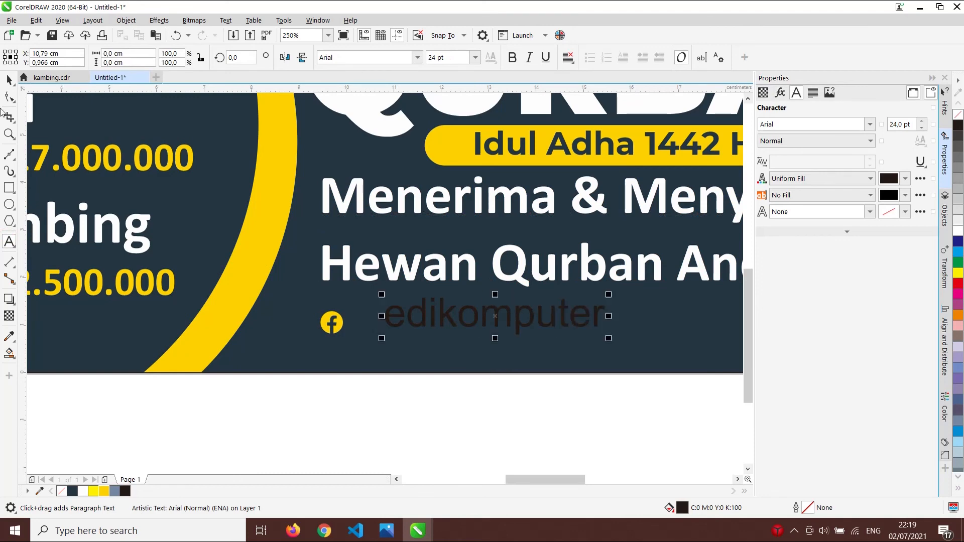
# - Make the handle Calibri Bold in white and place it beside the icon
pyautogui.click(7, 80)
pyautogui.click(418, 57)
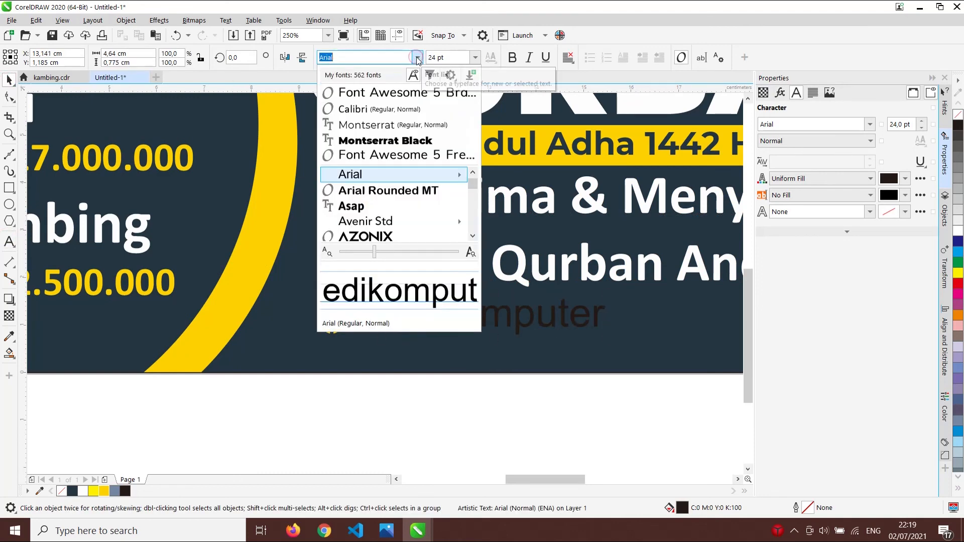
pyautogui.click(353, 109)
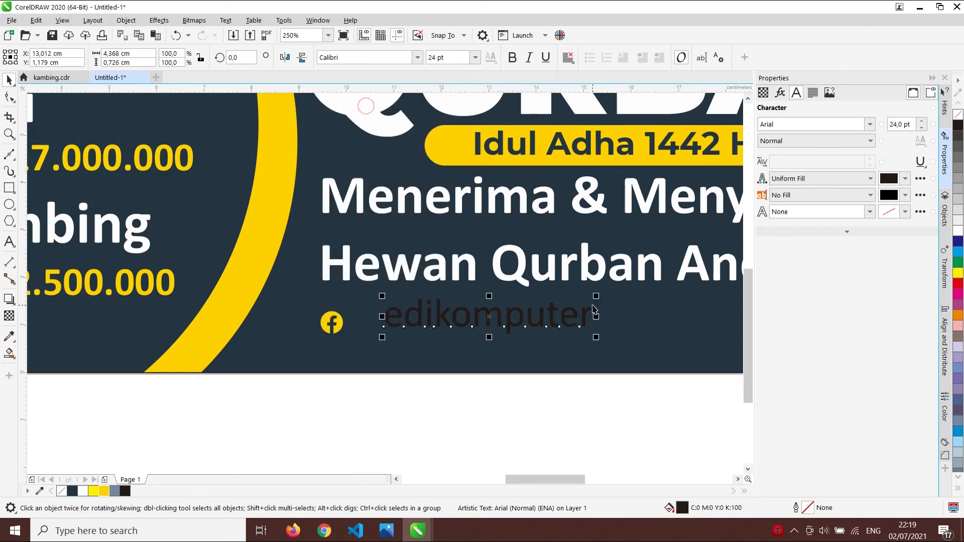
pyautogui.click(512, 57)
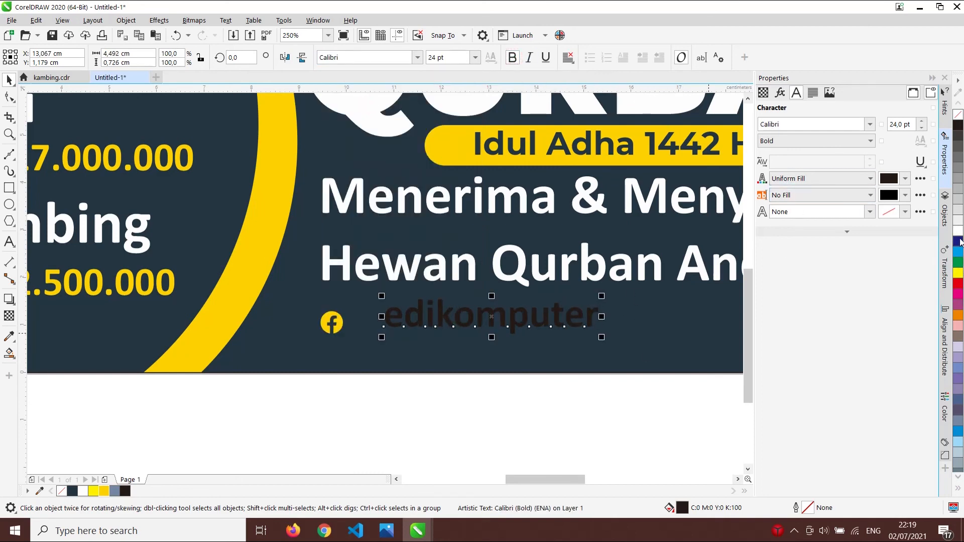
pyautogui.click(960, 231)
pyautogui.moveTo(570, 320); pyautogui.dragTo(543, 324)
pyautogui.click(545, 405)
# - Select the Facebook icon and edikomputer text together
pyautogui.scroll(-2, 440, 389)
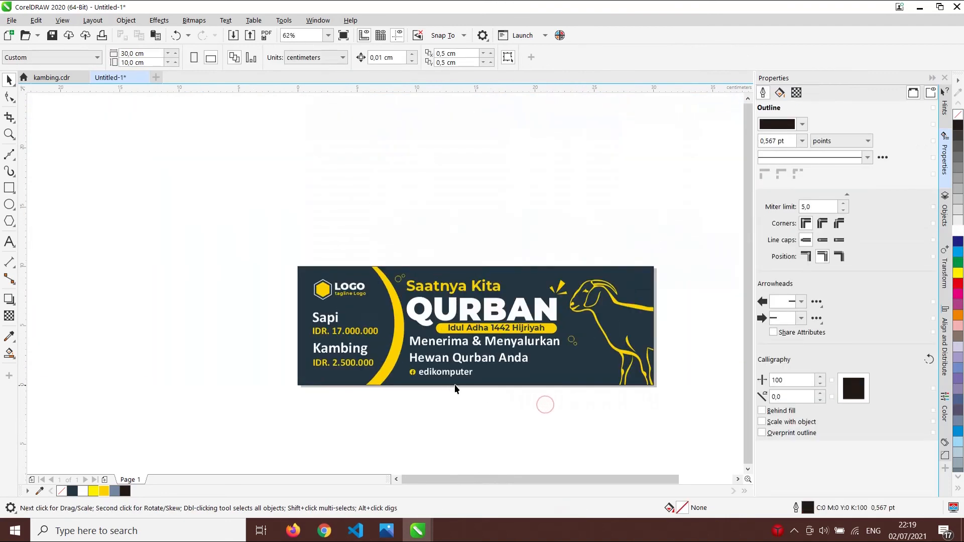
pyautogui.scroll(1, 473, 362)
pyautogui.moveTo(496, 375); pyautogui.dragTo(498, 374)
pyautogui.click(434, 442)
pyautogui.click(436, 383)
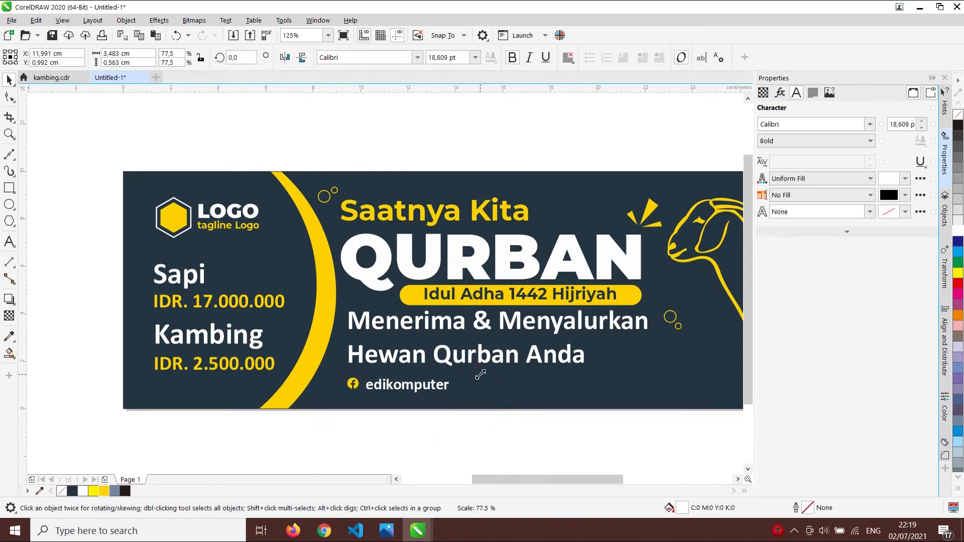
pyautogui.click(410, 455)
pyautogui.scroll(1, 381, 387)
pyautogui.click(382, 381)
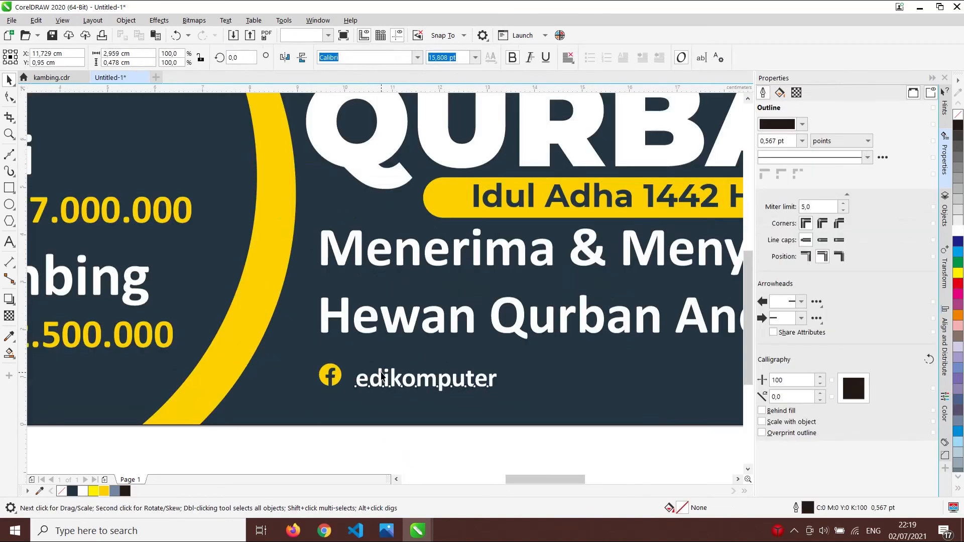
pyautogui.keyDown('shift'); pyautogui.click(330, 376); pyautogui.keyUp('shift')
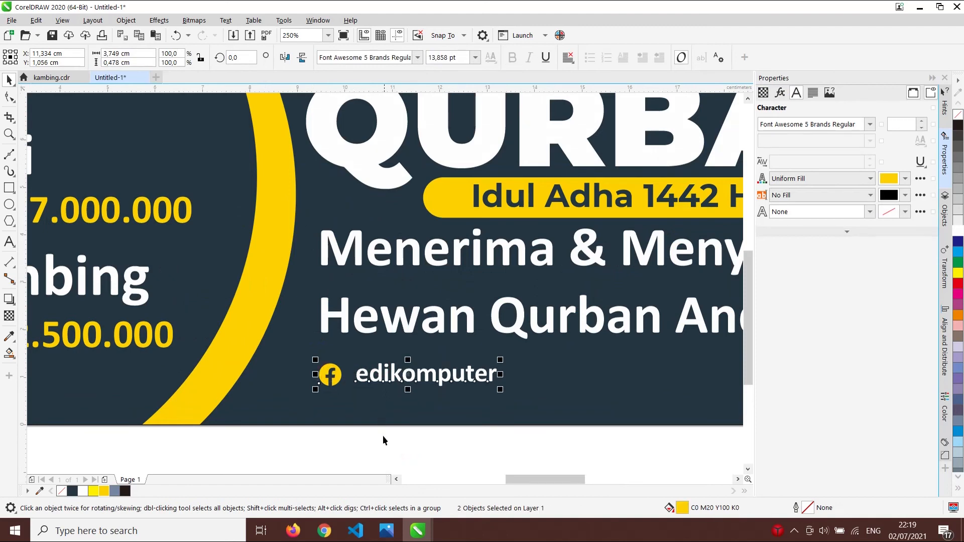
pyautogui.click(386, 439)
pyautogui.scroll(-1, 386, 439)
pyautogui.scroll(1, 363, 408)
pyautogui.moveTo(331, 421); pyautogui.dragTo(554, 360)
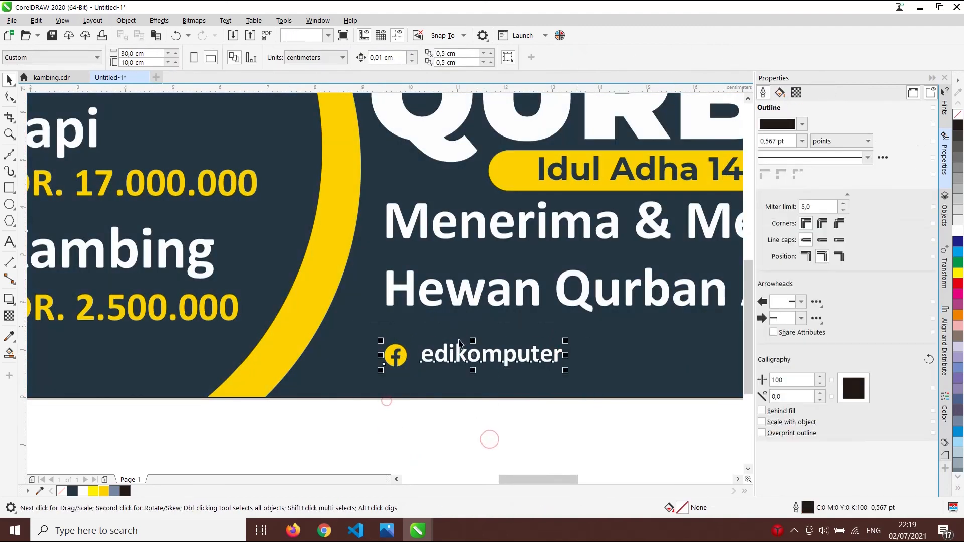
pyautogui.scroll(-2, 429, 339)
pyautogui.moveTo(466, 354); pyautogui.dragTo(576, 352)
pyautogui.click(573, 390)
pyautogui.scroll(1, 548, 347)
pyautogui.press('F8')
pyautogui.click(523, 351)
pyautogui.write('@edikomputer')
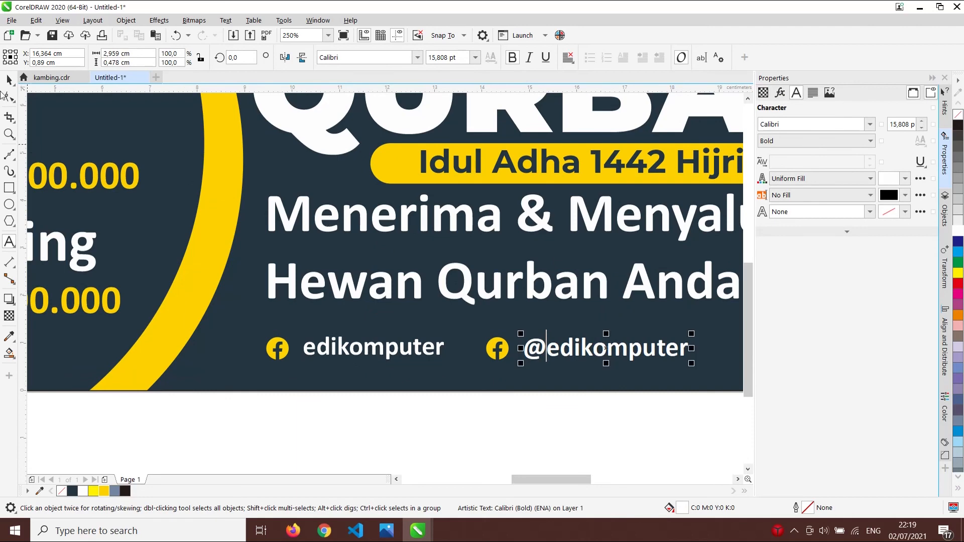
pyautogui.click(458, 419)
# - Add a third copy further right, remove its '@', and zoom out to the banner
pyautogui.scroll(-1, 540, 388)
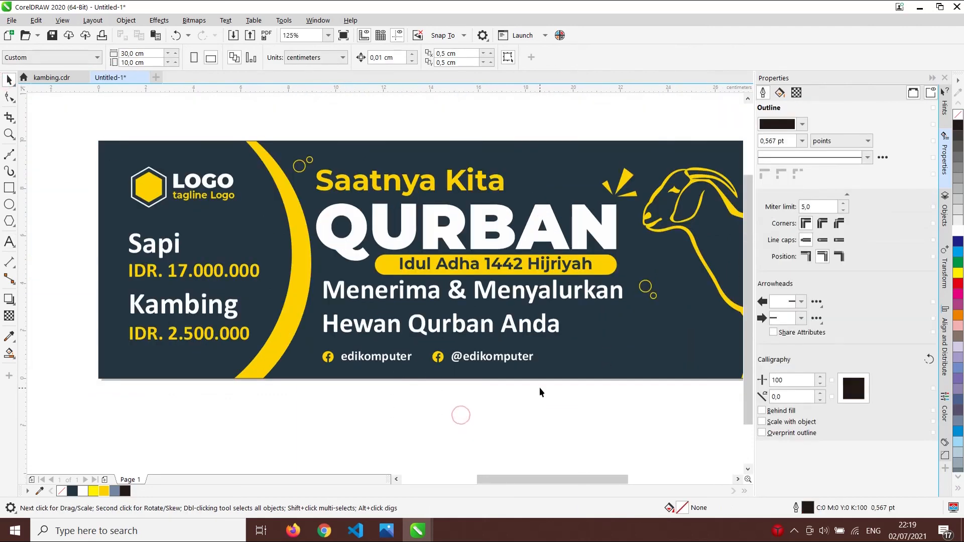
pyautogui.scroll(1, 554, 385)
pyautogui.moveTo(274, 393); pyautogui.dragTo(527, 294)
pyautogui.moveTo(255, 443); pyautogui.dragTo(537, 297)
pyautogui.moveTo(435, 337); pyautogui.dragTo(671, 336)
pyautogui.click(587, 423)
pyautogui.doubleClick(597, 342)
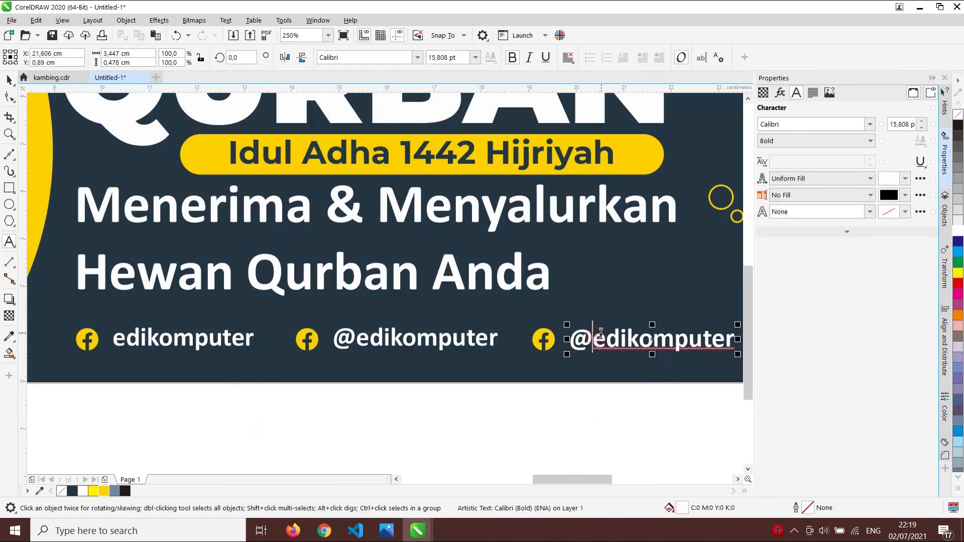
pyautogui.press('BackSpace')
pyautogui.click(6, 85)
pyautogui.press('F4')
pyautogui.click(403, 302)
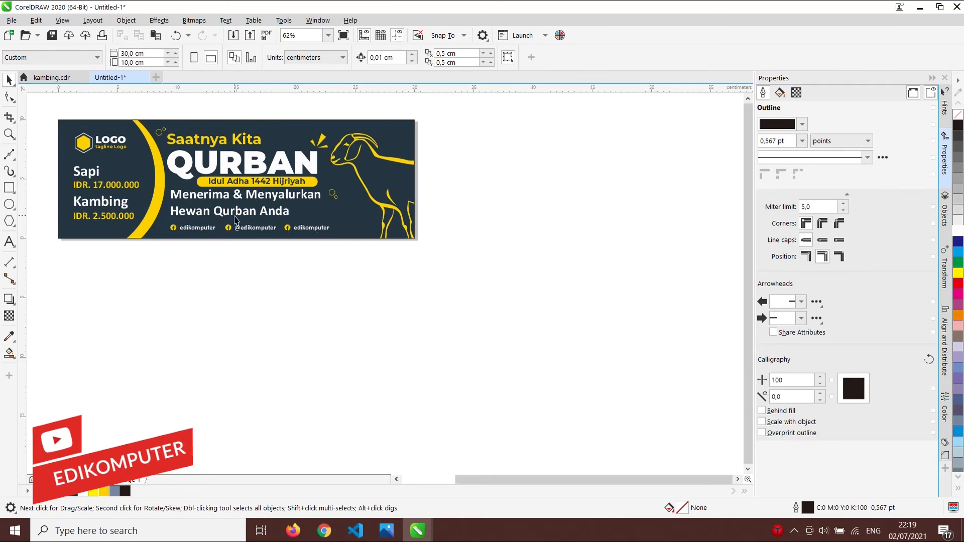
pyautogui.scroll(2, 198, 226)
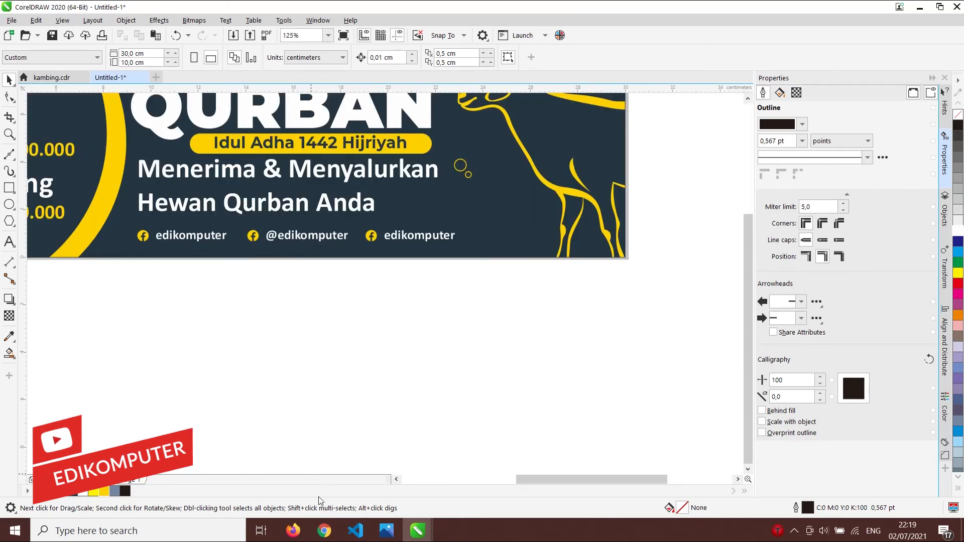
# - Find 'twi' on the cheatsheet and copy the twitter bird glyph
pyautogui.click(324, 531)
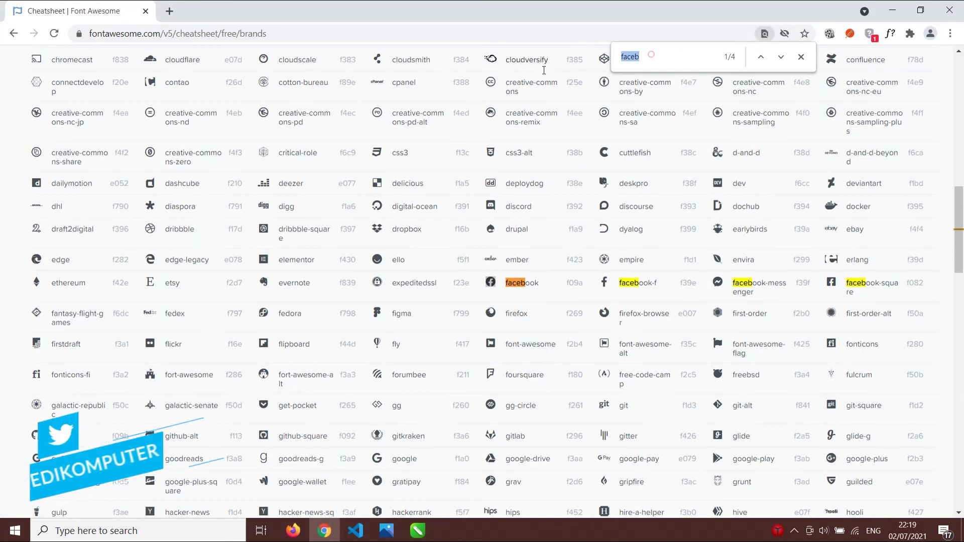
pyautogui.write('tw')
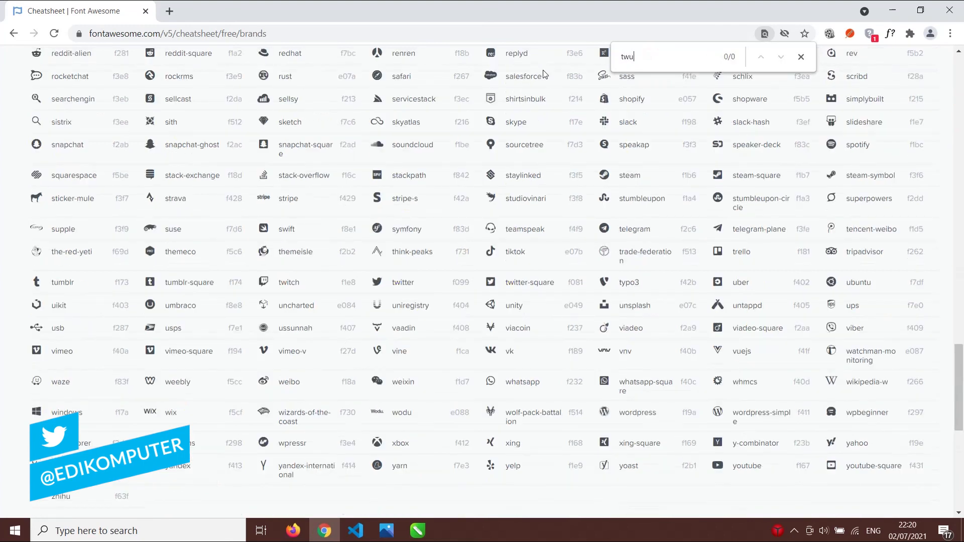
pyautogui.write('i')
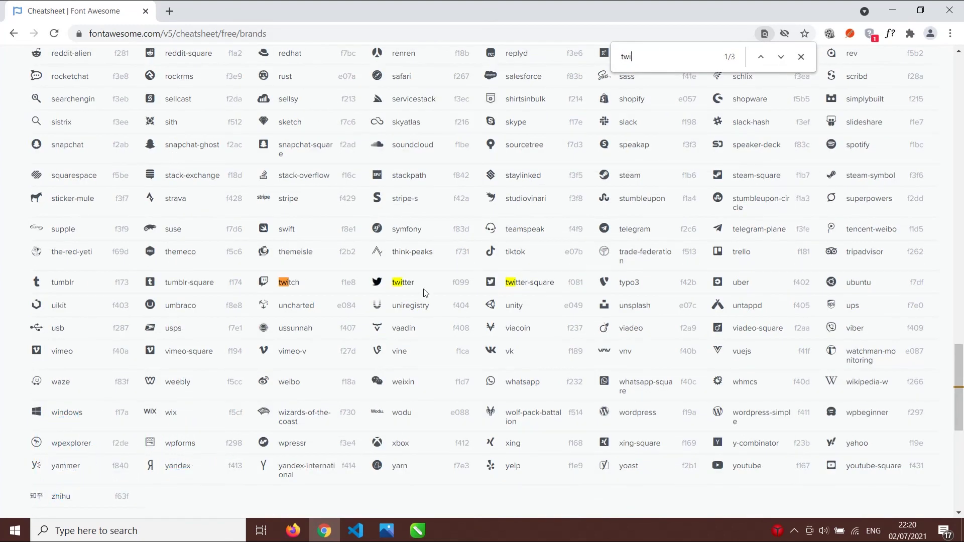
pyautogui.moveTo(371, 282); pyautogui.dragTo(369, 284)
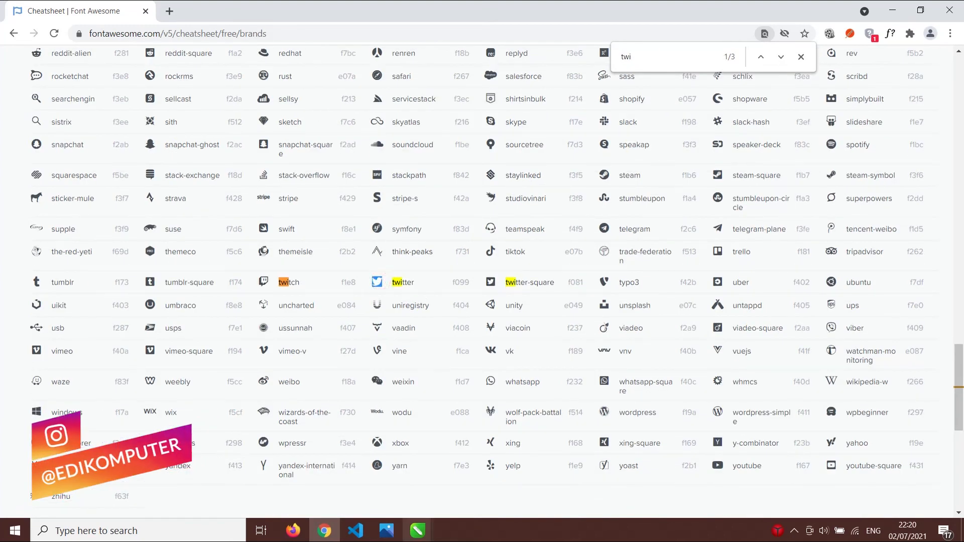
pyautogui.click(415, 531)
pyautogui.click(475, 473)
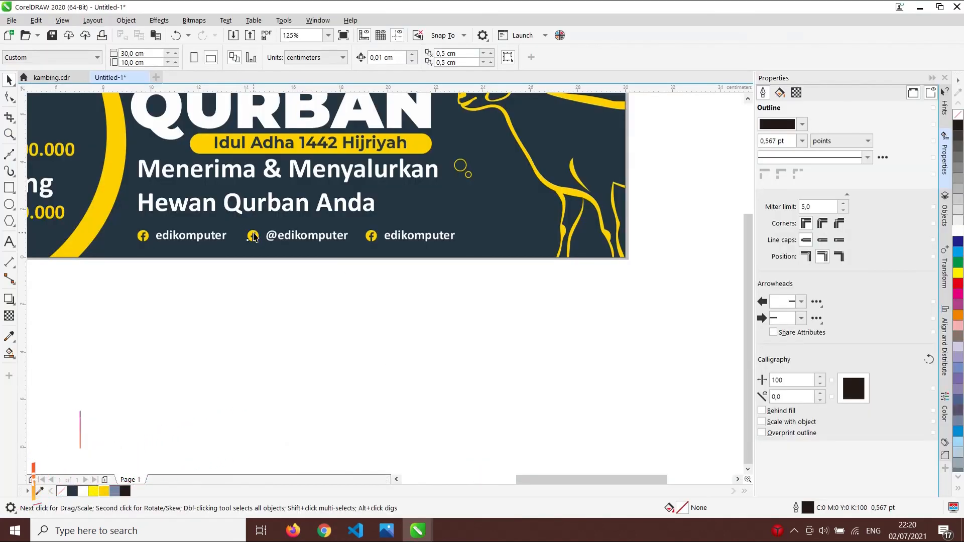
# - Paste the Twitter bird over the second Facebook icon on the banner
pyautogui.click(253, 234)
pyautogui.scroll(4, 253, 233)
pyautogui.hotkey('ctrl', 'v')
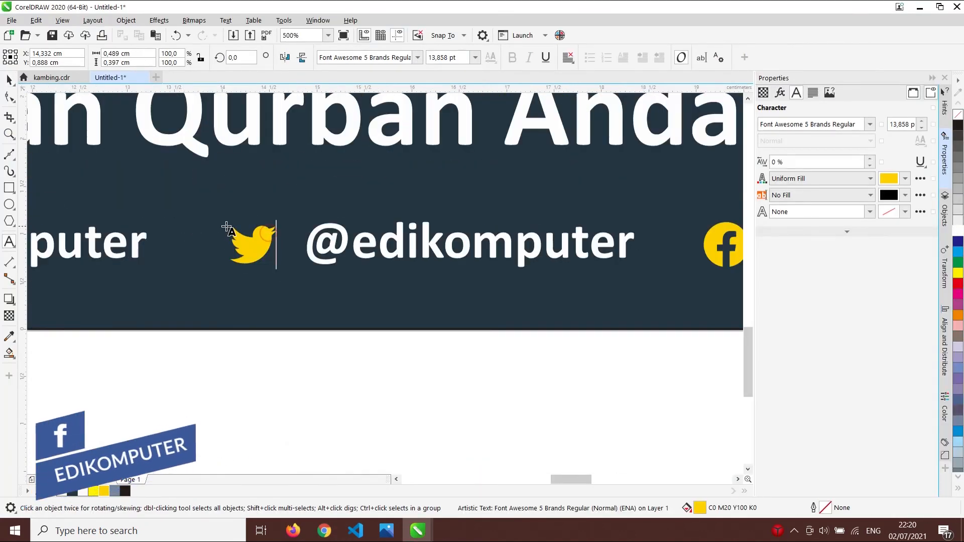
pyautogui.scroll(-2, 380, 224)
pyautogui.click(323, 533)
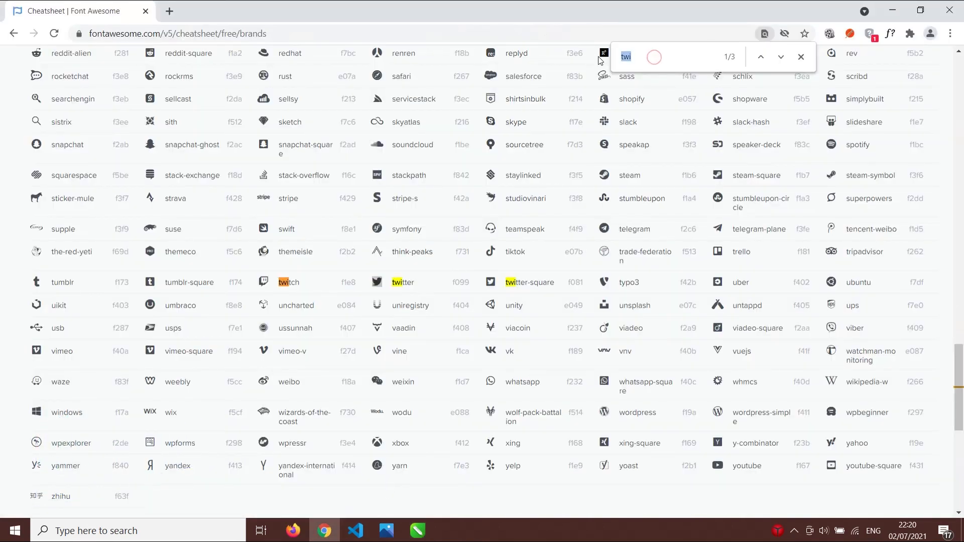
# - Find 'you' on the cheatsheet, then select the third Facebook glyph in Untitled-1
pyautogui.write('you')
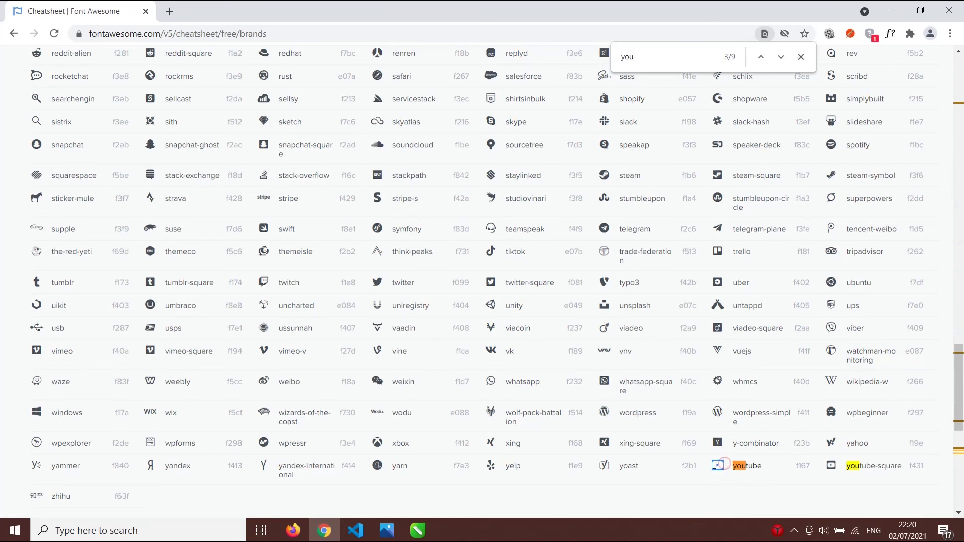
pyautogui.moveTo(417, 531)
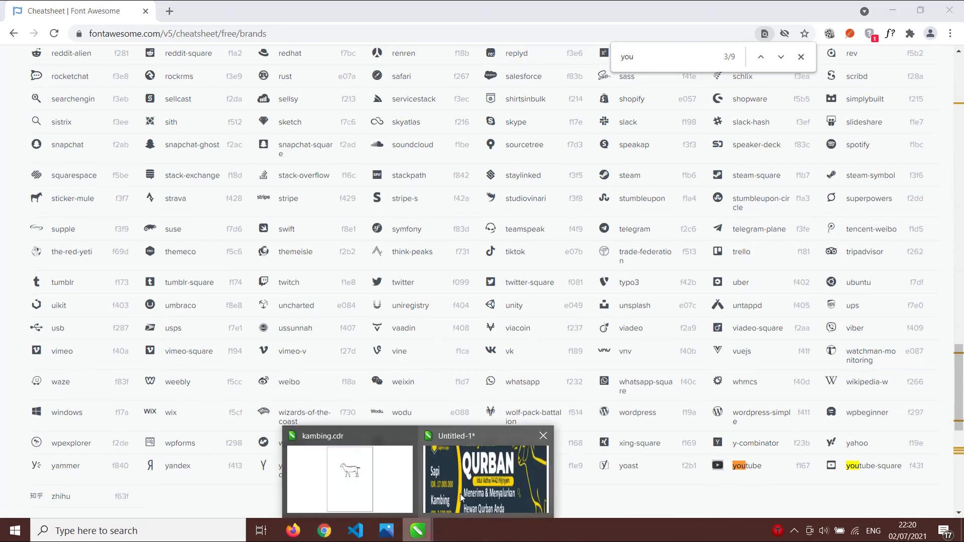
pyautogui.click(464, 497)
pyautogui.moveTo(552, 238); pyautogui.dragTo(523, 241)
# - Paste the YouTube icon over the third glyph and select the whole social row
pyautogui.hotkey('ctrl', 'v')
pyautogui.click(489, 327)
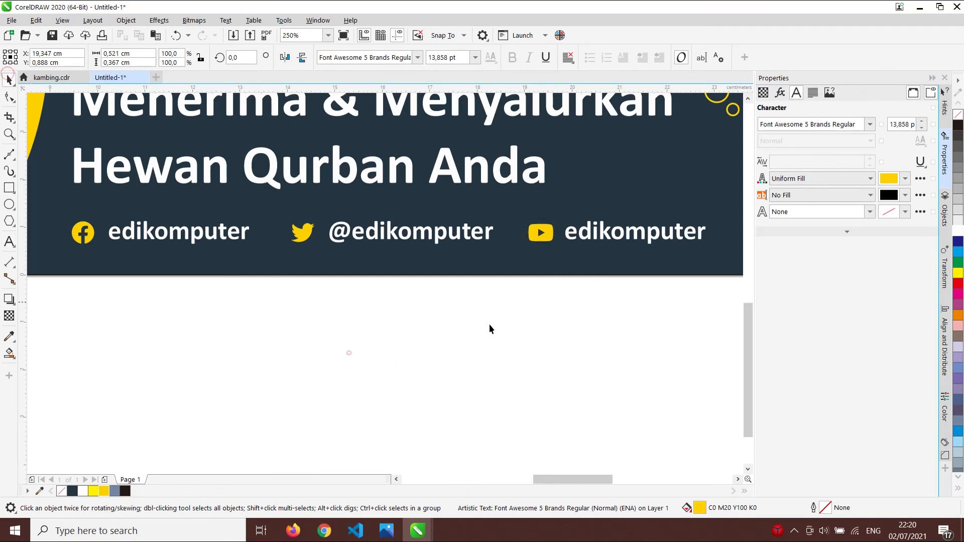
pyautogui.scroll(-4, 591, 302)
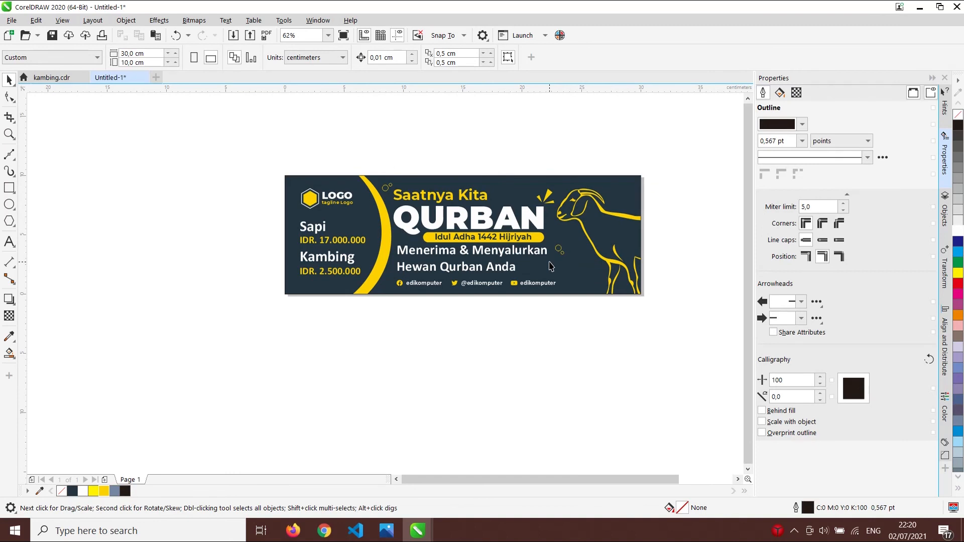
pyautogui.scroll(2, 500, 278)
pyautogui.moveTo(276, 345); pyautogui.dragTo(721, 276)
# - Make the Menerima & Menyalurkan text block slightly narrower by dragging its corner handle
pyautogui.click(538, 363)
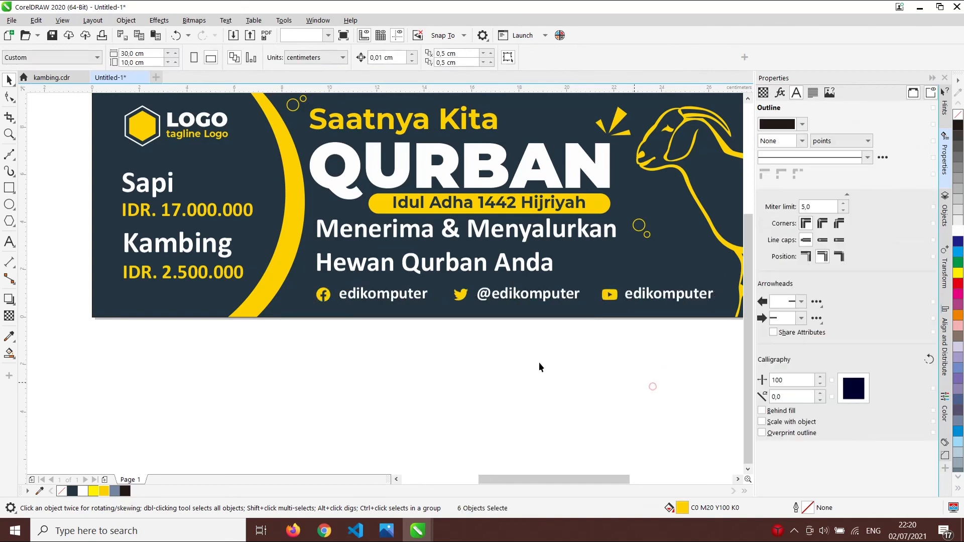
pyautogui.scroll(-2, 538, 363)
pyautogui.scroll(1, 583, 339)
pyautogui.click(424, 344)
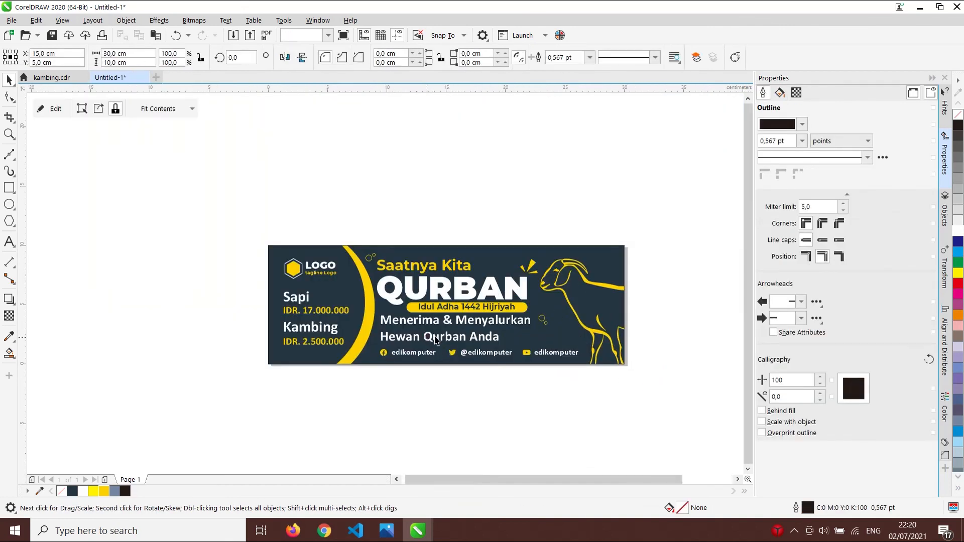
pyautogui.click(481, 339)
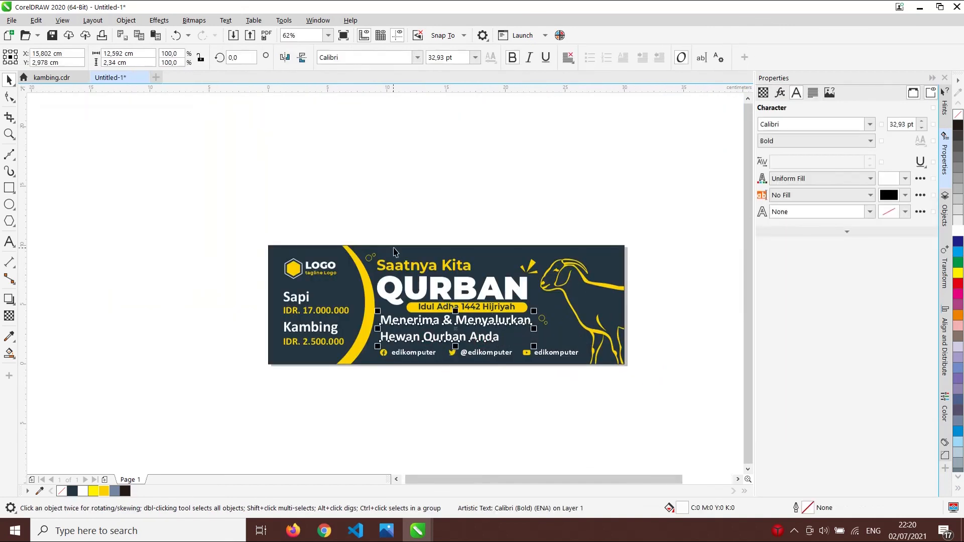
pyautogui.moveTo(374, 236); pyautogui.dragTo(543, 352)
pyautogui.scroll(2, 518, 291)
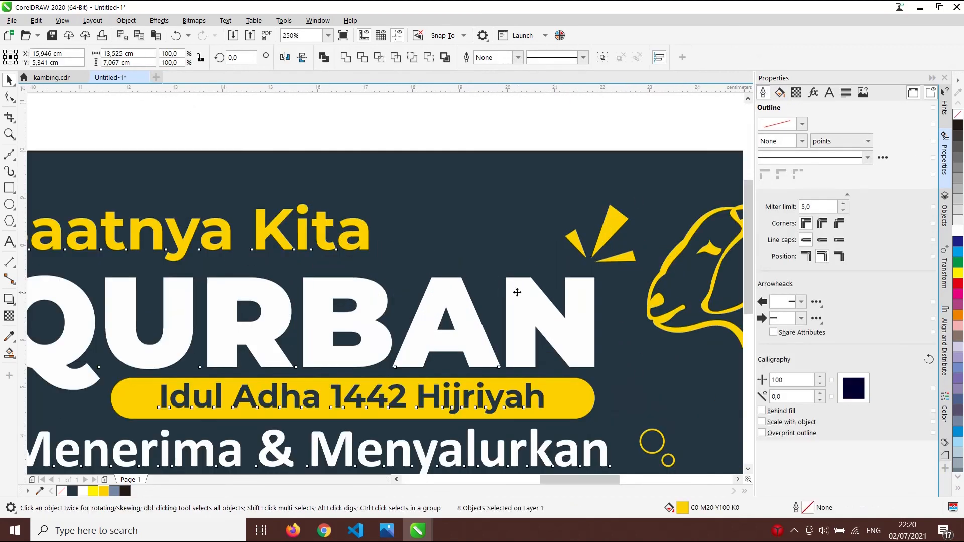
pyautogui.scroll(-1, 532, 265)
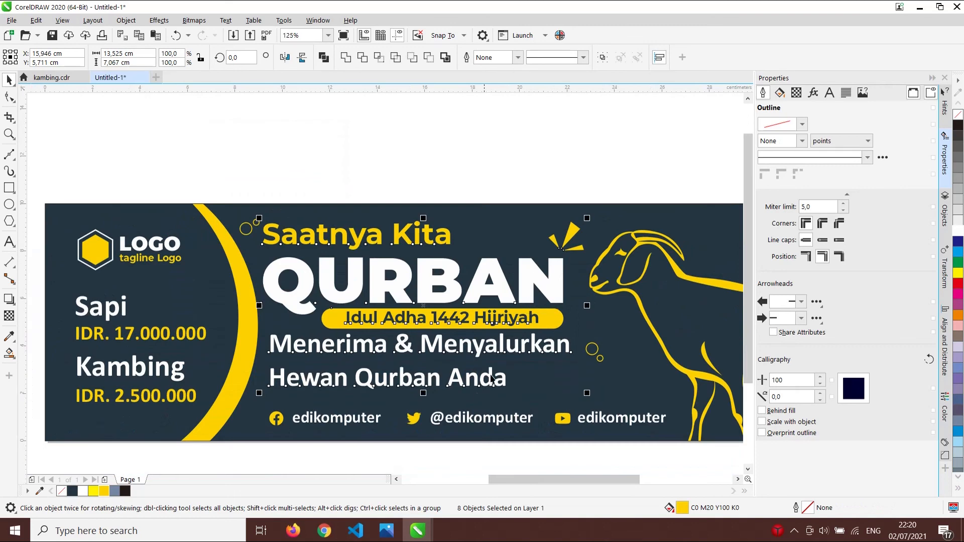
pyautogui.click(426, 384)
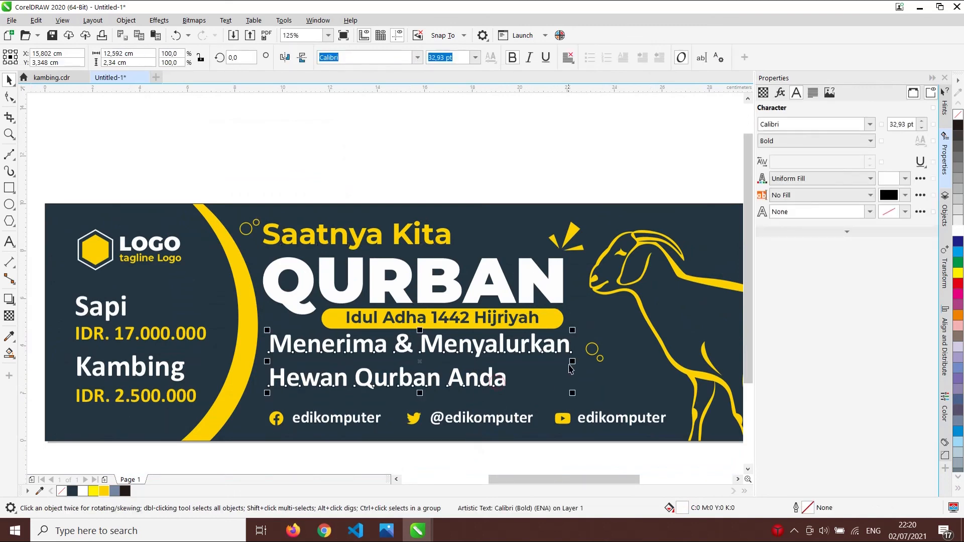
pyautogui.moveTo(573, 392); pyautogui.dragTo(570, 392)
pyautogui.click(570, 448)
# - Scale the Idul Adha 1442 Hijriyah text down to about 16.4 pt and centre it on its yellow pill
pyautogui.scroll(-1, 592, 324)
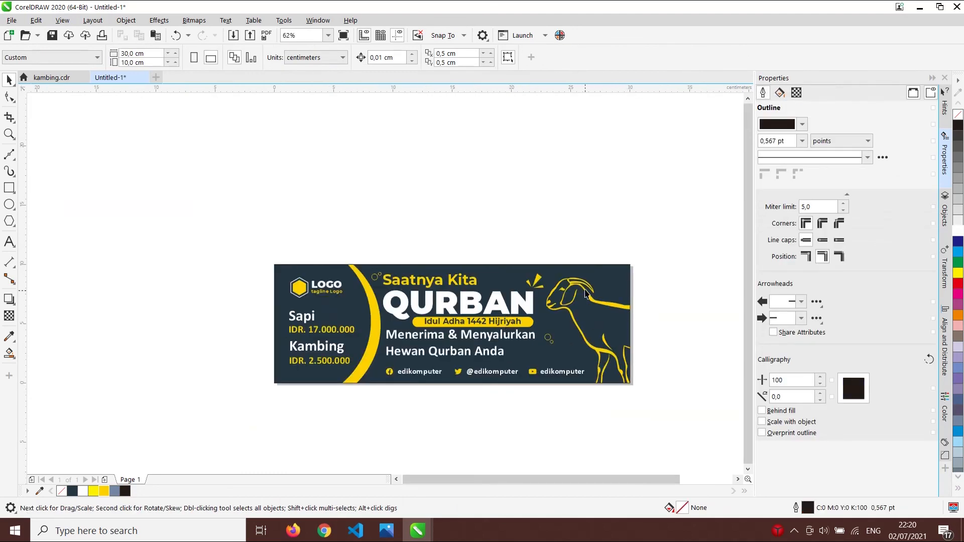
pyautogui.click(517, 320)
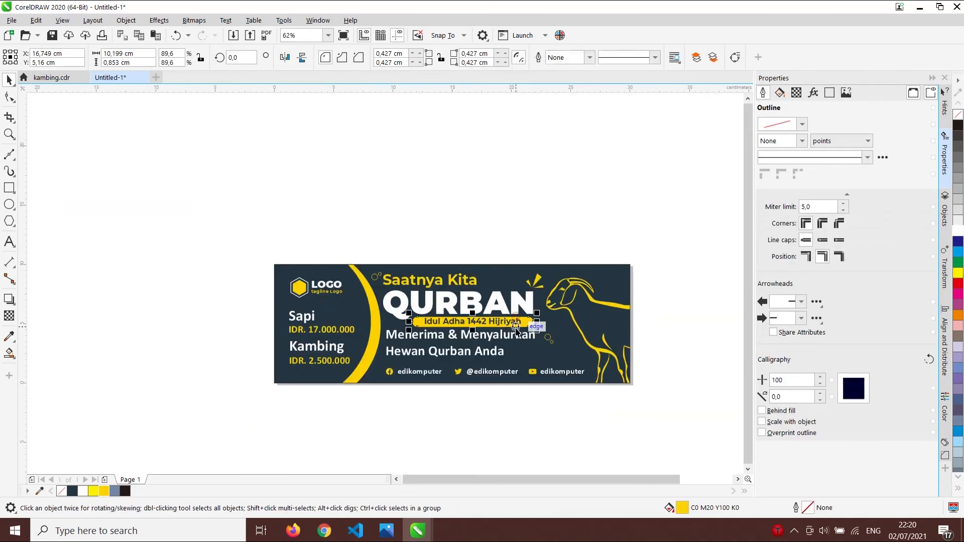
pyautogui.scroll(4, 516, 321)
pyautogui.moveTo(527, 312); pyautogui.dragTo(527, 318)
pyautogui.keyDown('shift'); pyautogui.click(527, 337); pyautogui.keyUp('shift')
pyautogui.press('c')
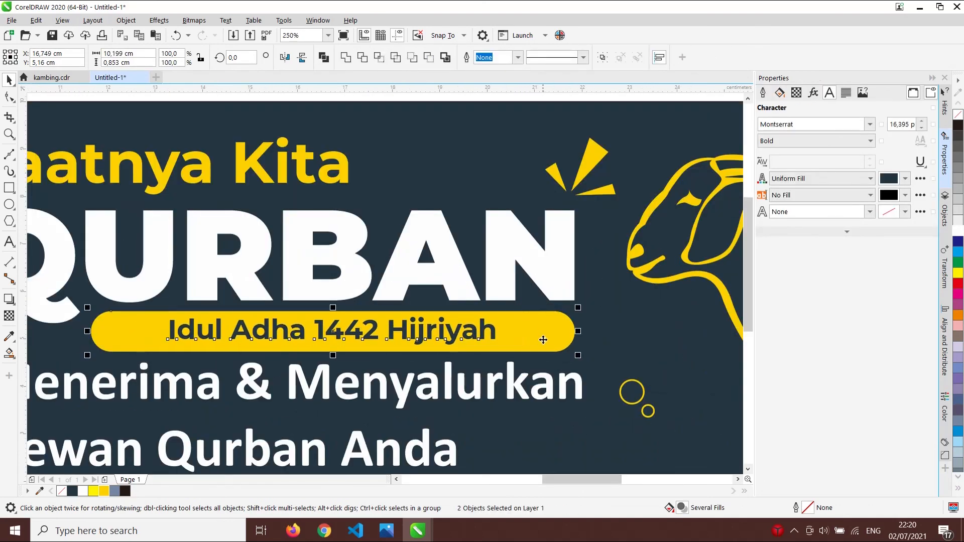
pyautogui.scroll(-4, 537, 340)
pyautogui.click(545, 414)
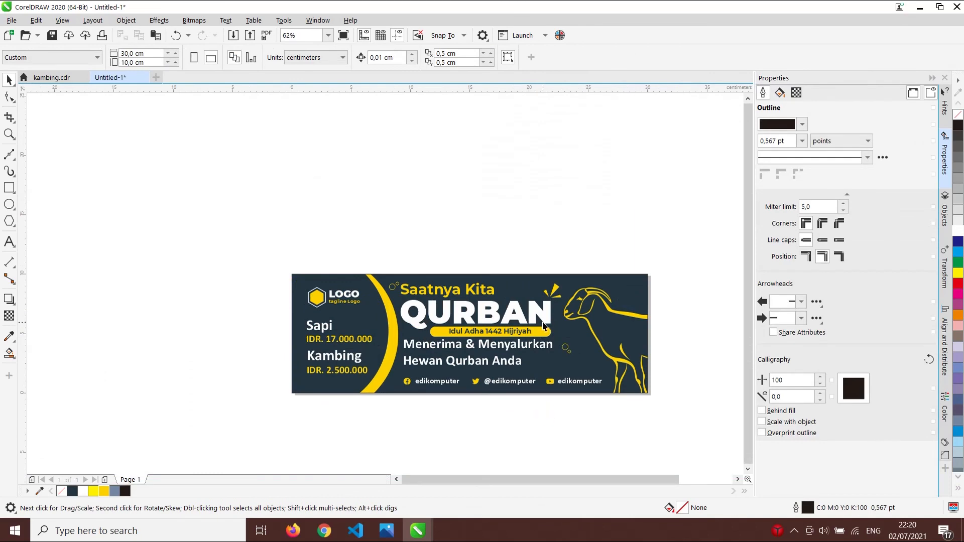
# - PowerClip all the banner's elements inside the navy background rectangle
pyautogui.scroll(2, 544, 326)
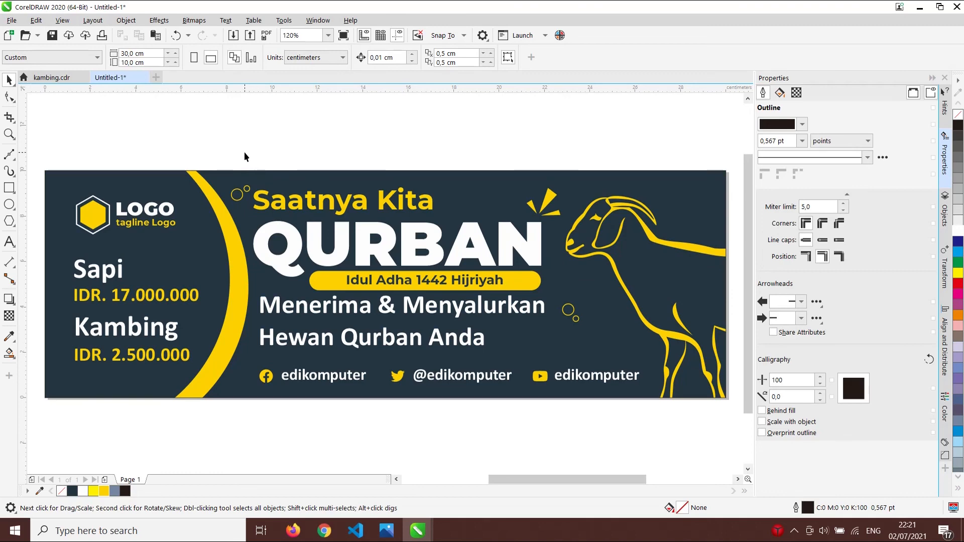
pyautogui.moveTo(248, 152); pyautogui.dragTo(648, 400)
pyautogui.moveTo(536, 250); pyautogui.dragTo(557, 253)
# - Edit the banner's PowerClip contents to nudge the goat outline slightly right
pyautogui.click(532, 434)
pyautogui.scroll(-2, 289, 258)
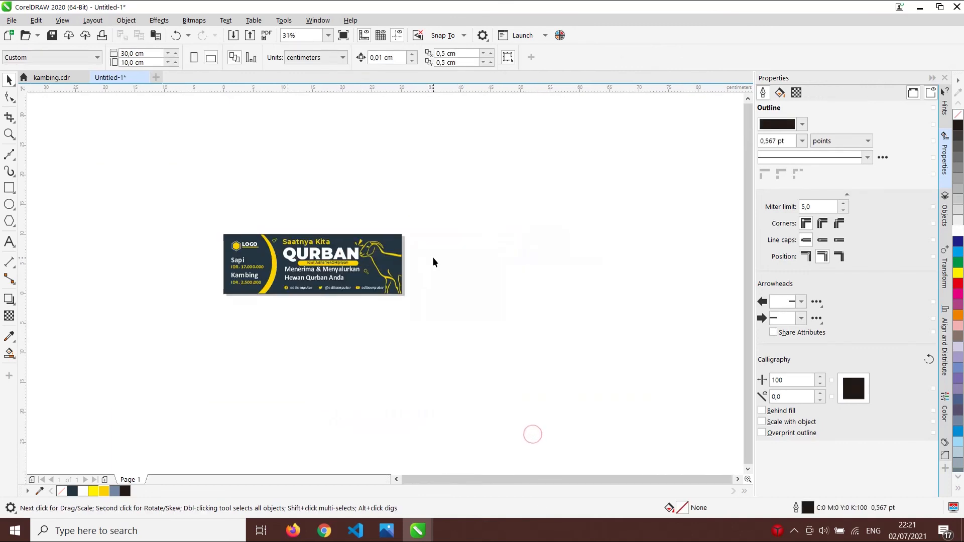
pyautogui.scroll(1, 380, 258)
pyautogui.click(379, 259)
pyautogui.doubleClick(411, 268)
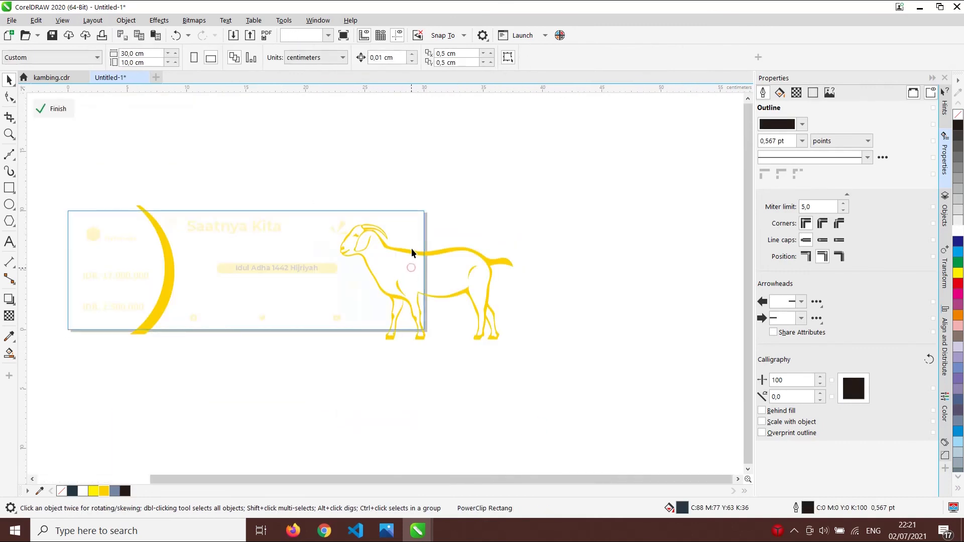
pyautogui.moveTo(443, 257); pyautogui.dragTo(464, 257)
pyautogui.keyDown('ctrl'); pyautogui.click(631, 345); pyautogui.keyUp('ctrl')
pyautogui.click(628, 337)
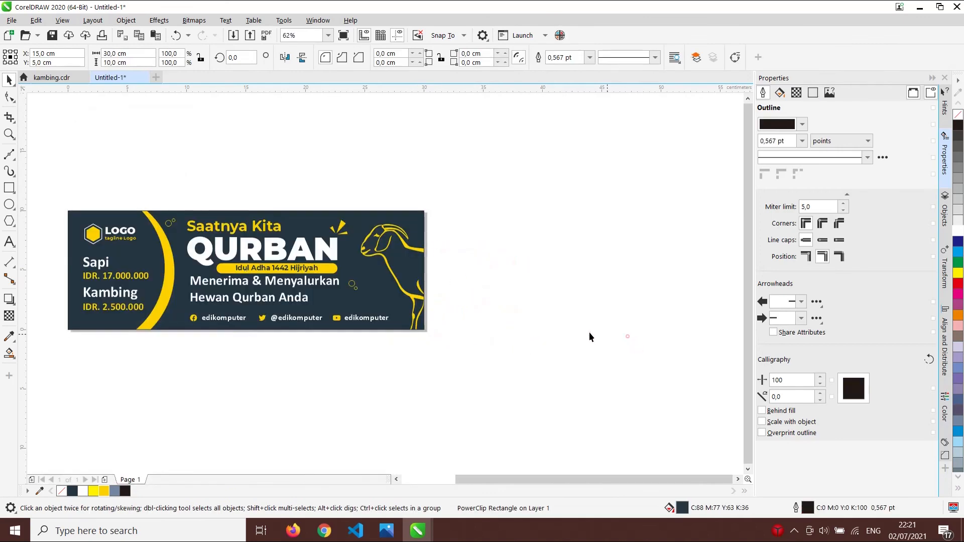
# - Reopen the PowerClip contents and shift the goat outline left so the banner edge trims its body
pyautogui.scroll(2, 303, 276)
pyautogui.scroll(2, 473, 241)
pyautogui.click(473, 241)
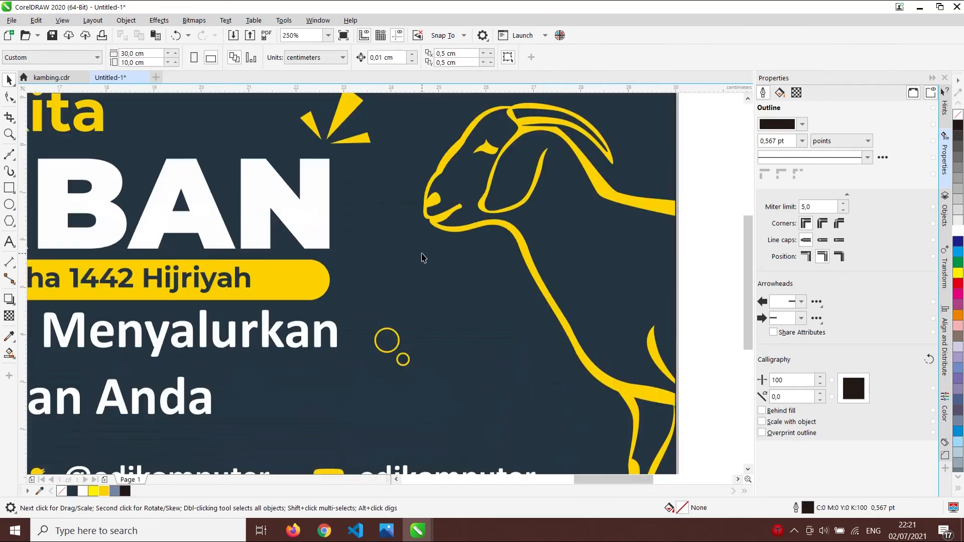
pyautogui.keyDown('ctrl'); pyautogui.click(473, 241); pyautogui.keyUp('ctrl')
pyautogui.moveTo(499, 222); pyautogui.dragTo(460, 231)
pyautogui.scroll(-2, 455, 234)
pyautogui.keyDown('ctrl'); pyautogui.click(590, 151); pyautogui.keyUp('ctrl')
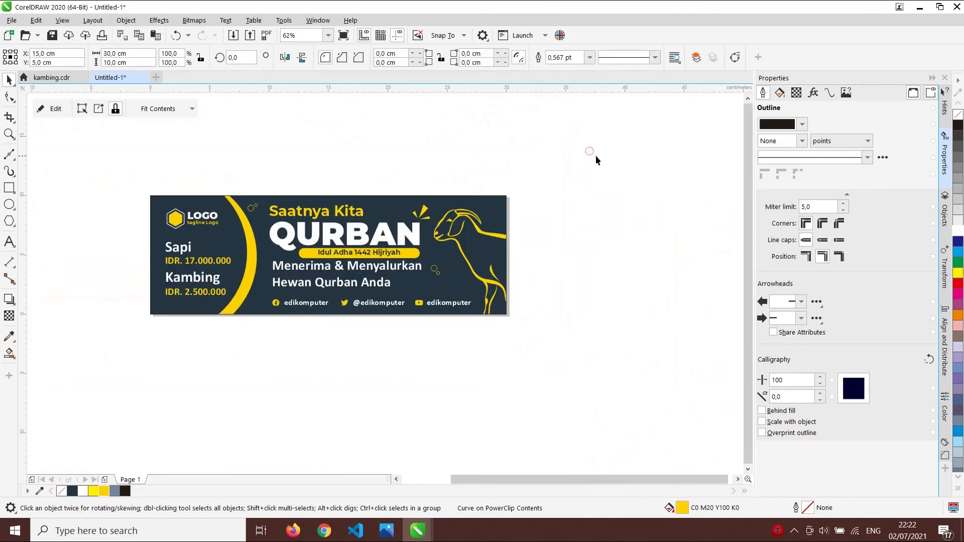
pyautogui.click(596, 156)
pyautogui.scroll(1, 367, 244)
pyautogui.scroll(-1, 231, 252)
pyautogui.scroll(2, 135, 274)
pyautogui.scroll(-2, 158, 267)
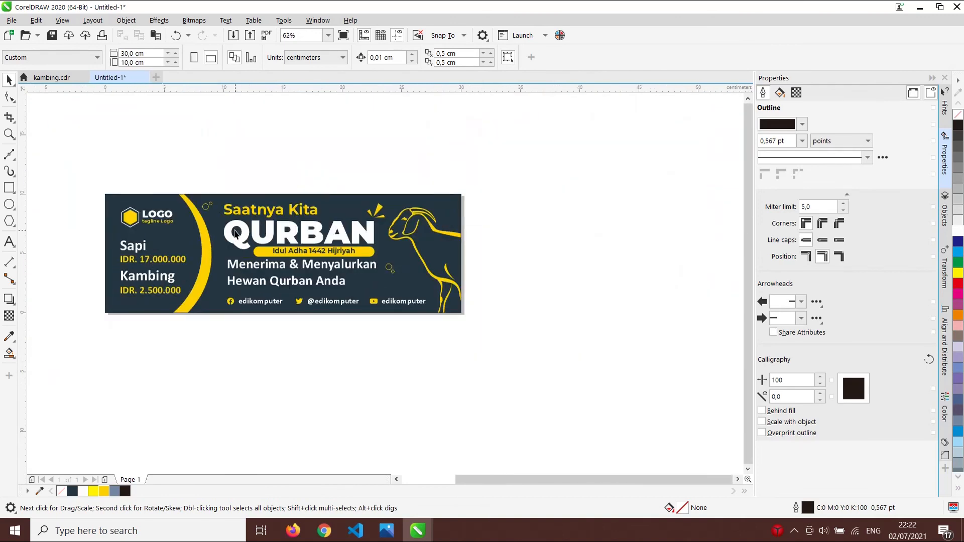
pyautogui.scroll(1, 345, 267)
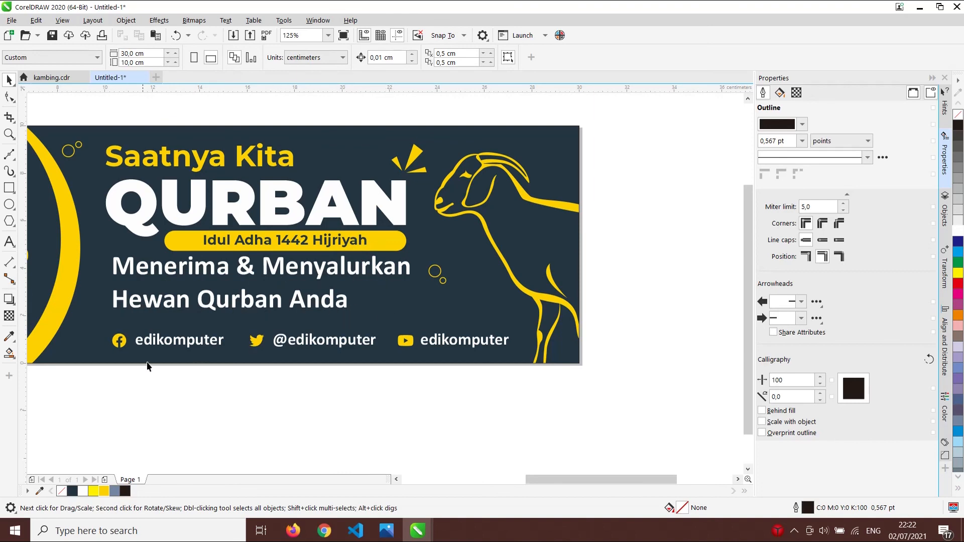
pyautogui.moveTo(79, 397); pyautogui.dragTo(540, 308)
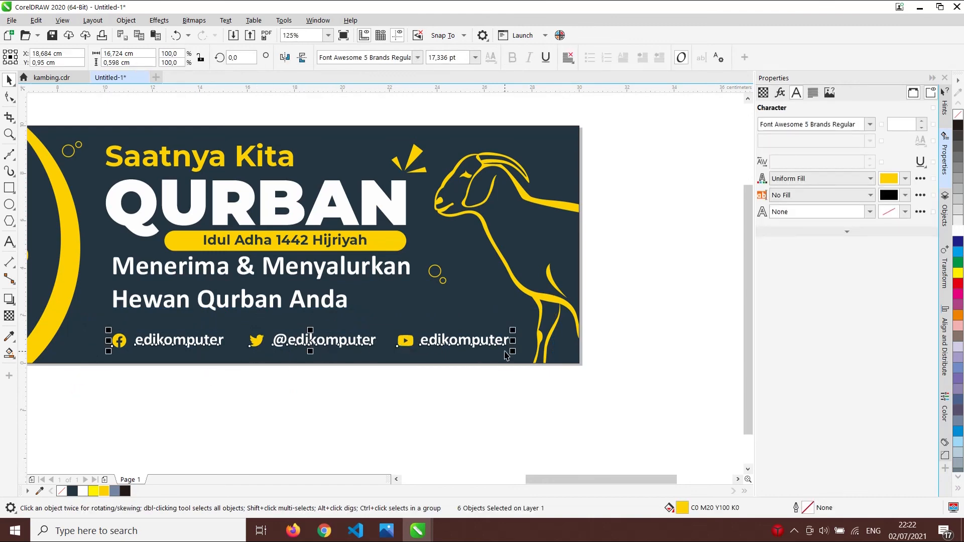
pyautogui.hotkey('shift', 'F4')
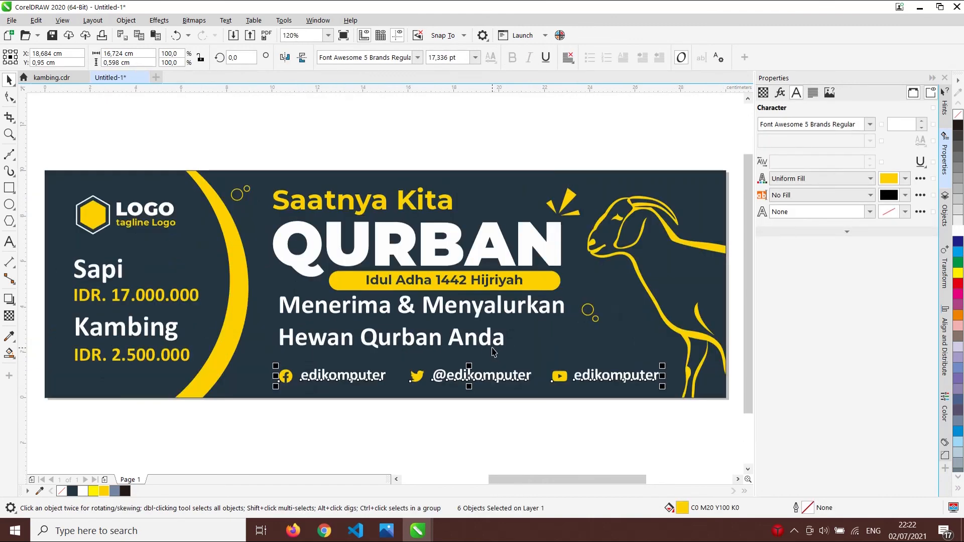
pyautogui.click(475, 117)
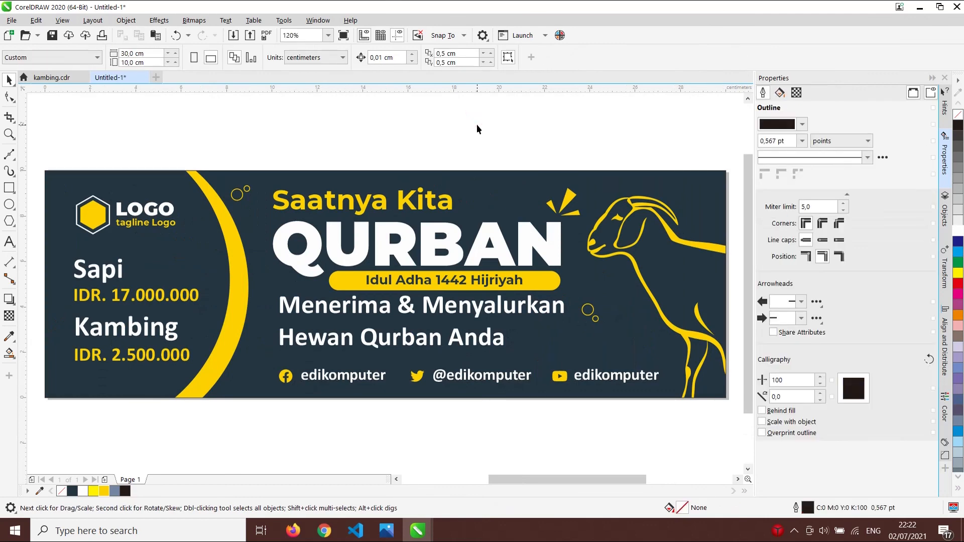